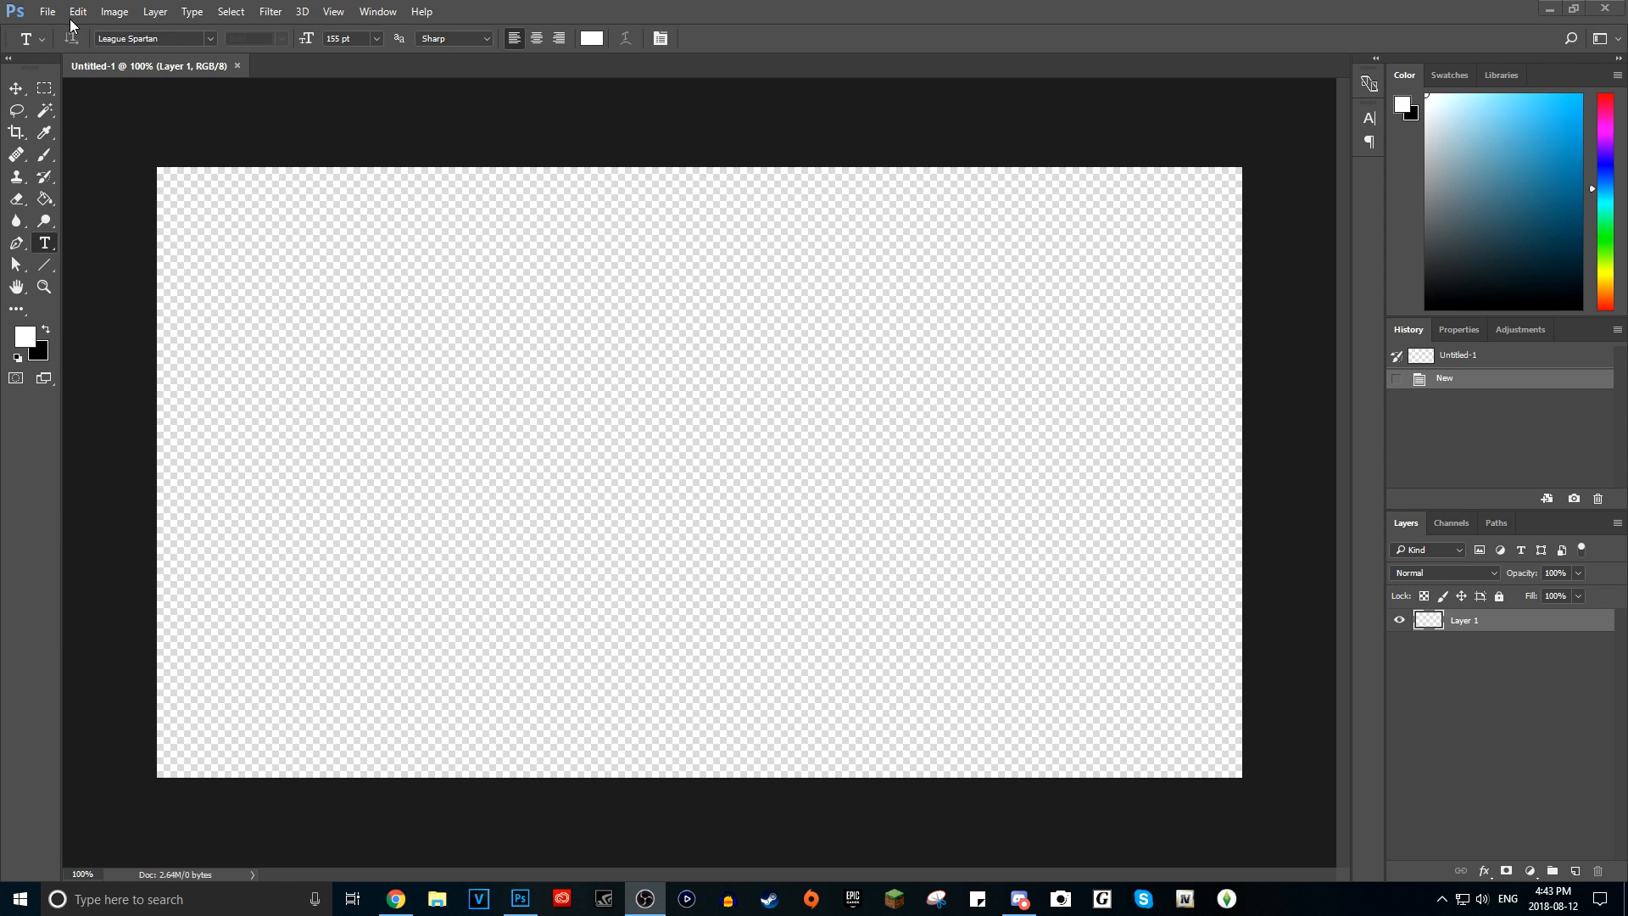
- Start a new document from the saved Thumbnail preset, 1280 x 720 px at 100 ppi
click(46, 13)
click(47, 13)
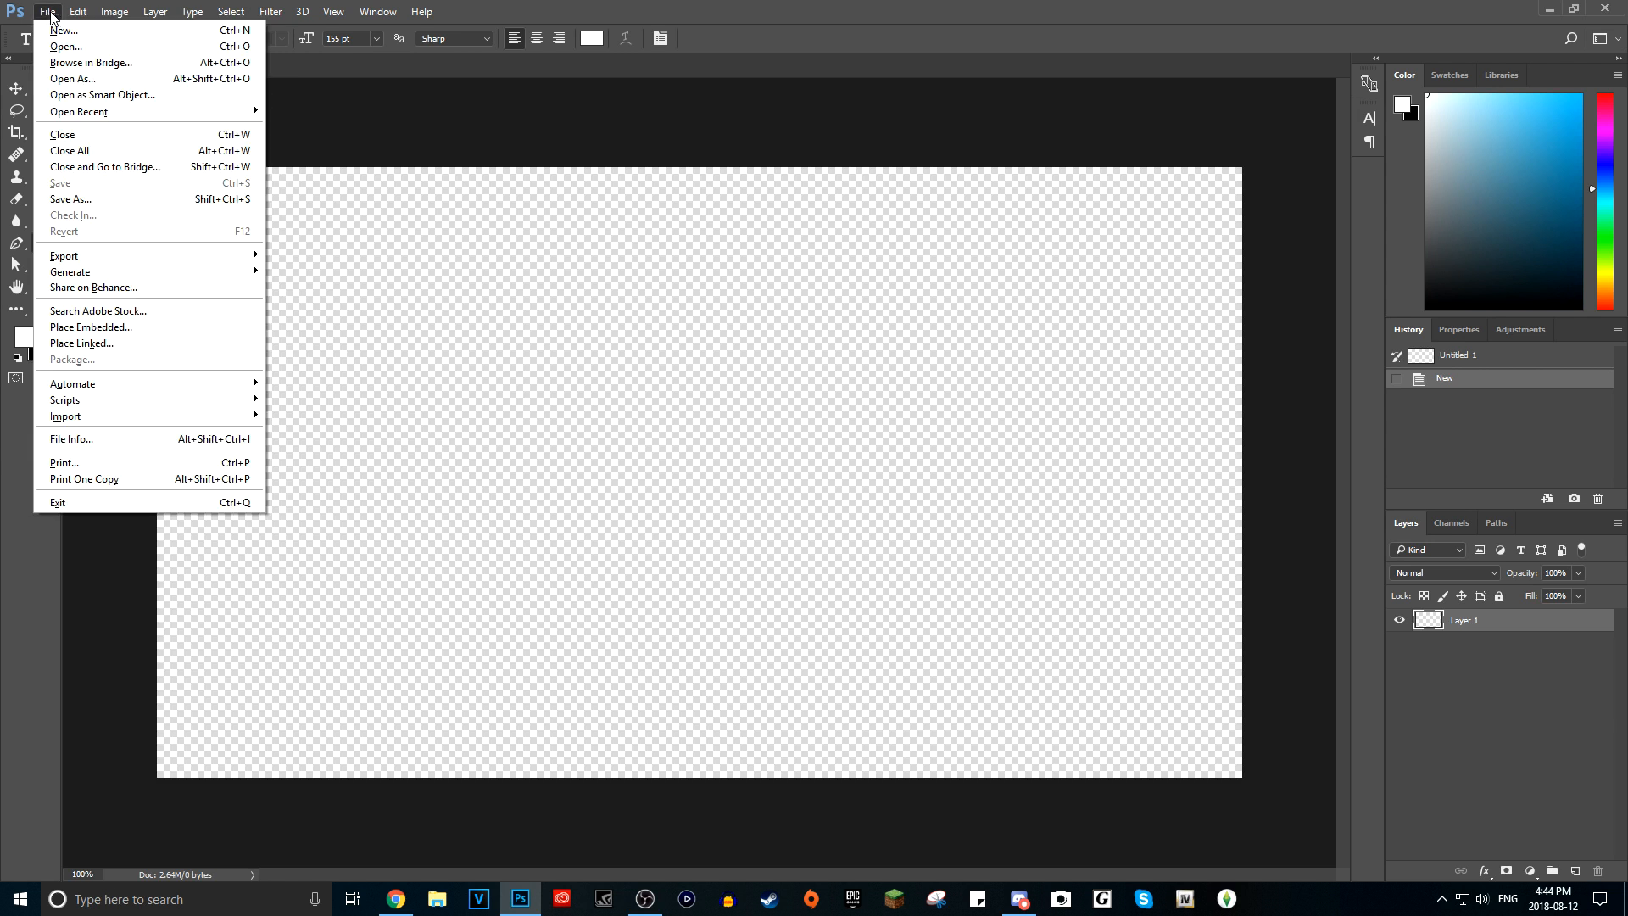
click(68, 23)
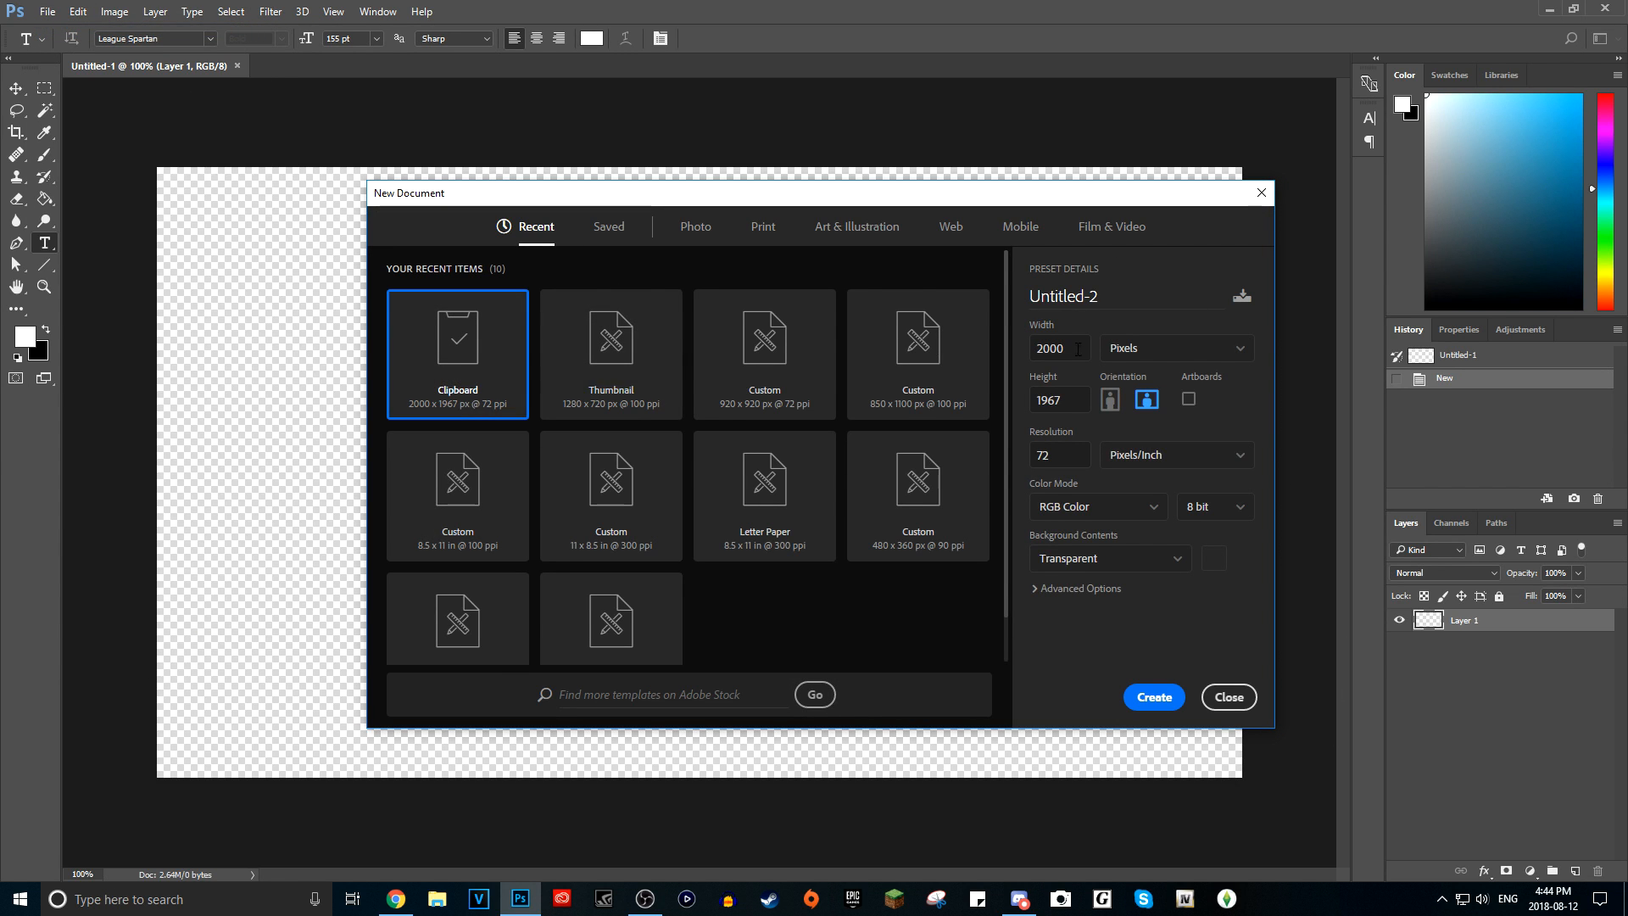
click(597, 363)
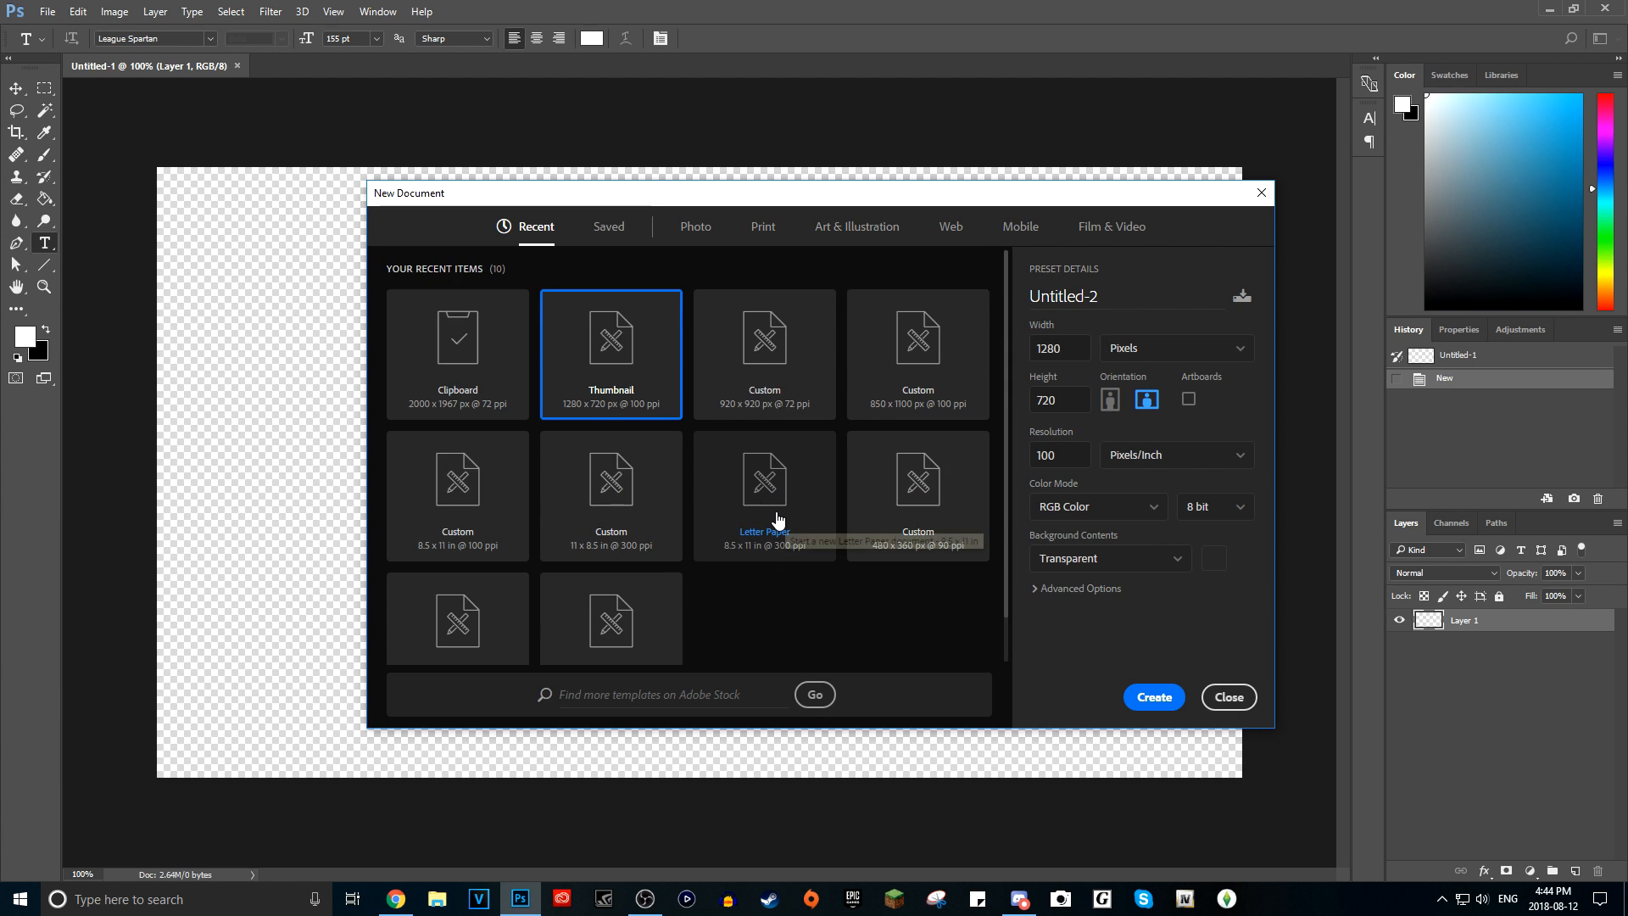
click(608, 227)
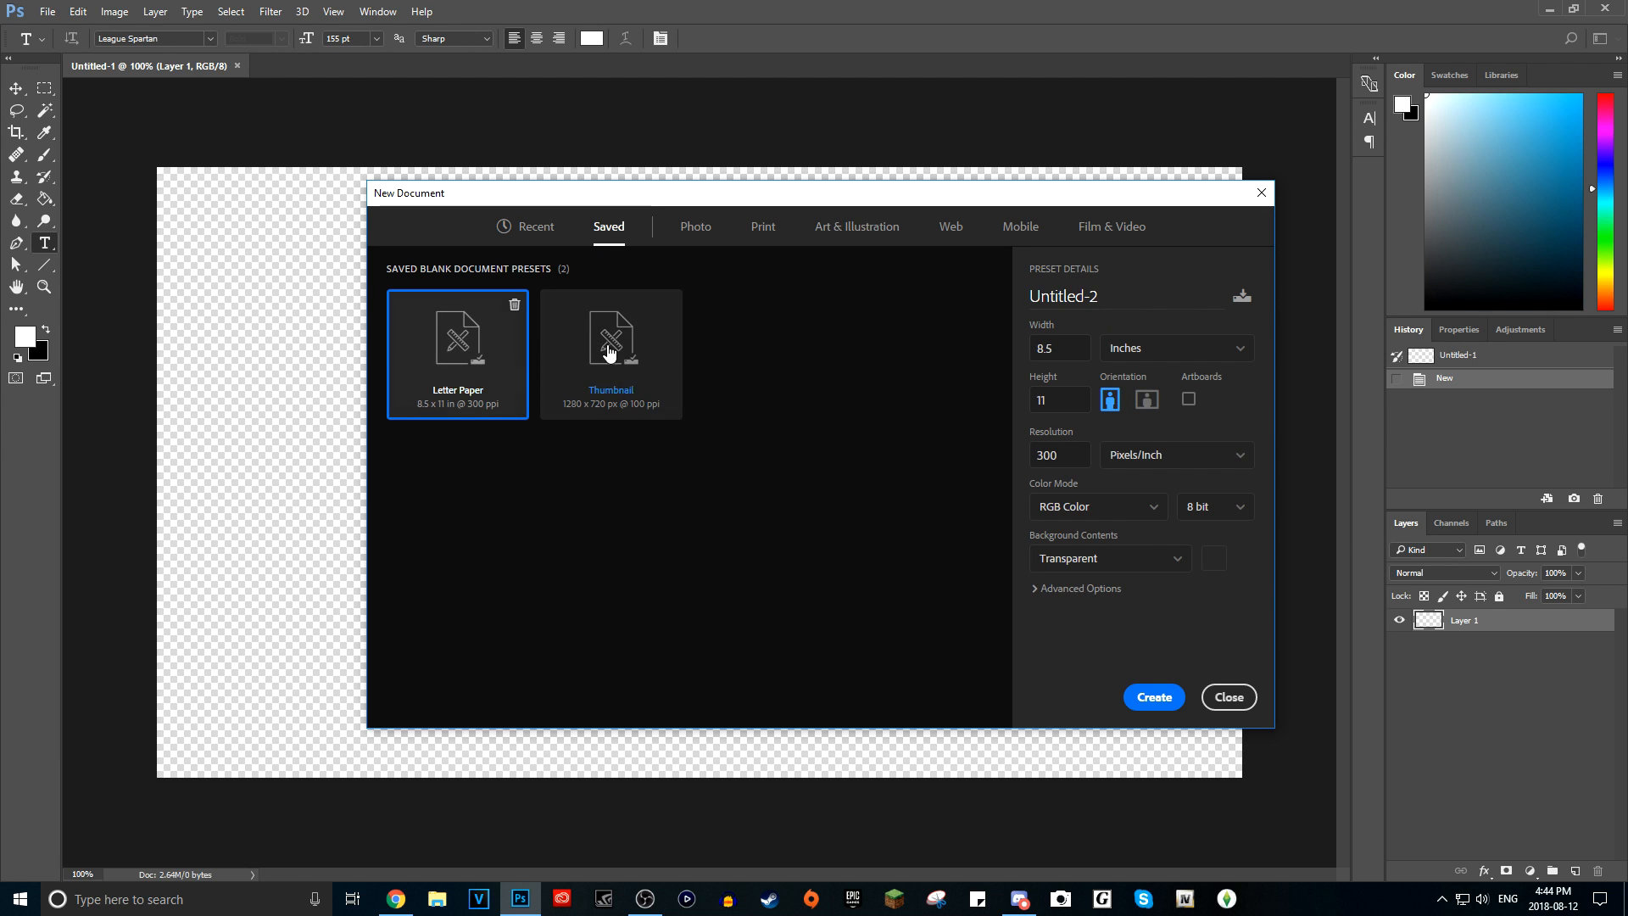
click(607, 376)
click(458, 356)
click(594, 375)
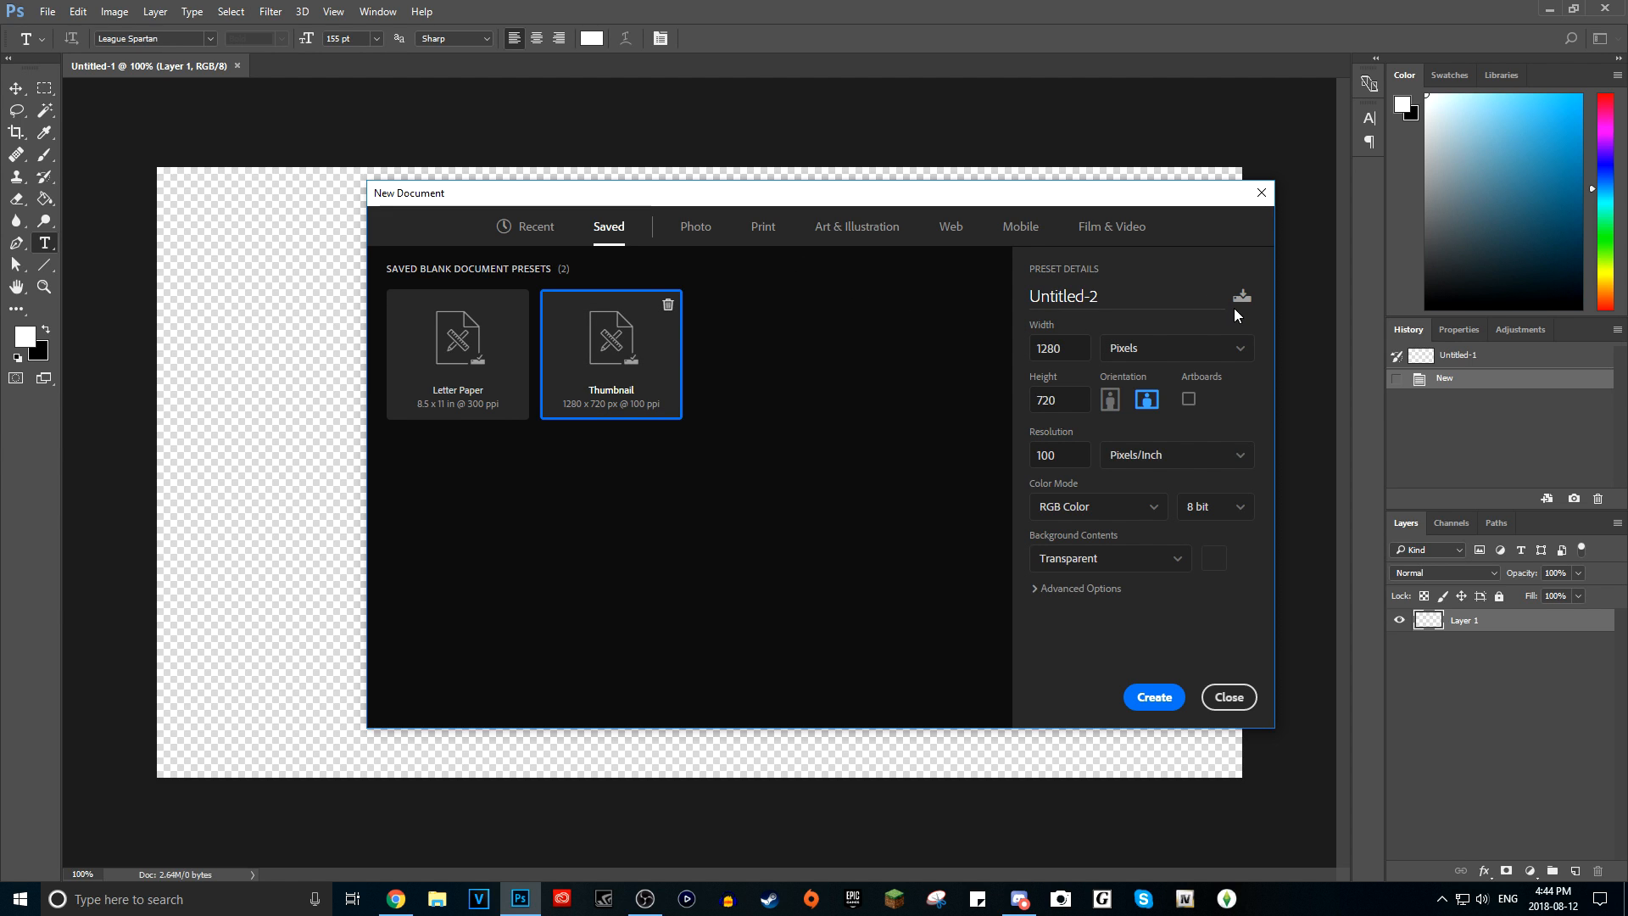
drag(1134, 297, 1021, 310)
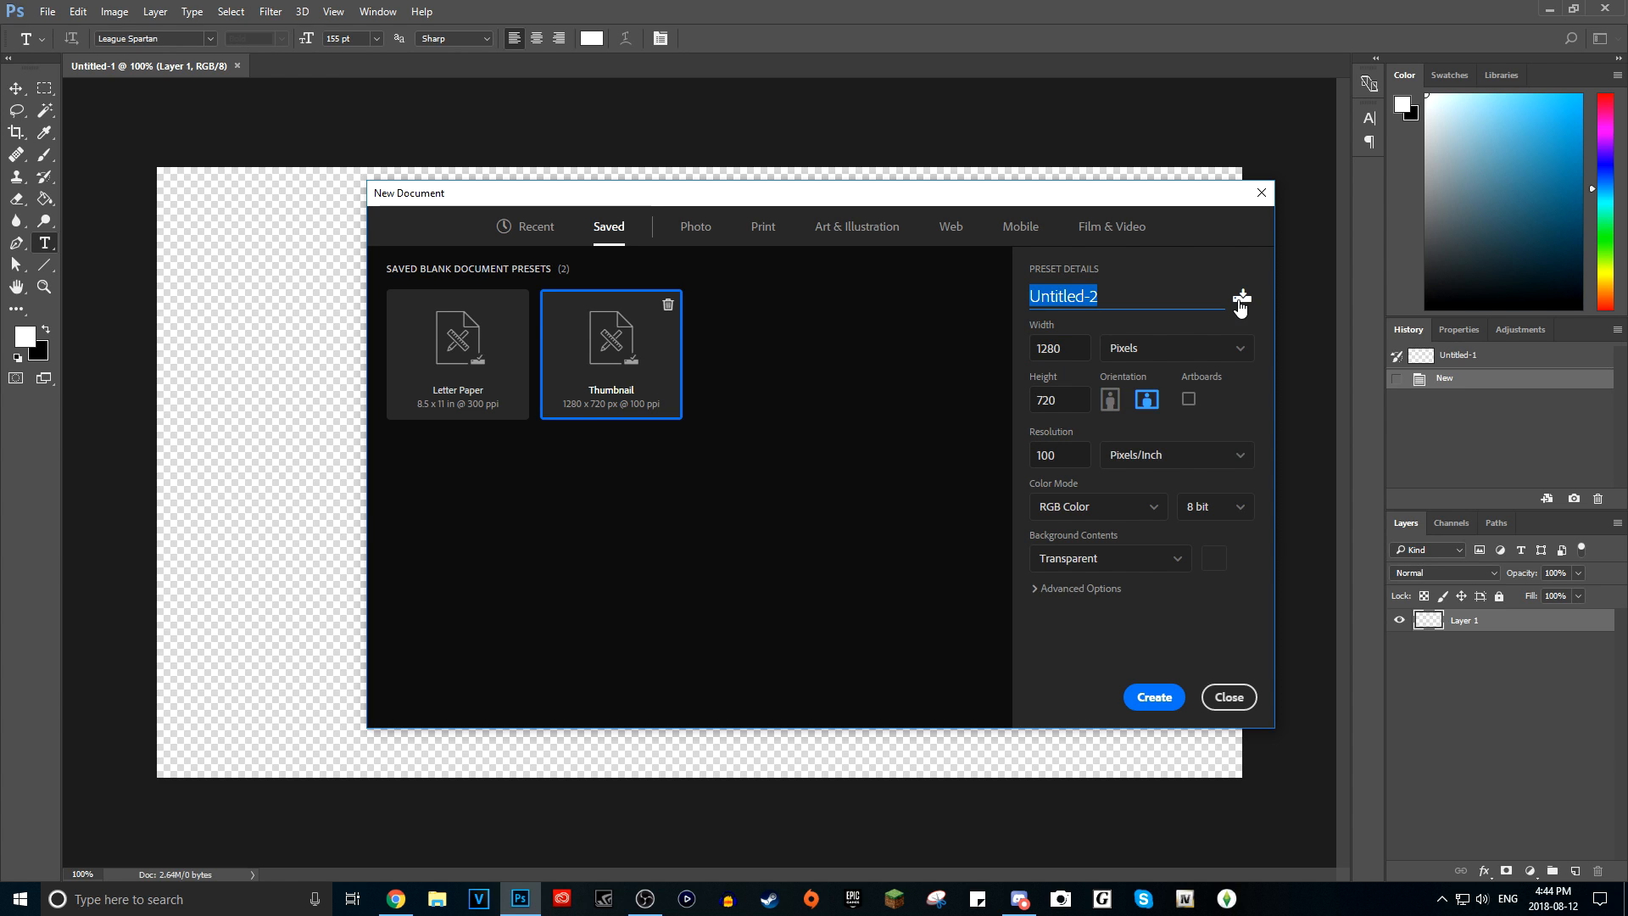
click(1182, 301)
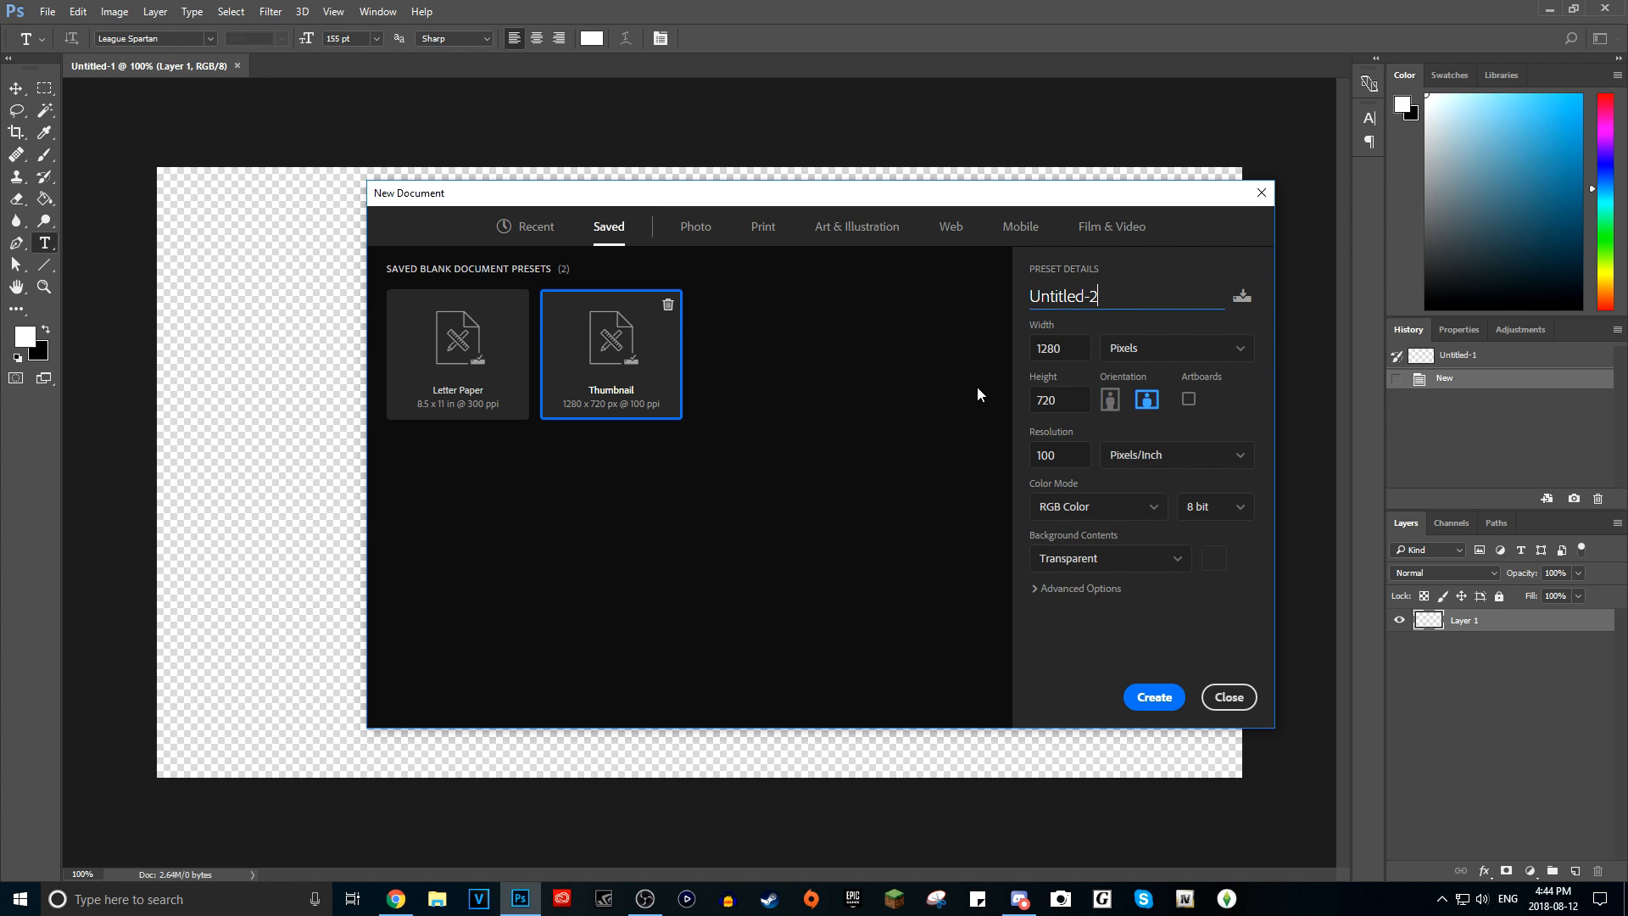
- Set the new document's width to 1920 and height to 1080 pixels
click(1077, 355)
text(1920)
key(Tab)
text(1080)
mouse_move(409, 912)
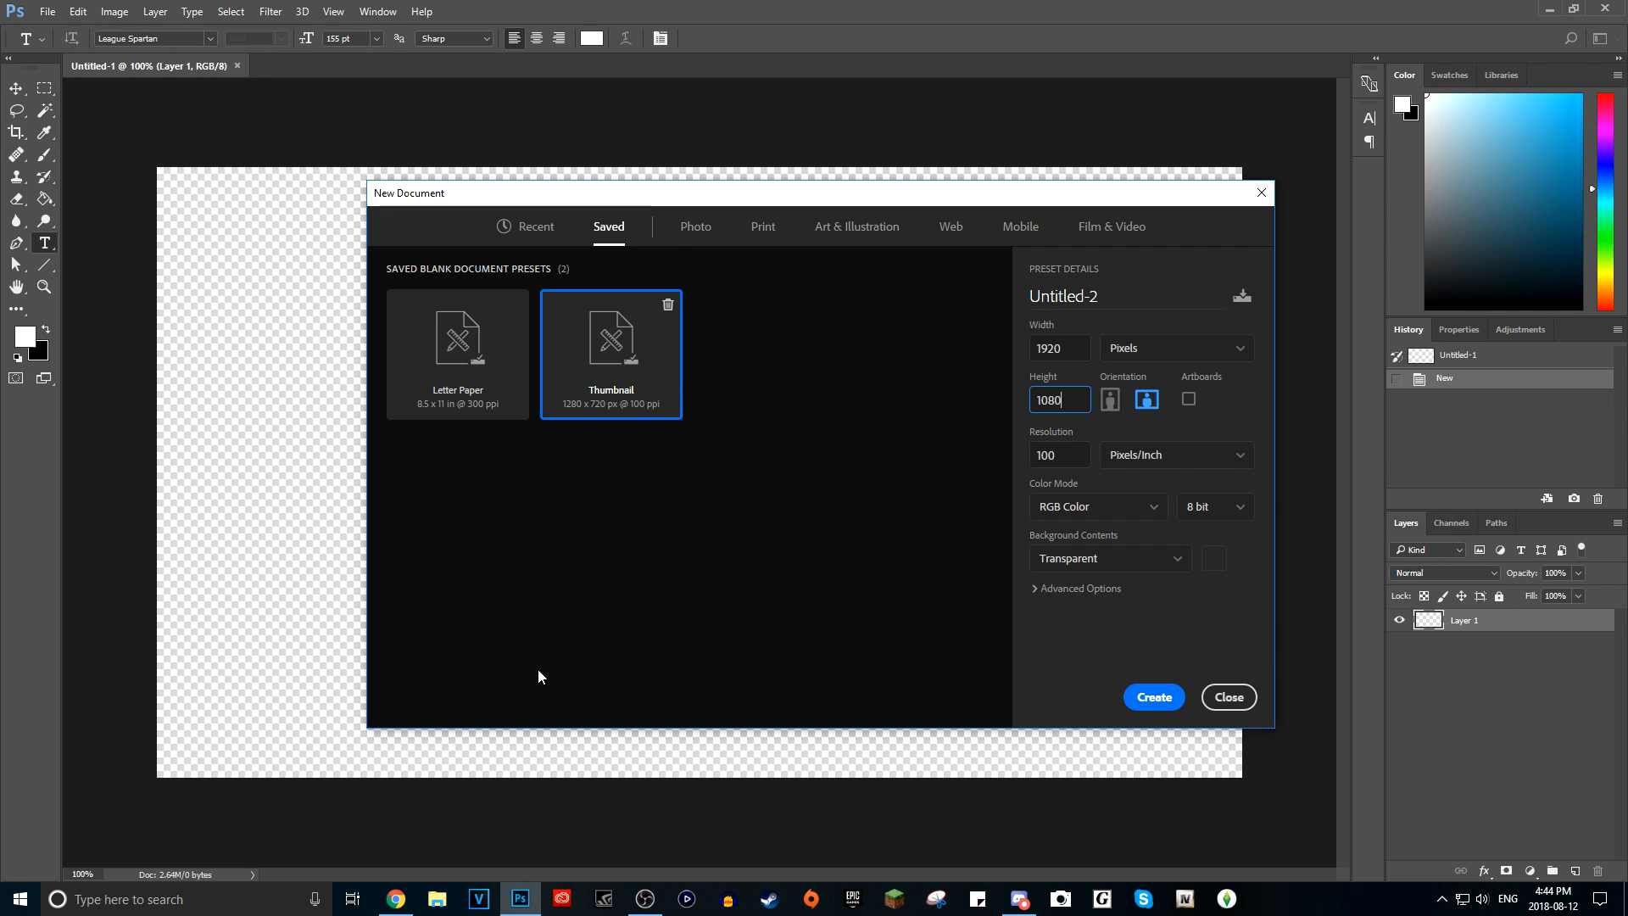
- Set the new document's width to 1280 and height to 720 pixels
double_click(1052, 400)
key(shift+Tab)
text(1280)
key(Tab)
click(1076, 350)
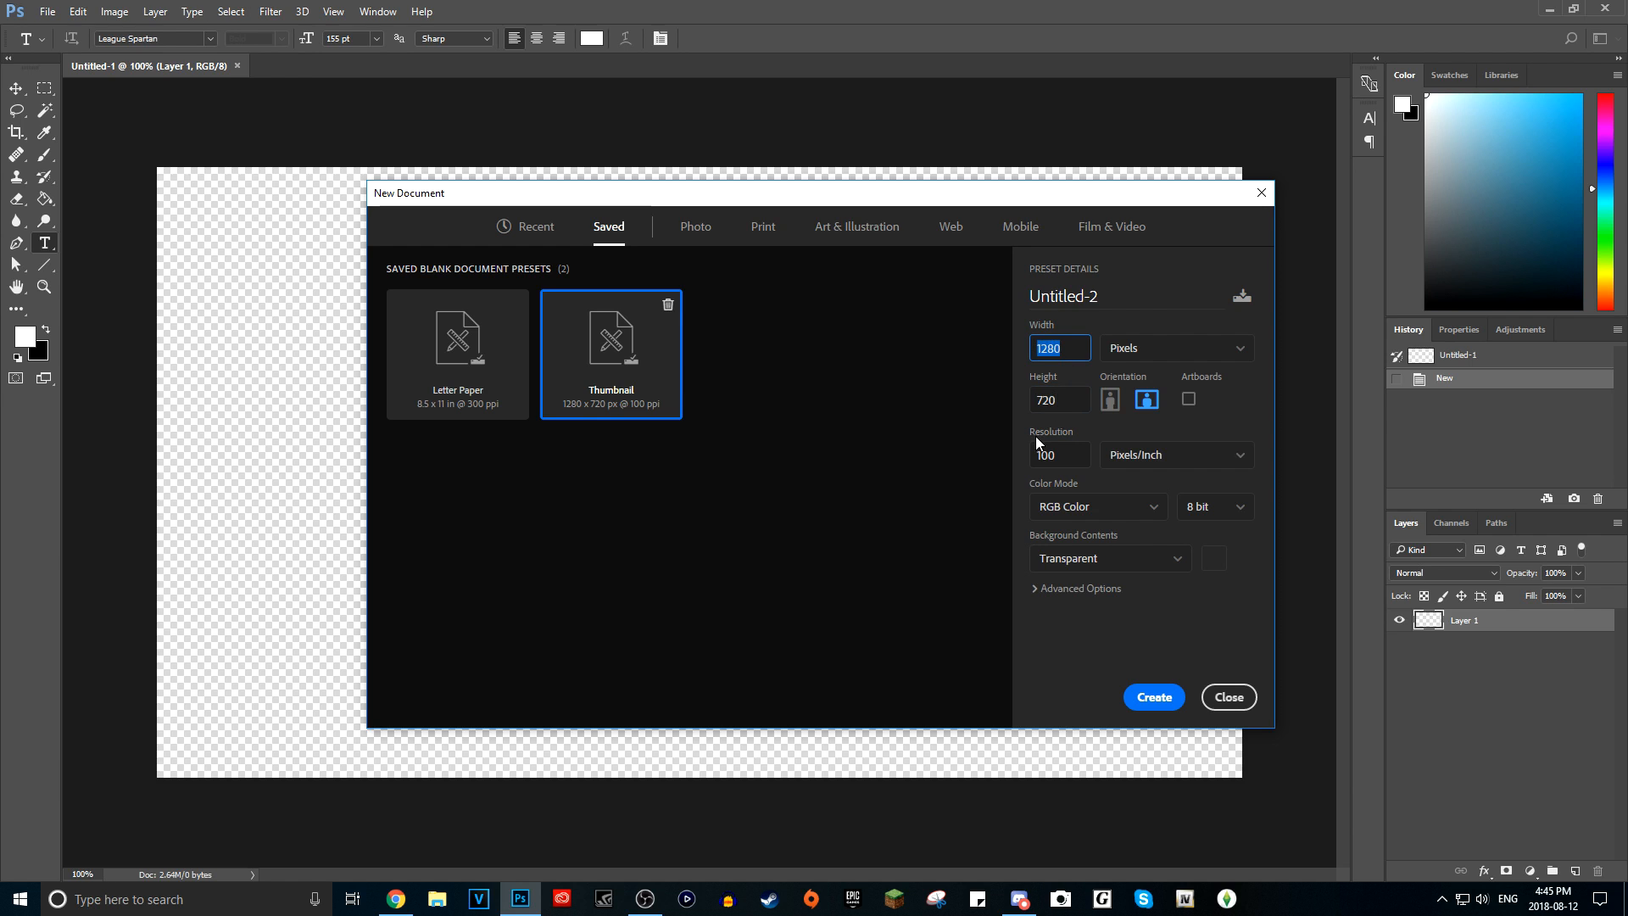
click(1082, 344)
click(1057, 408)
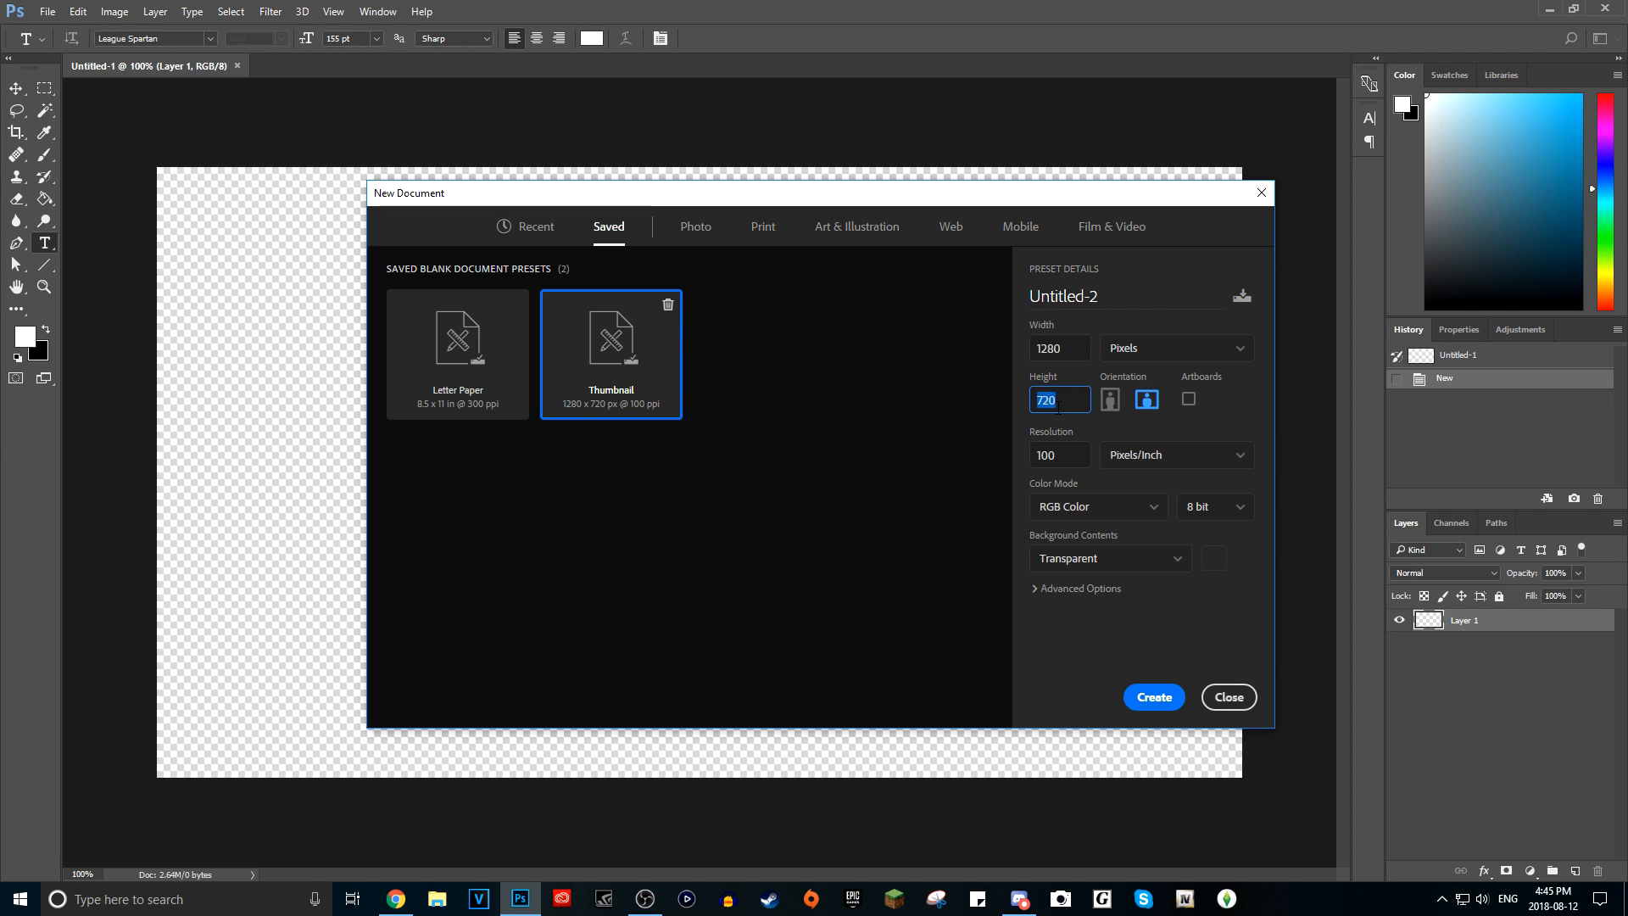
- Choose Pixels as the document's size unit and Pixels/Inch as its resolution unit
click(1155, 356)
click(1147, 378)
click(1067, 452)
double_click(1065, 451)
click(1140, 458)
click(1174, 480)
click(1187, 459)
click(1160, 490)
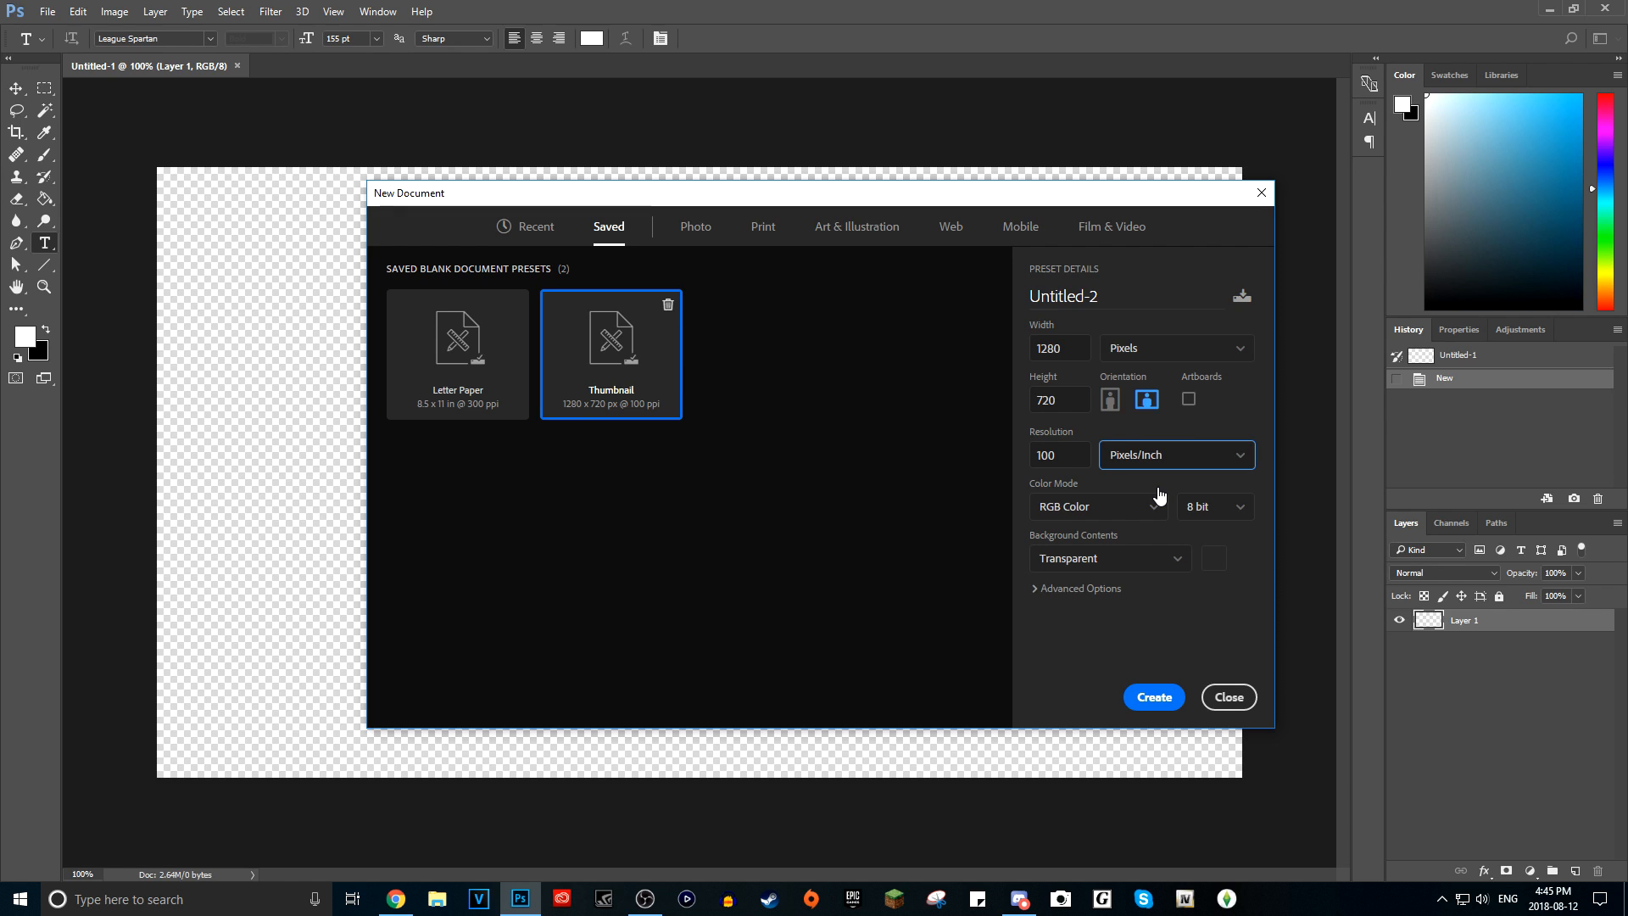
- Try a resolution of 300 pixels per inch for the new document
double_click(1071, 451)
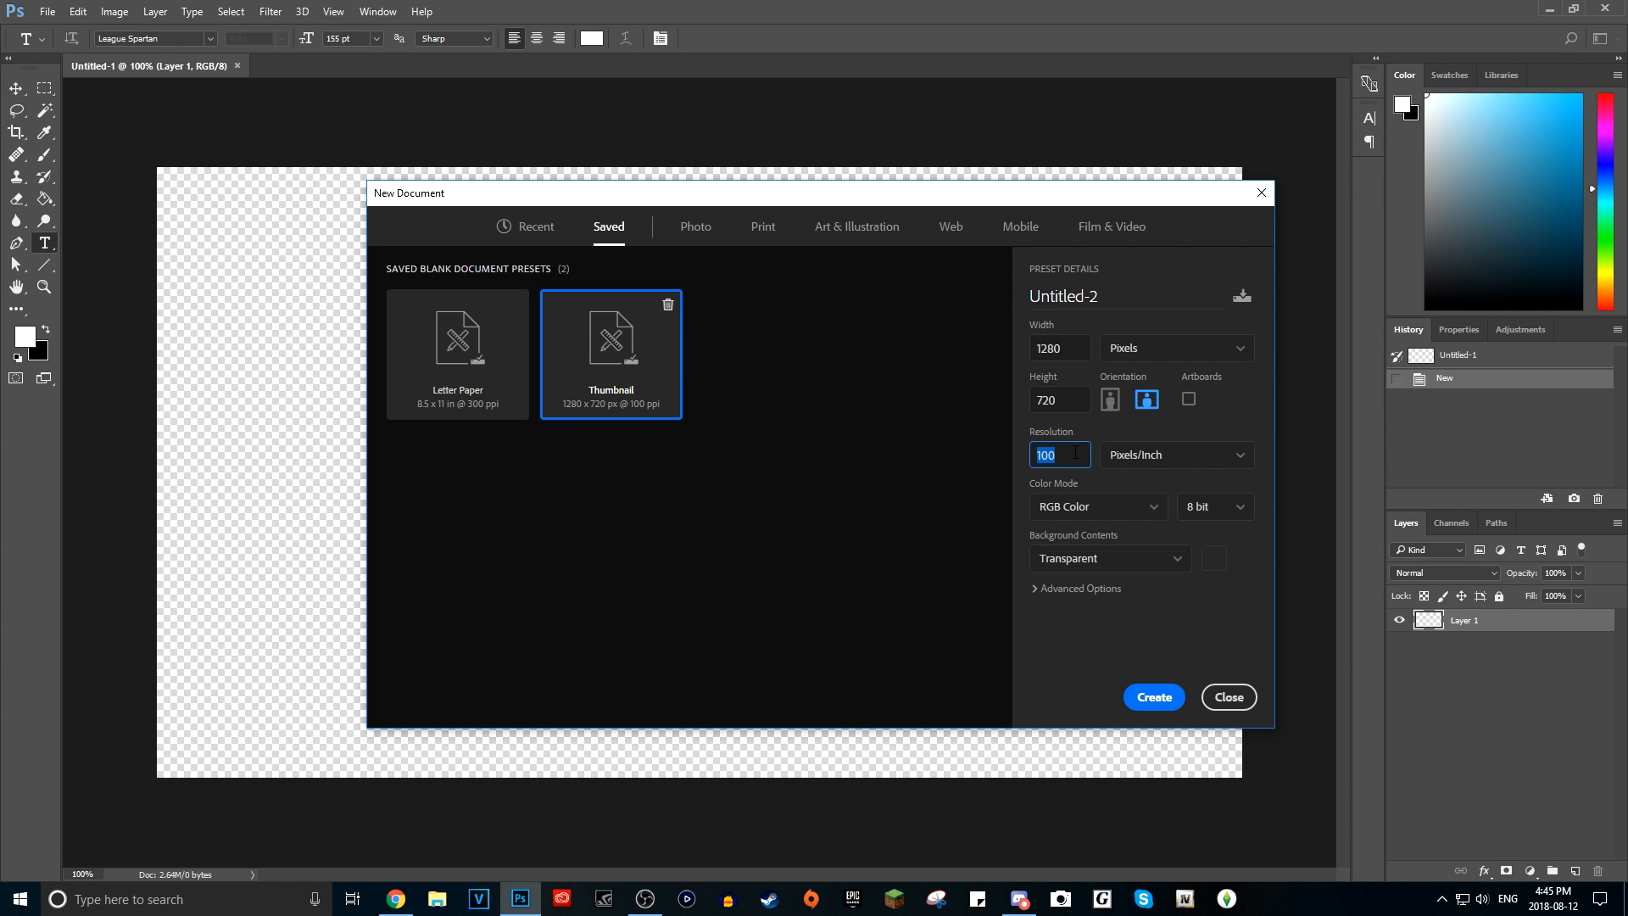
text(300)
- Choose RGB Color with 8 bit depth as the new document's color mode
click(1138, 504)
click(1136, 513)
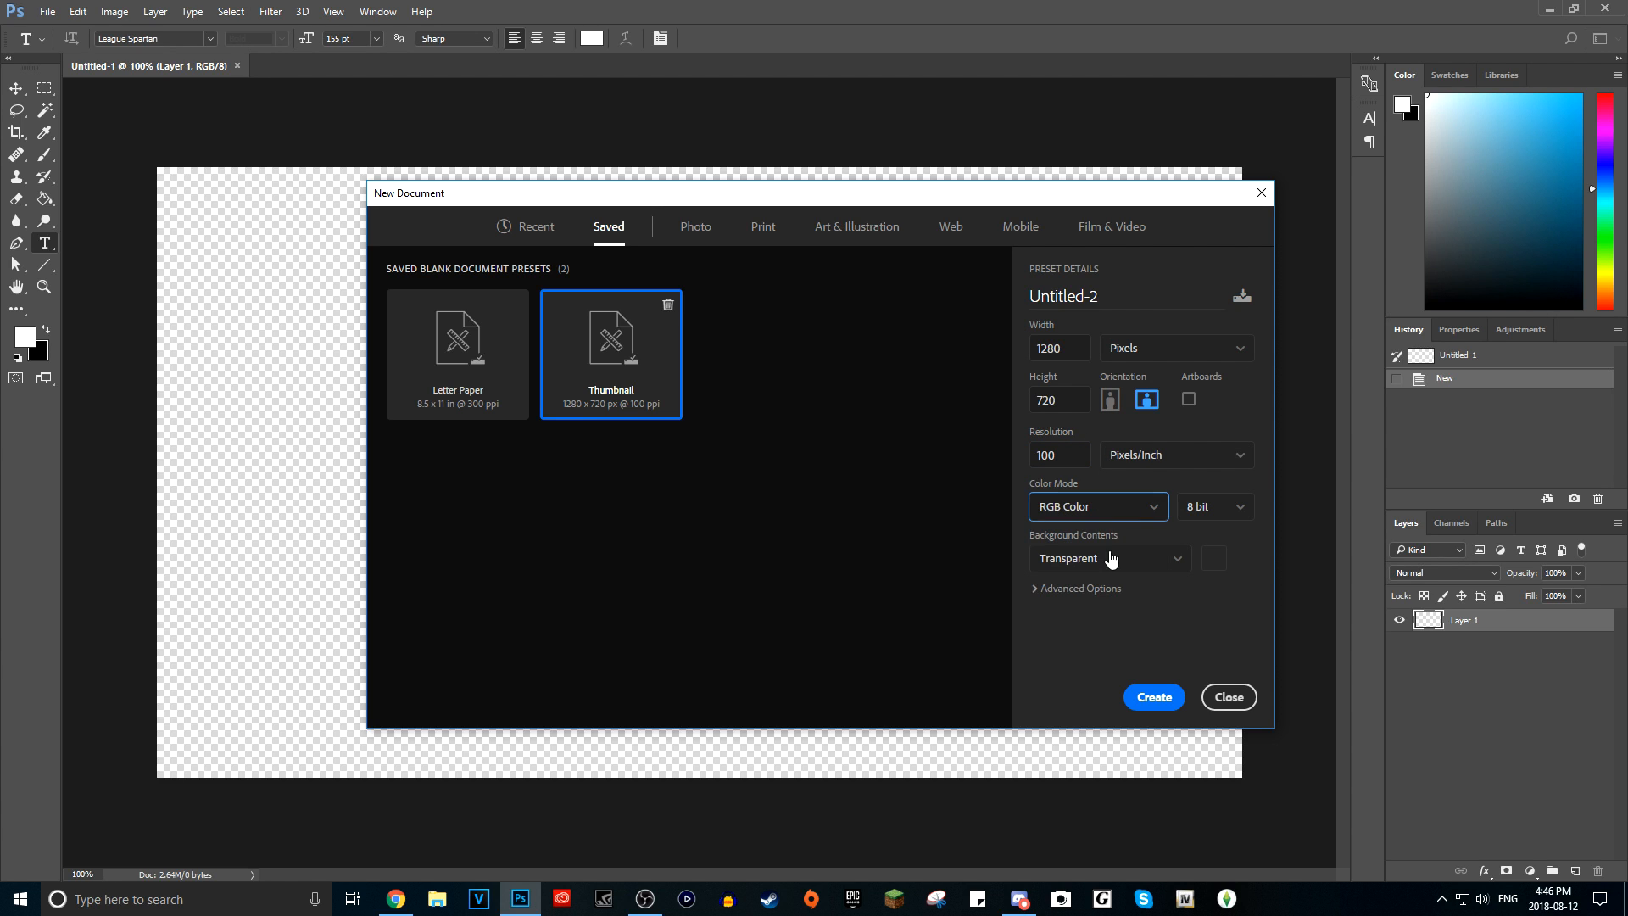
click(1254, 509)
click(1217, 535)
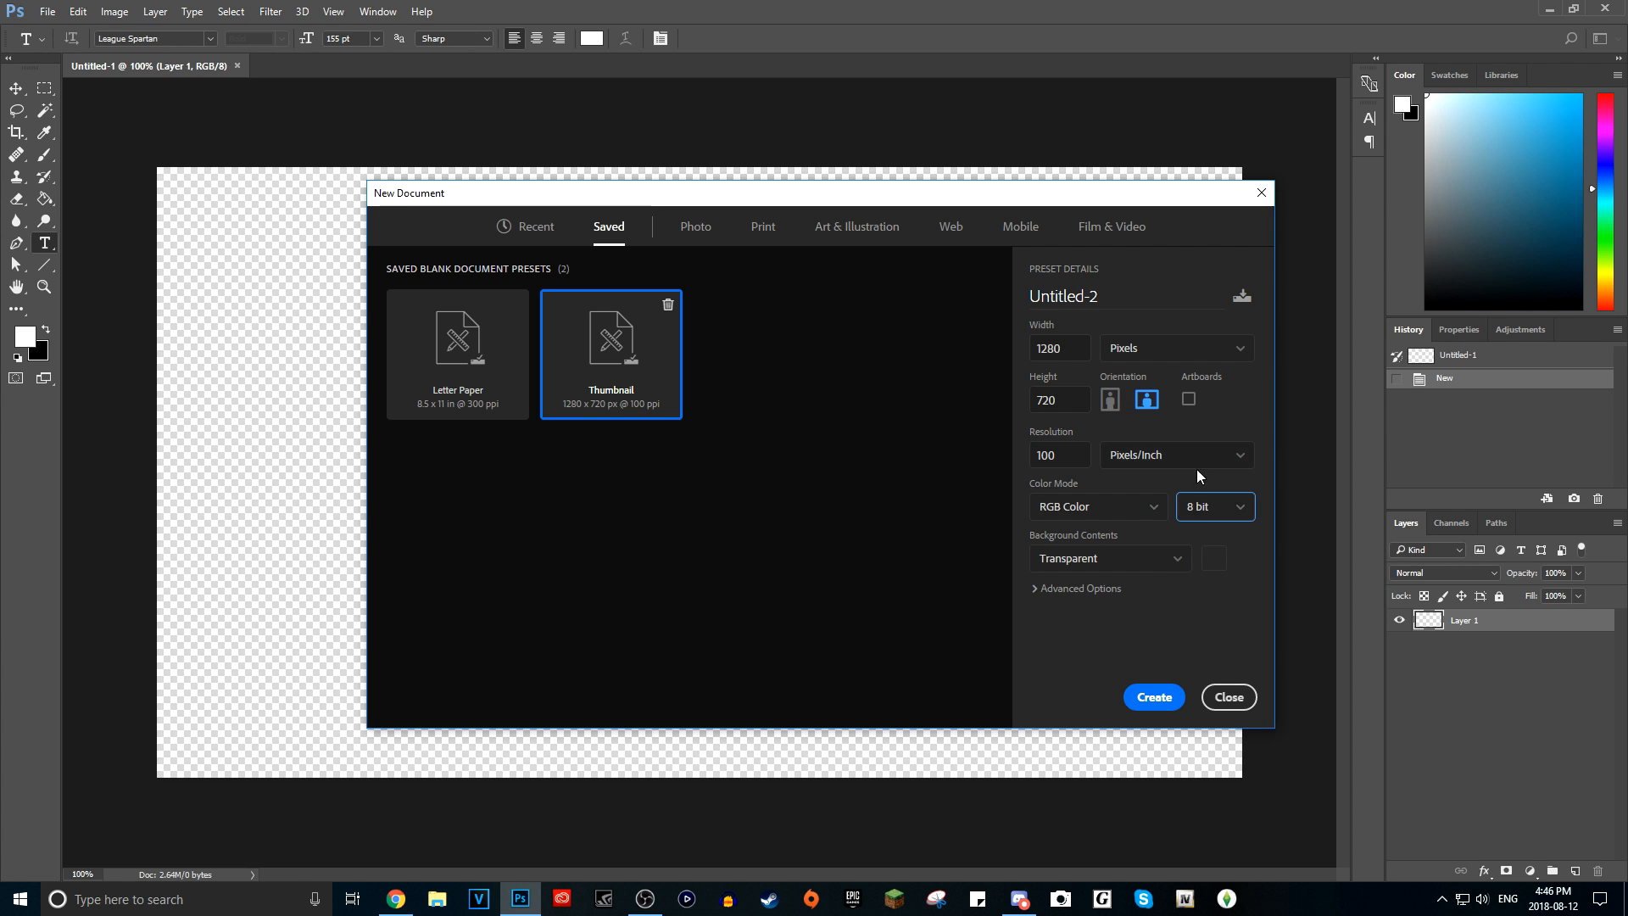
- Try White as the background contents and set it back to Transparent
click(1153, 560)
click(1102, 587)
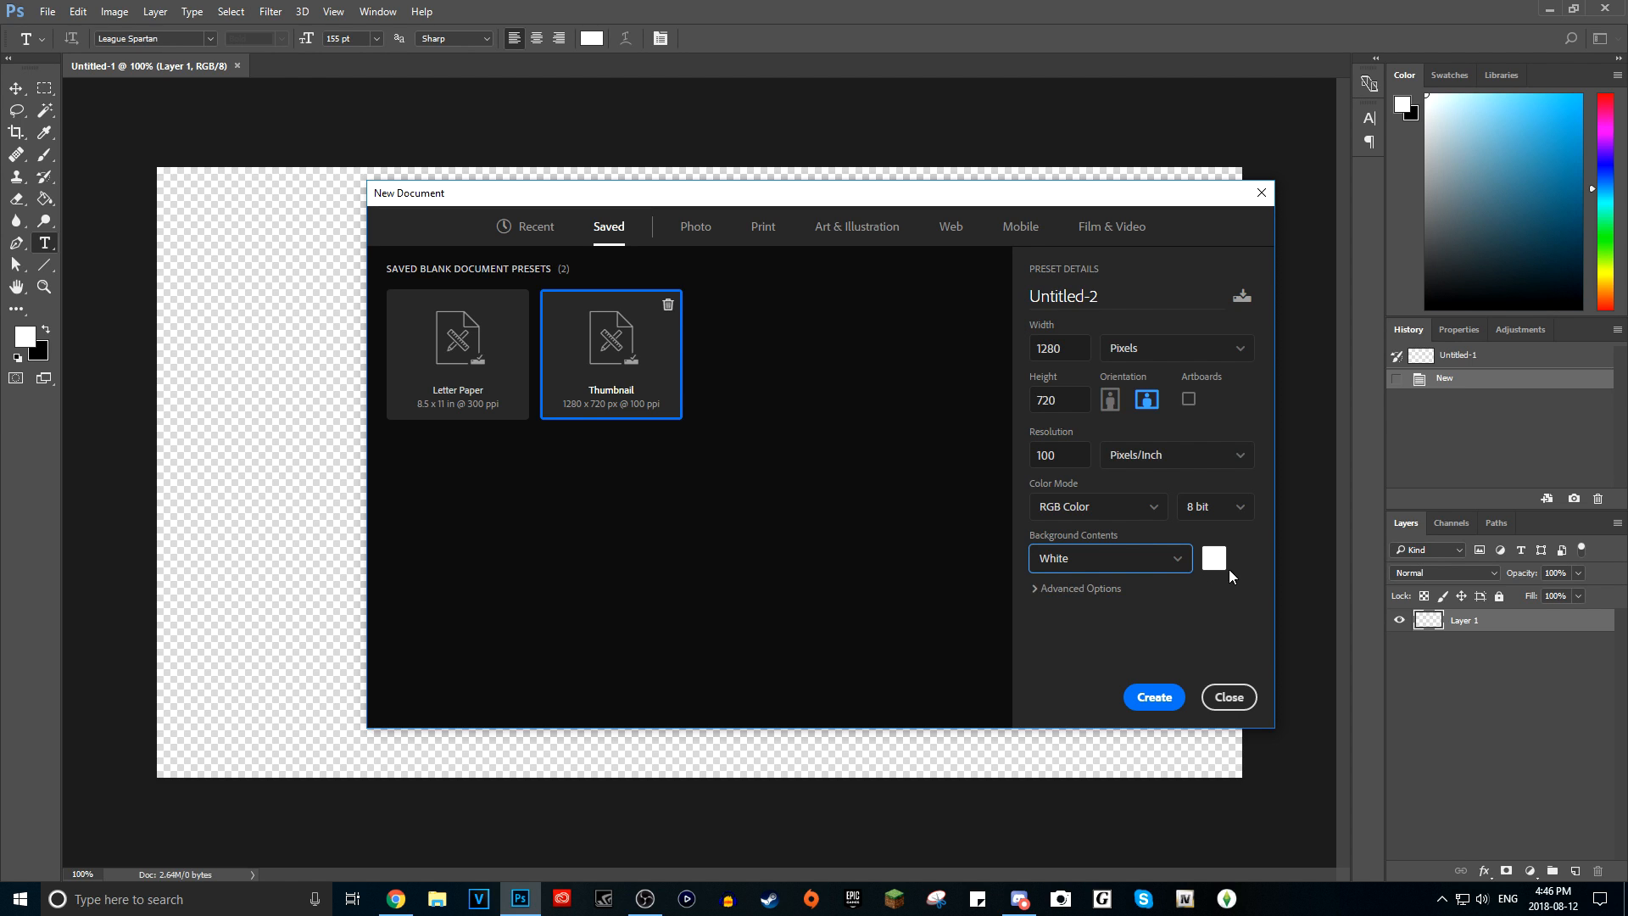
click(1145, 576)
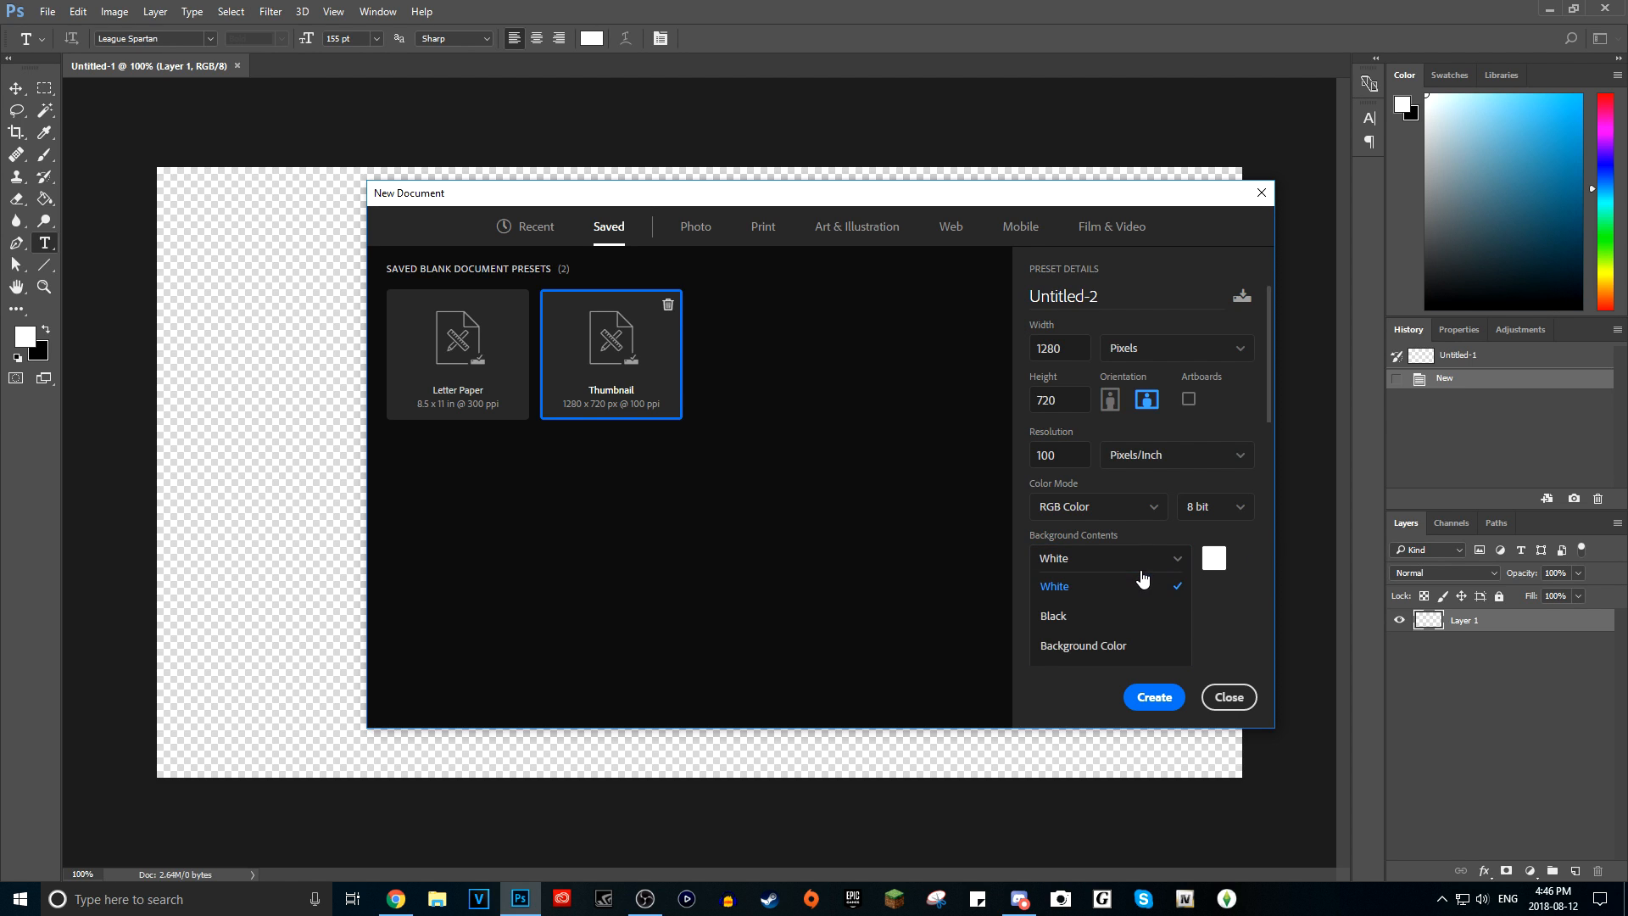
click(1101, 622)
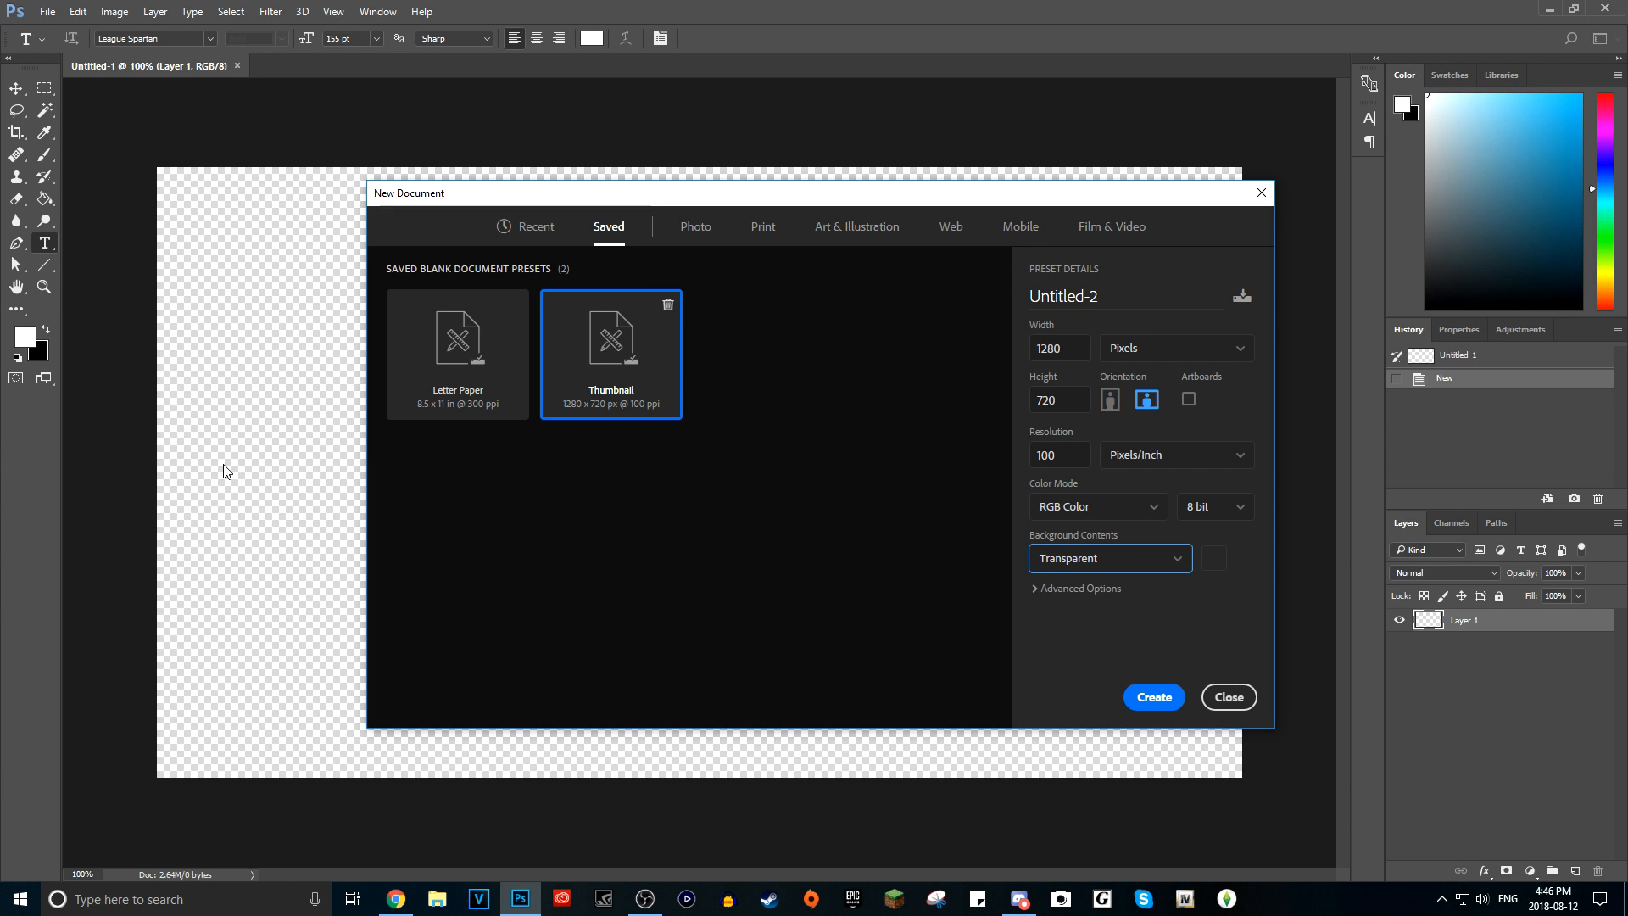
- Create the document from the Thumbnail preset and close the old Untitled-1 document
click(1068, 306)
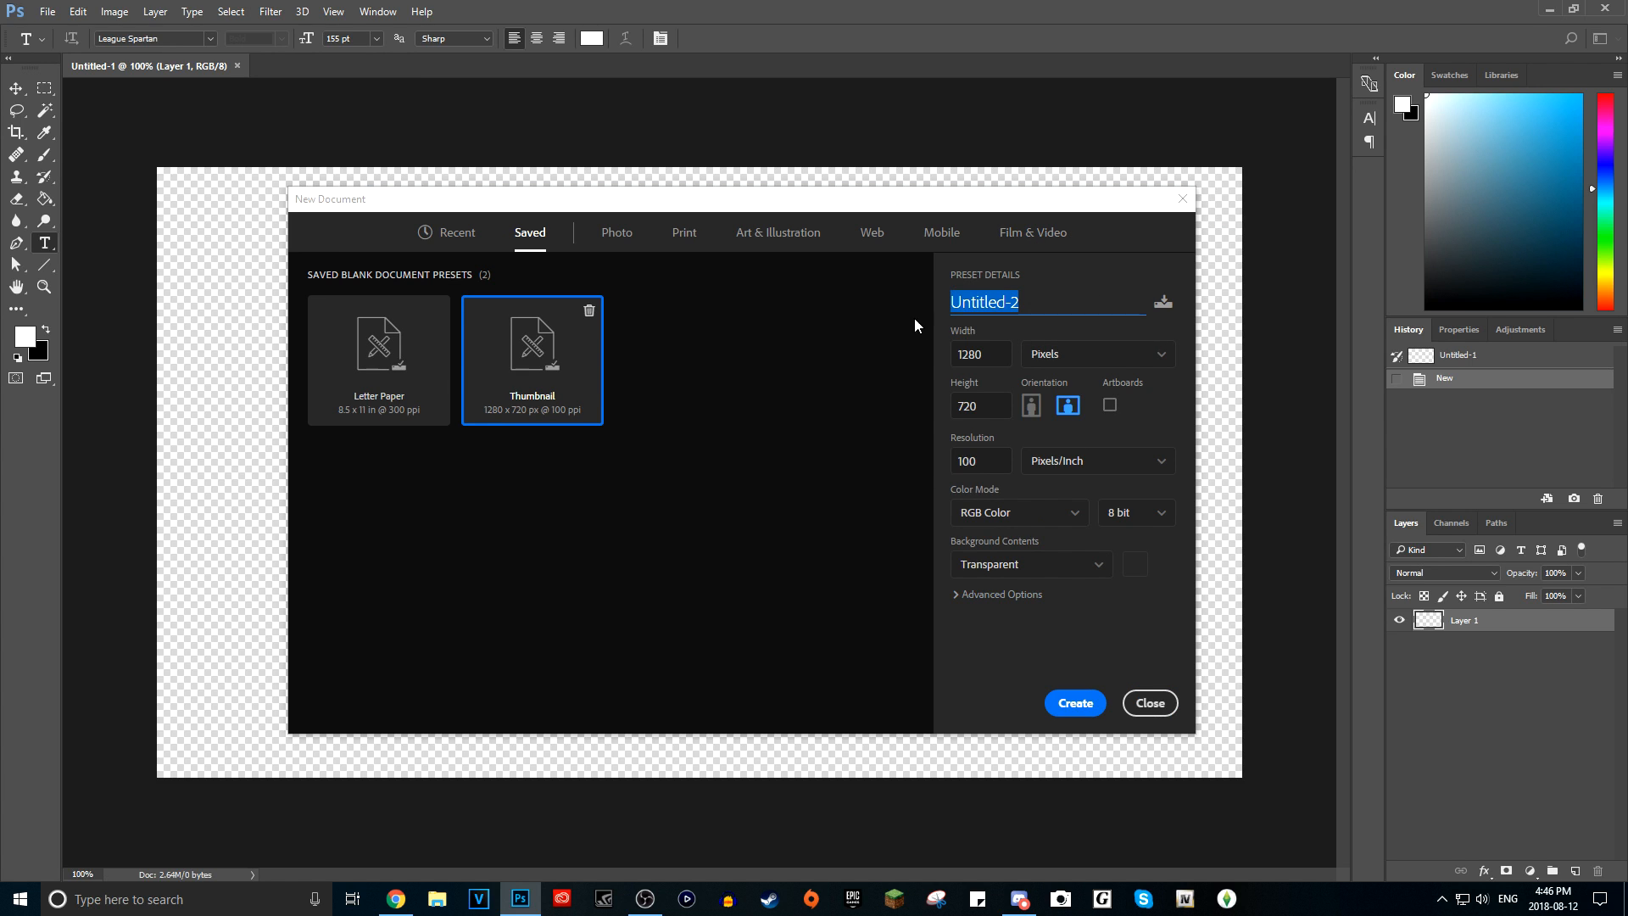
click(566, 363)
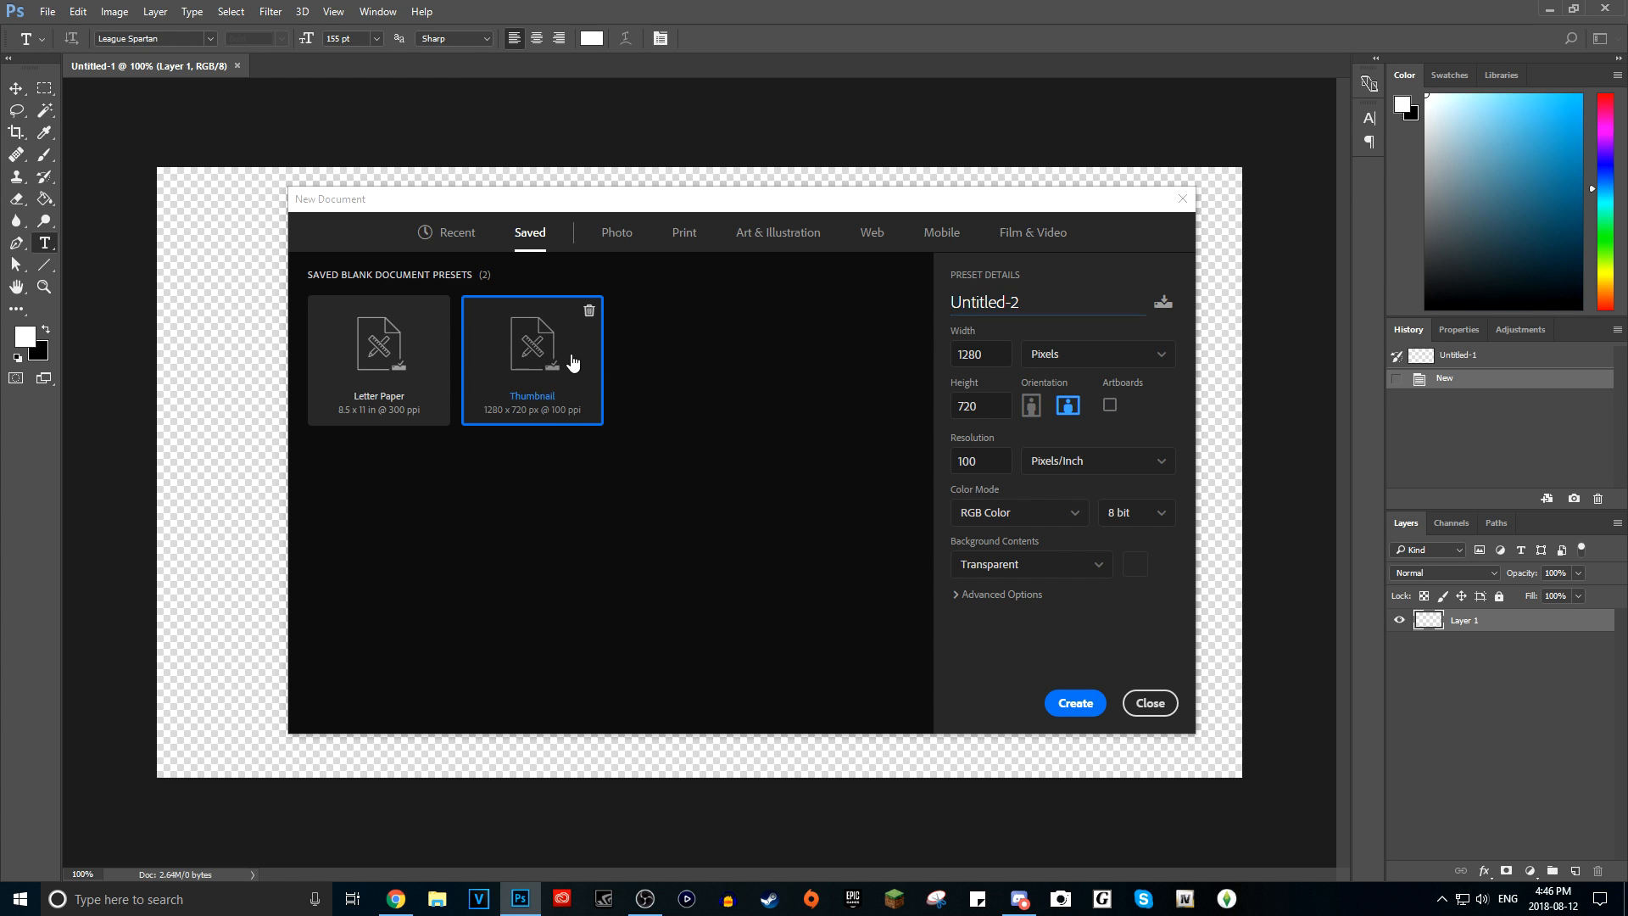
click(1085, 708)
click(238, 66)
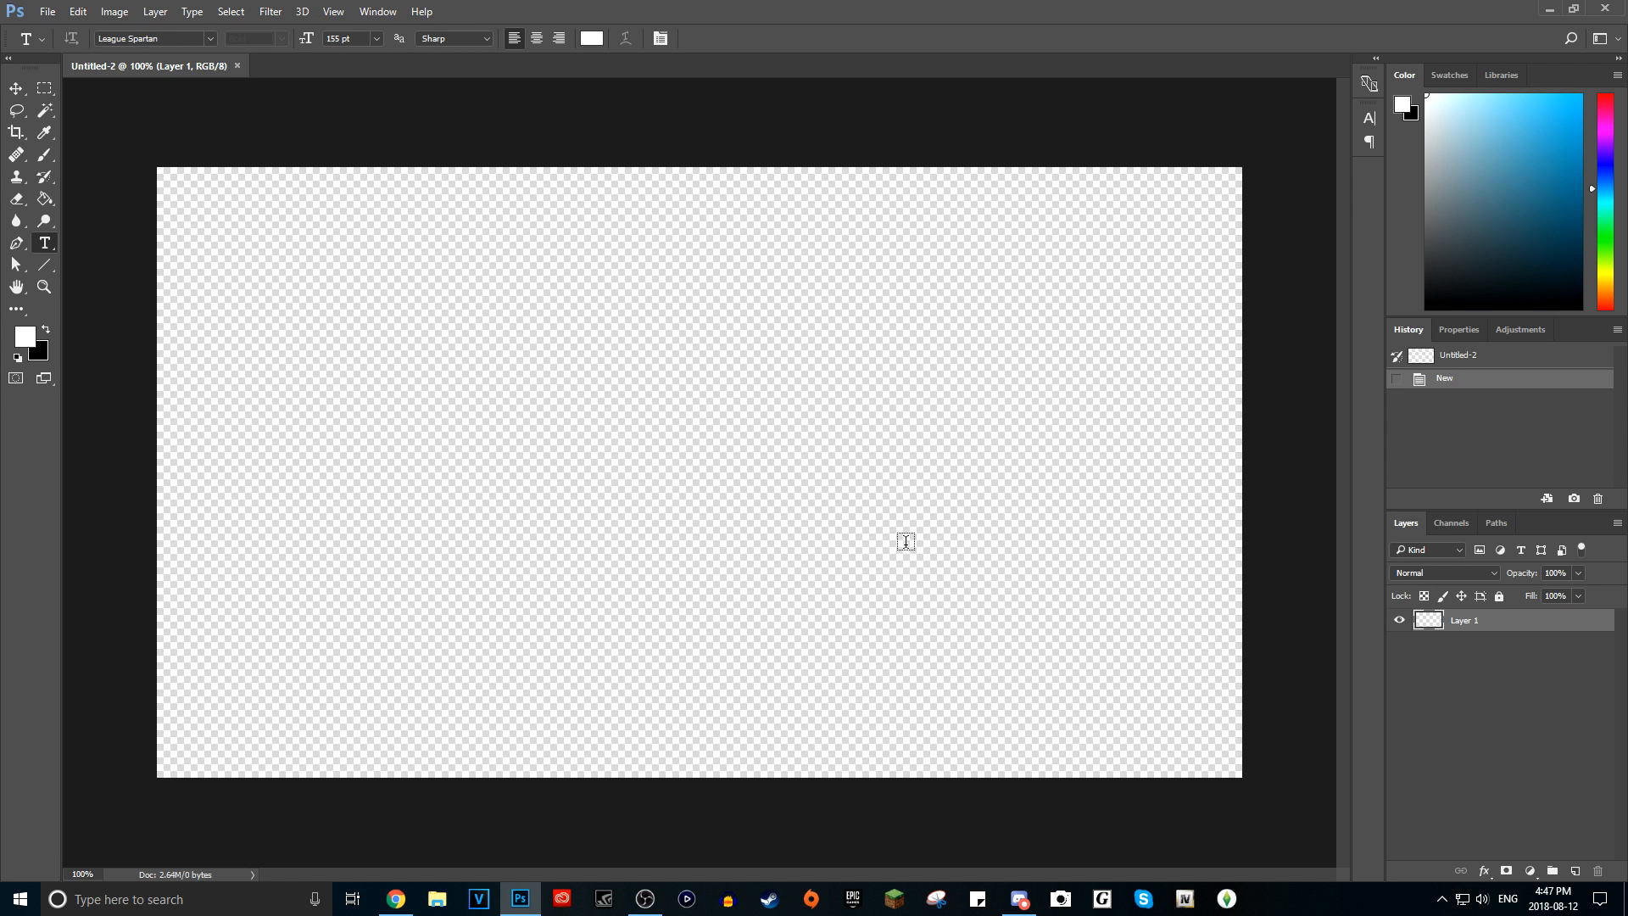
- Draw a trial rectangular marquee selection on the left half of the canvas and deselect it
click(51, 89)
drag(393, 391, 794, 509)
click(827, 416)
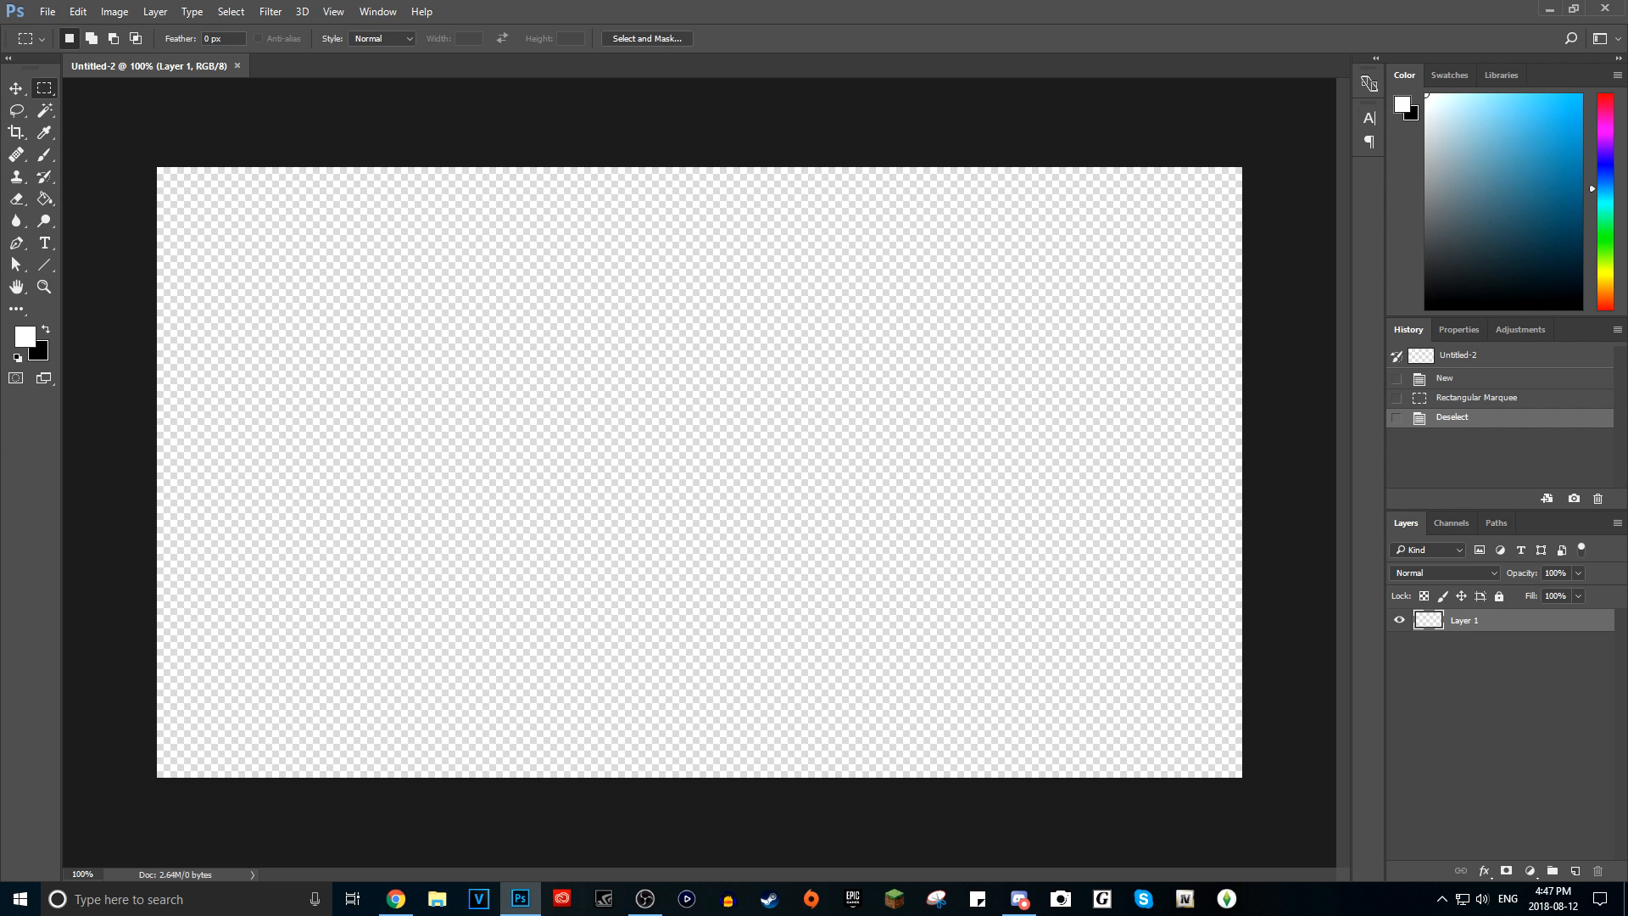
- Switch to File Explorer and view several example images in the Thumbnails folder, including 3 person squad w tn.jpg and c on c tn 6.jpg
key(alt+Tab)
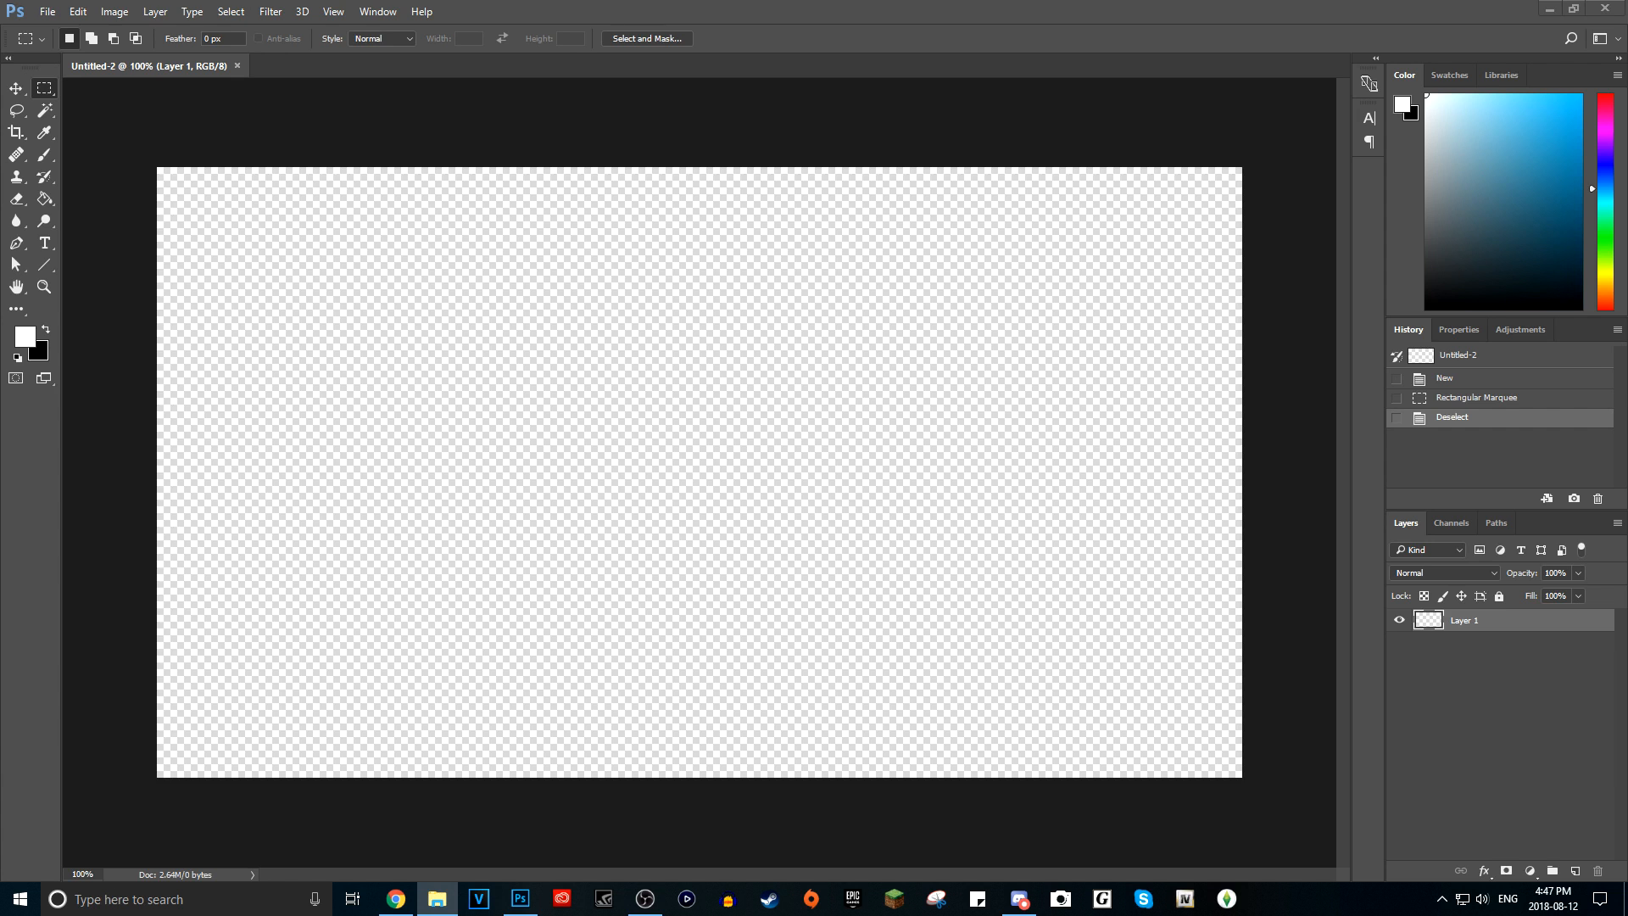
key(super+e)
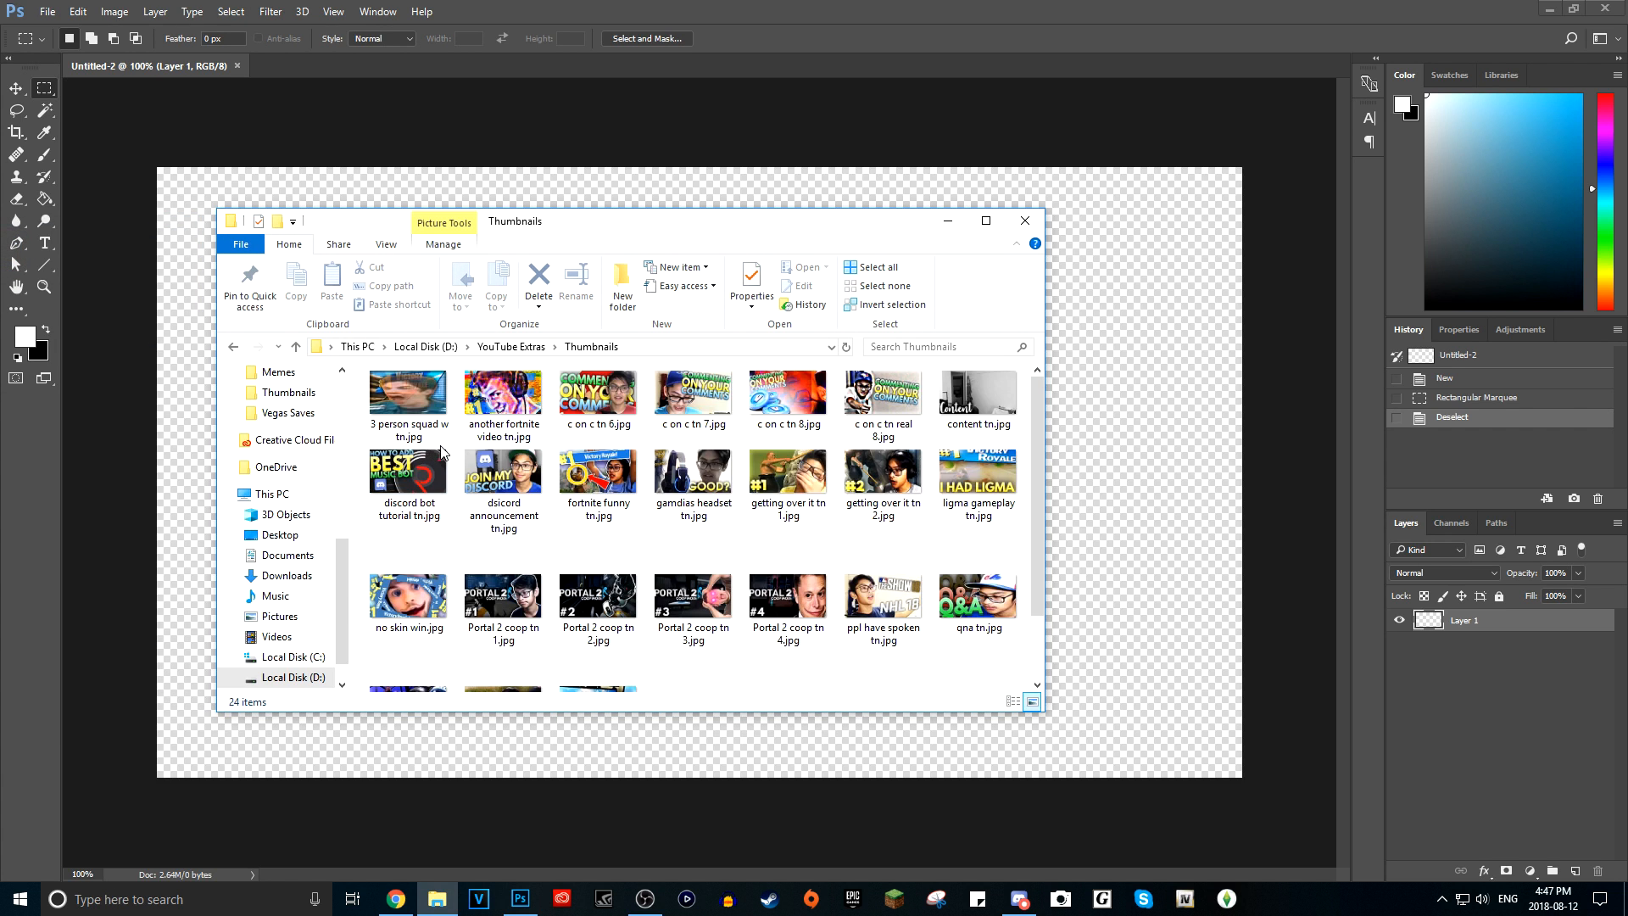
click(413, 398)
double_click(411, 393)
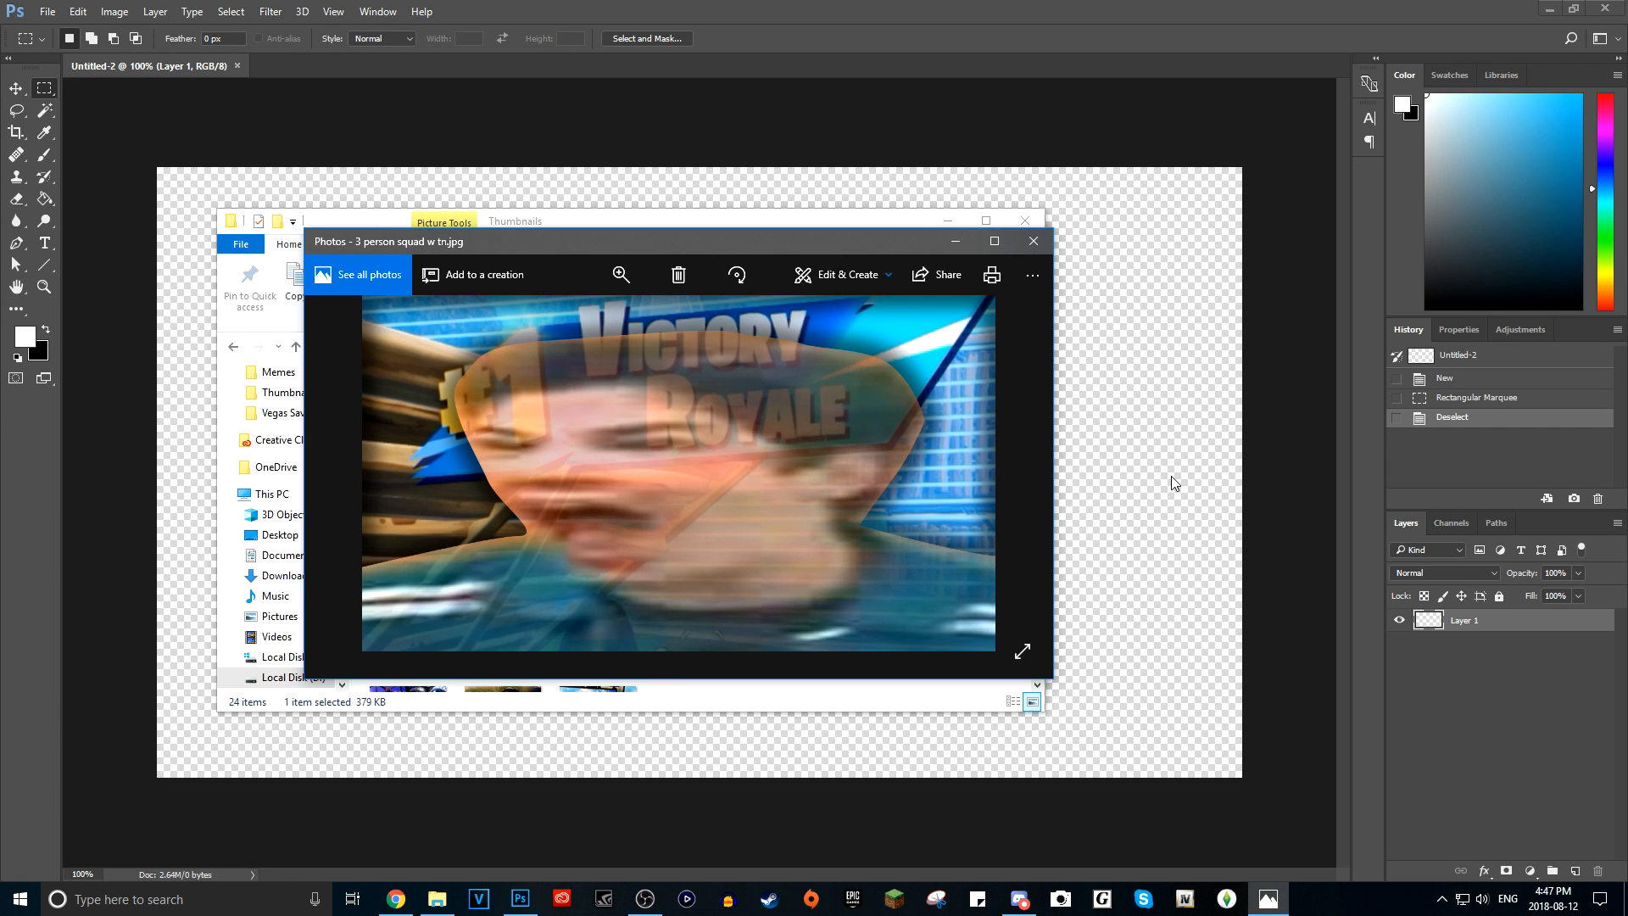
click(1035, 242)
double_click(509, 429)
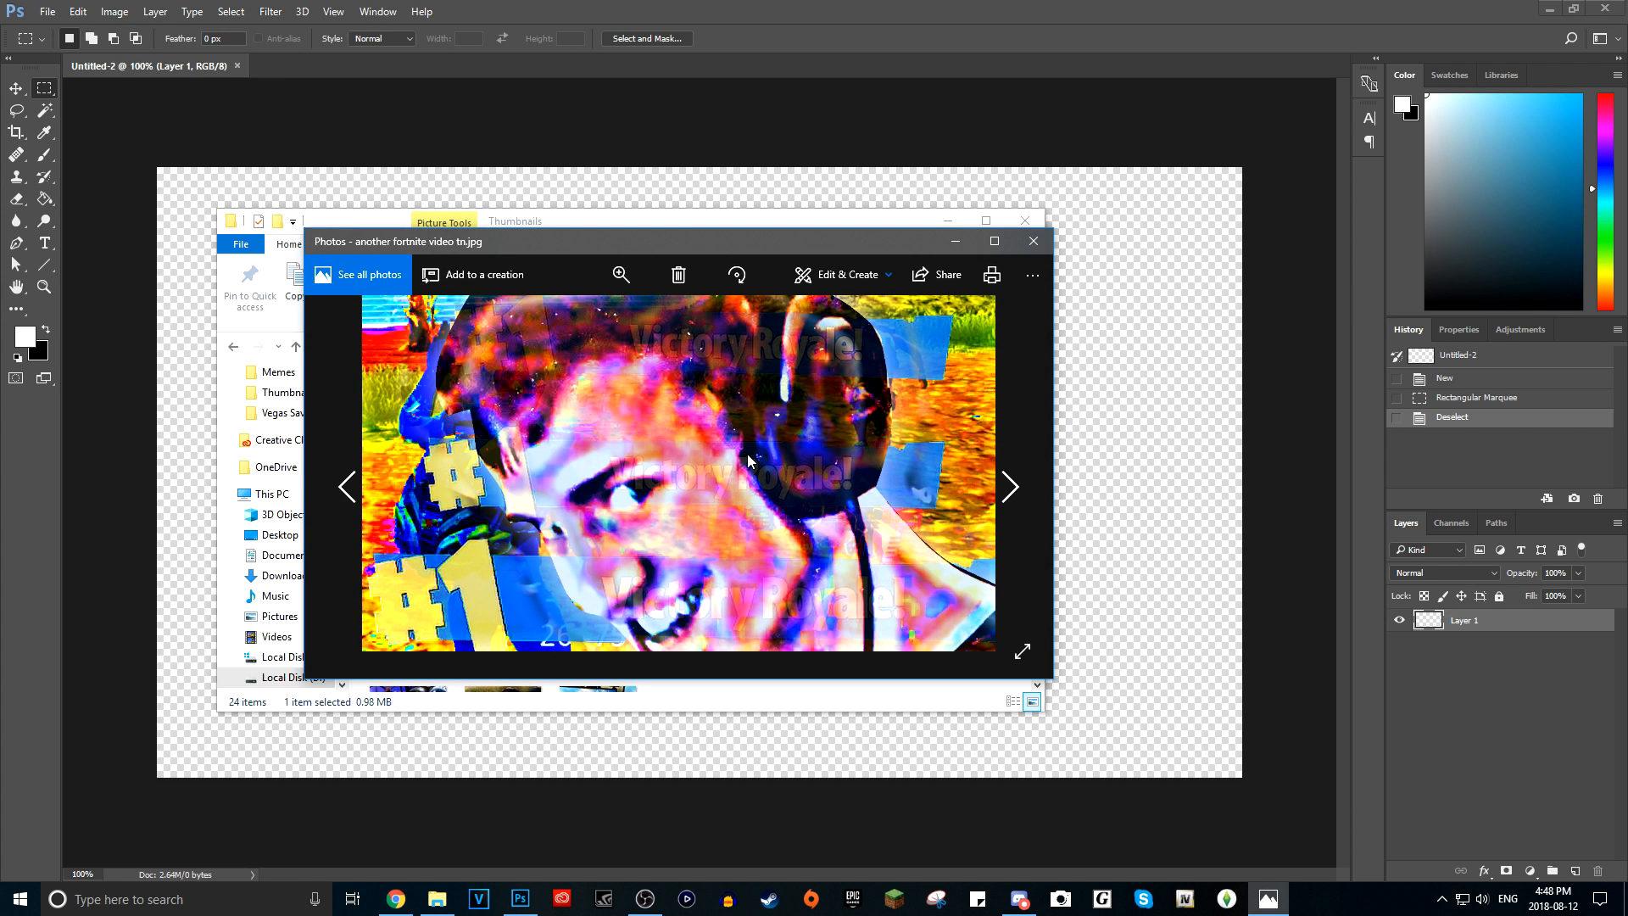
click(1032, 242)
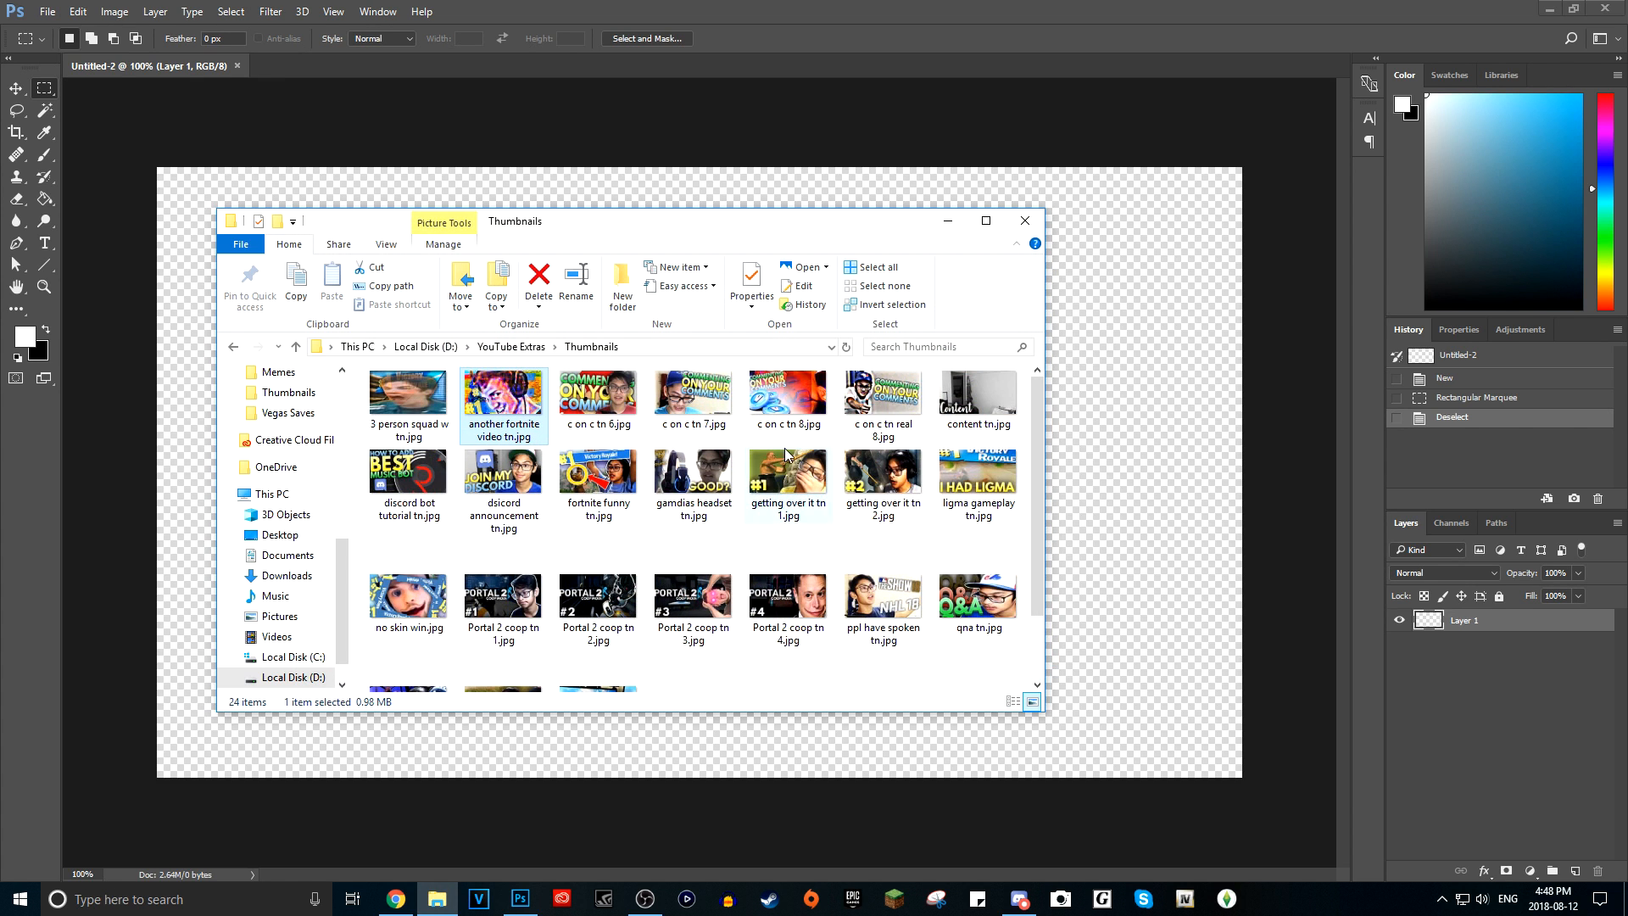
double_click(606, 422)
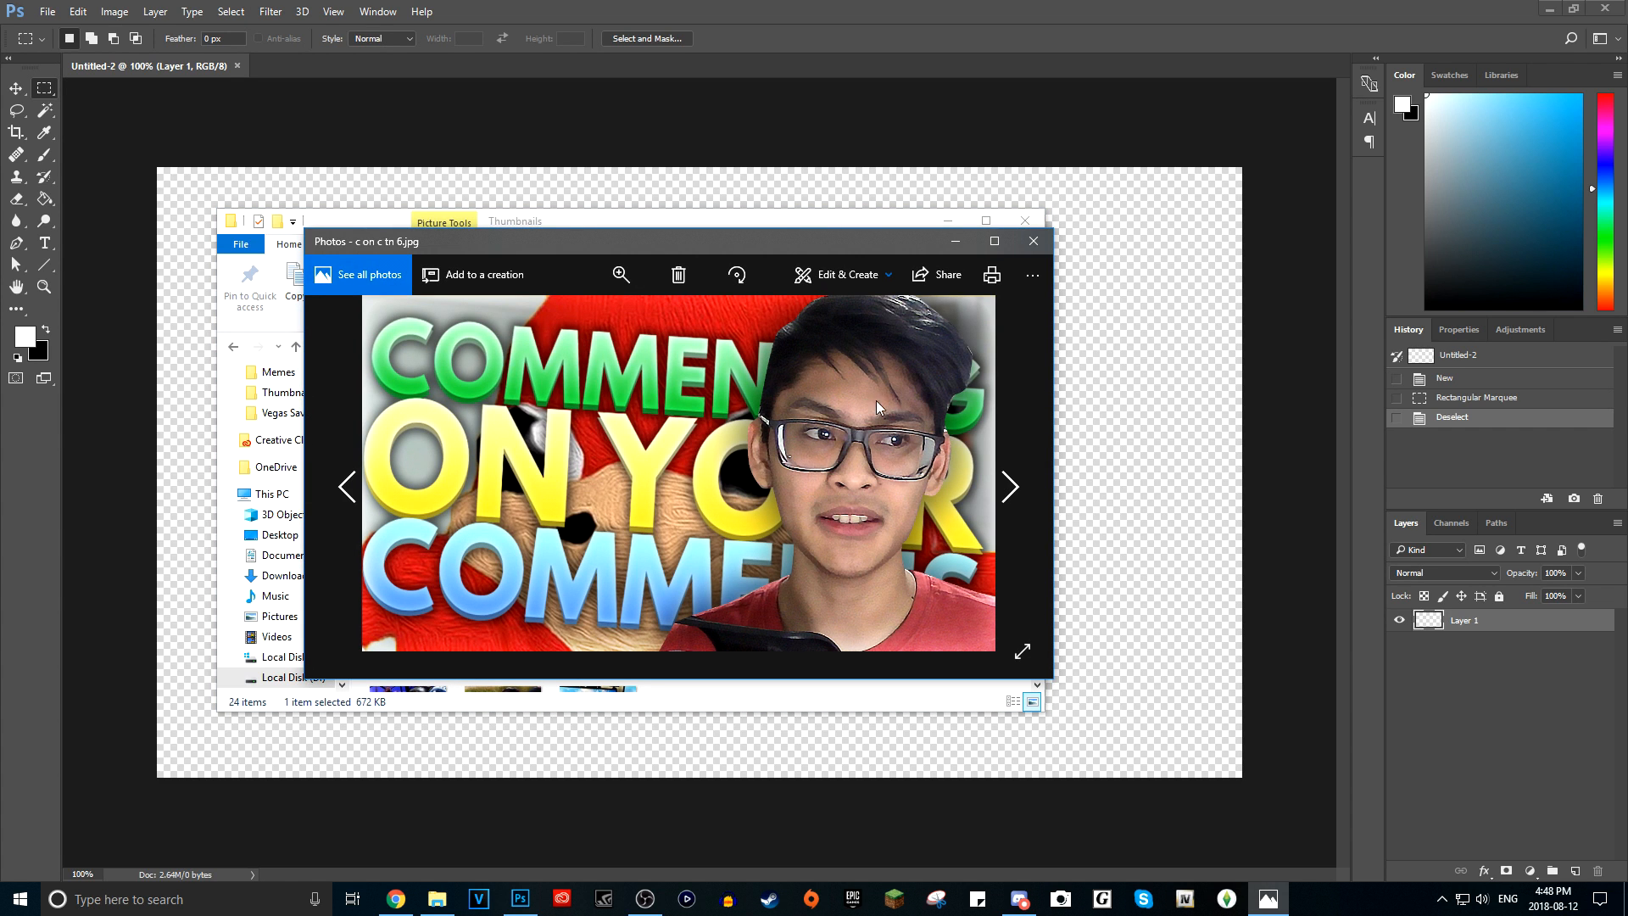
click(1033, 241)
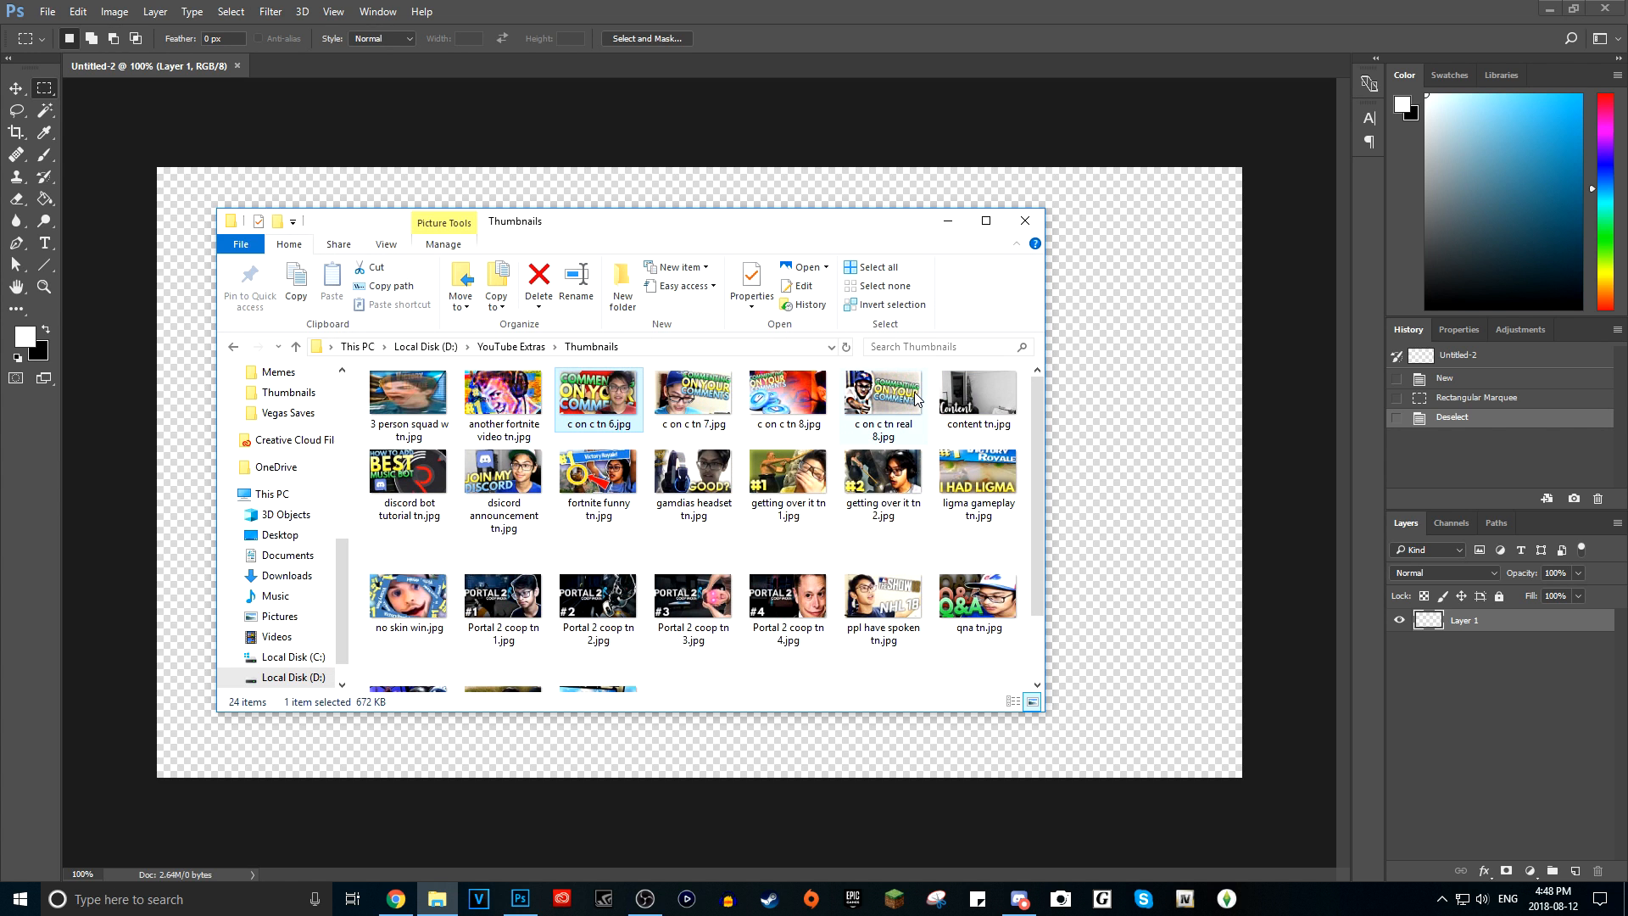
double_click(408, 475)
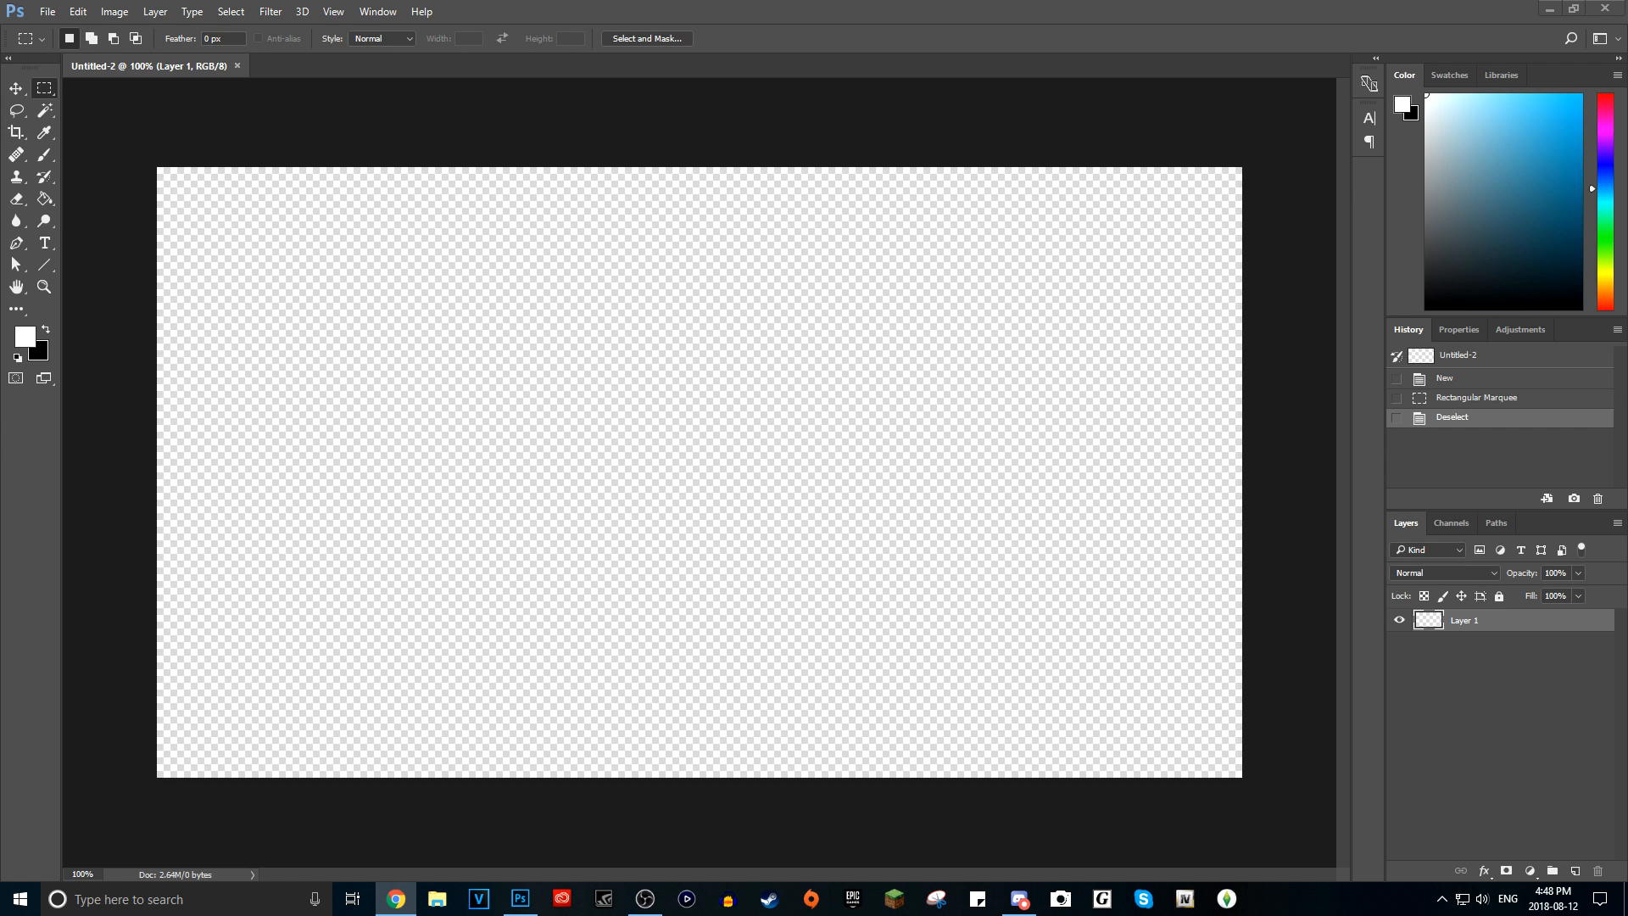
- Switch to Chrome and copy the enlarged blue Shutterstock city skyline image from the Google image results
drag(0, 458, 883, 0)
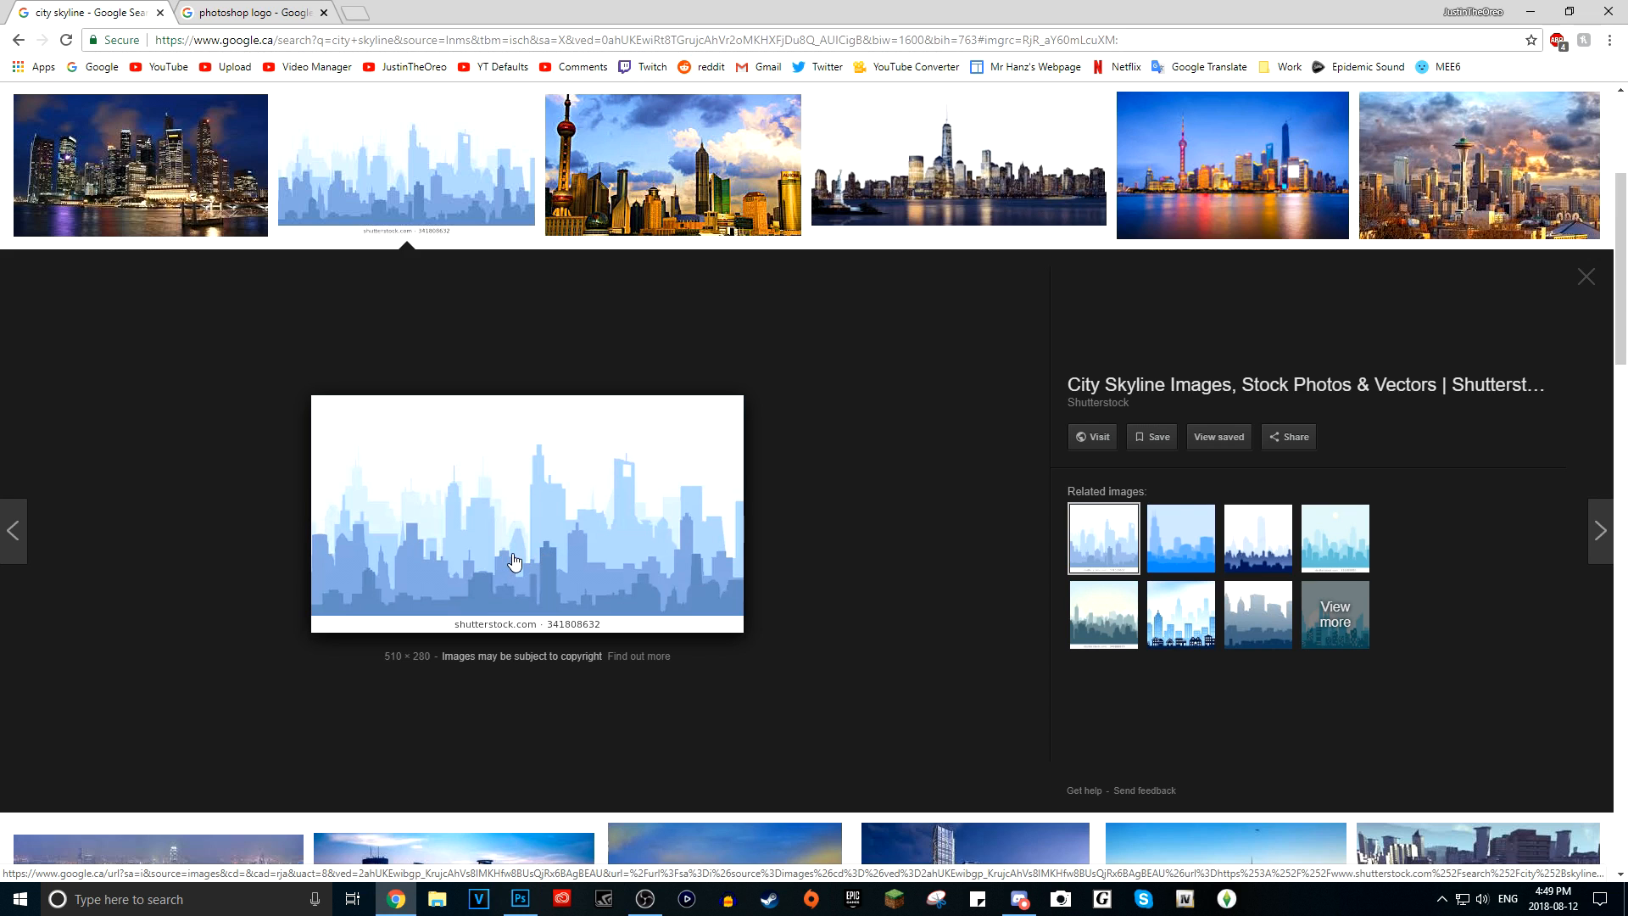
right_click(476, 548)
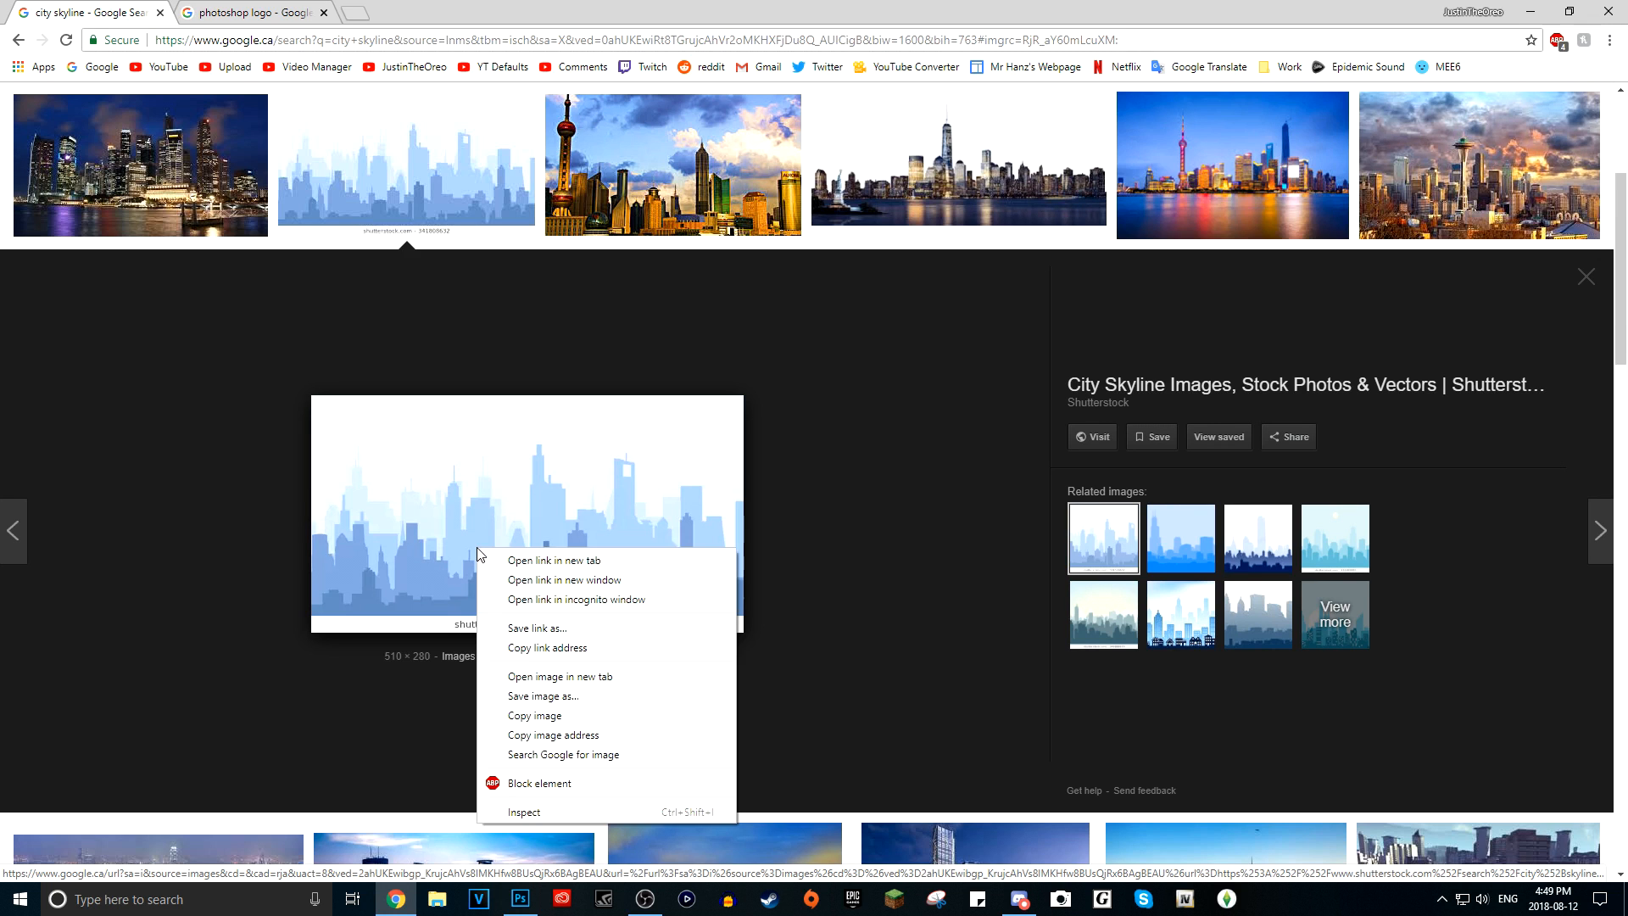
click(541, 720)
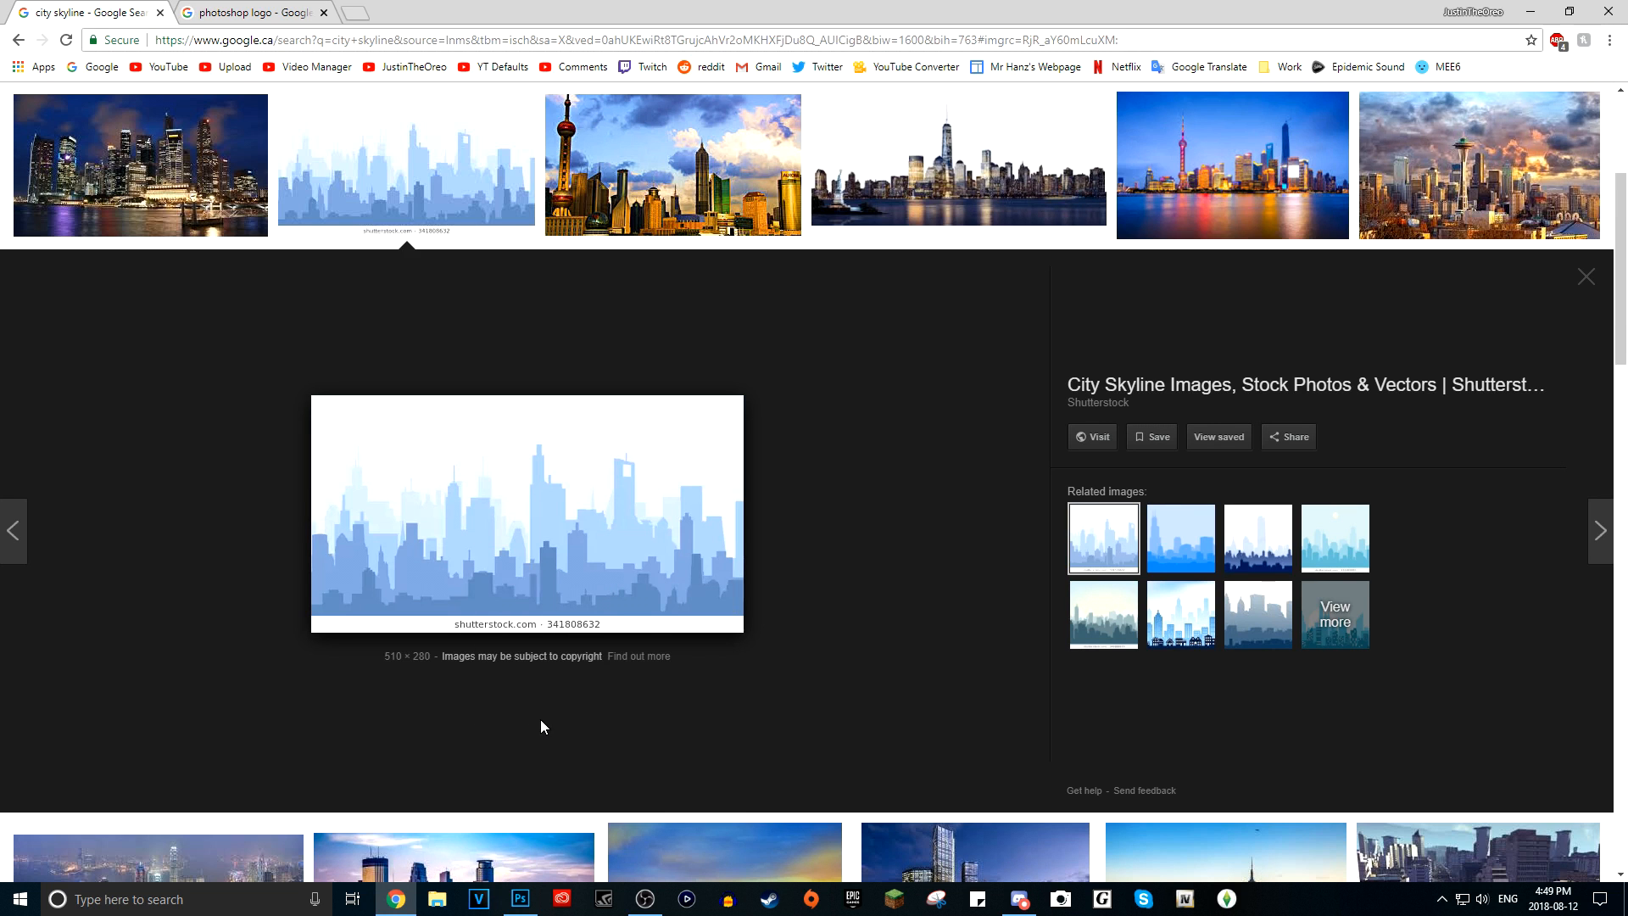
- Switch back to Photoshop and paste the copied city skyline image into the Untitled-2 document
click(520, 901)
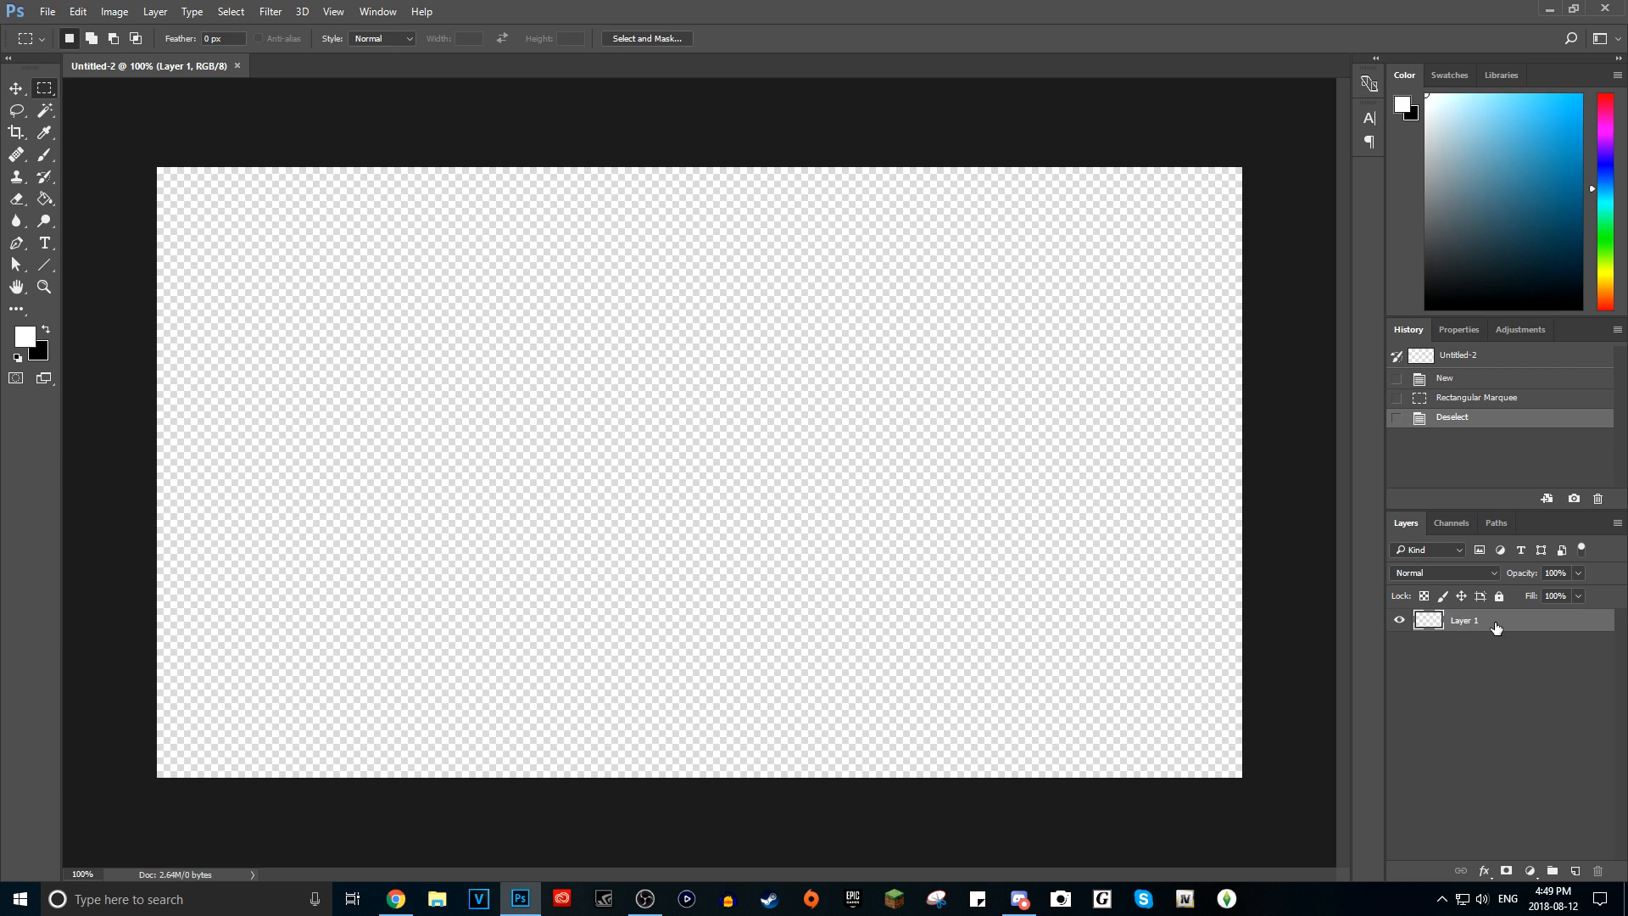
key(ctrl+v)
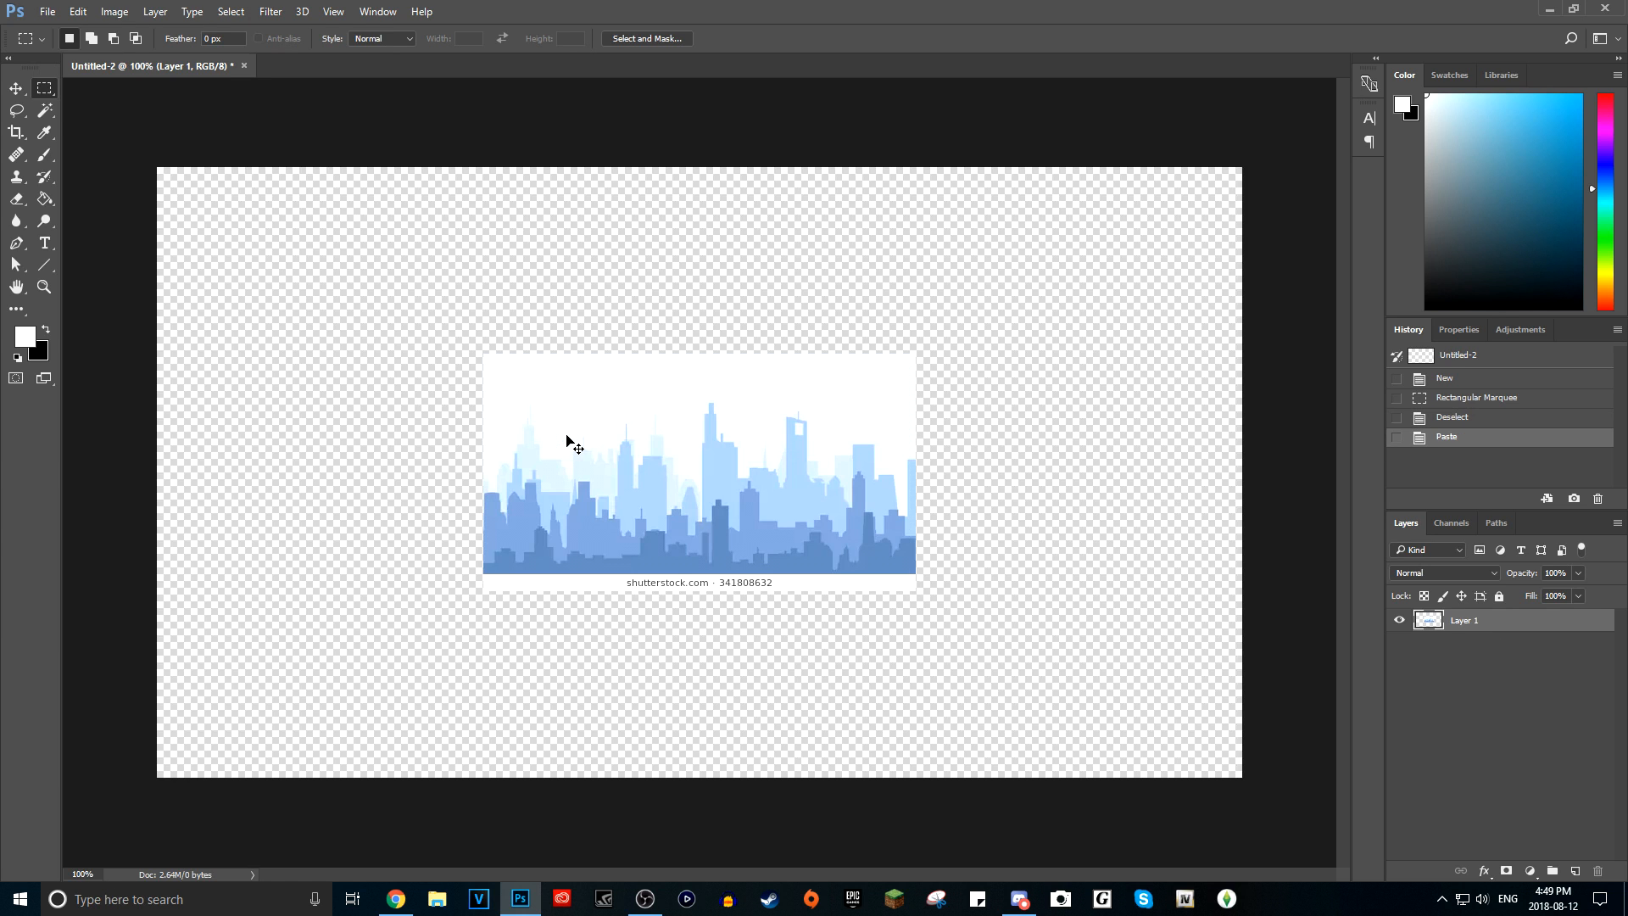
scroll(619, 389, down, 2)
scroll(602, 422, down, 4)
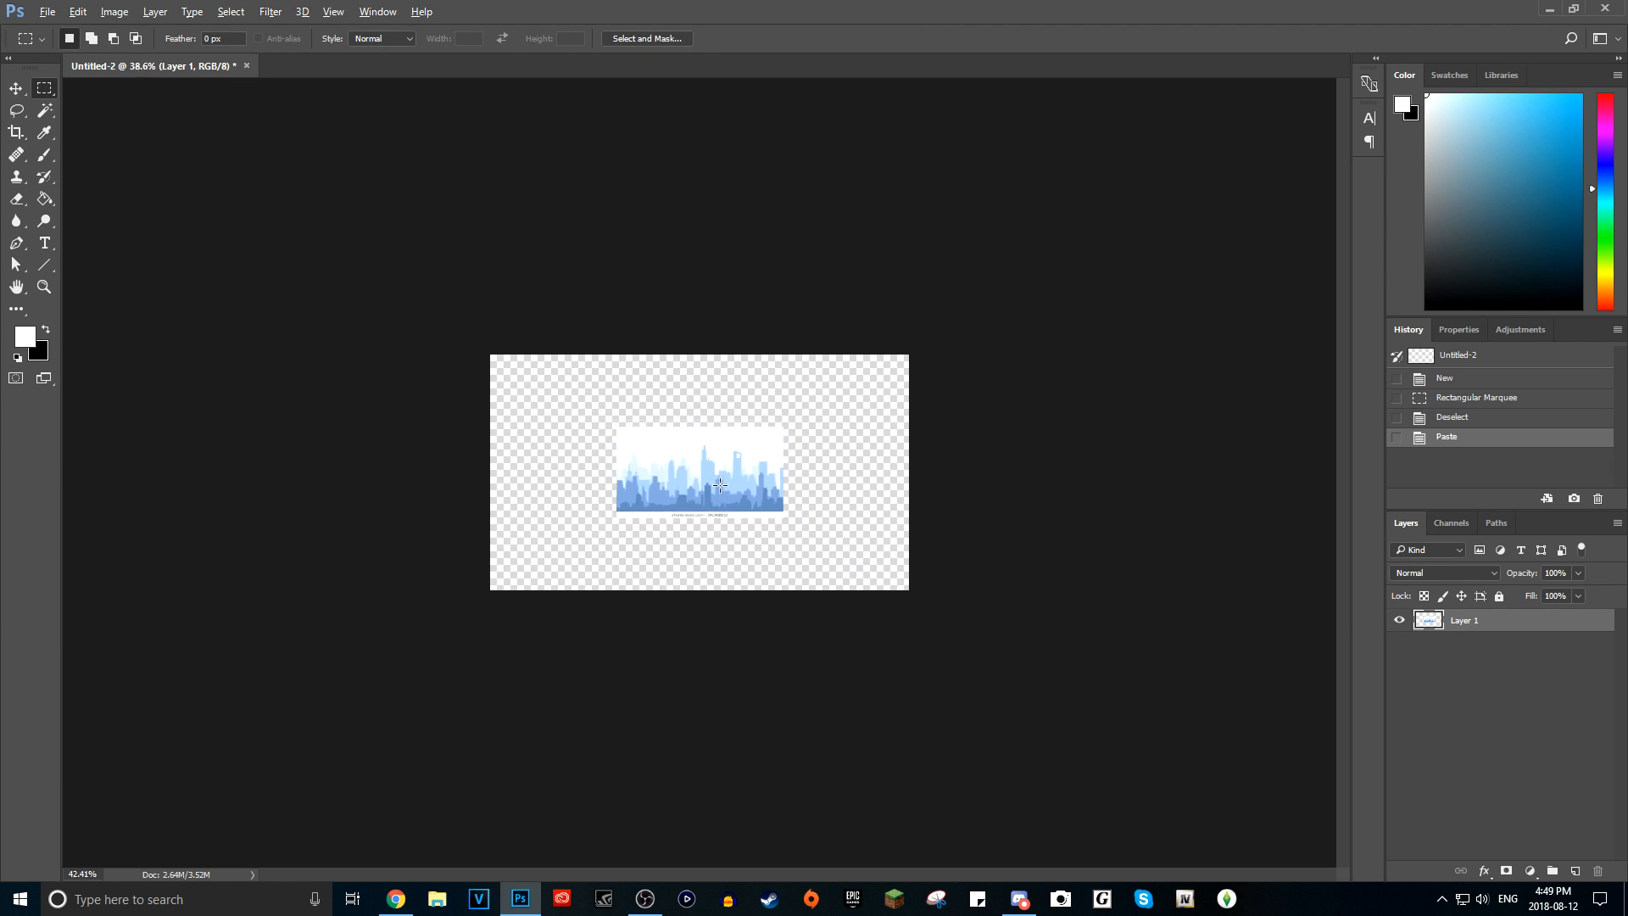
- Free-transform the pasted city skyline layer so it is enlarged and fills the whole canvas, with the watermark strip outside the frame
scroll(771, 494, up, 3)
scroll(730, 541, down, 1)
click(1488, 619)
key(ctrl+t)
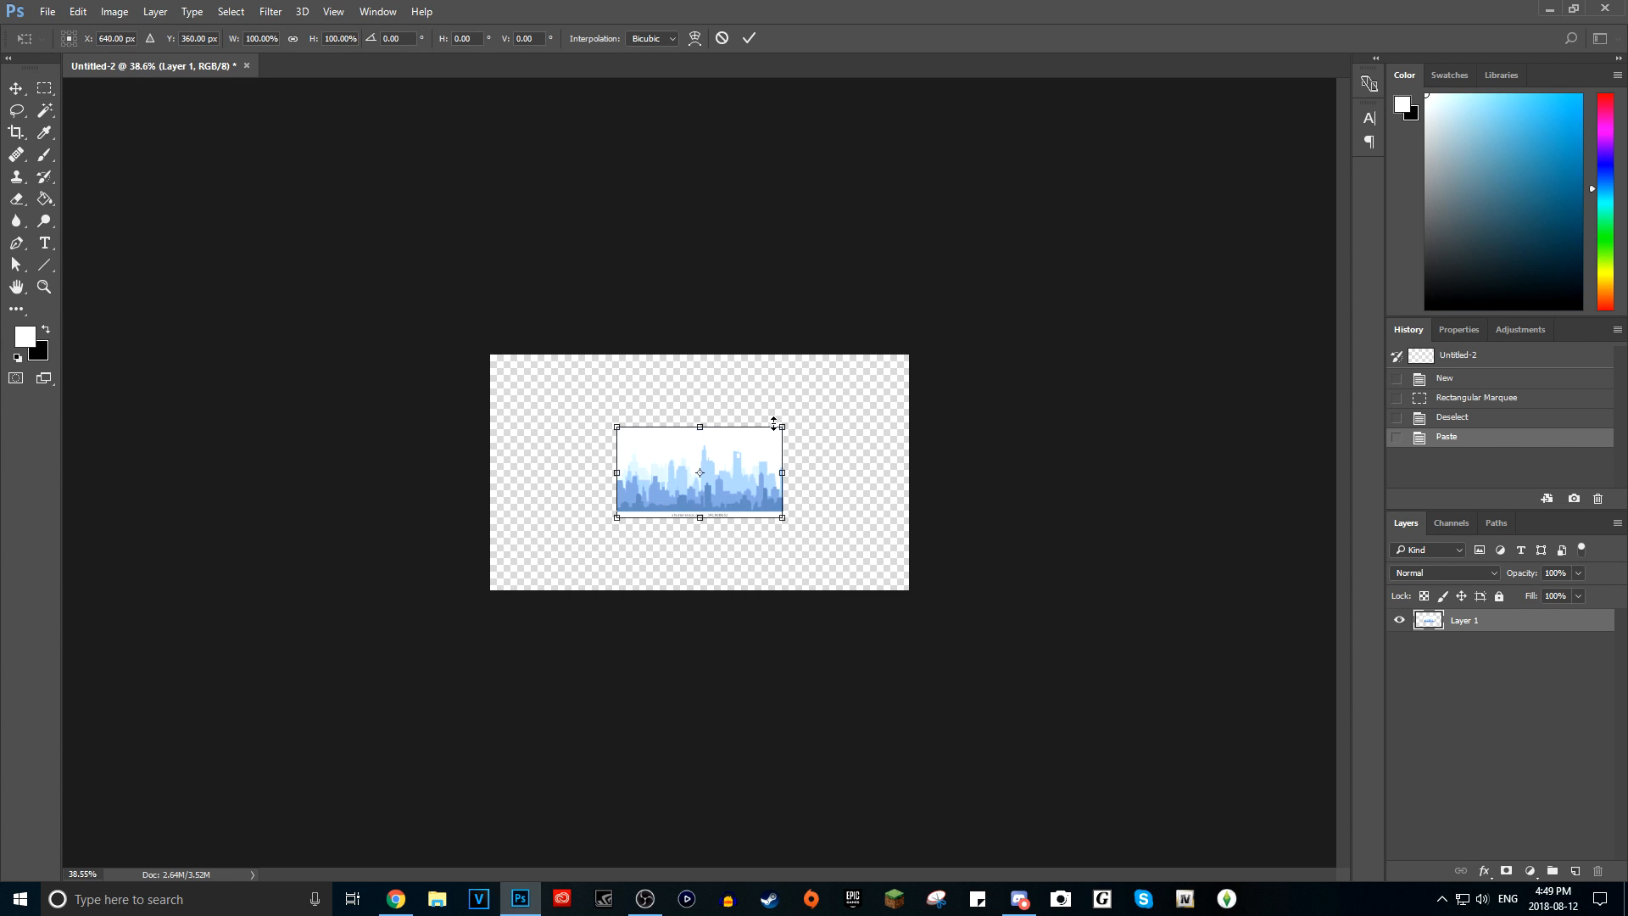
drag(782, 426, 916, 354)
drag(616, 518, 461, 633)
mouse_move(709, 488)
mouse_down()
mouse_move(727, 466)
mouse_move(710, 489)
mouse_move(742, 482)
mouse_move(725, 483)
mouse_up()
click(749, 38)
scroll(897, 410, up, 2)
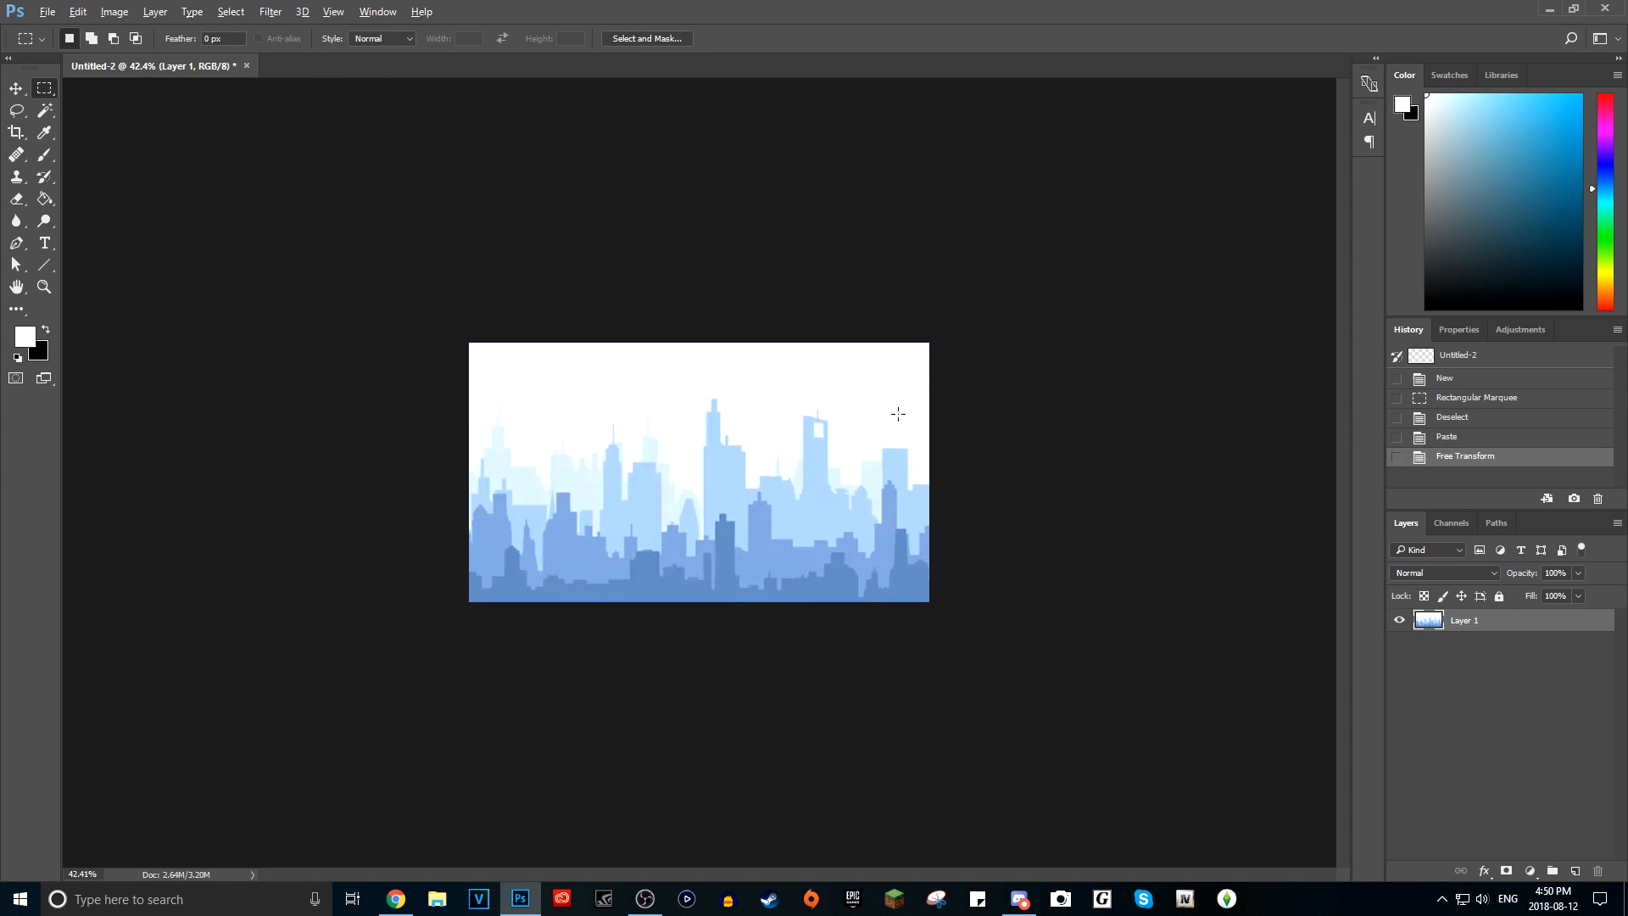
- Apply Hue/Saturation with Saturation -100 and Lightness -20 to the skyline layer, and add a new empty layer above it
scroll(763, 479, down, 4)
key(alt)
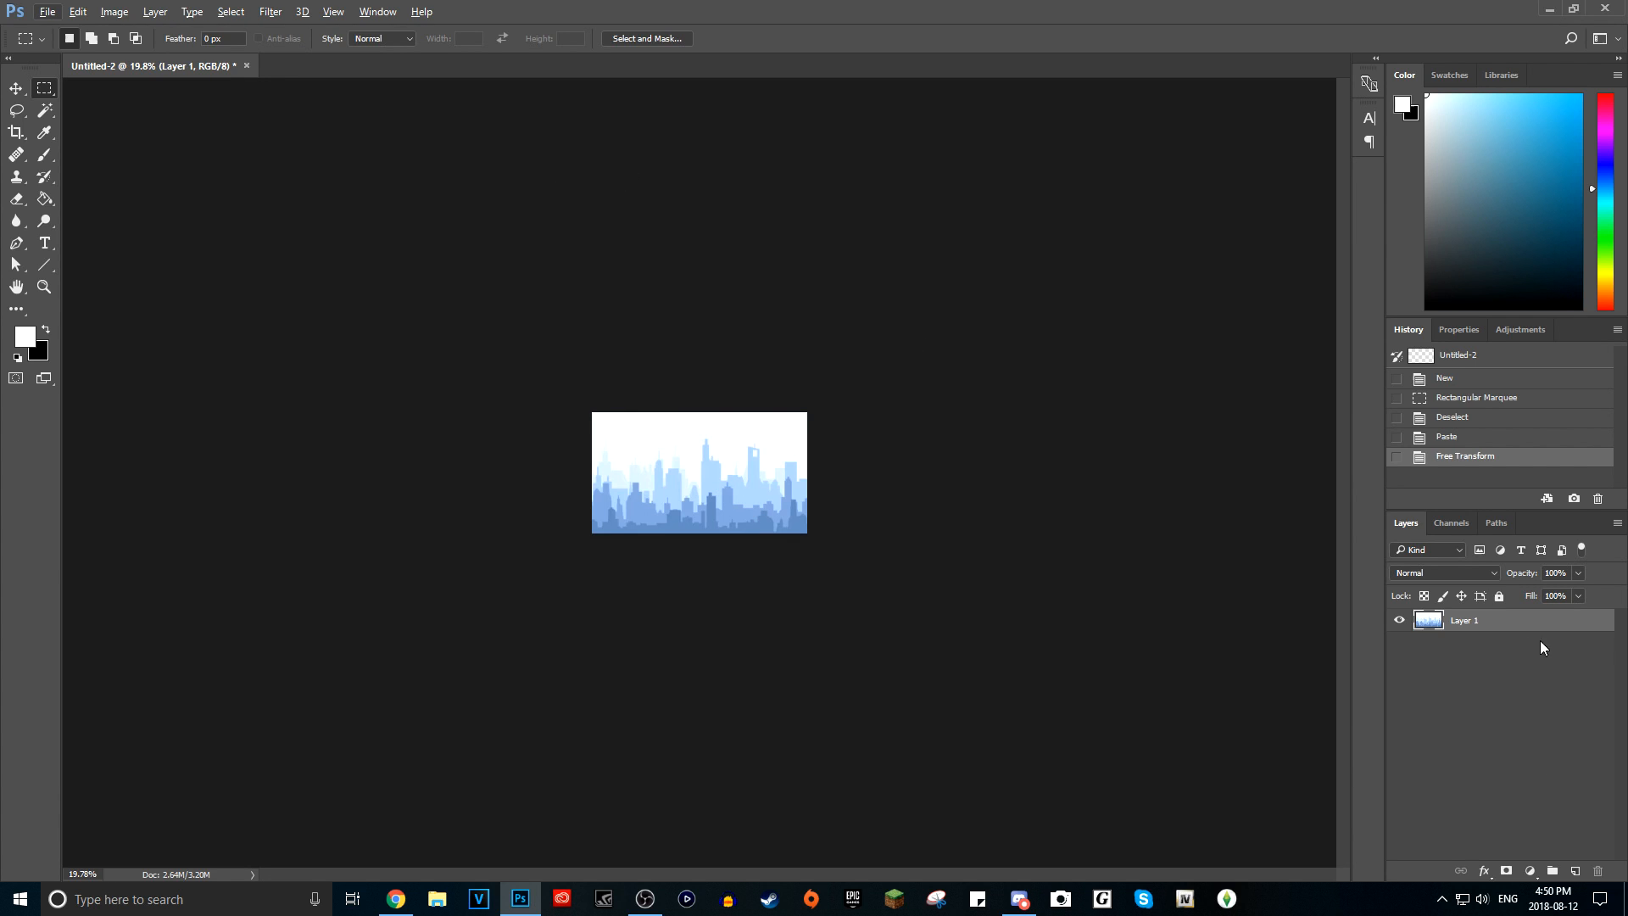
key(ctrl+u)
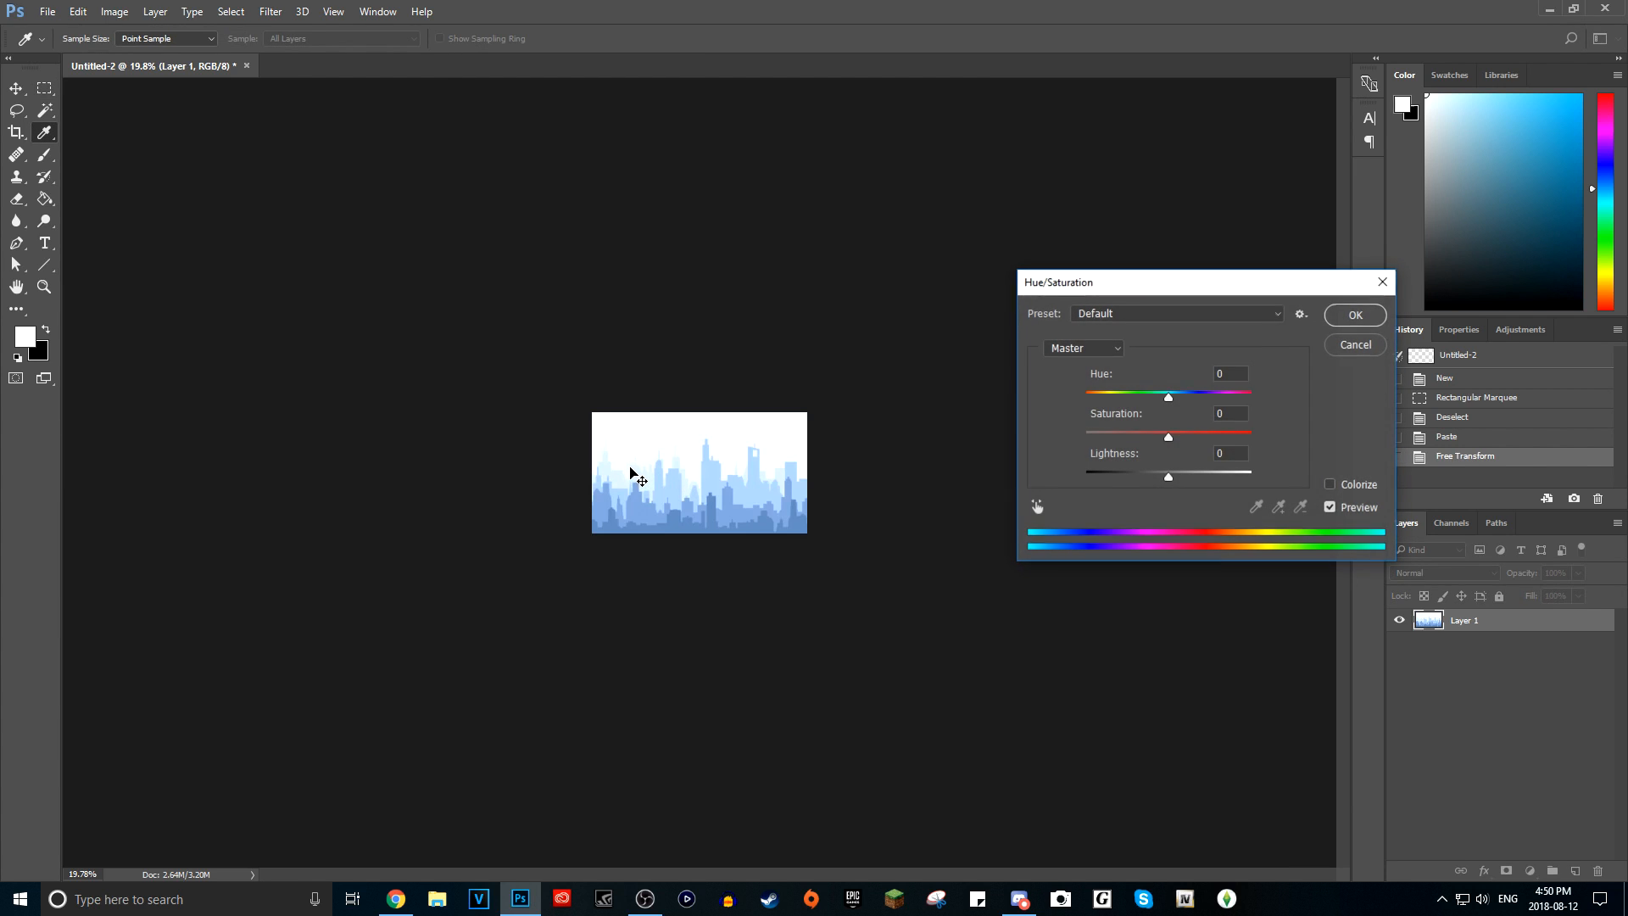
drag(1127, 288, 1020, 287)
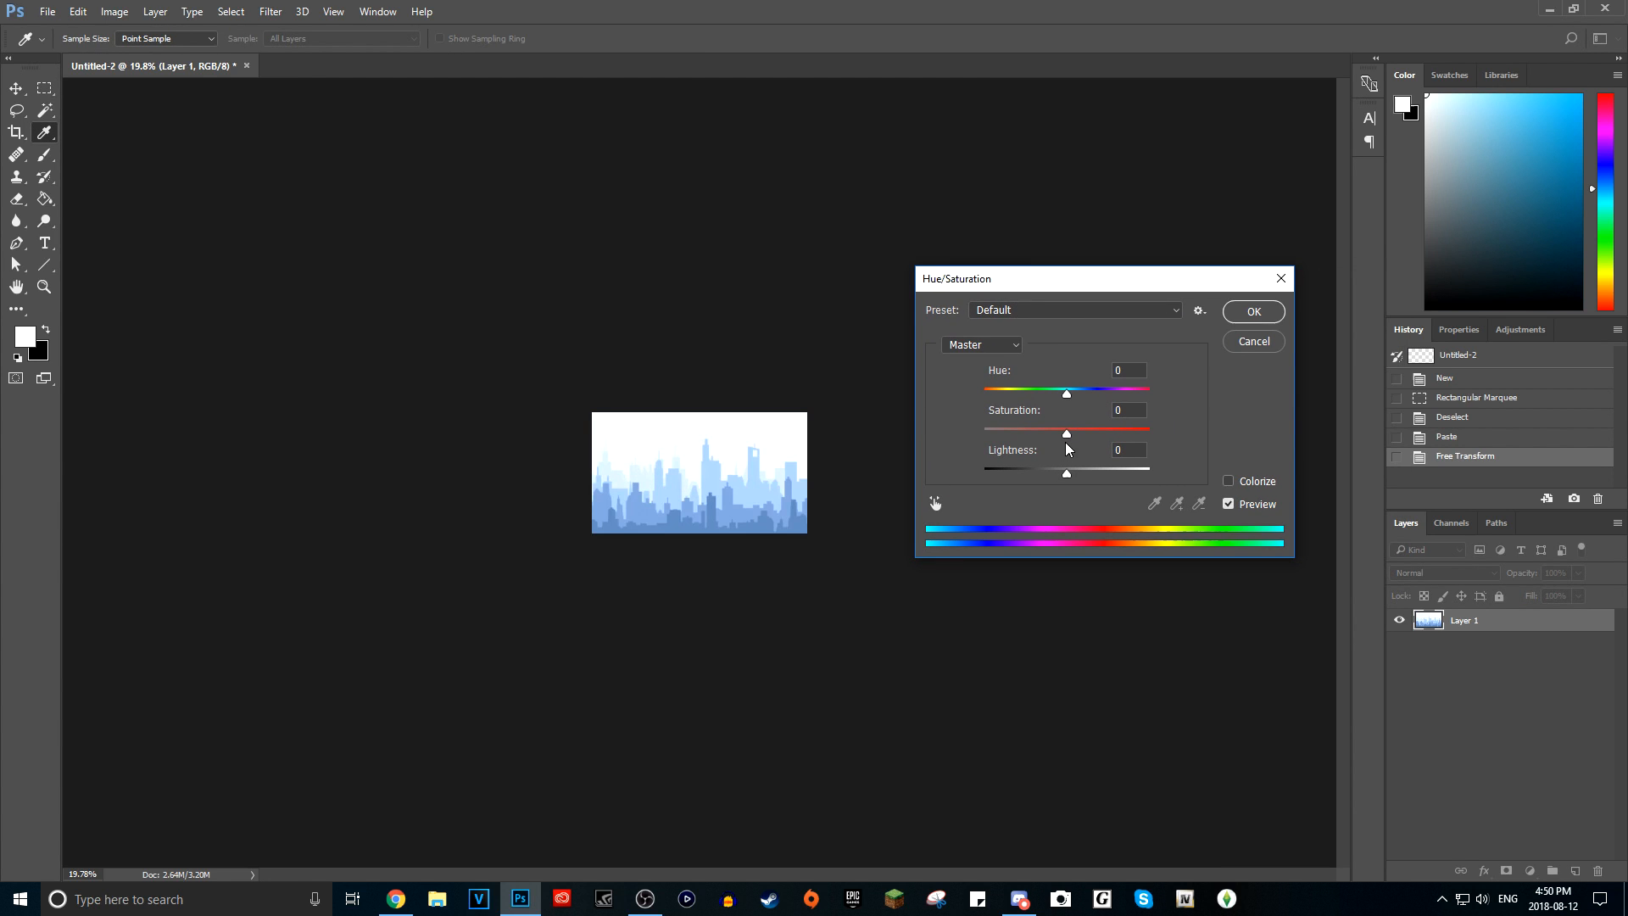
drag(1067, 434, 760, 567)
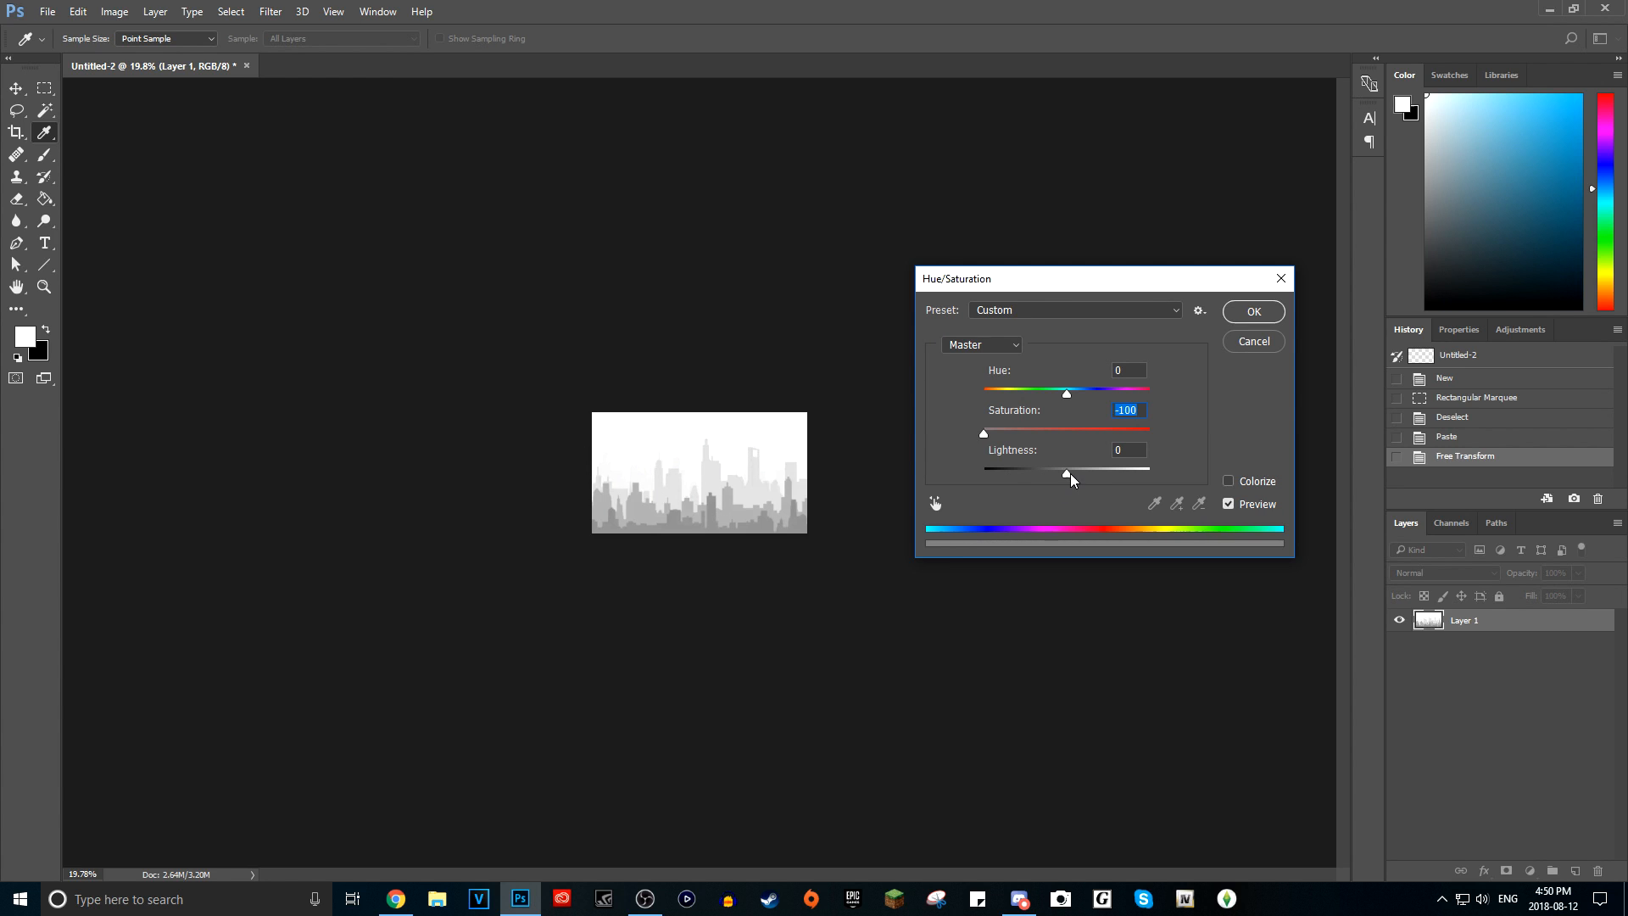
drag(1070, 474, 1050, 480)
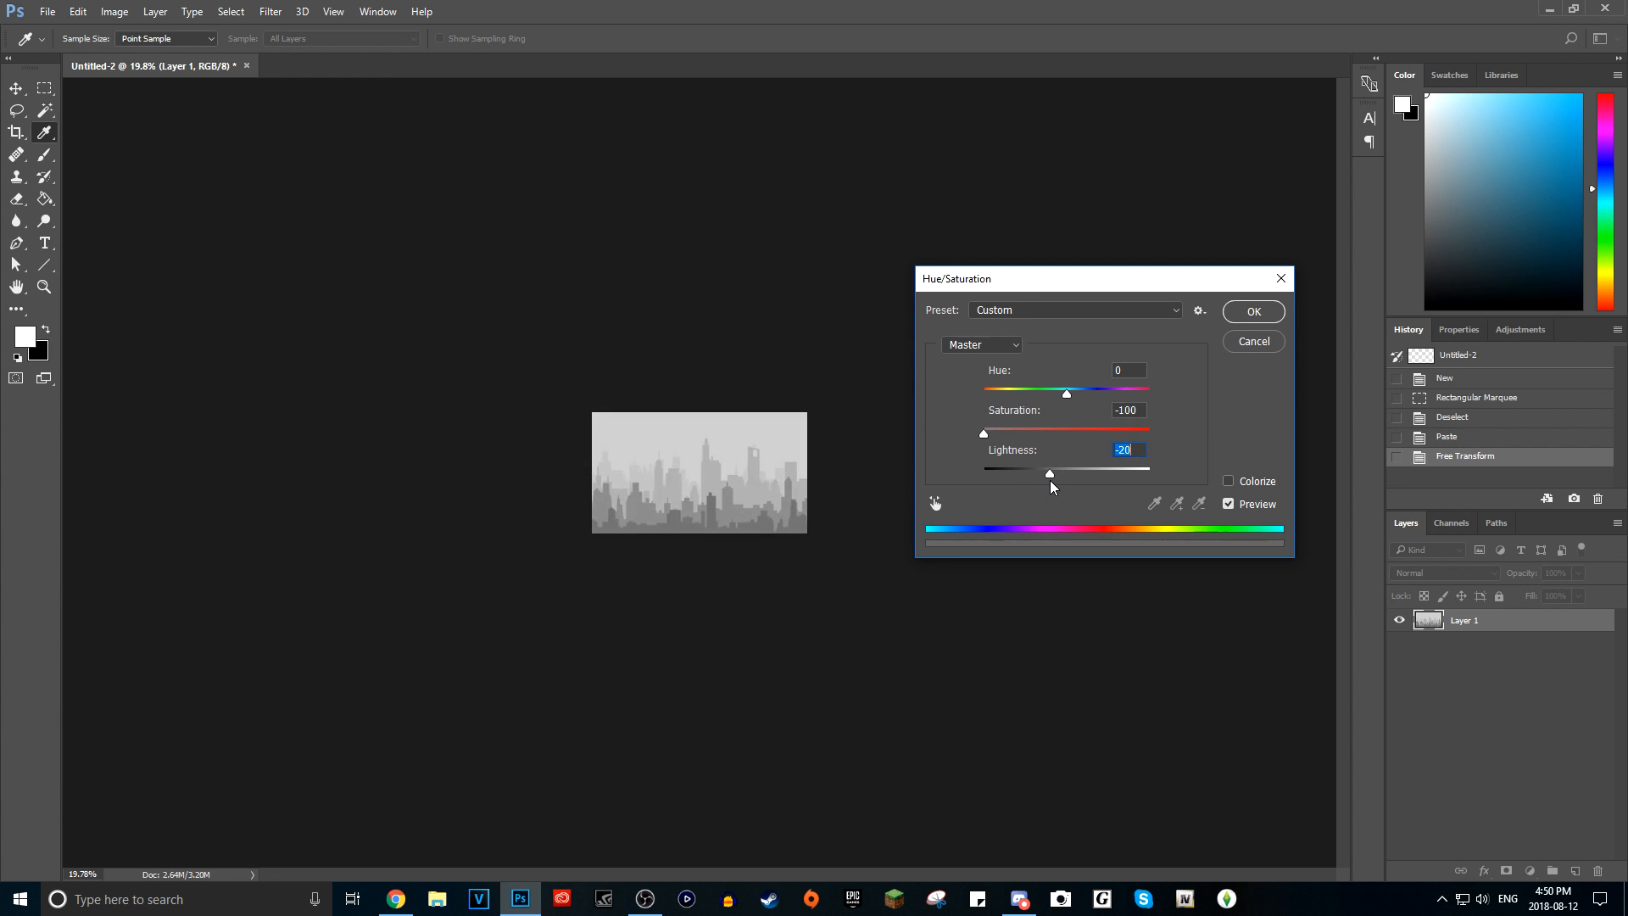
click(1235, 312)
key(m)
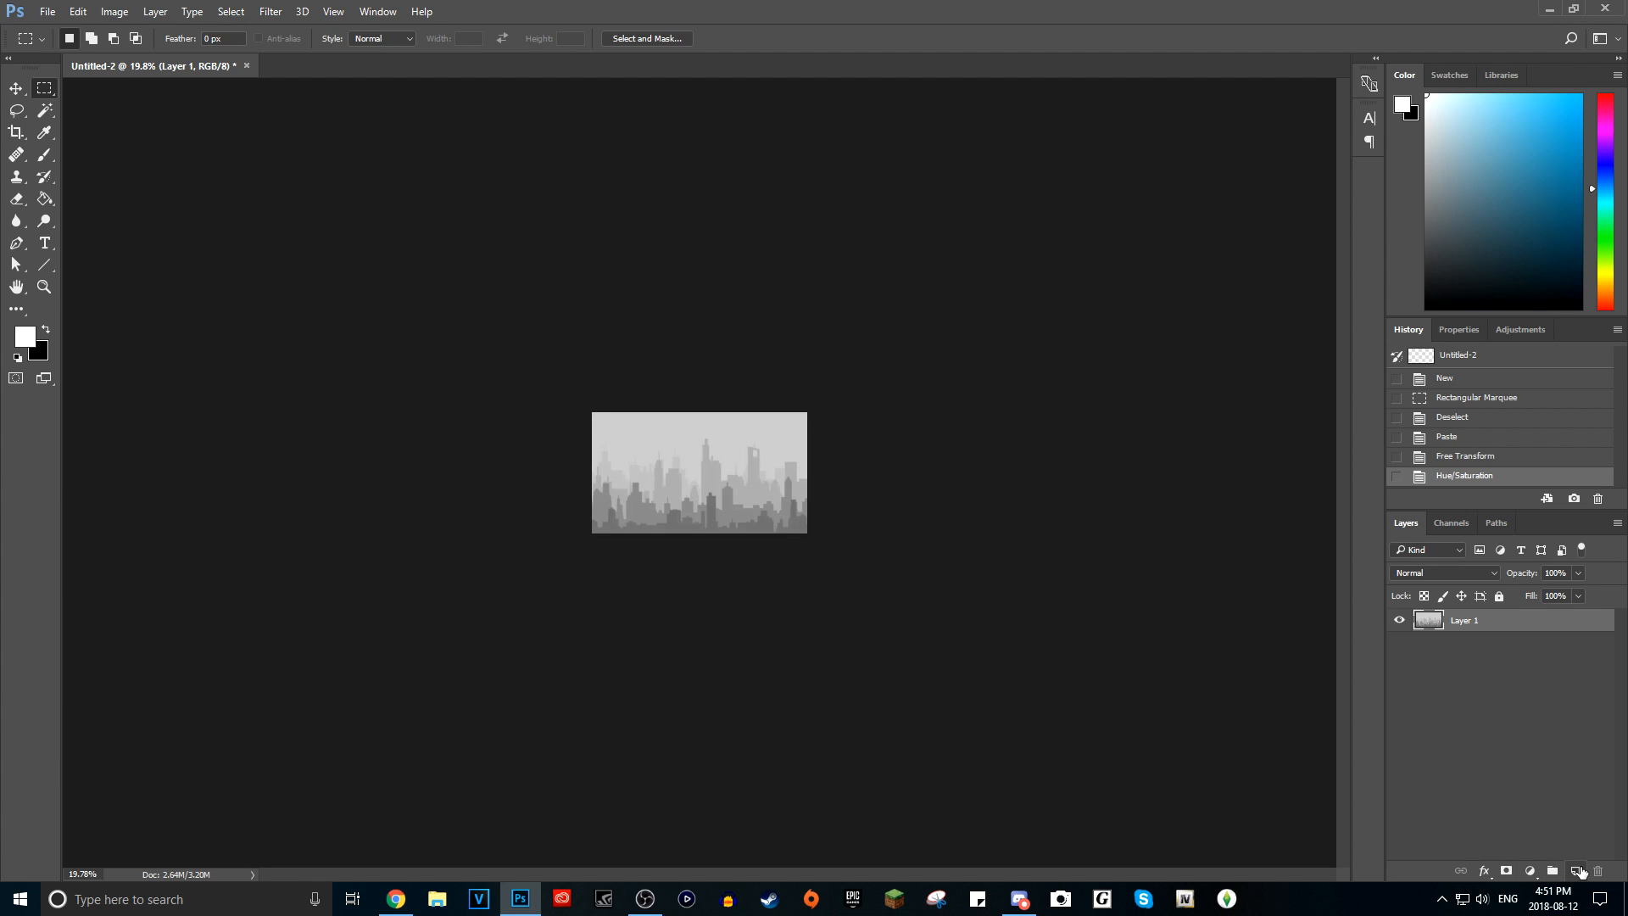
click(1576, 870)
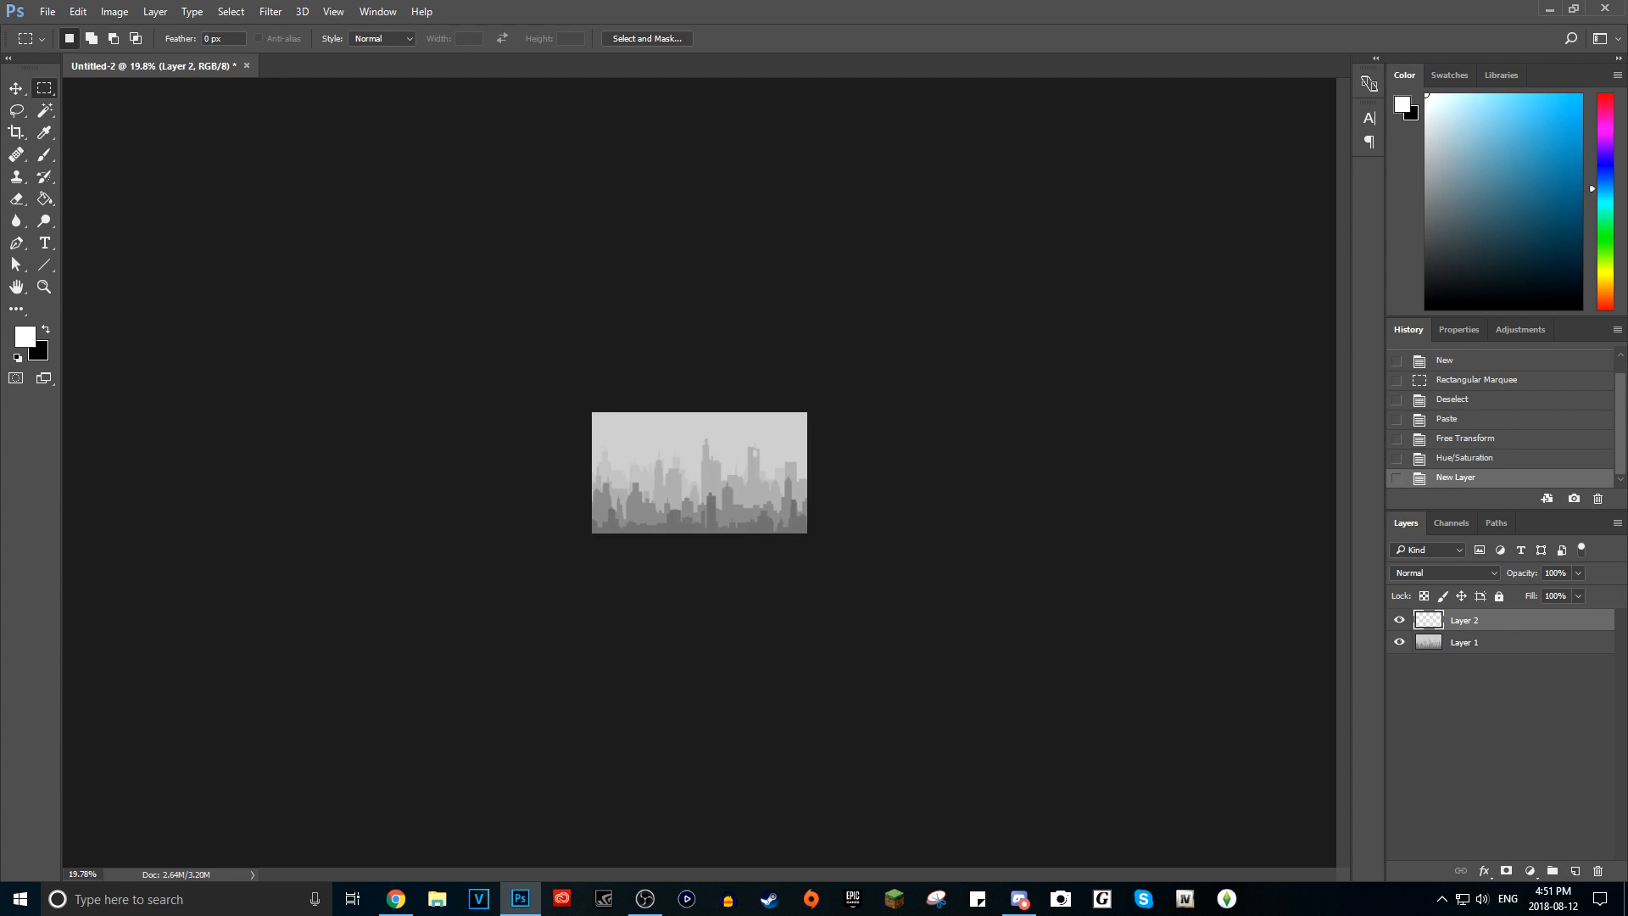
- Switch to the example thumbnails outside Photoshop, examine the layout of discord bot tutorial tn.jpg in Photos, and close the image
click(437, 900)
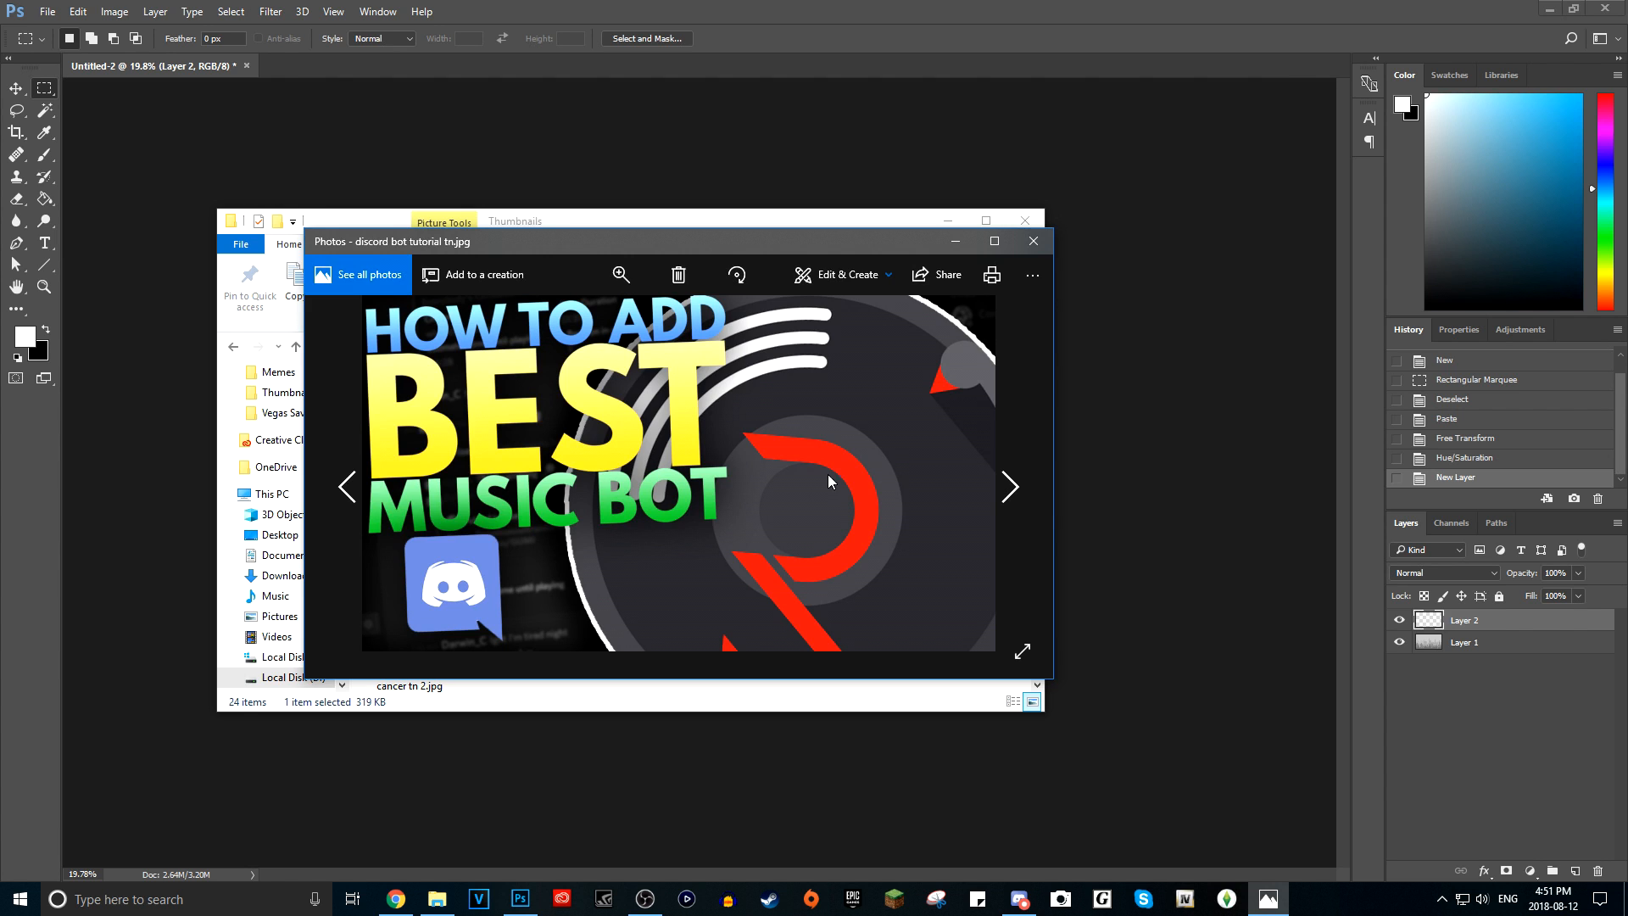
drag(548, 257, 3, 267)
click(489, 251)
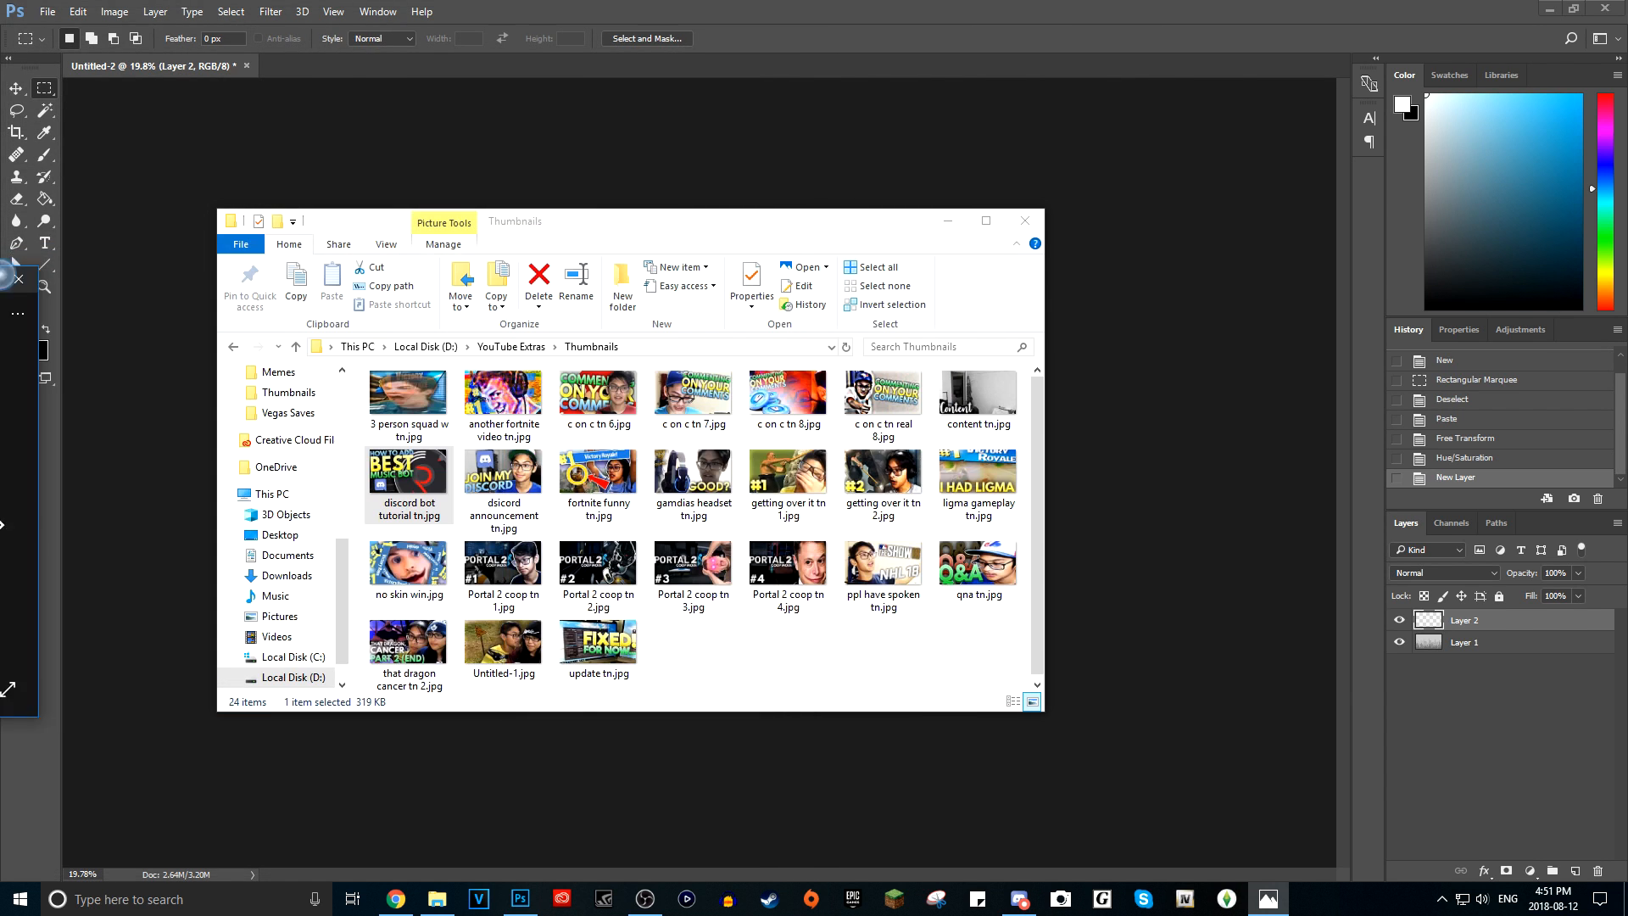
click(802, 267)
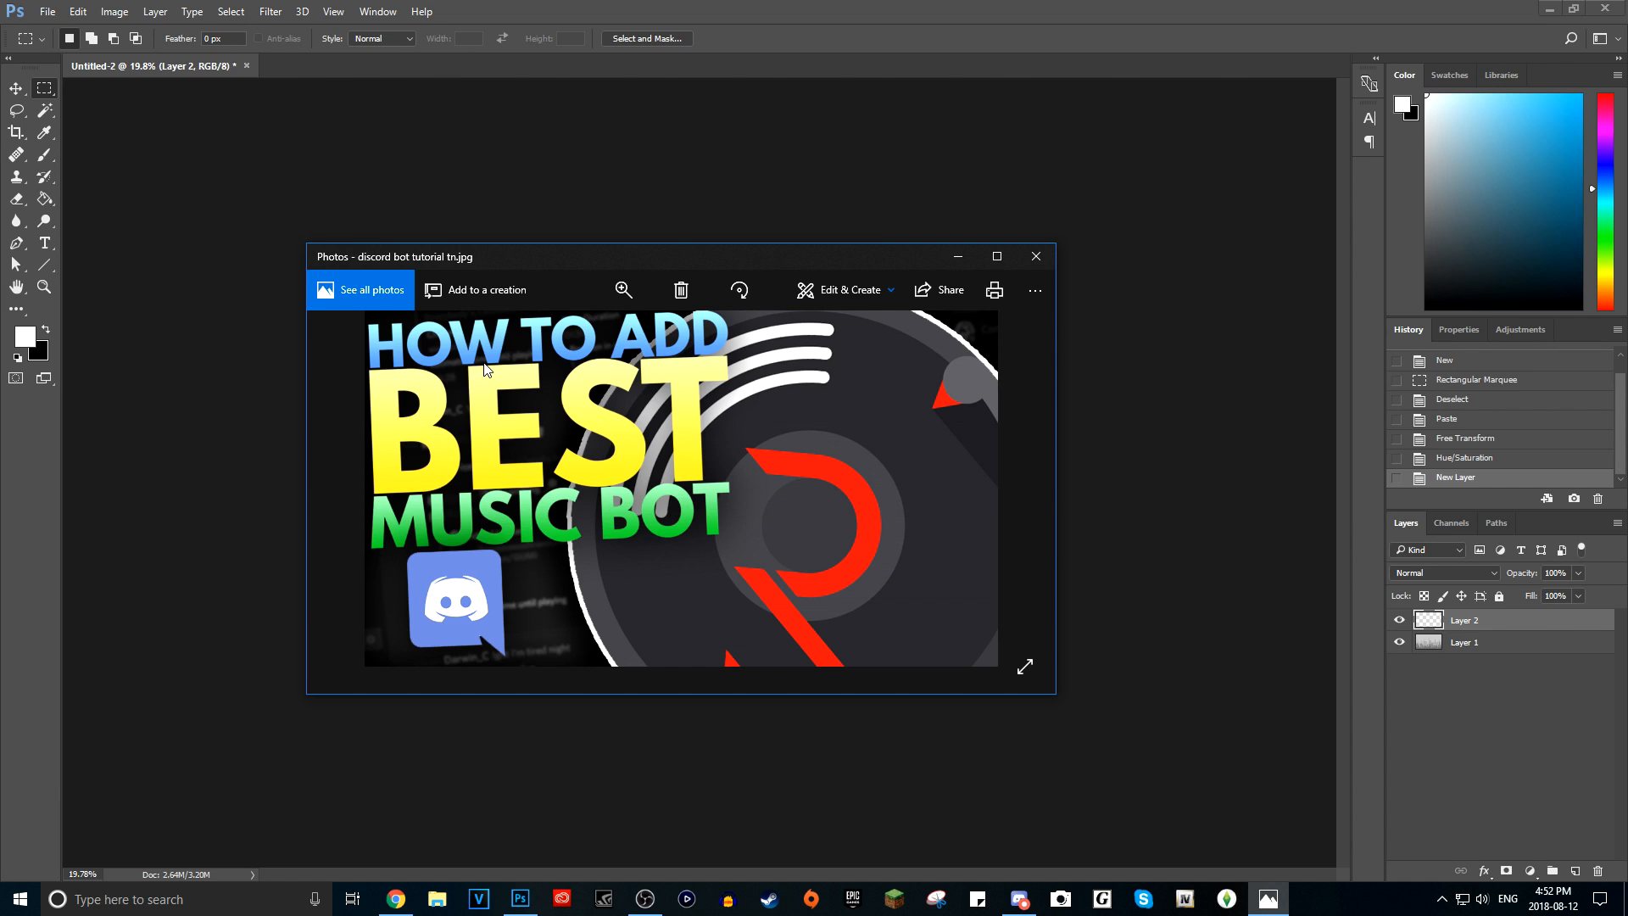
drag(705, 259, 705, 282)
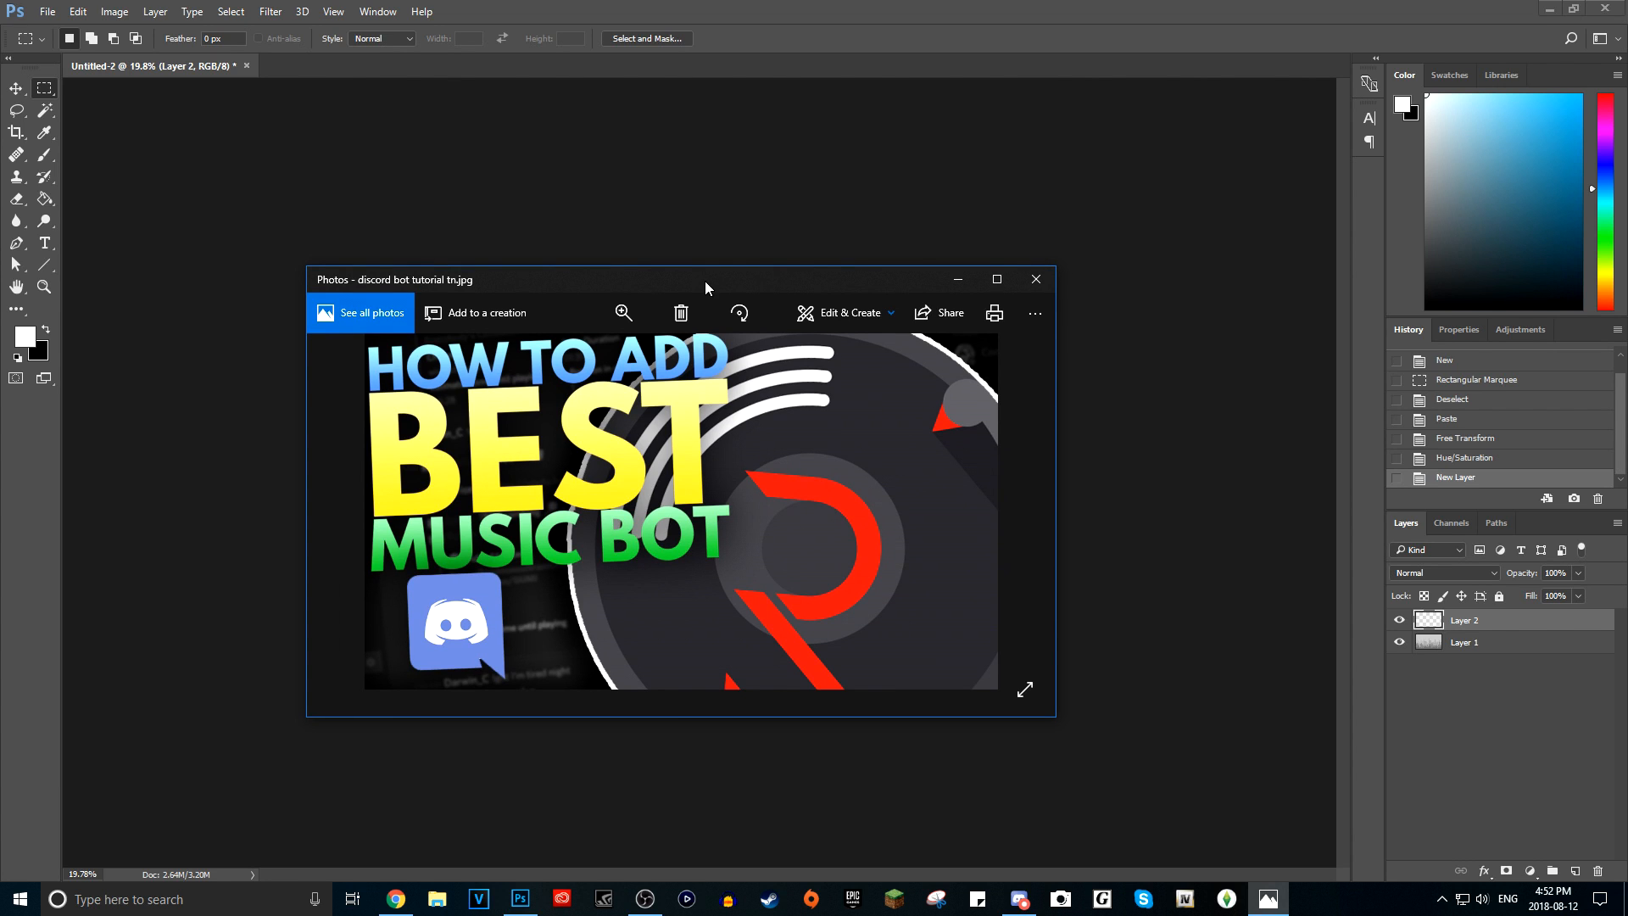
click(1036, 279)
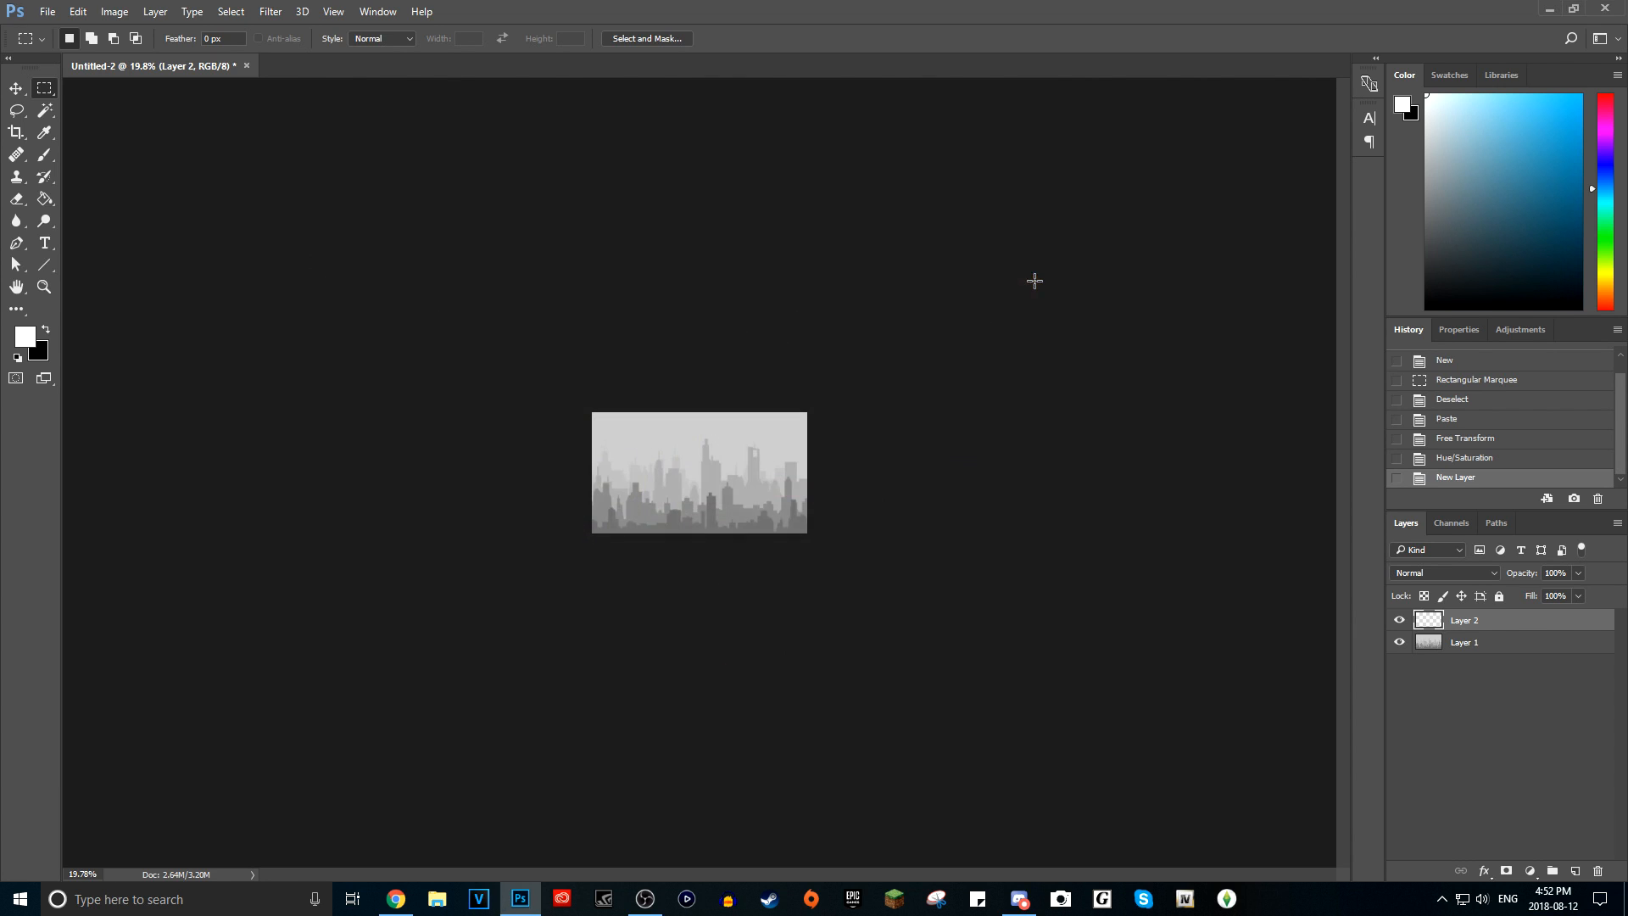
- Switch to Chrome, copy the enlarged StickPNG Photoshop logo image, and paste it into the Untitled-2 document in Photoshop
click(396, 899)
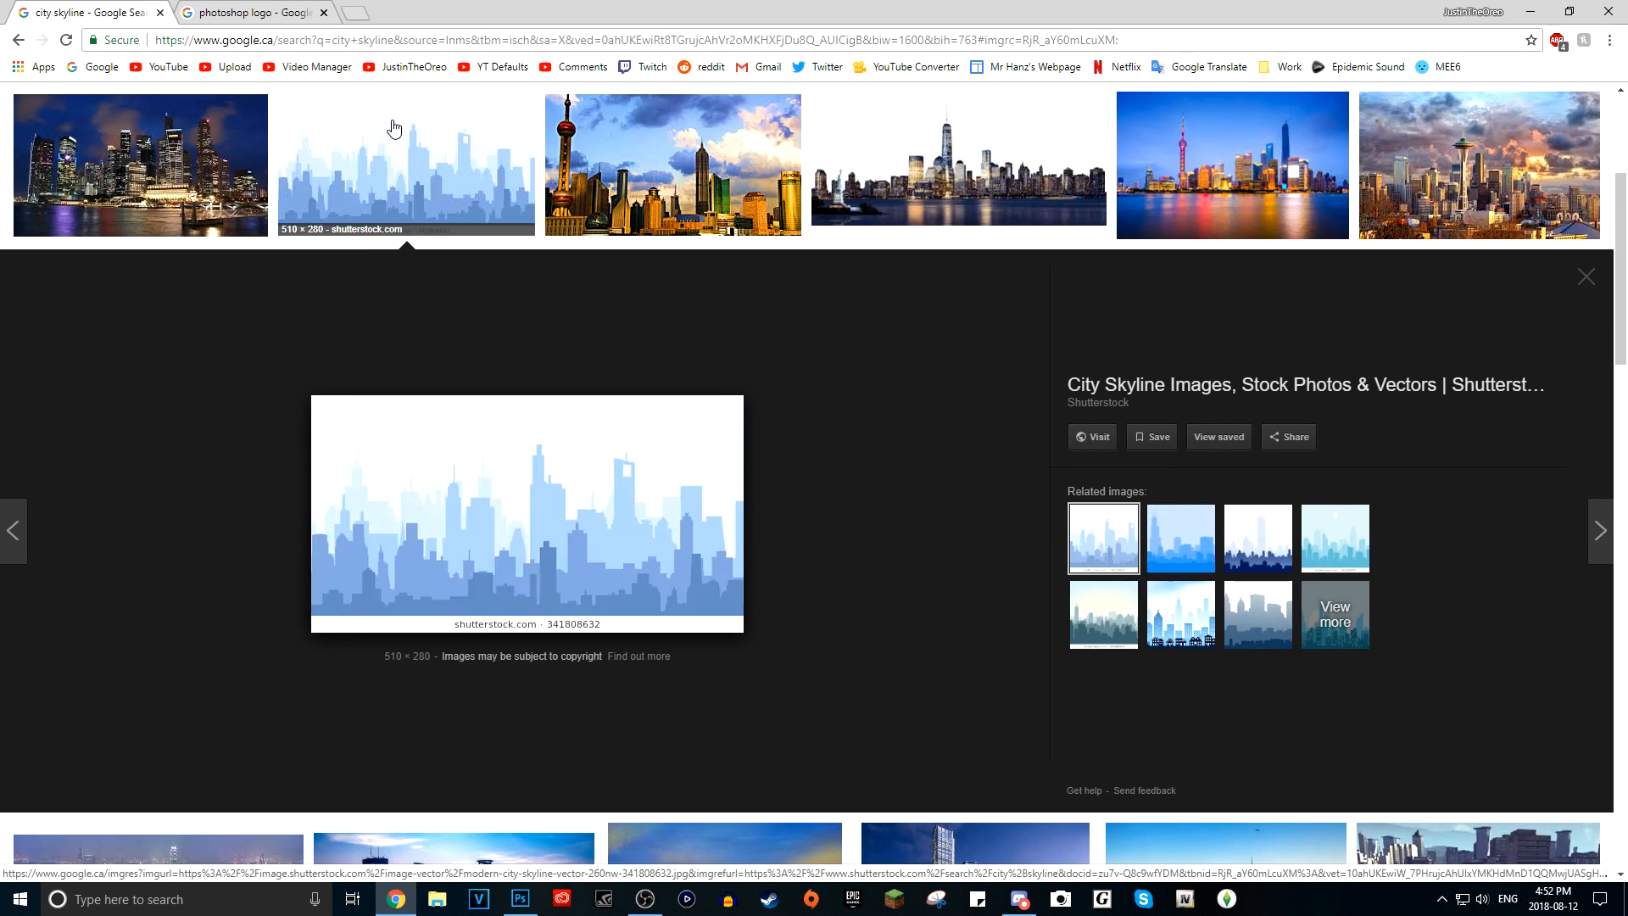
key(ctrl+Tab)
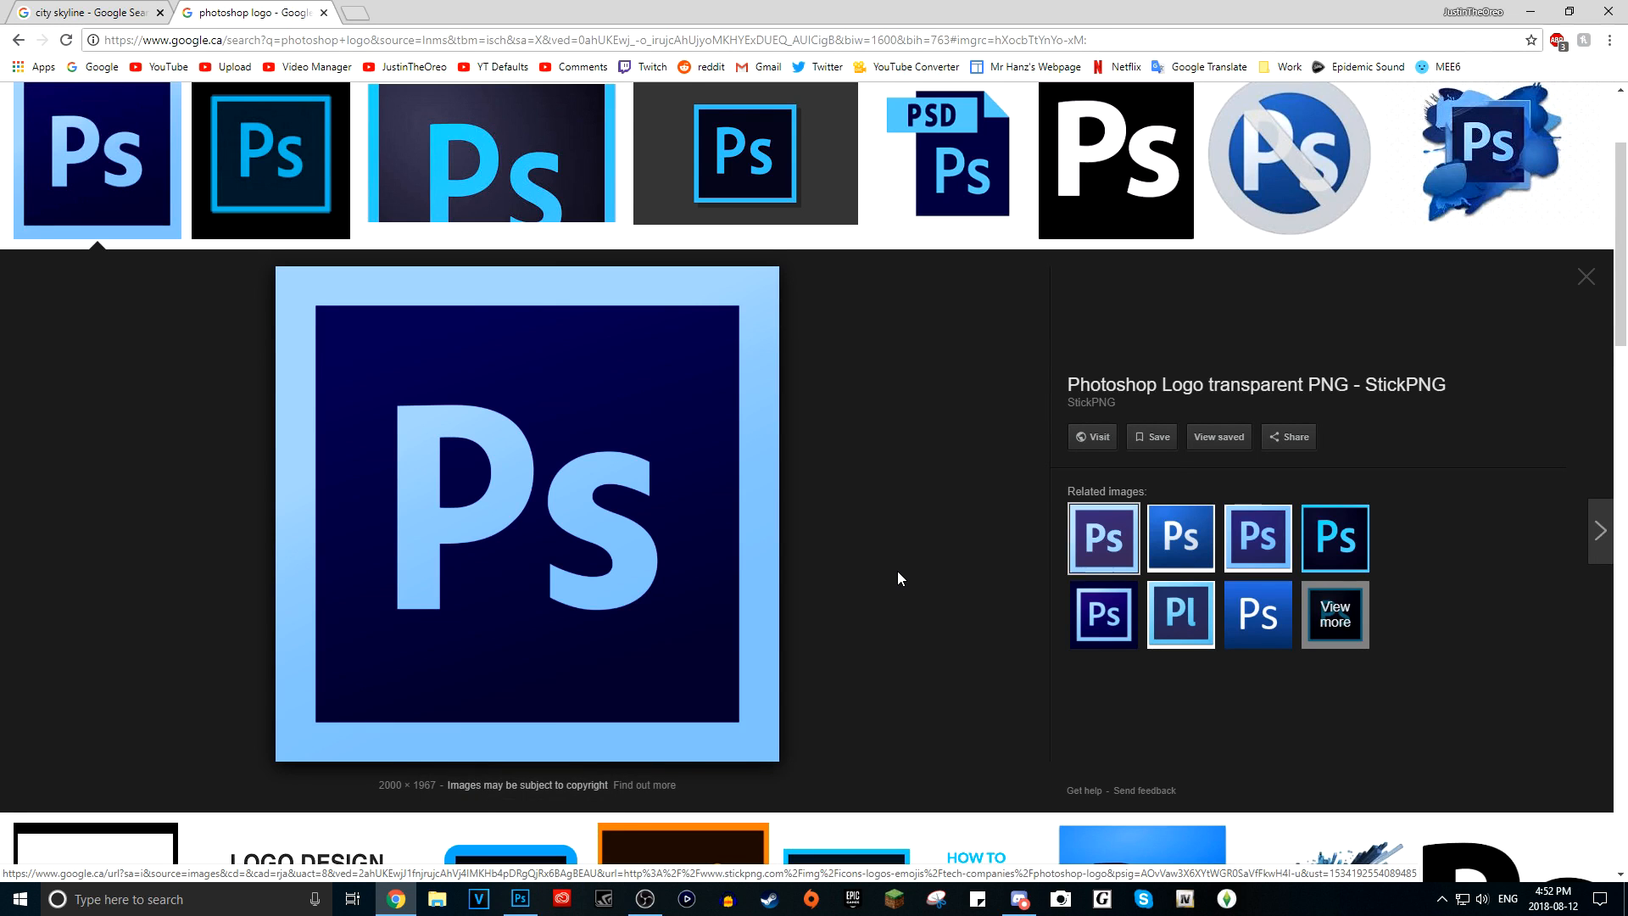
scroll(848, 593, up, 2)
scroll(1039, 834, down, 3)
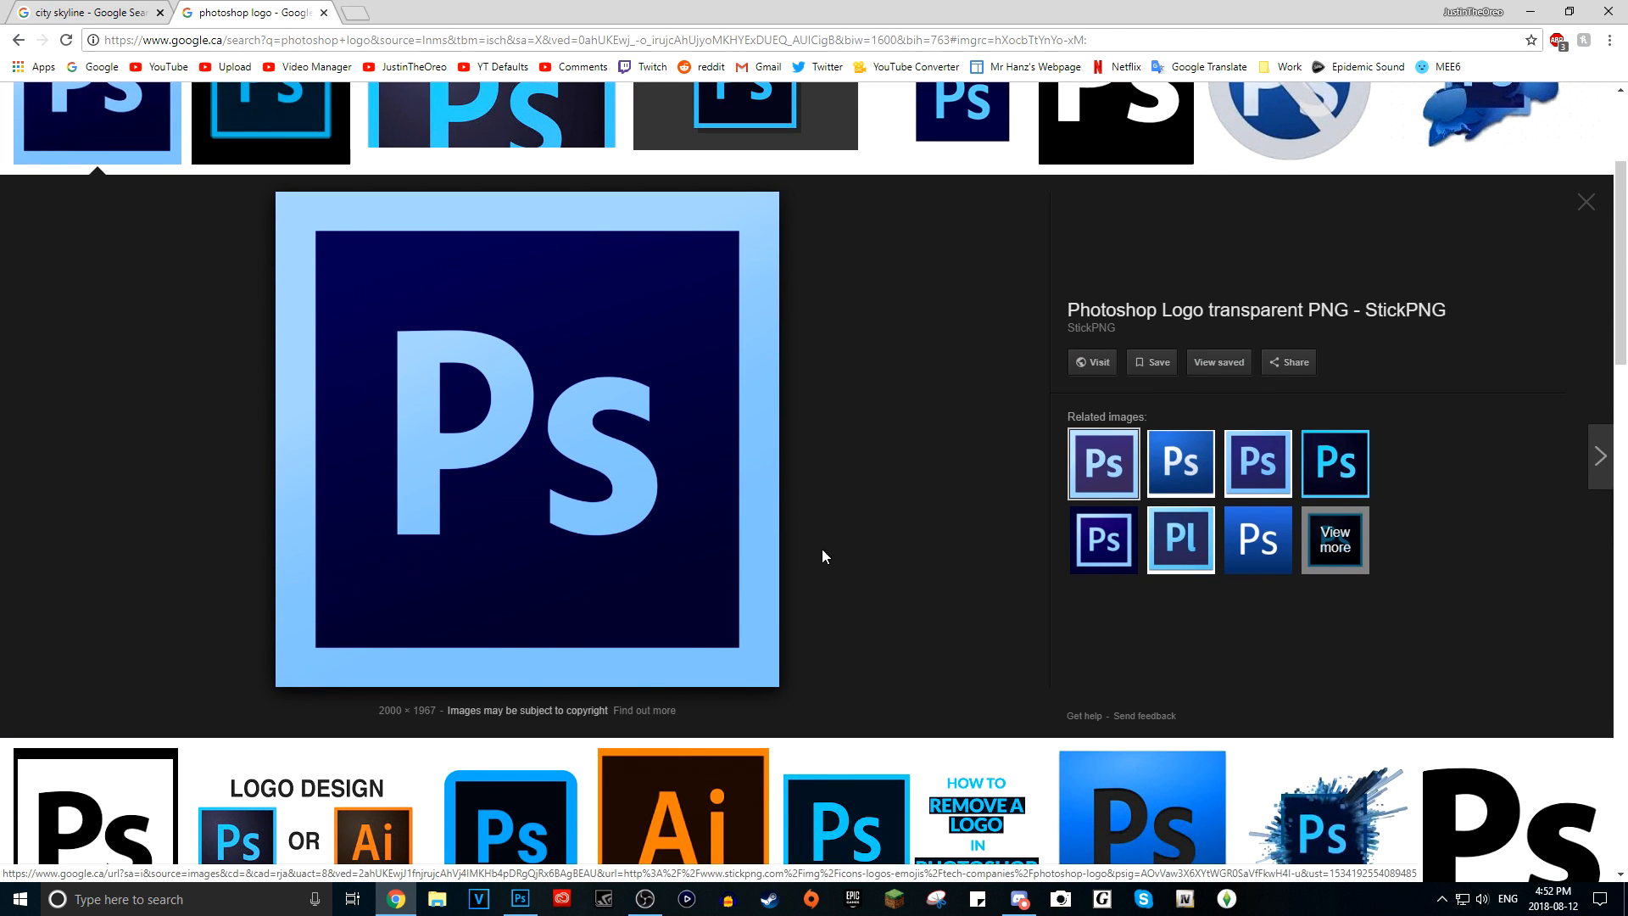
right_click(543, 518)
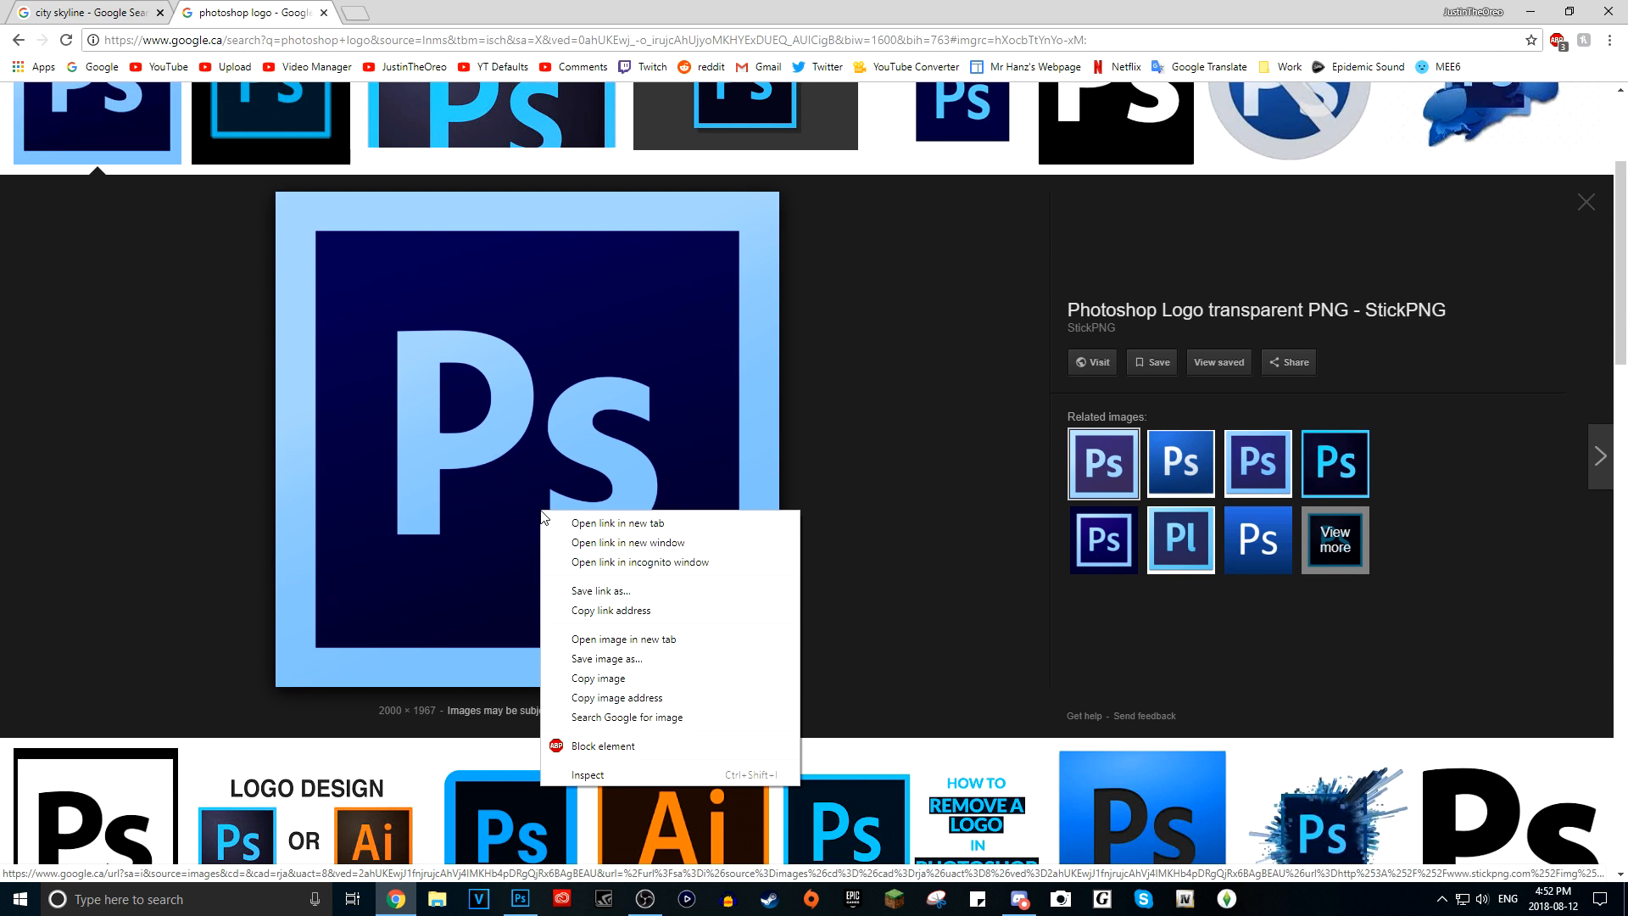
click(597, 678)
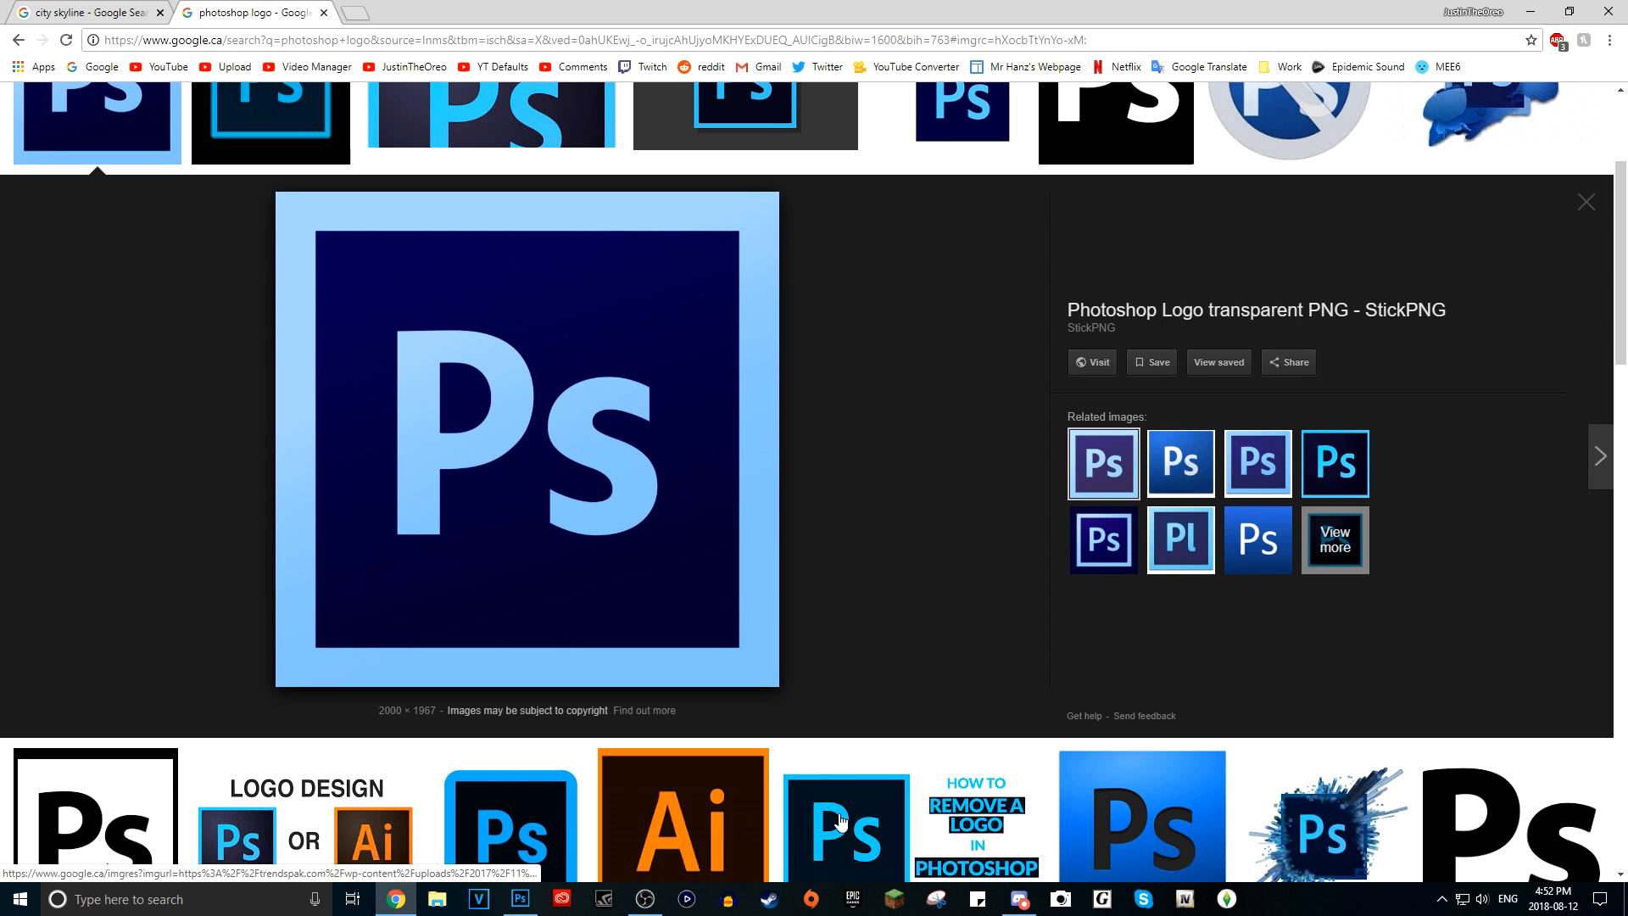
click(522, 907)
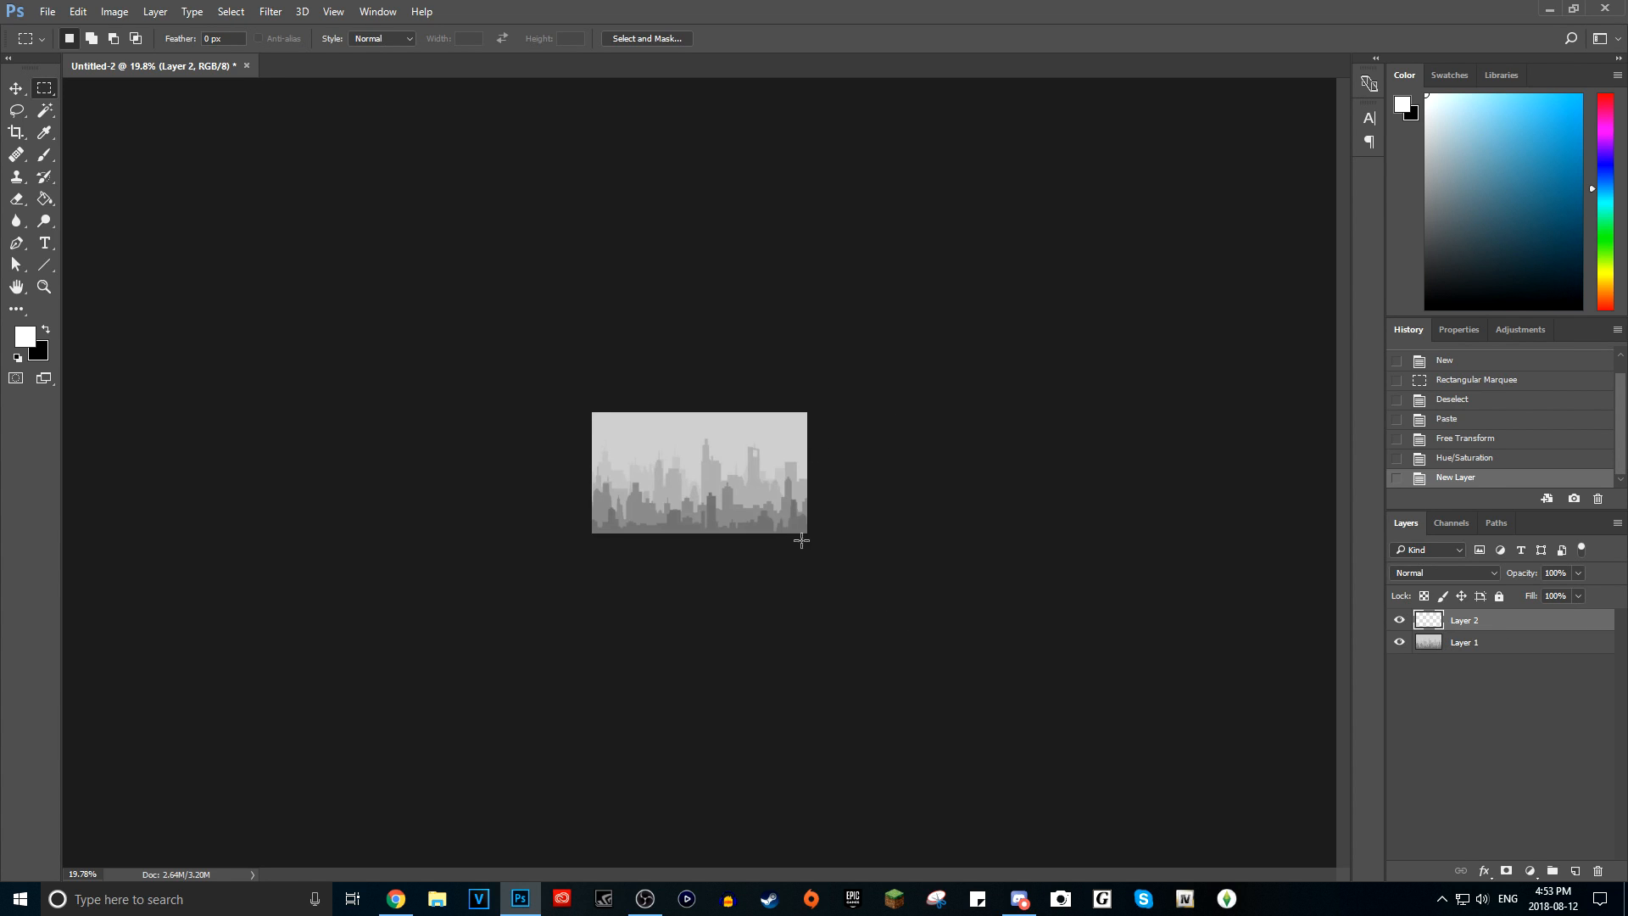
key(ctrl+v)
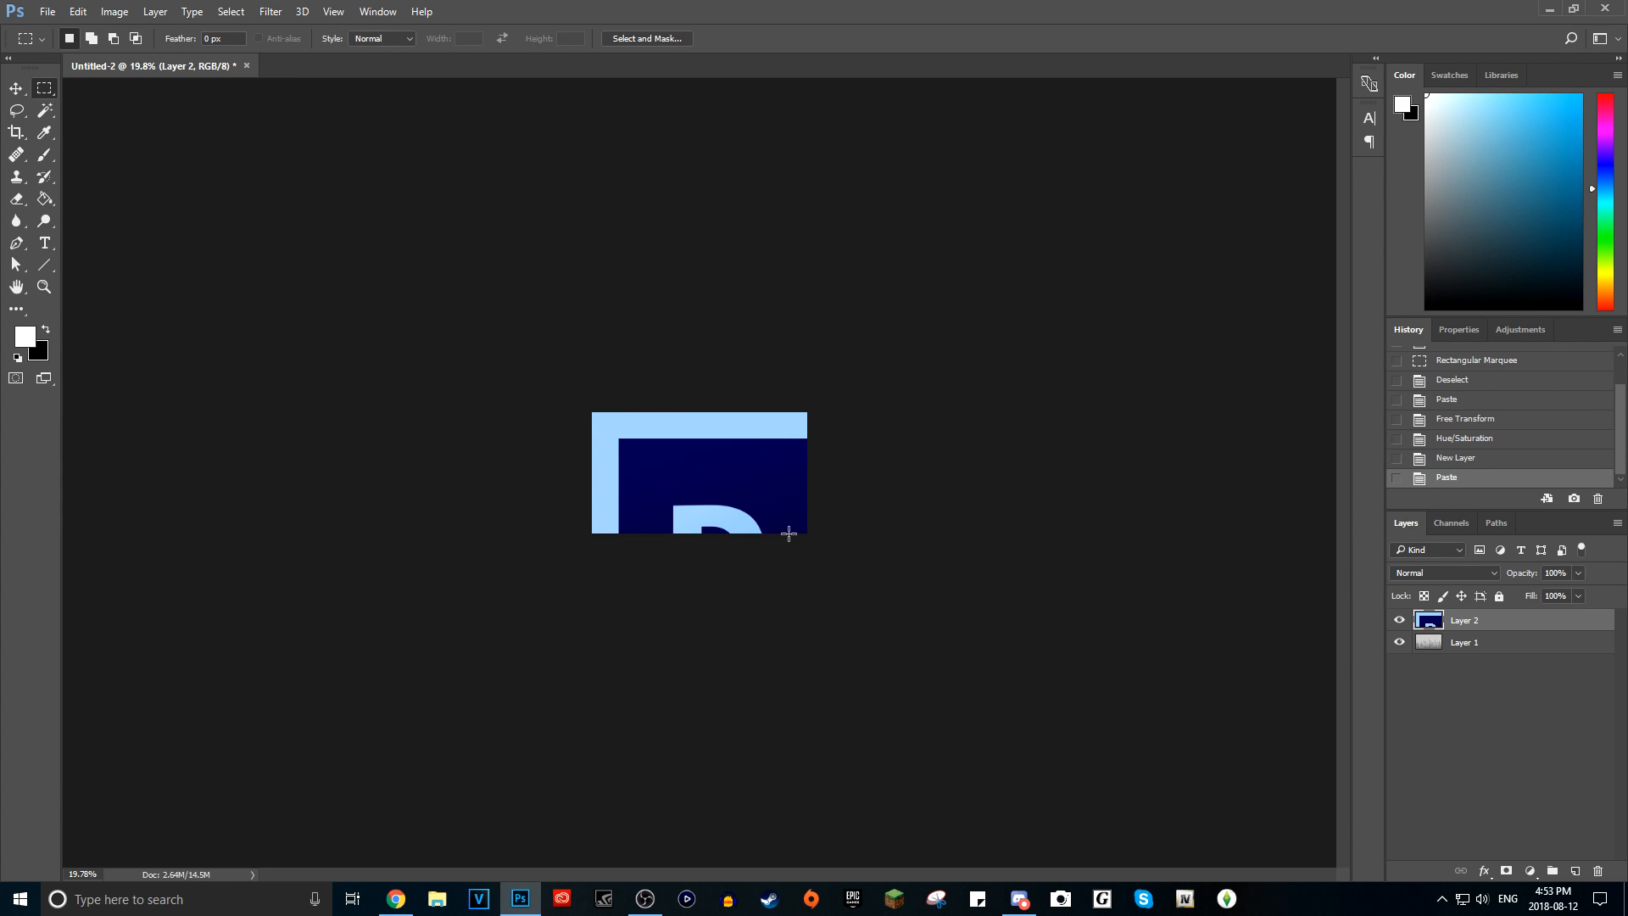
- Free-transform the pasted Photoshop logo, scaling it down, tilting it slightly counterclockwise and placing it over the right half of the canvas
scroll(780, 541, up, 3)
key(alt)
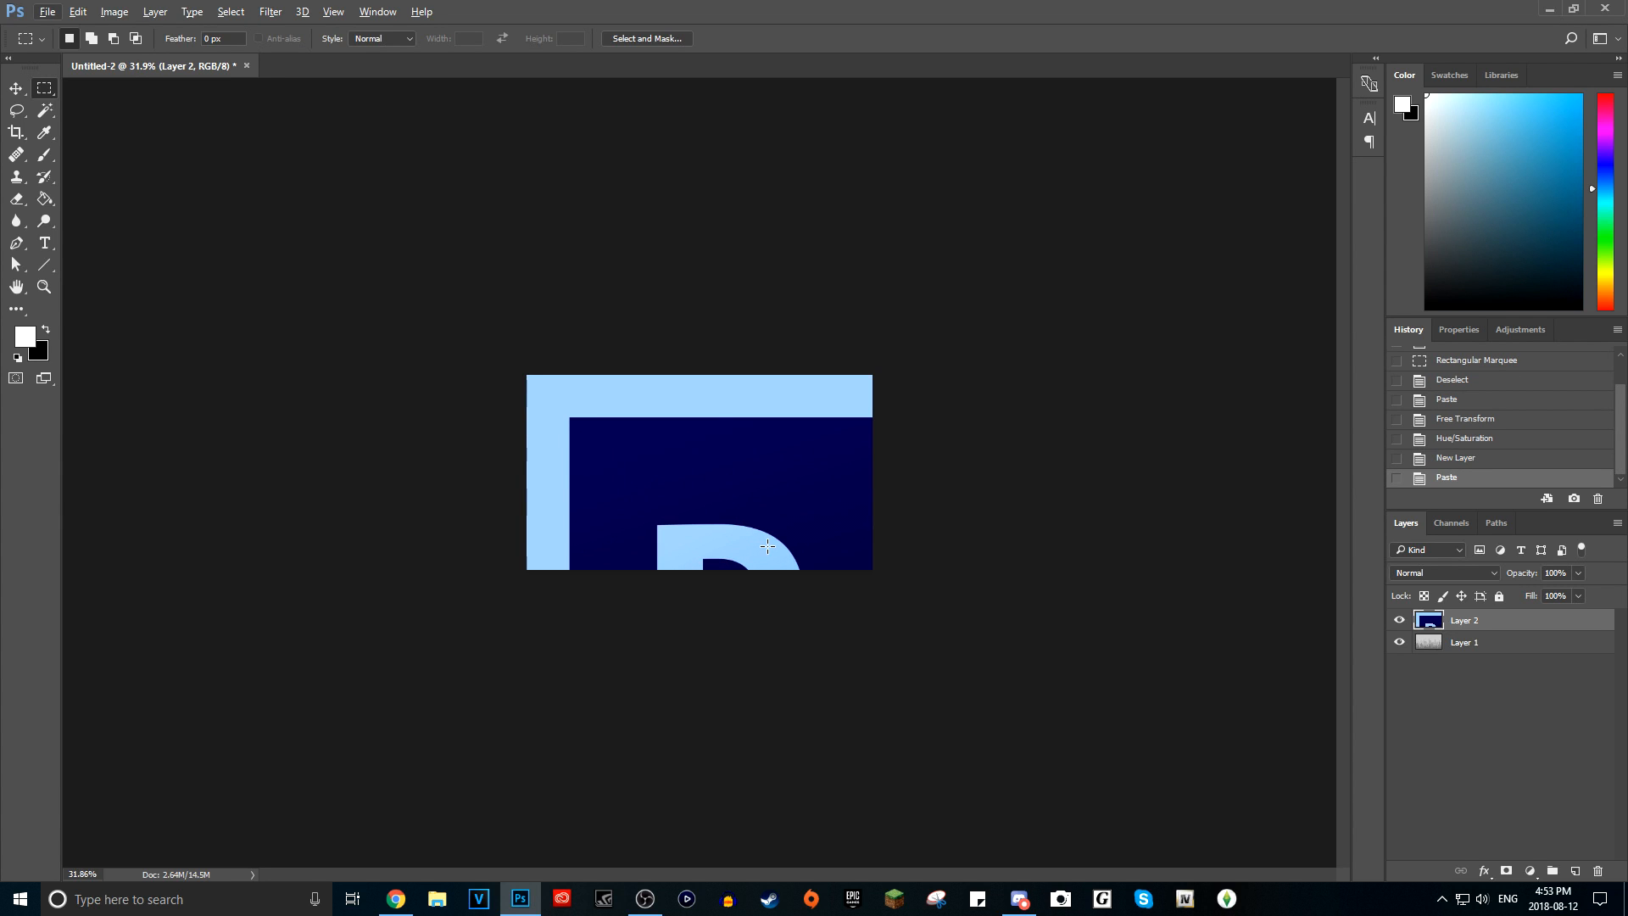
key(ctrl+t)
drag(583, 388, 952, 800)
drag(1099, 798, 826, 350)
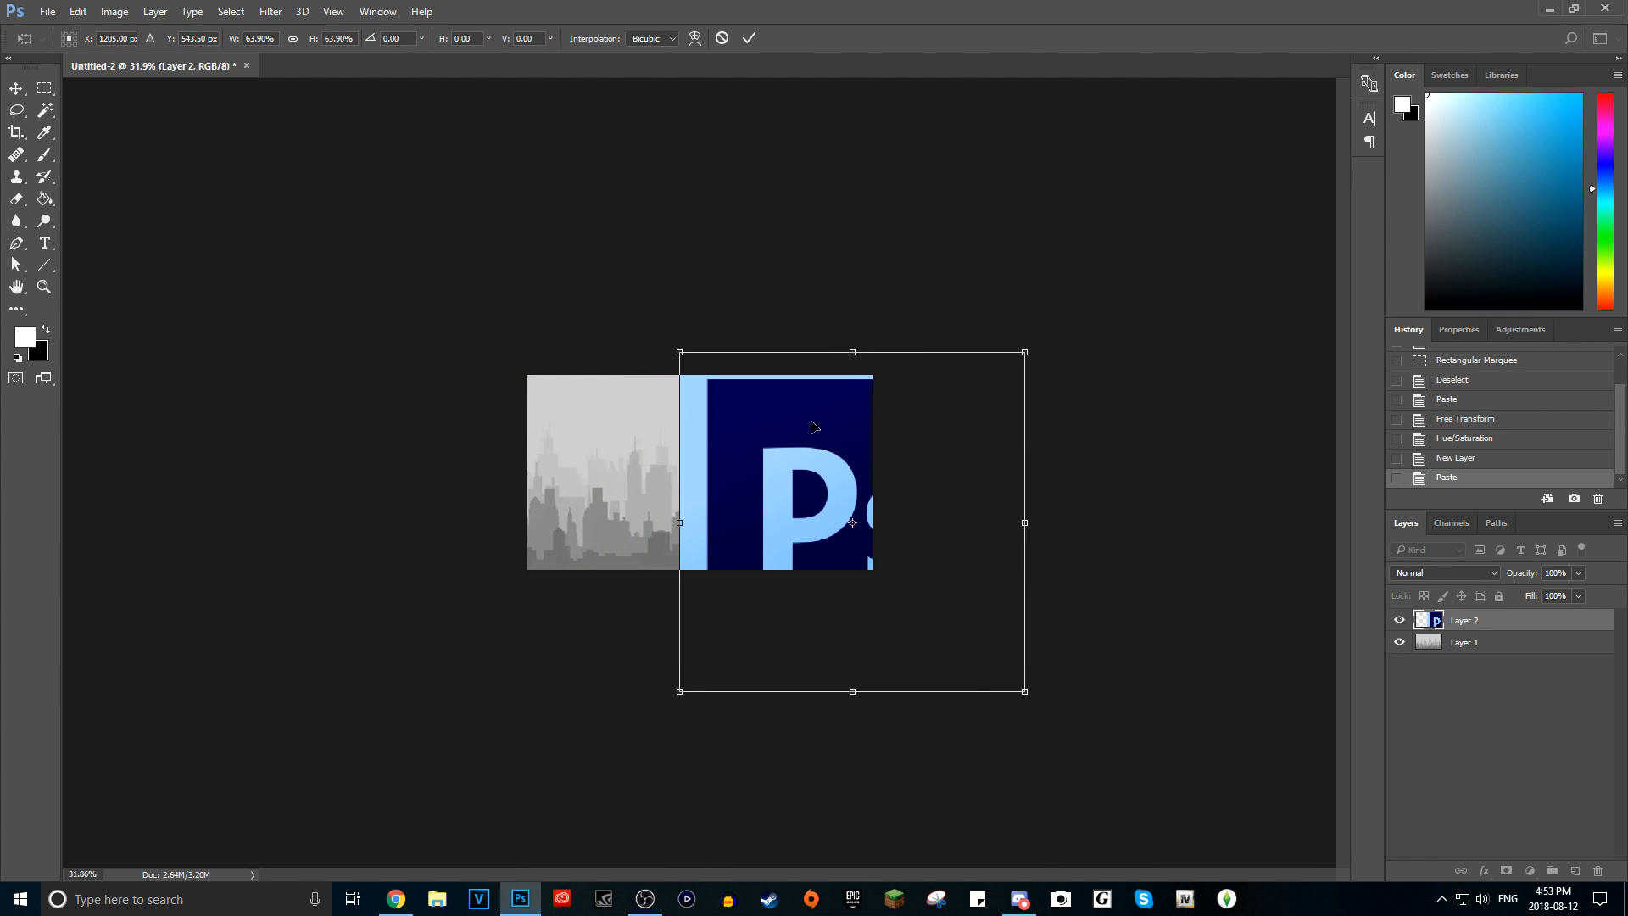
drag(1025, 693, 814, 483)
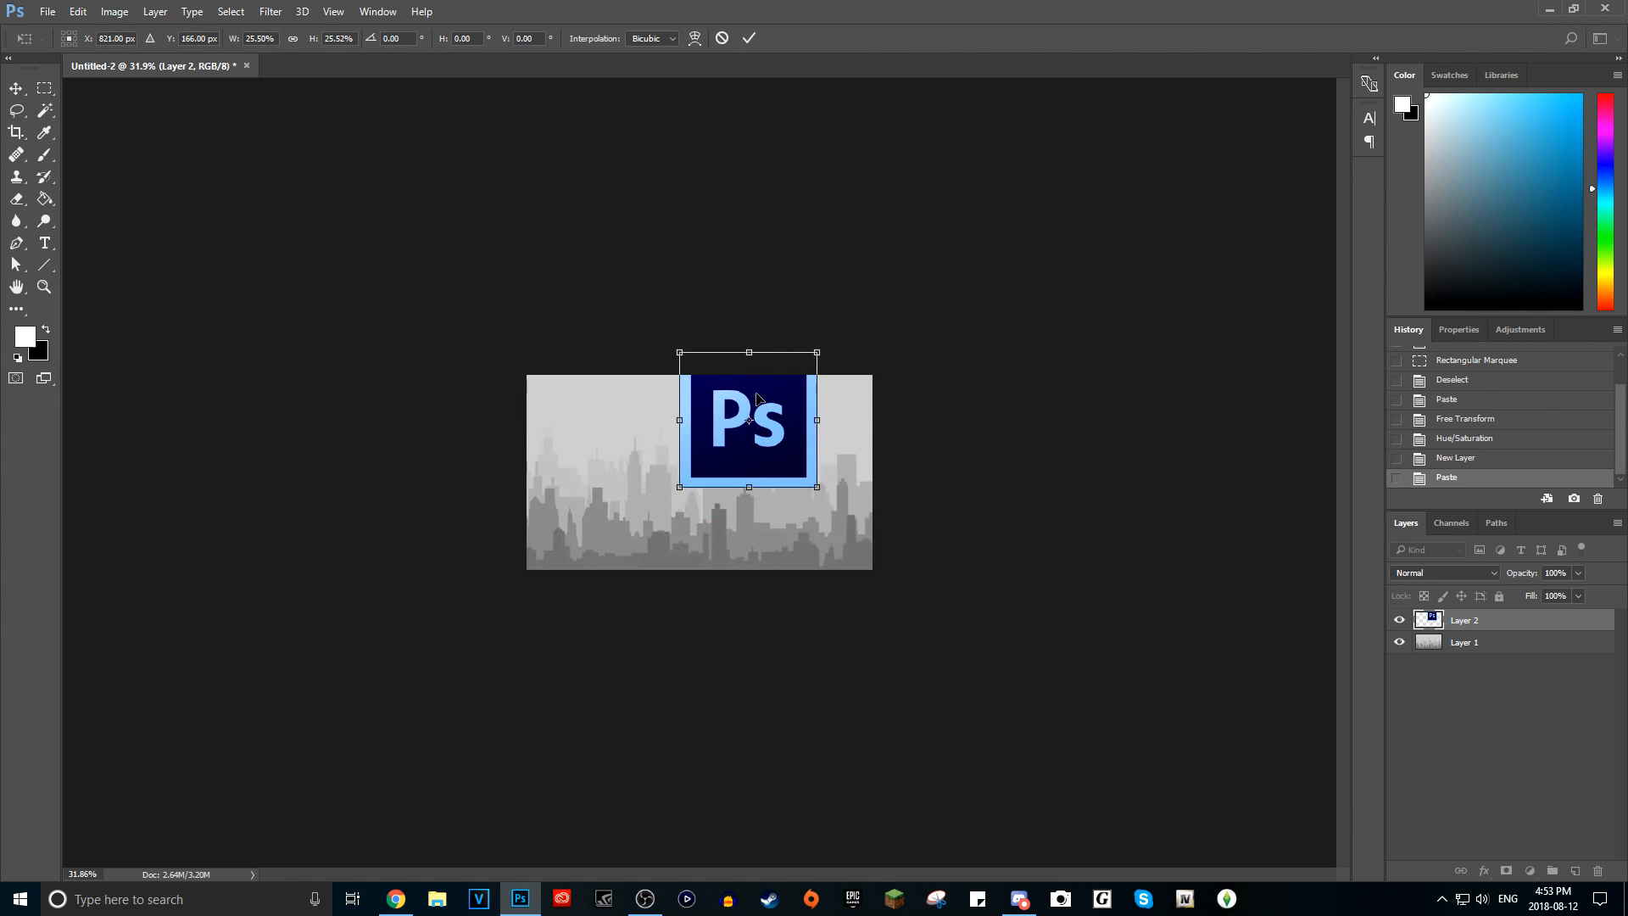
drag(759, 400, 795, 441)
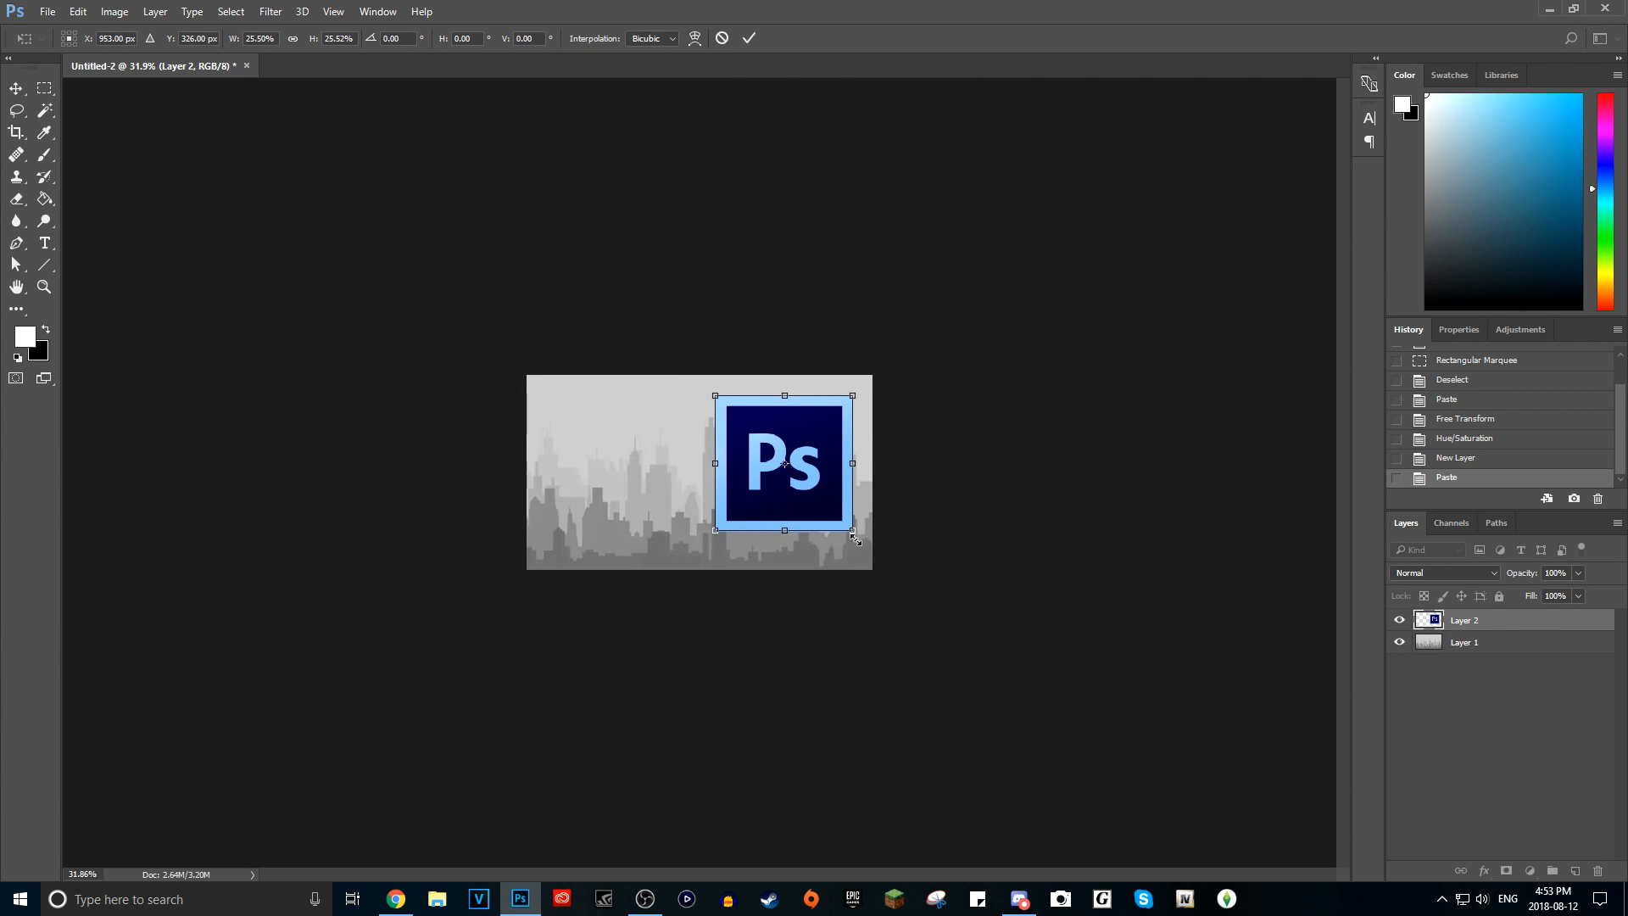
drag(863, 527, 814, 501)
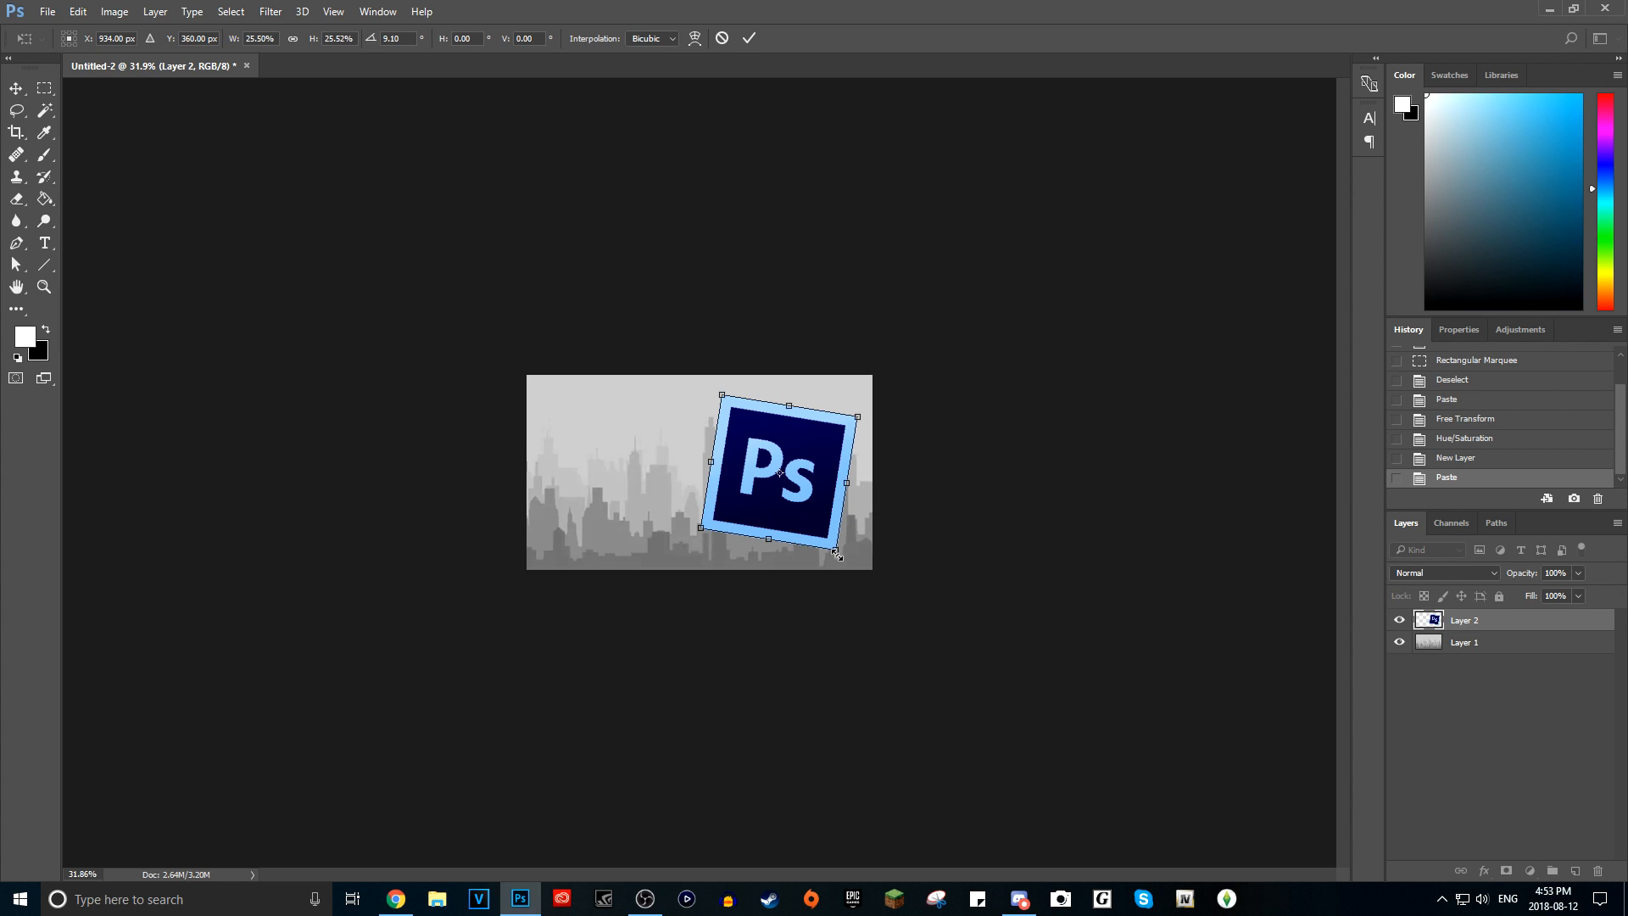
drag(838, 556, 839, 515)
click(751, 38)
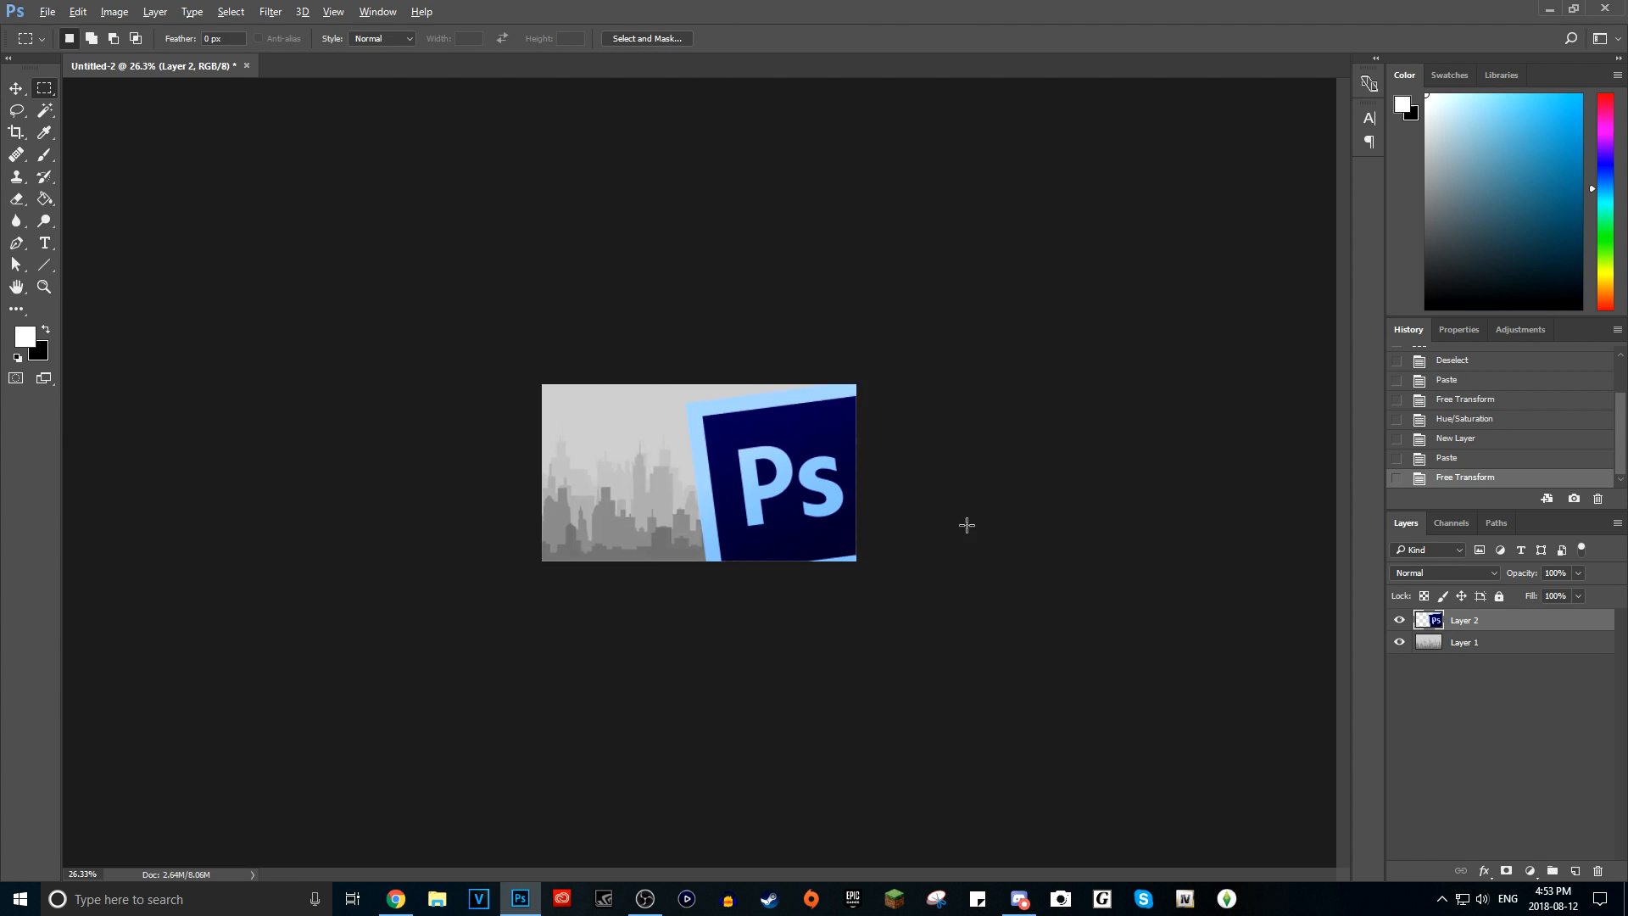
- Scale the tilted Photoshop logo down slightly from its lower-right corner
scroll(967, 523, down, 3)
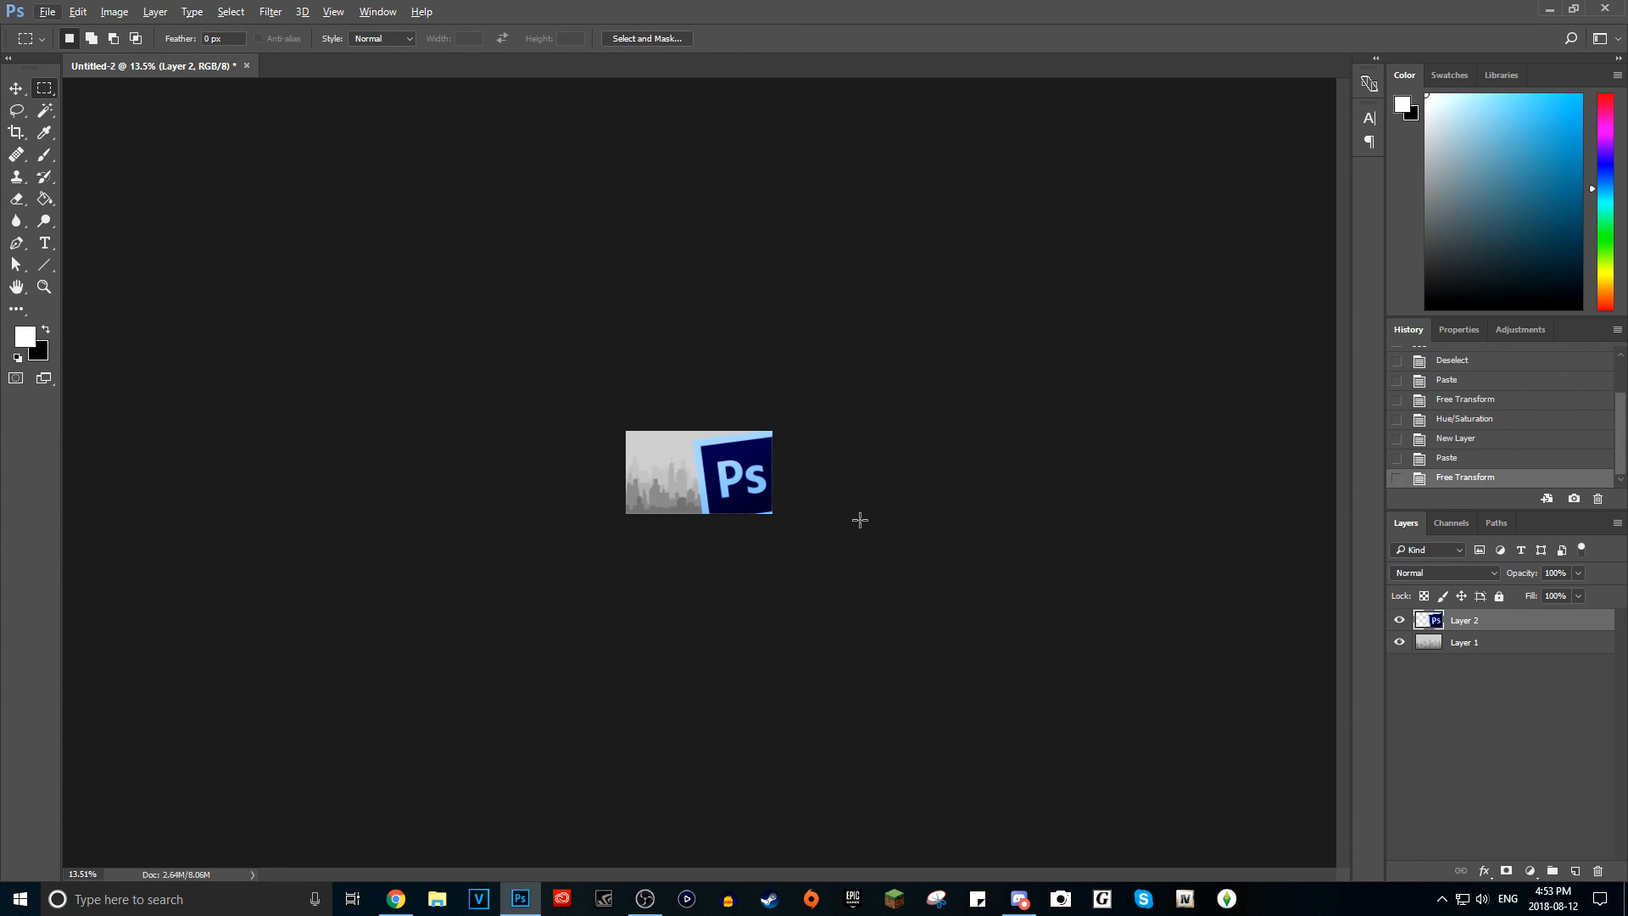
key(ctrl+t)
drag(785, 520, 767, 506)
click(749, 38)
scroll(948, 398, up, 3)
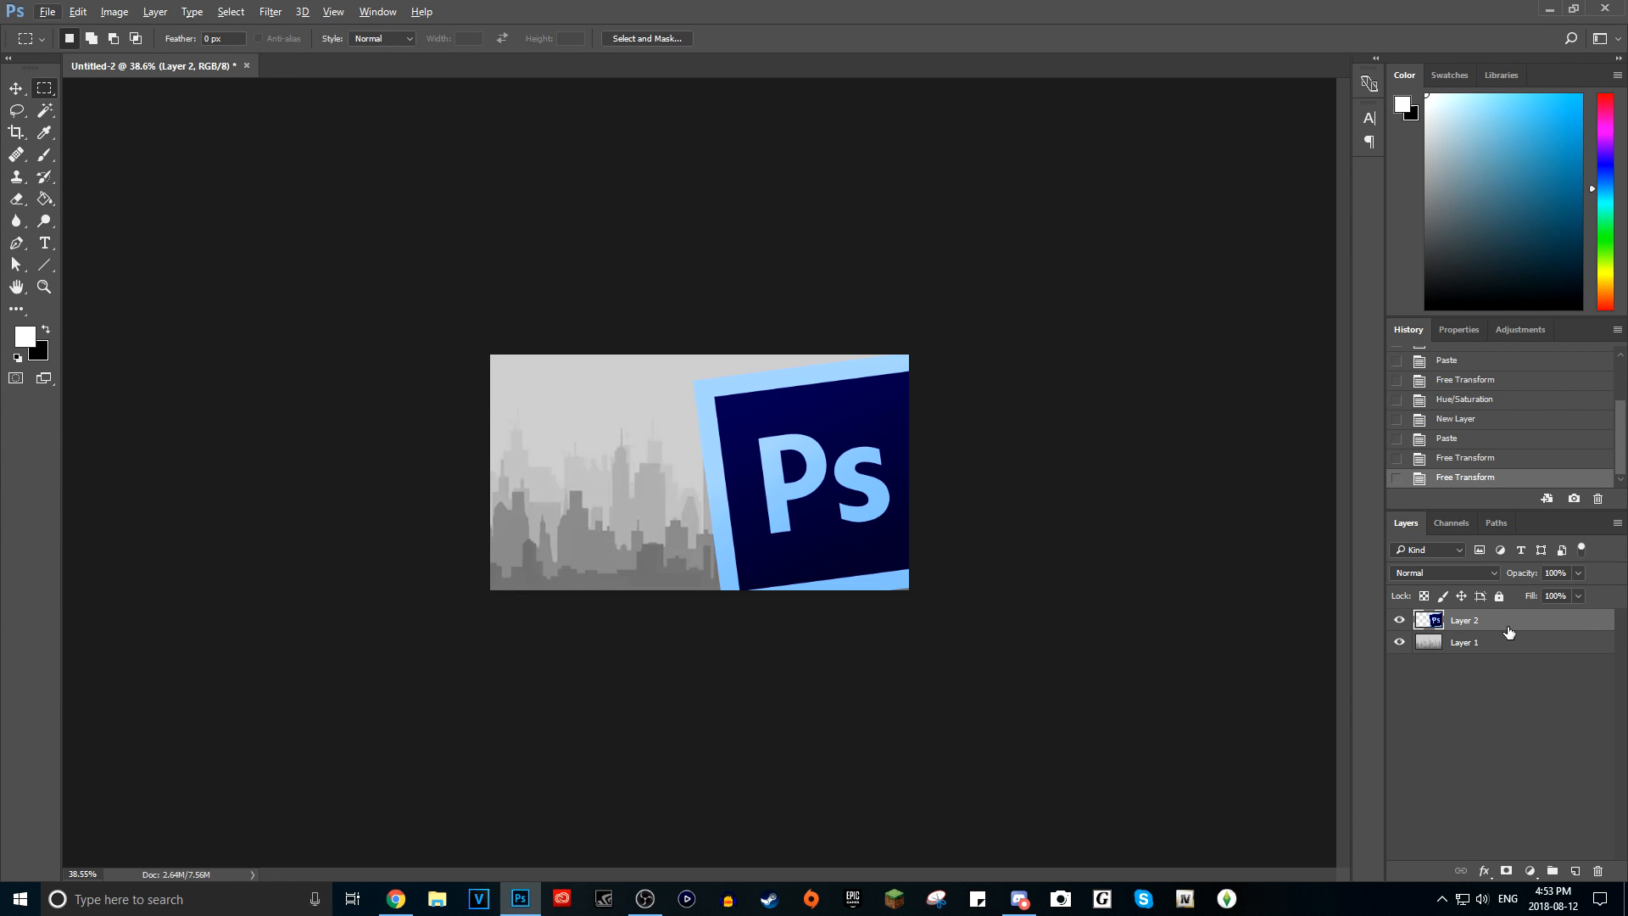
- Fine-tune the Photoshop logo's scale and position so it runs off the right and bottom edges of the canvas
key(ctrl+t)
drag(863, 485, 833, 473)
drag(921, 340, 892, 368)
drag(804, 463, 821, 451)
drag(906, 592, 943, 625)
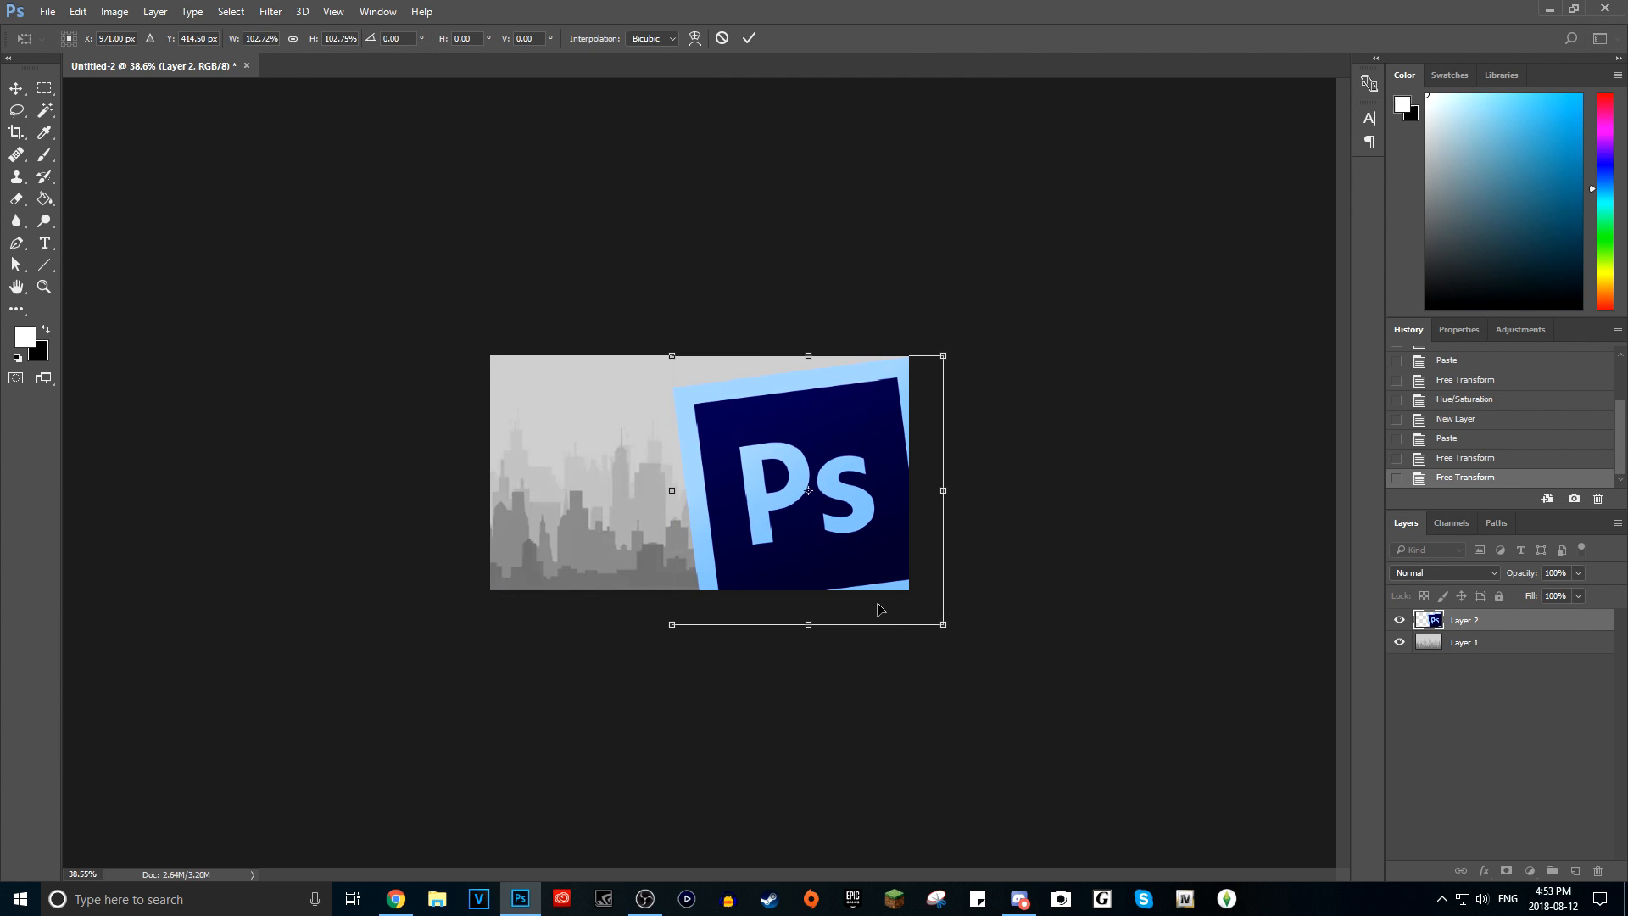
drag(854, 586, 867, 586)
click(749, 38)
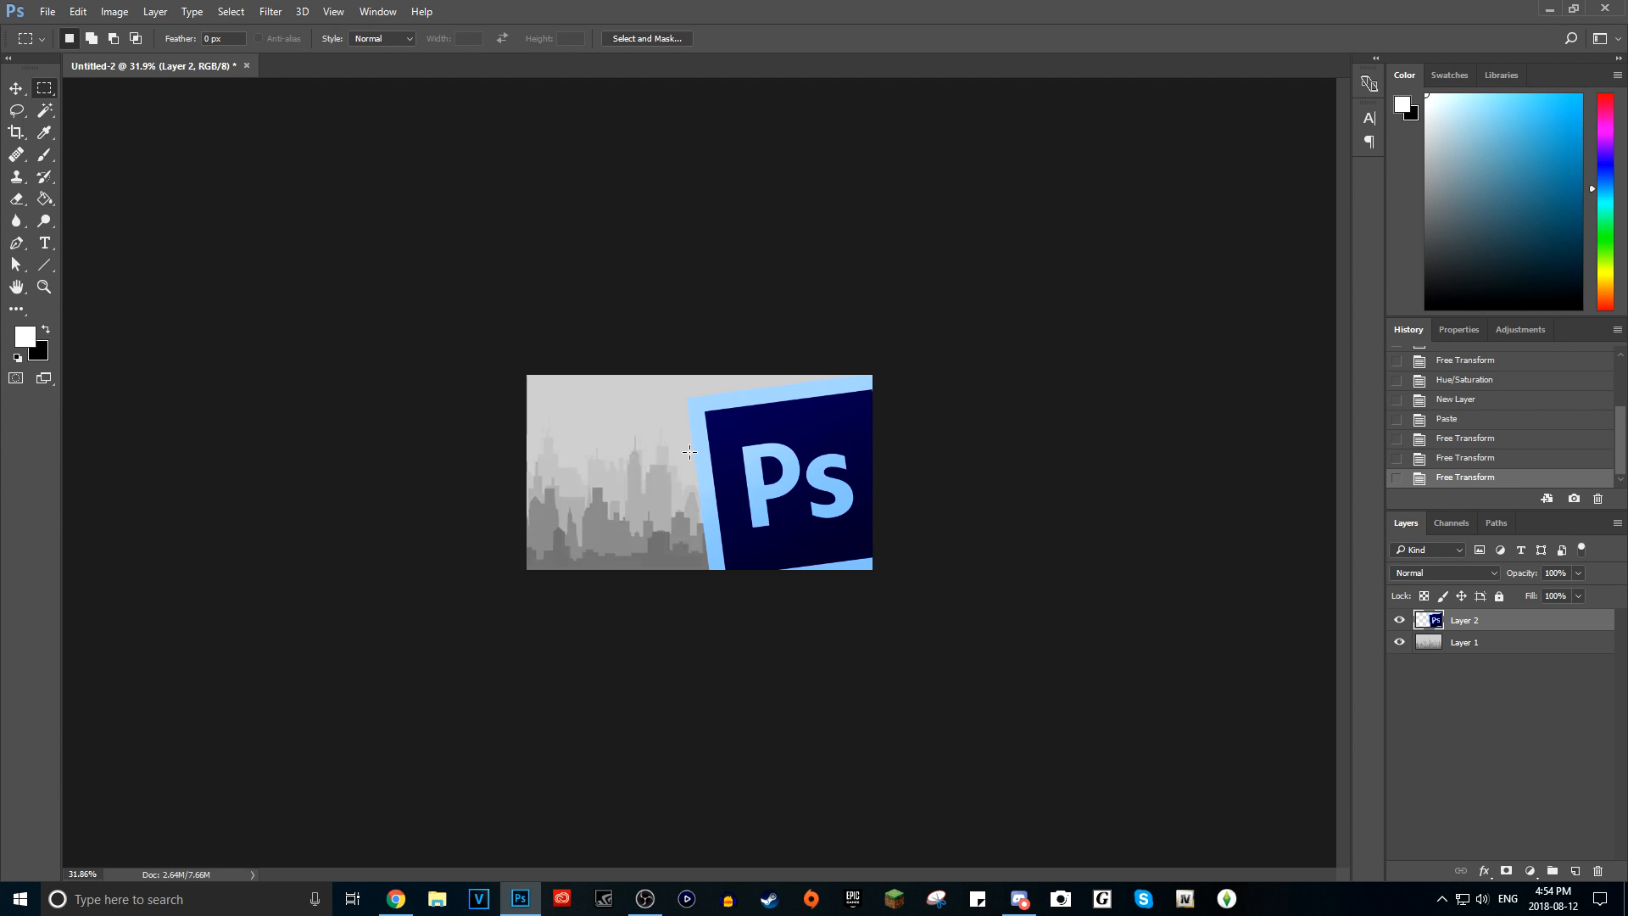
- Add a Drop Shadow layer style to the Photoshop logo layer and set its size to 70 px
double_click(1510, 626)
click(1028, 625)
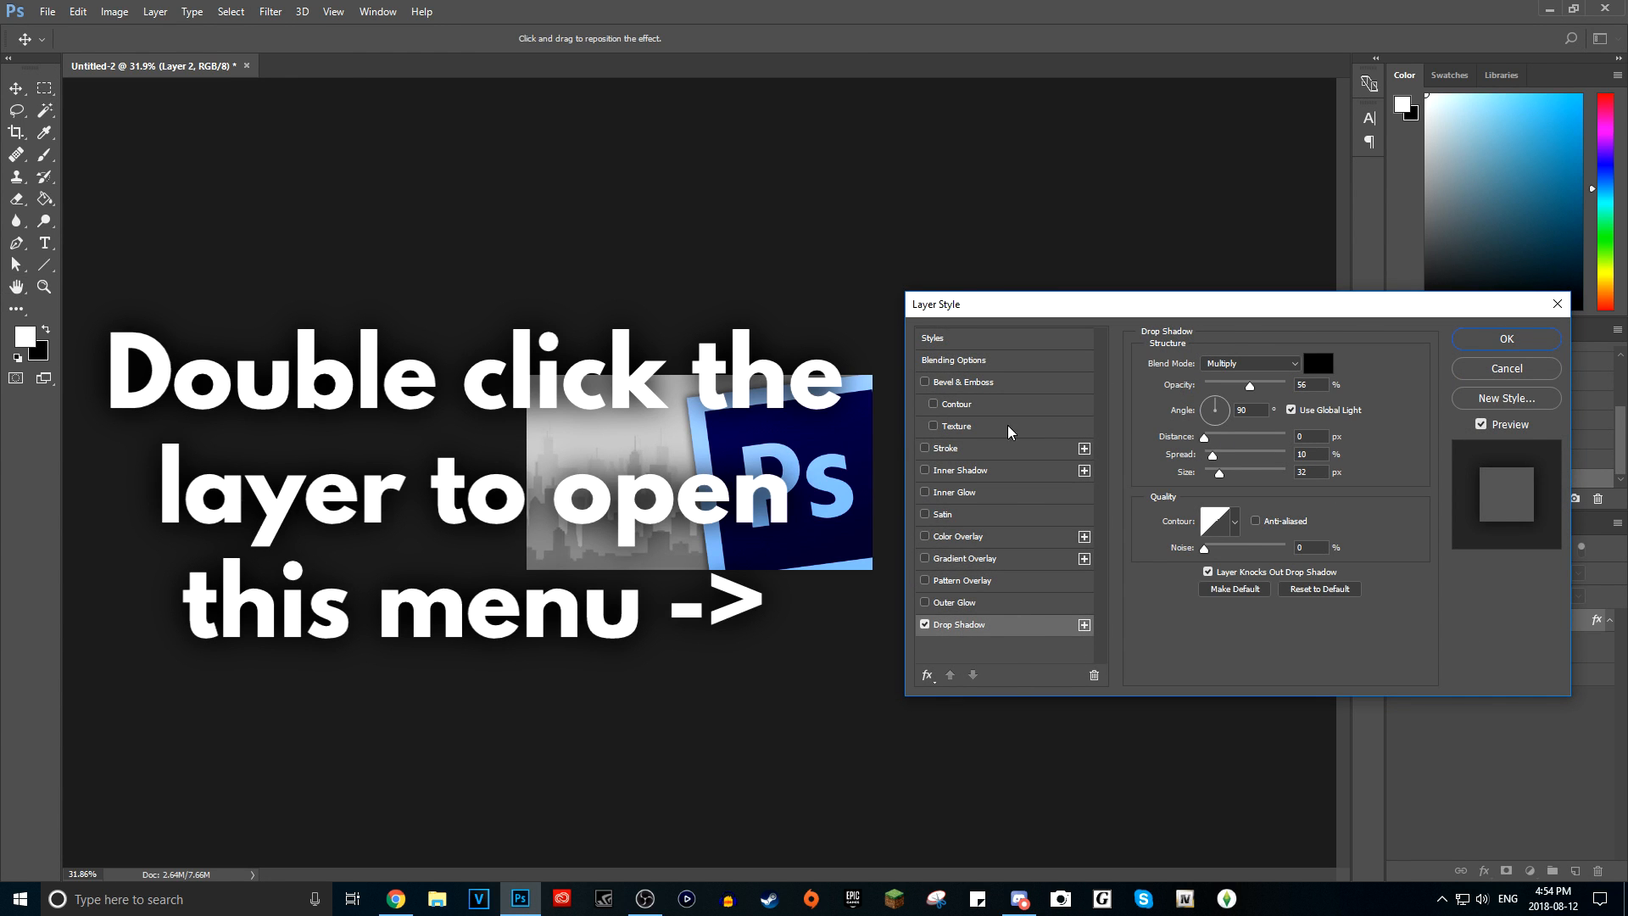
drag(1220, 473, 1232, 473)
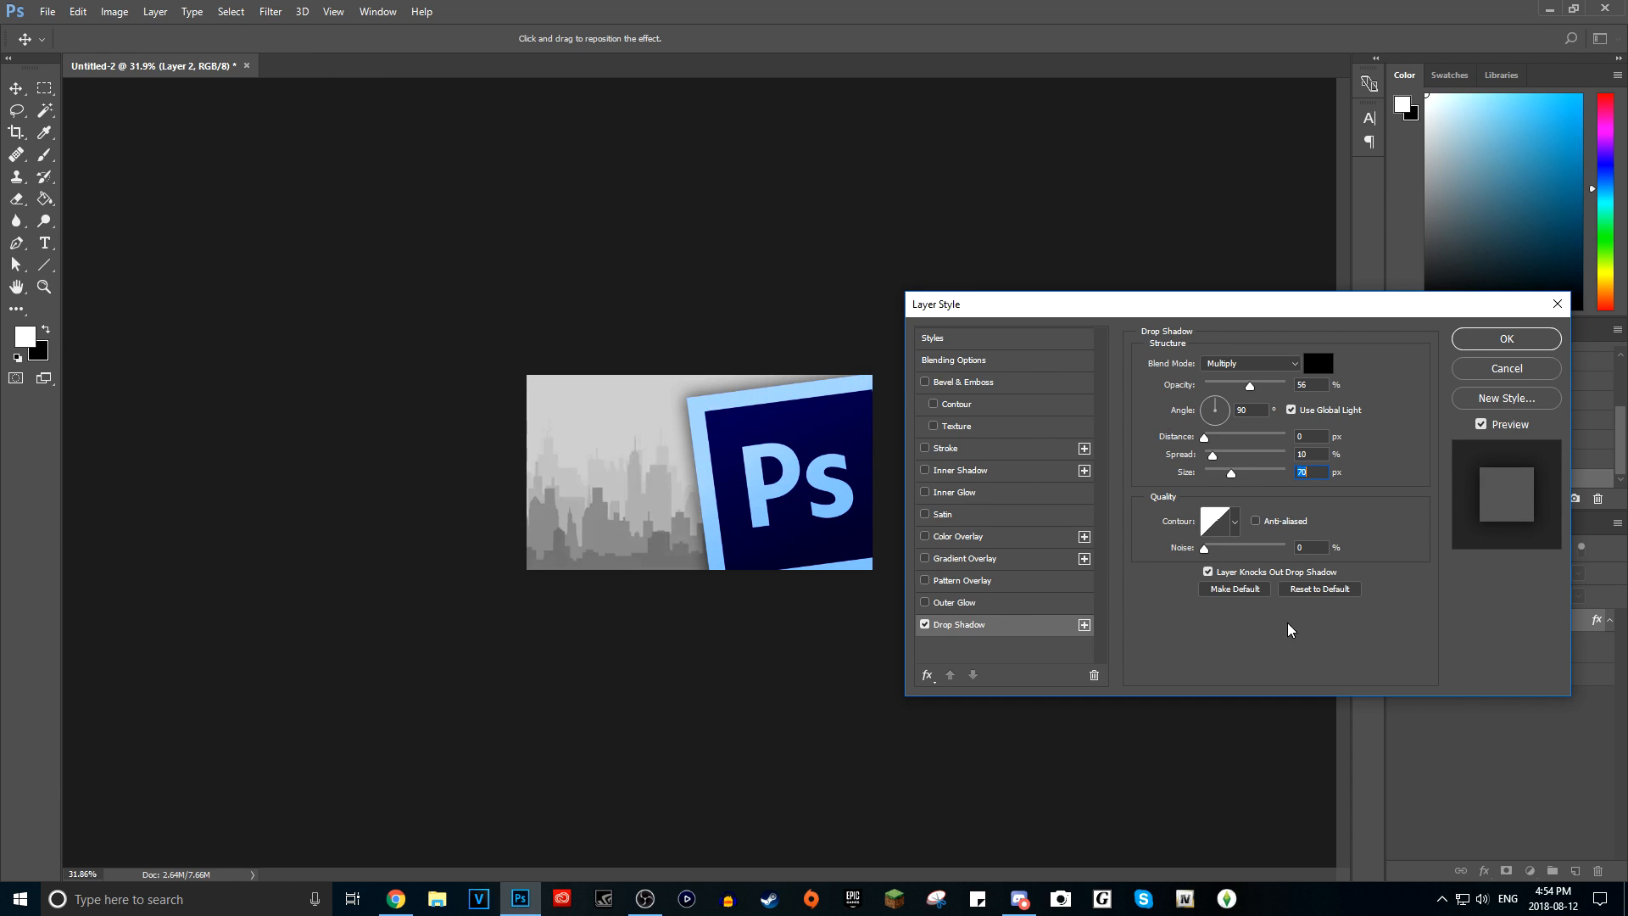
- Try a Stroke effect on the Photoshop logo layer and switch it off again
click(925, 448)
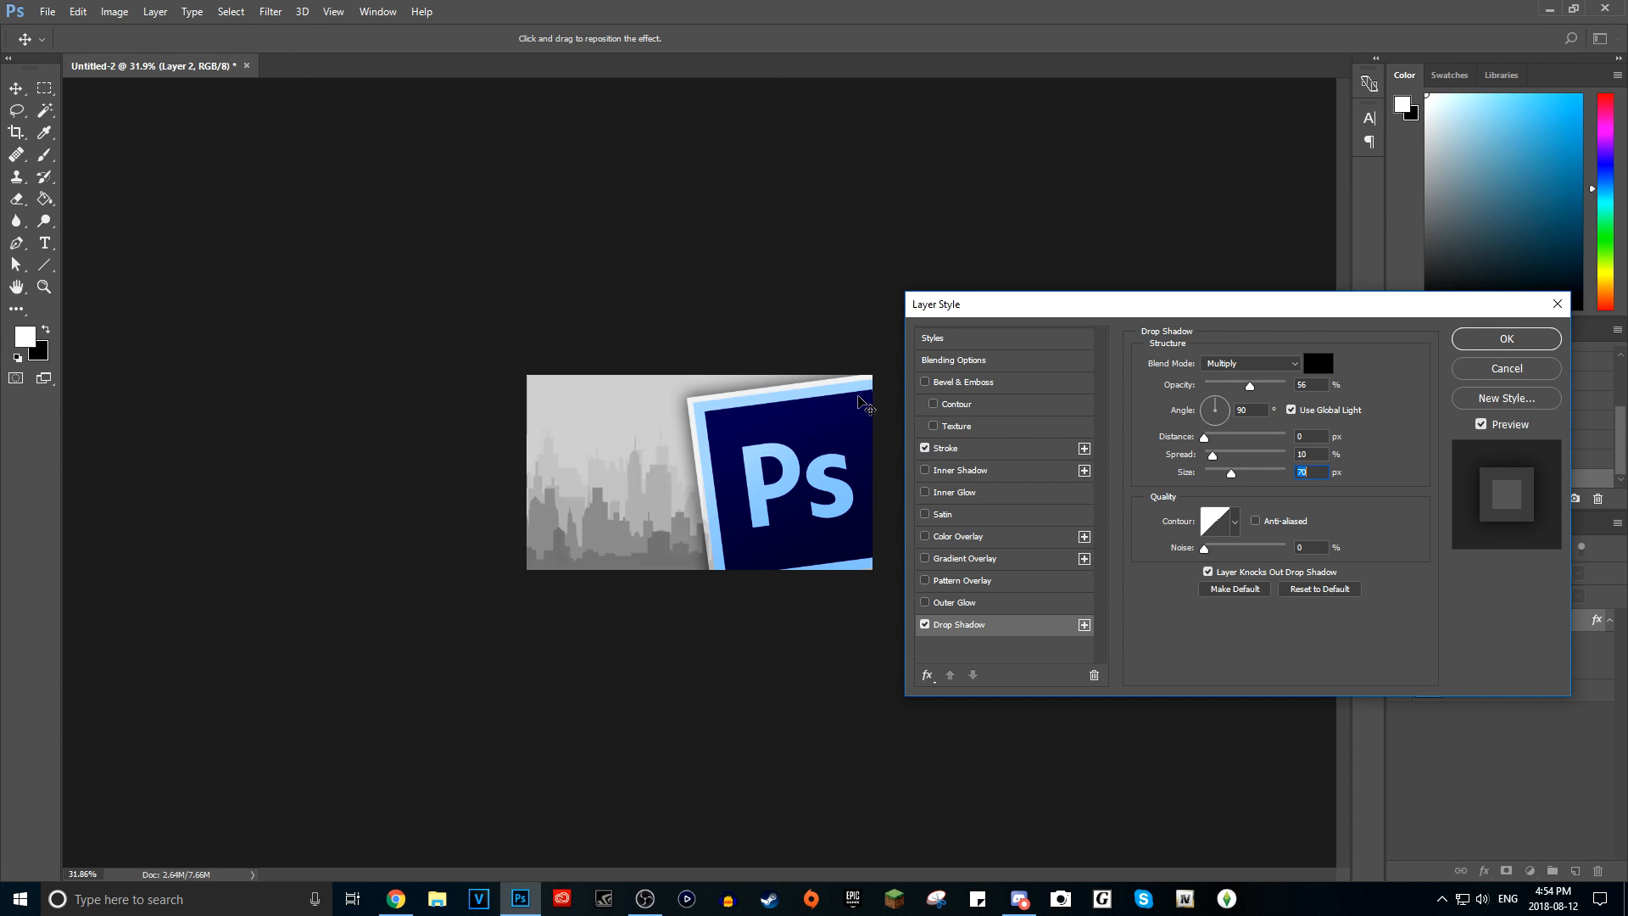
click(983, 448)
click(924, 449)
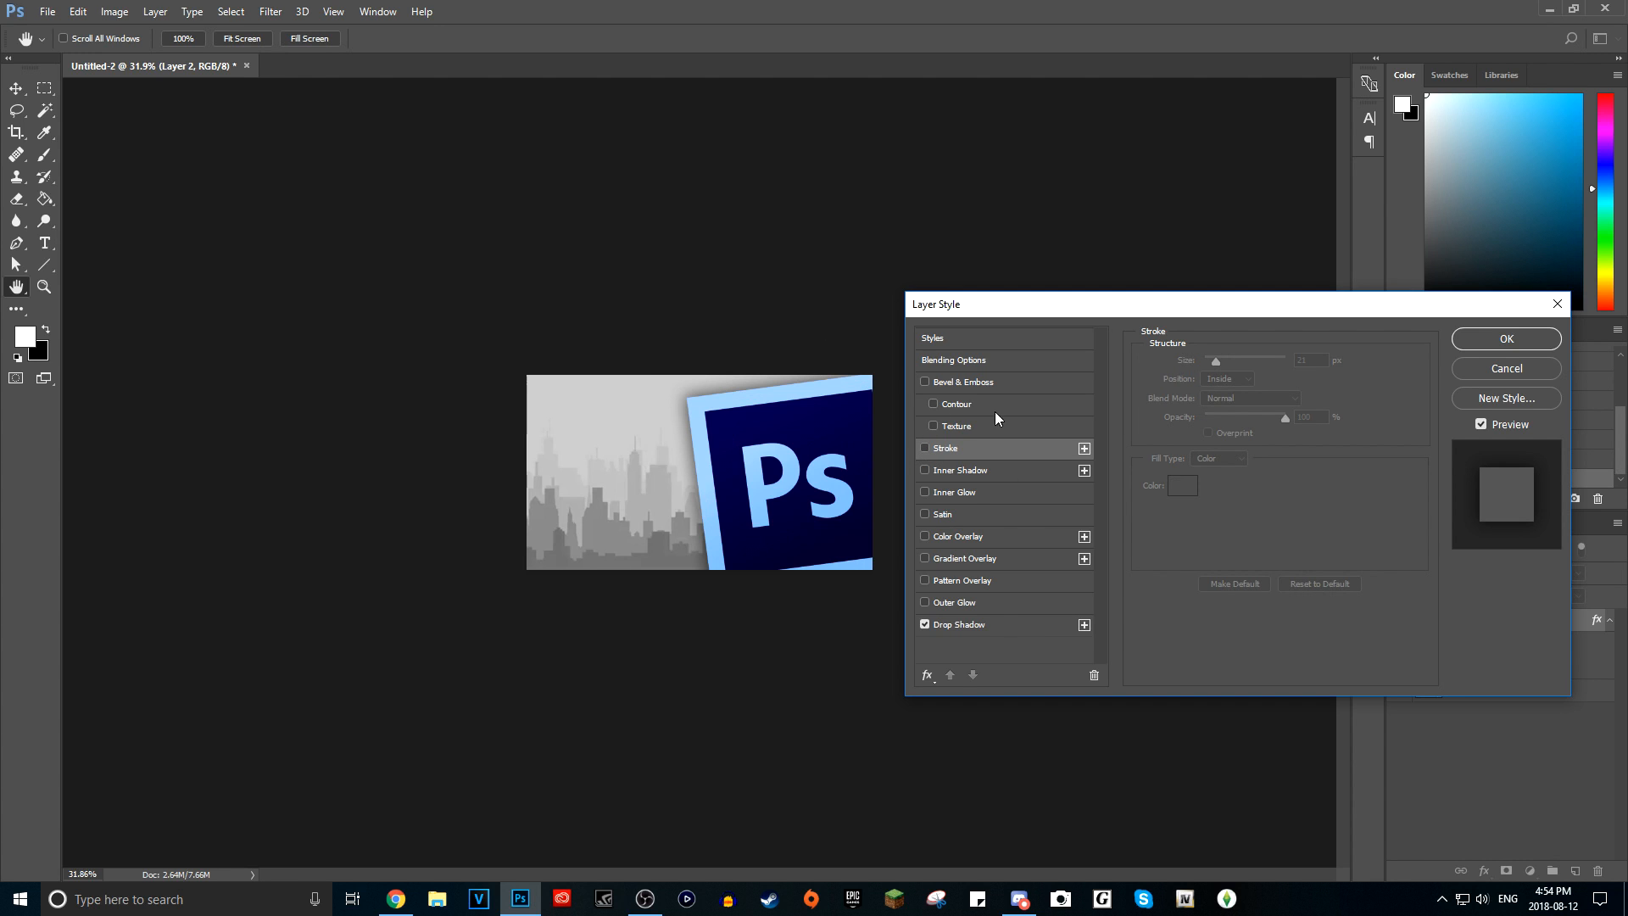
- Apply the layer style to the Photoshop logo and add a new layer above it
click(1507, 339)
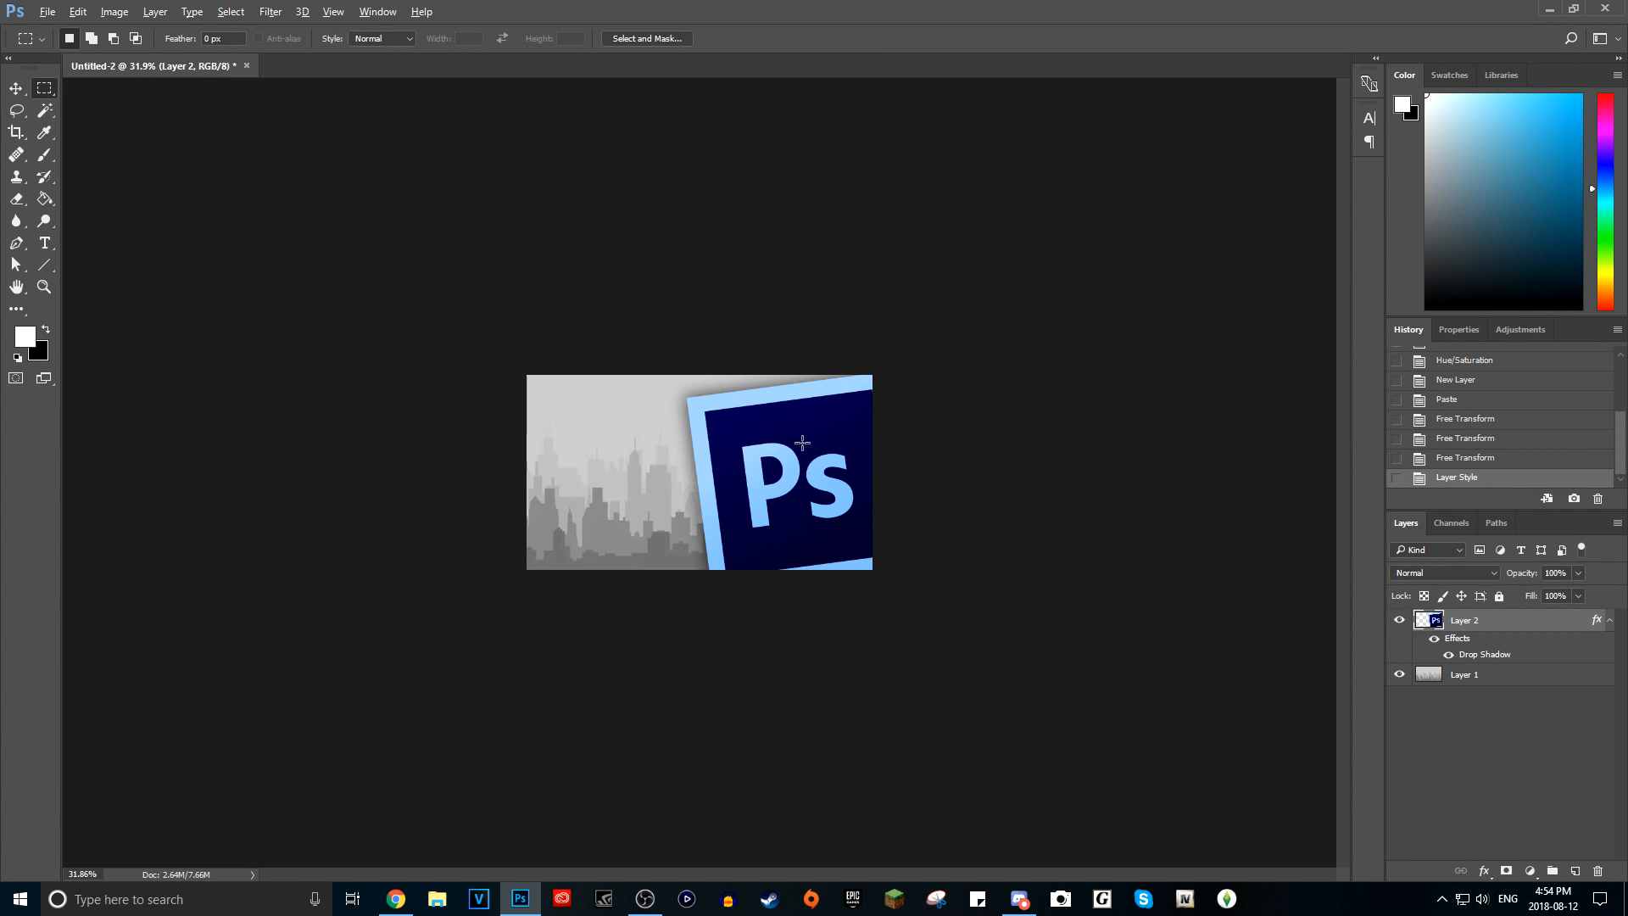
key(ctrl+minus)
key(ctrl+minus)
key(ctrl+minus)
key(ctrl+plus)
key(ctrl+plus)
key(ctrl+plus)
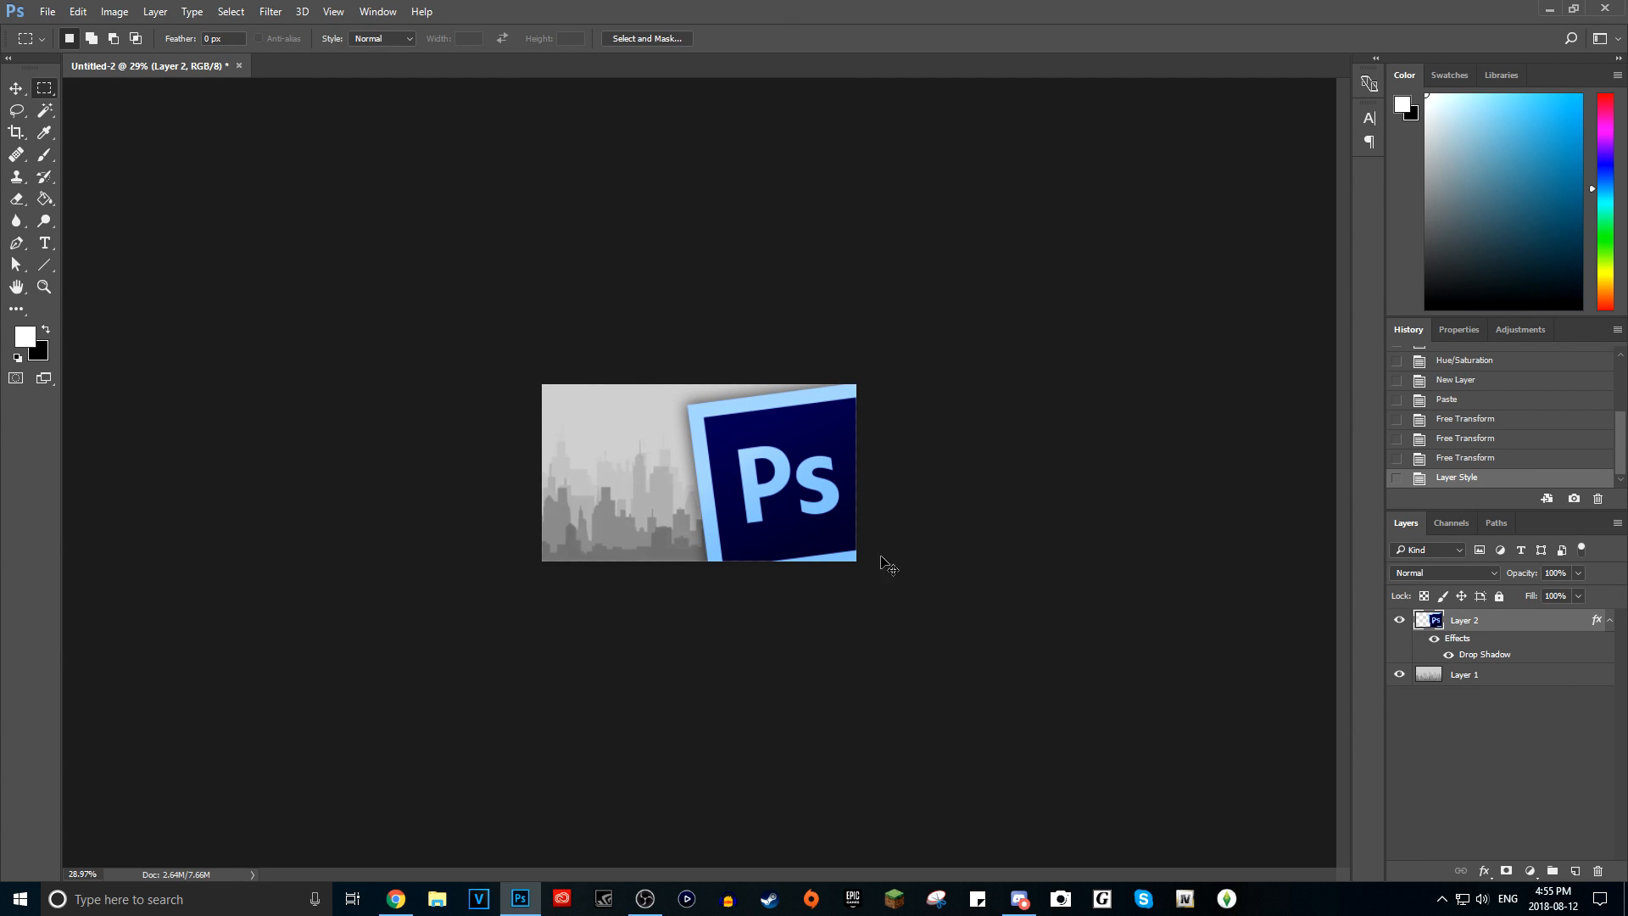
key(ctrl+shift+n)
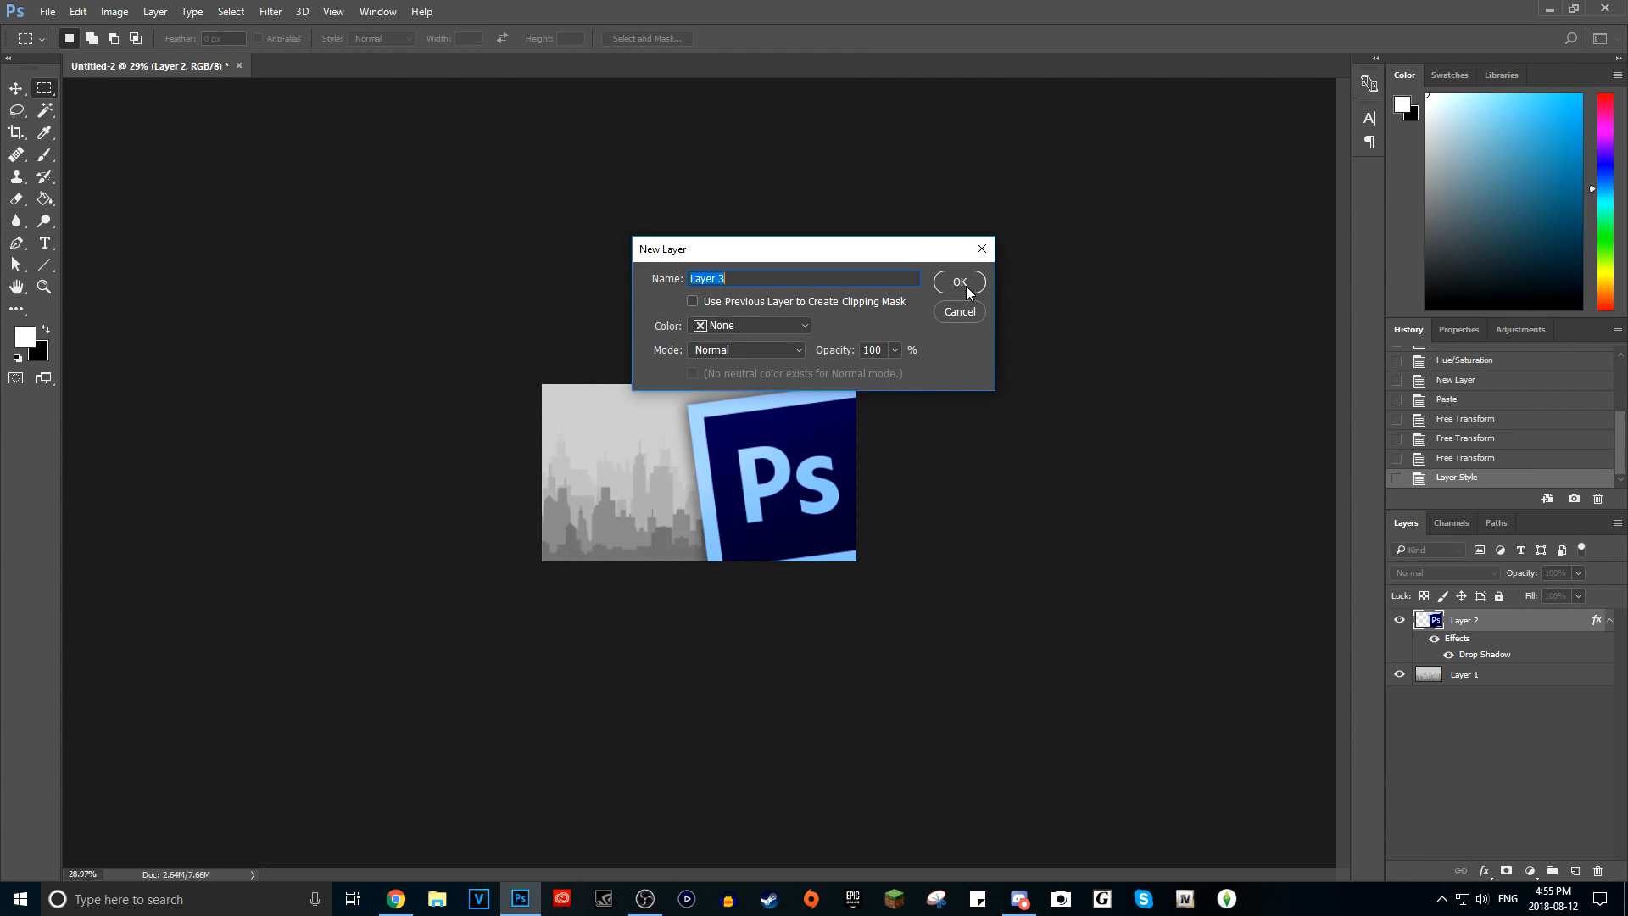
click(956, 284)
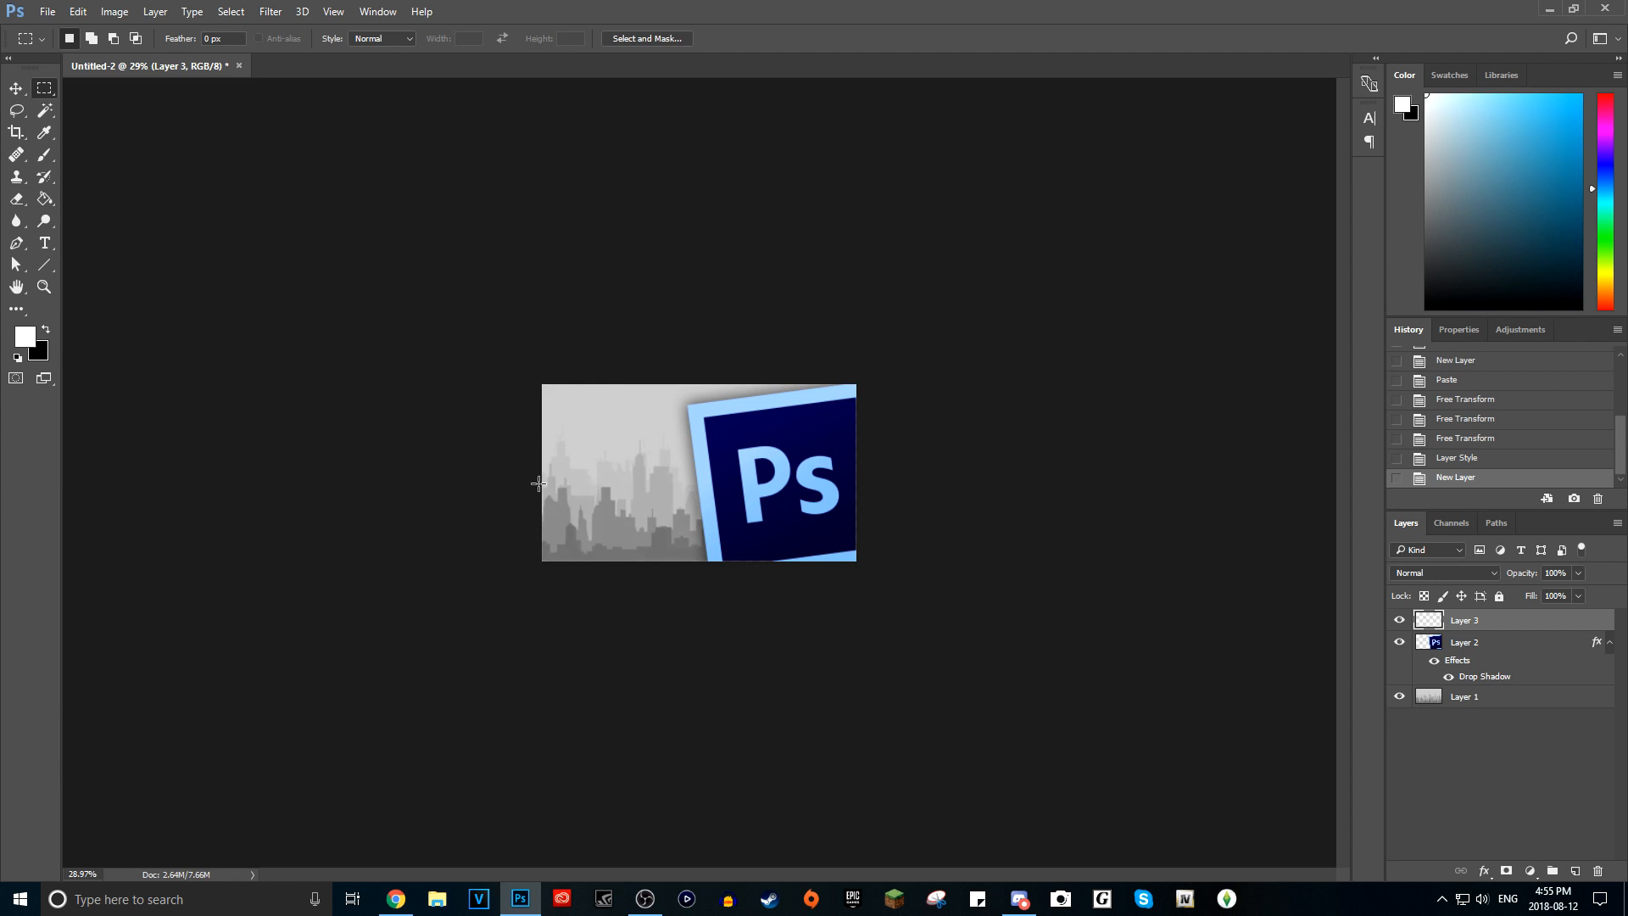
- Add the text TEXT over the city skyline on the new layer, using the Riffic Free font
click(46, 242)
click(210, 39)
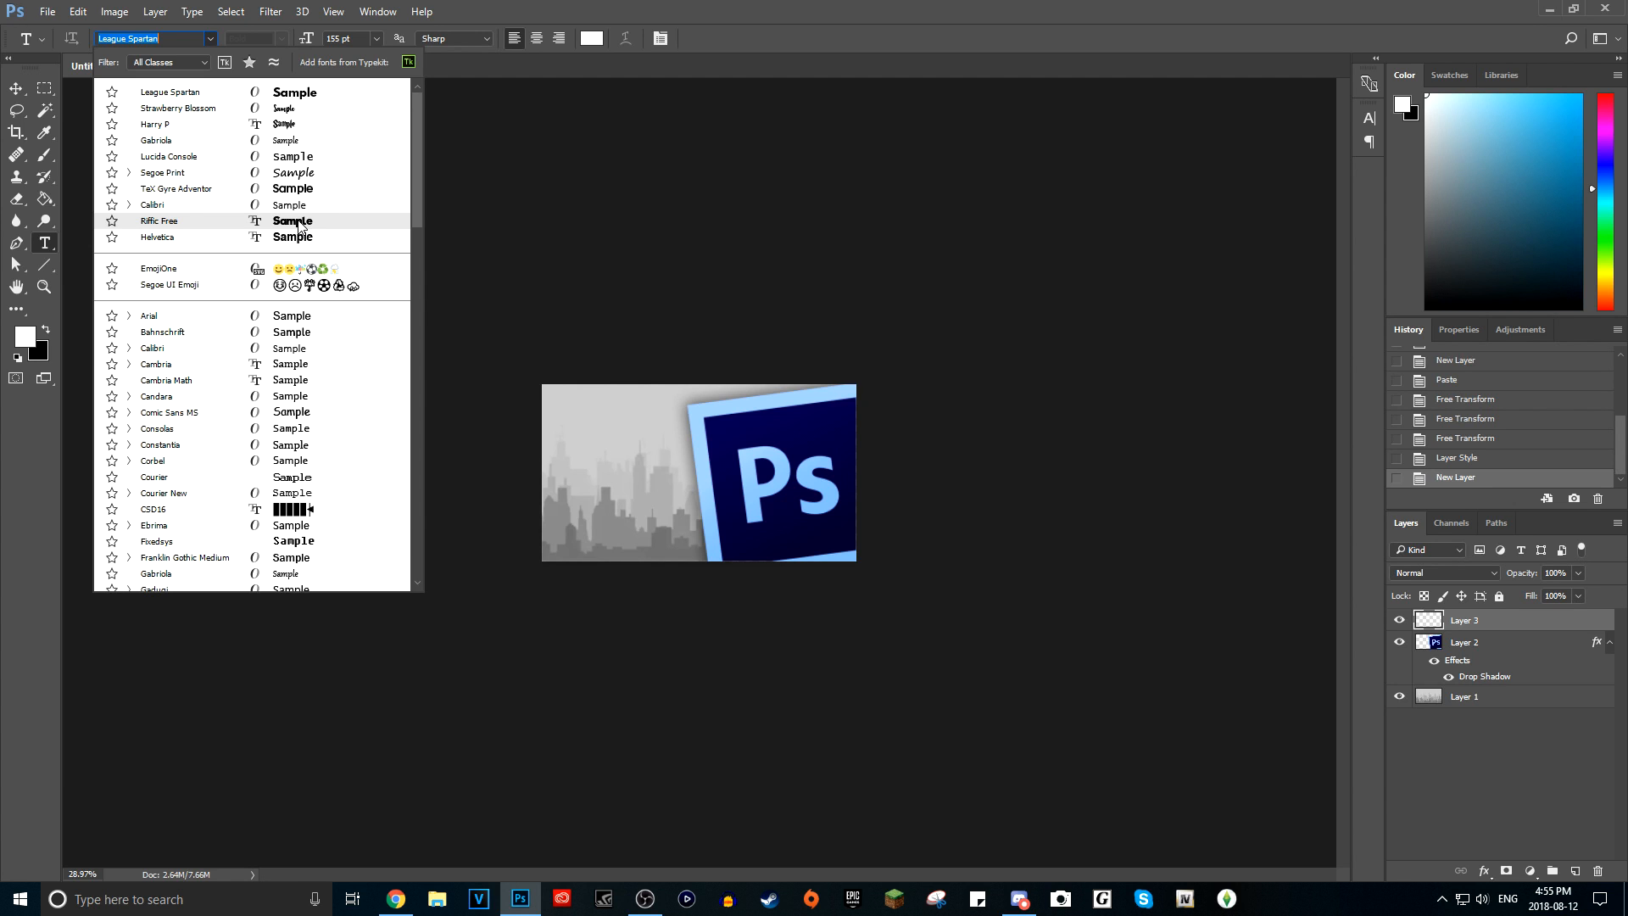
click(297, 222)
click(611, 489)
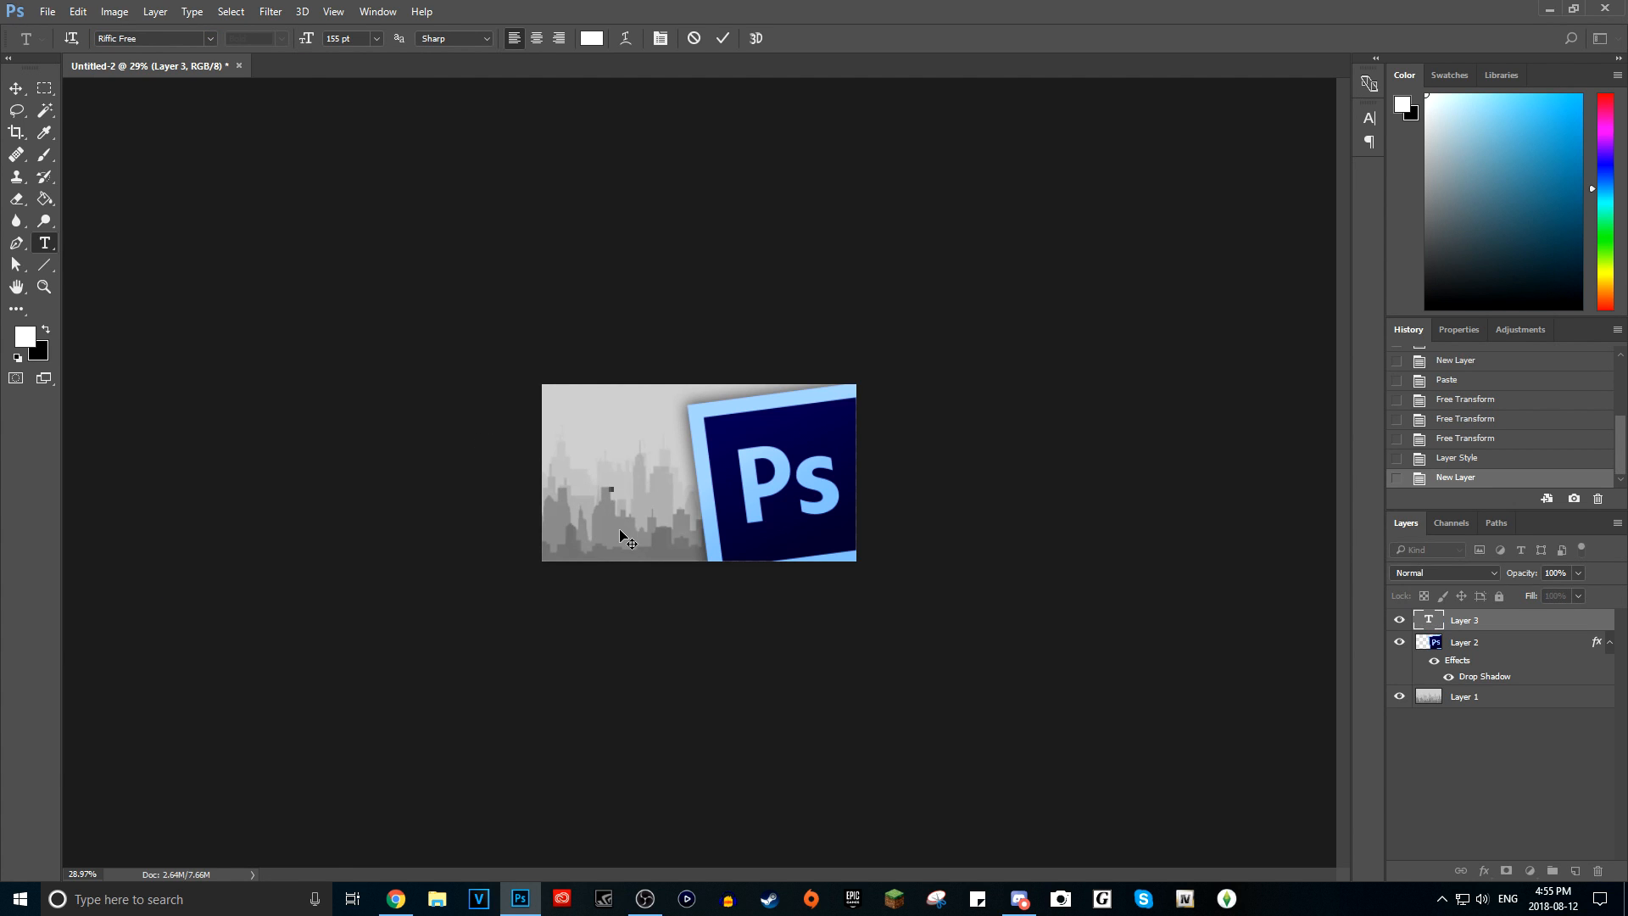
text(TEXT)
- Try the Segoe Print and Gabriola fonts on the word TEXT
click(692, 453)
double_click(692, 453)
click(211, 39)
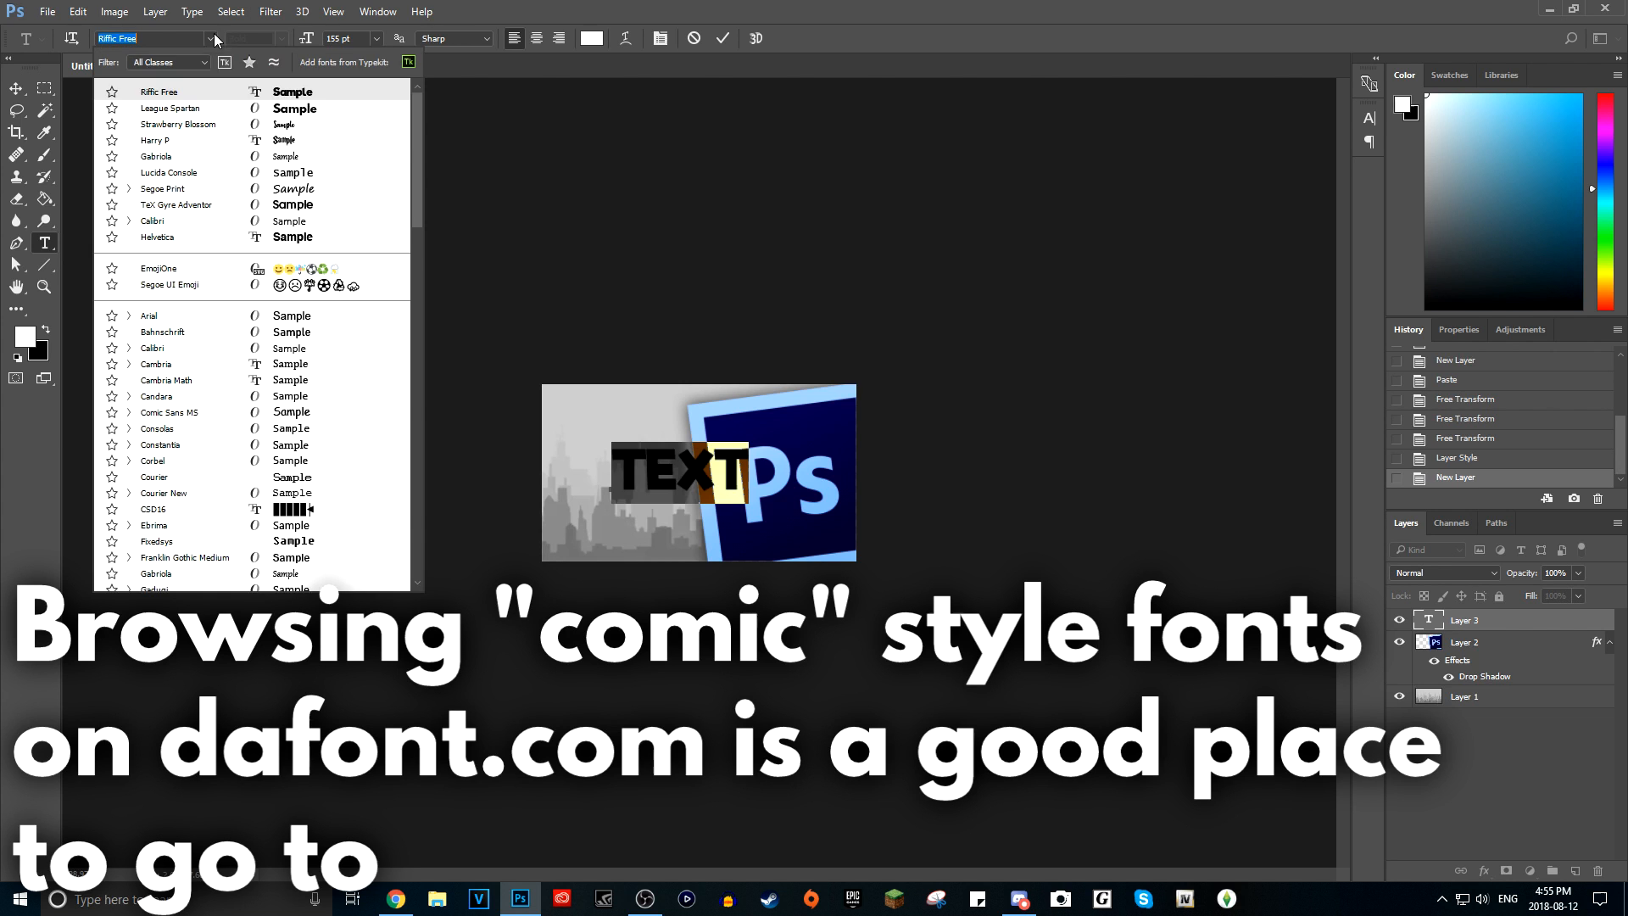
click(298, 198)
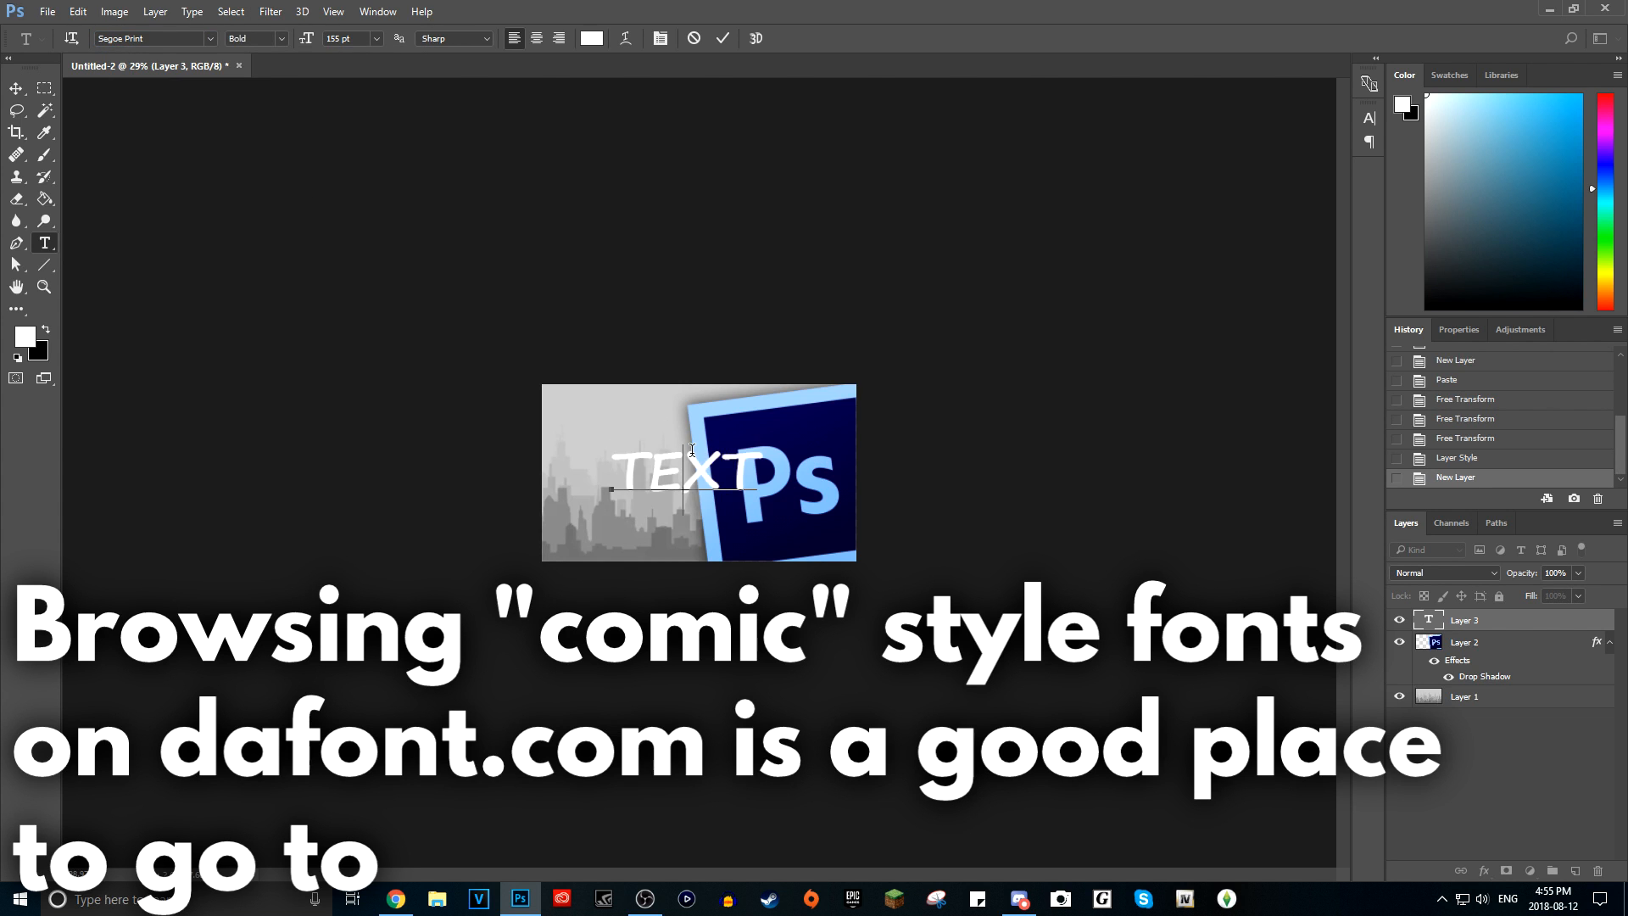
click(213, 38)
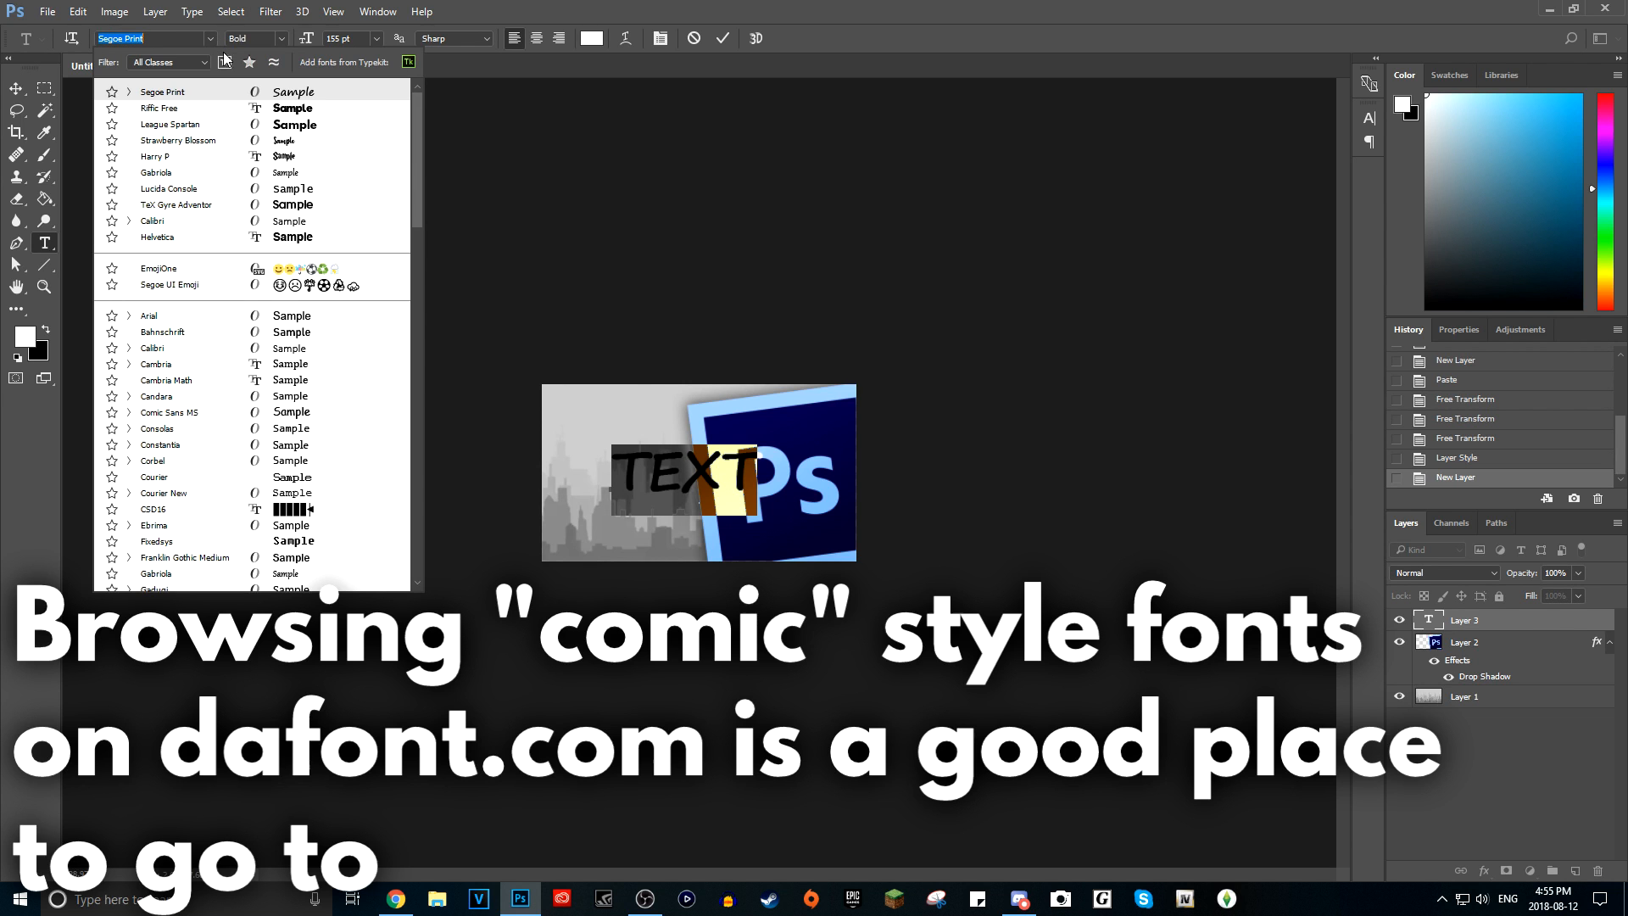
click(289, 174)
- Try Faux Bold on the Gabriola text and switch it off again
click(697, 473)
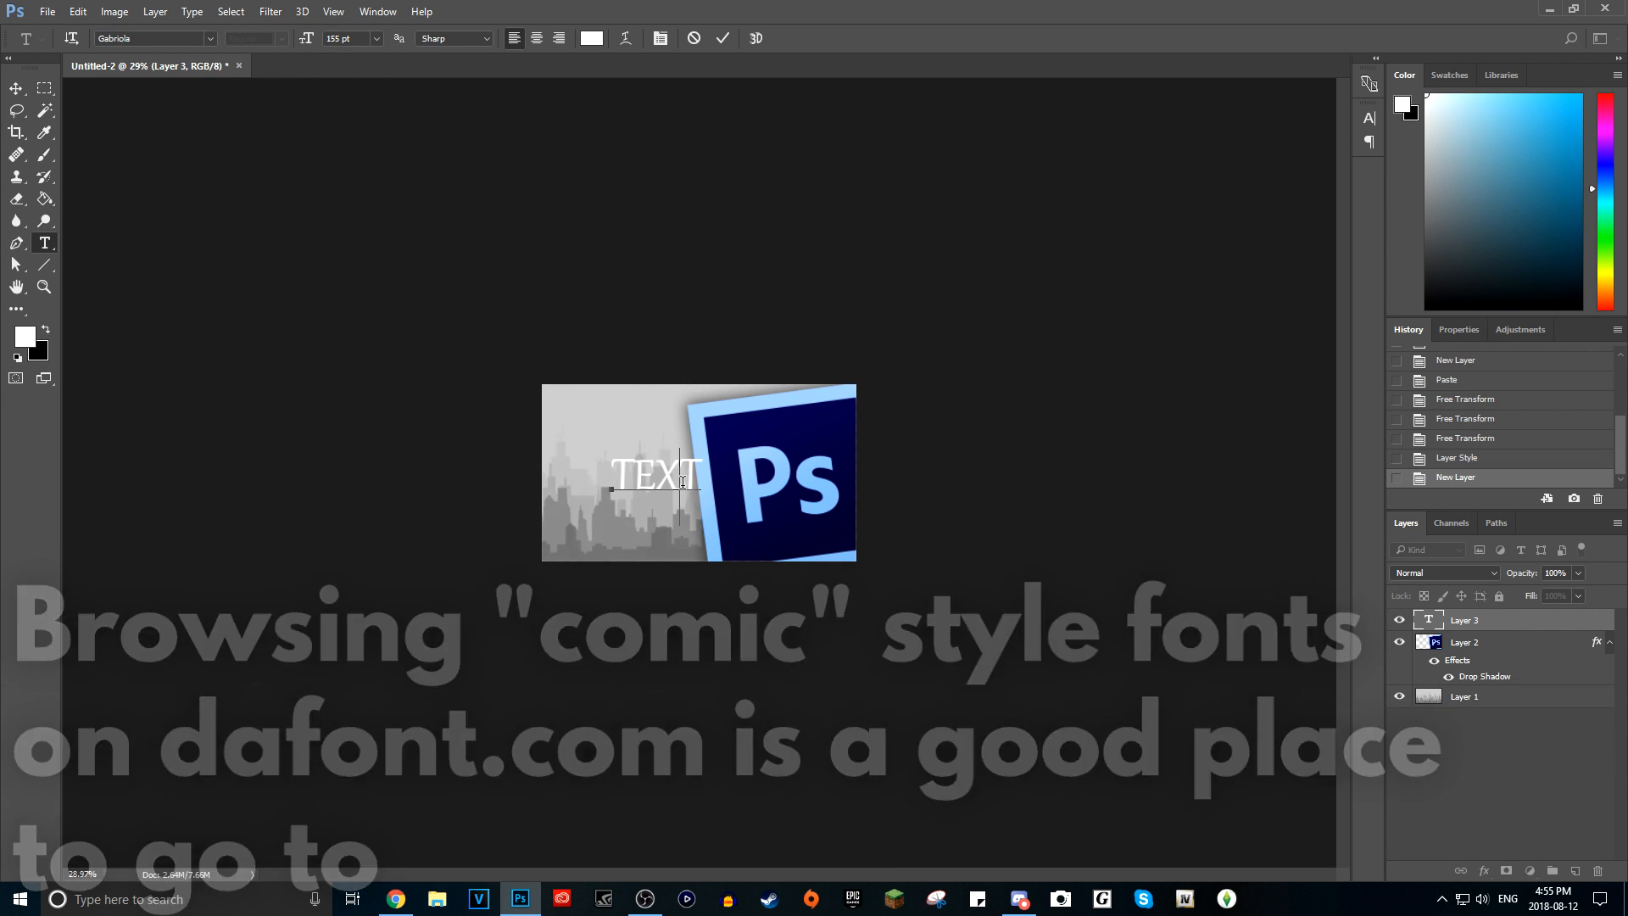
drag(697, 473, 599, 475)
click(651, 466)
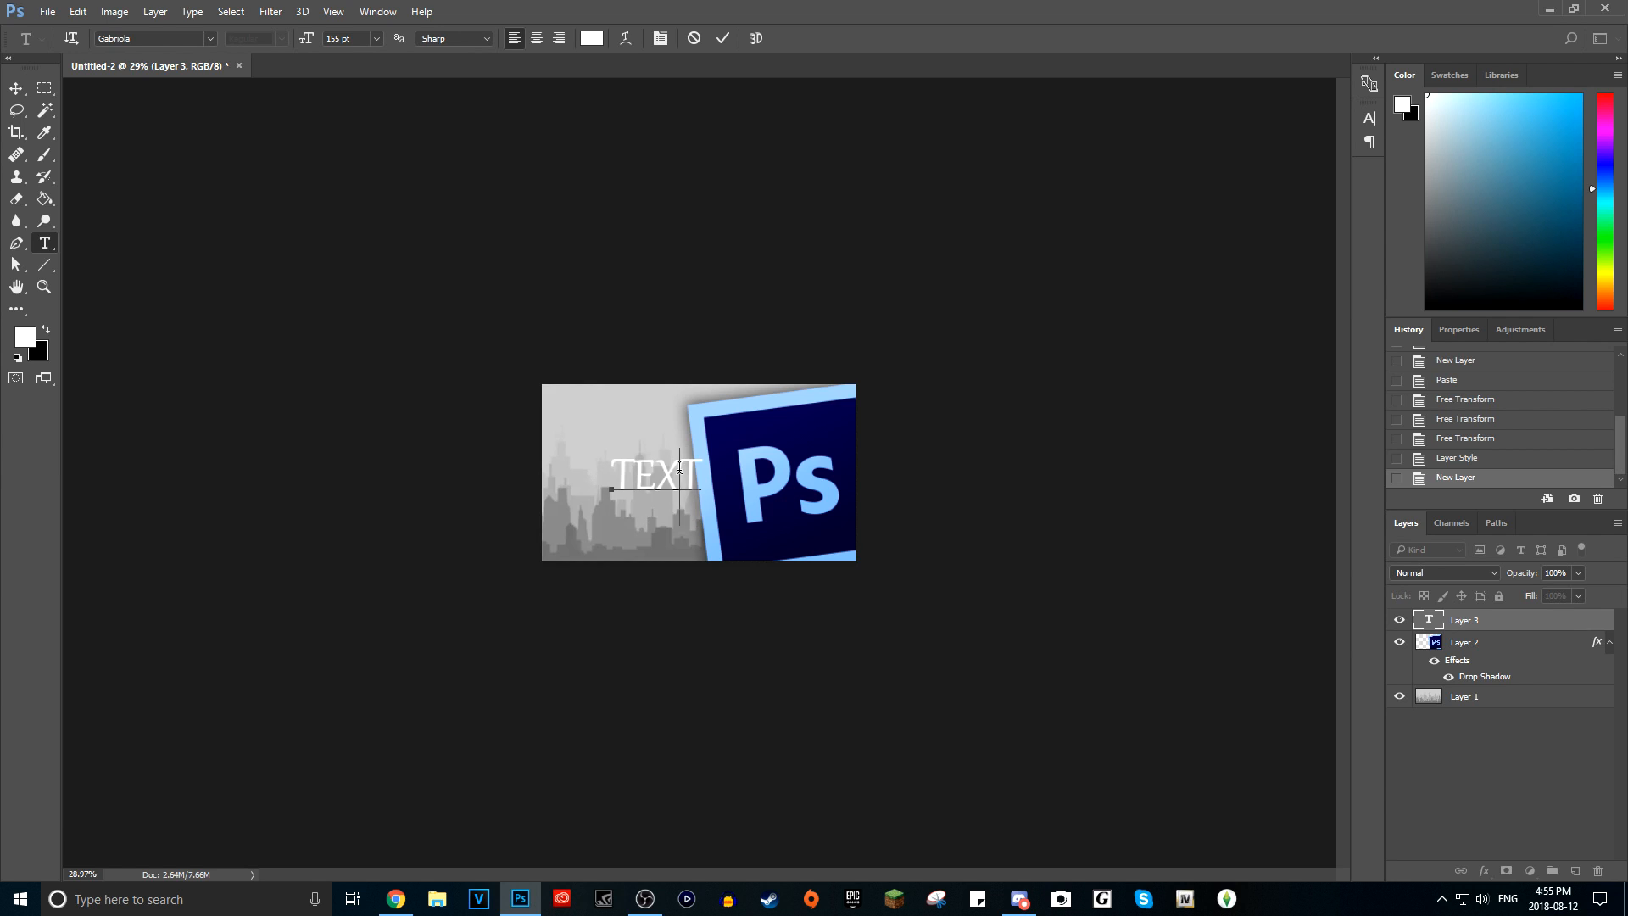
double_click(651, 469)
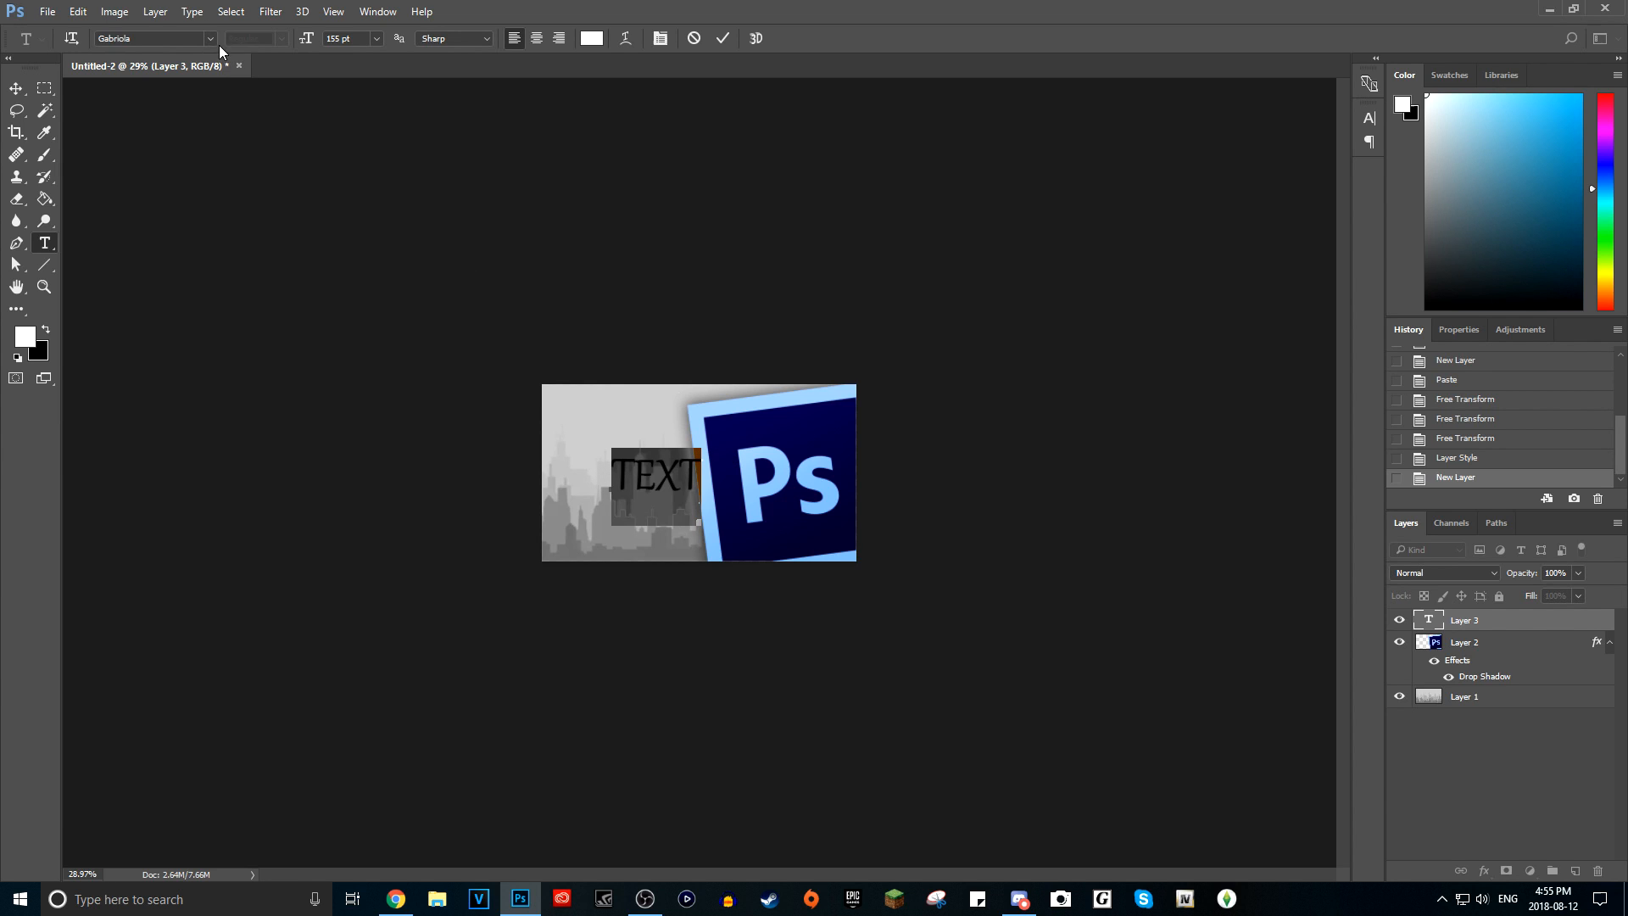
click(661, 39)
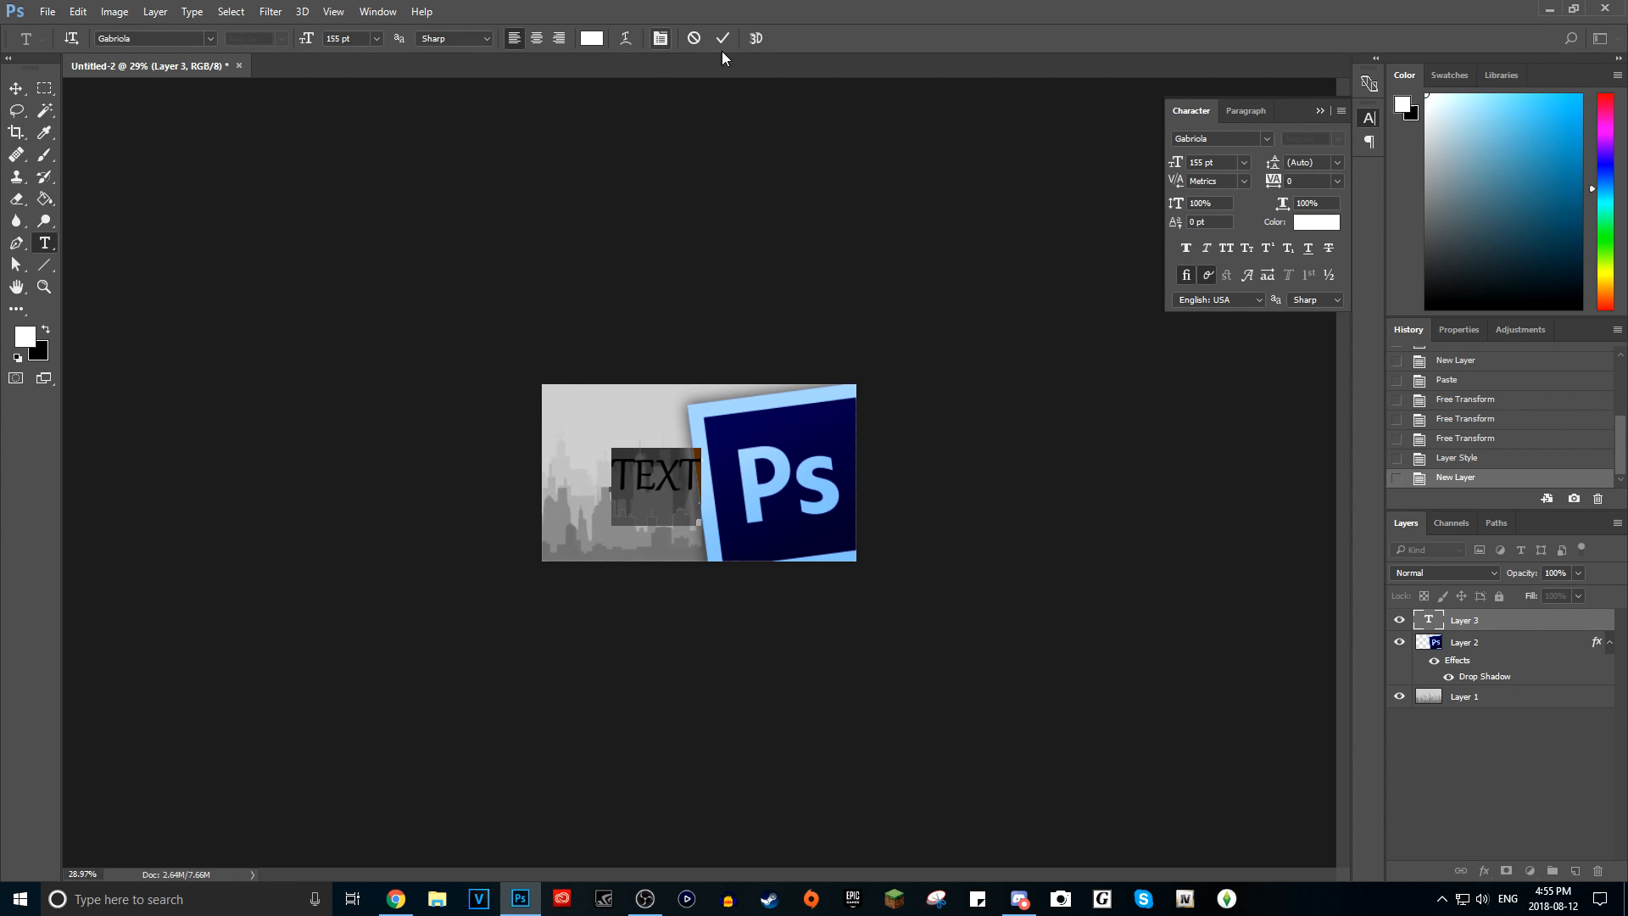
click(1185, 249)
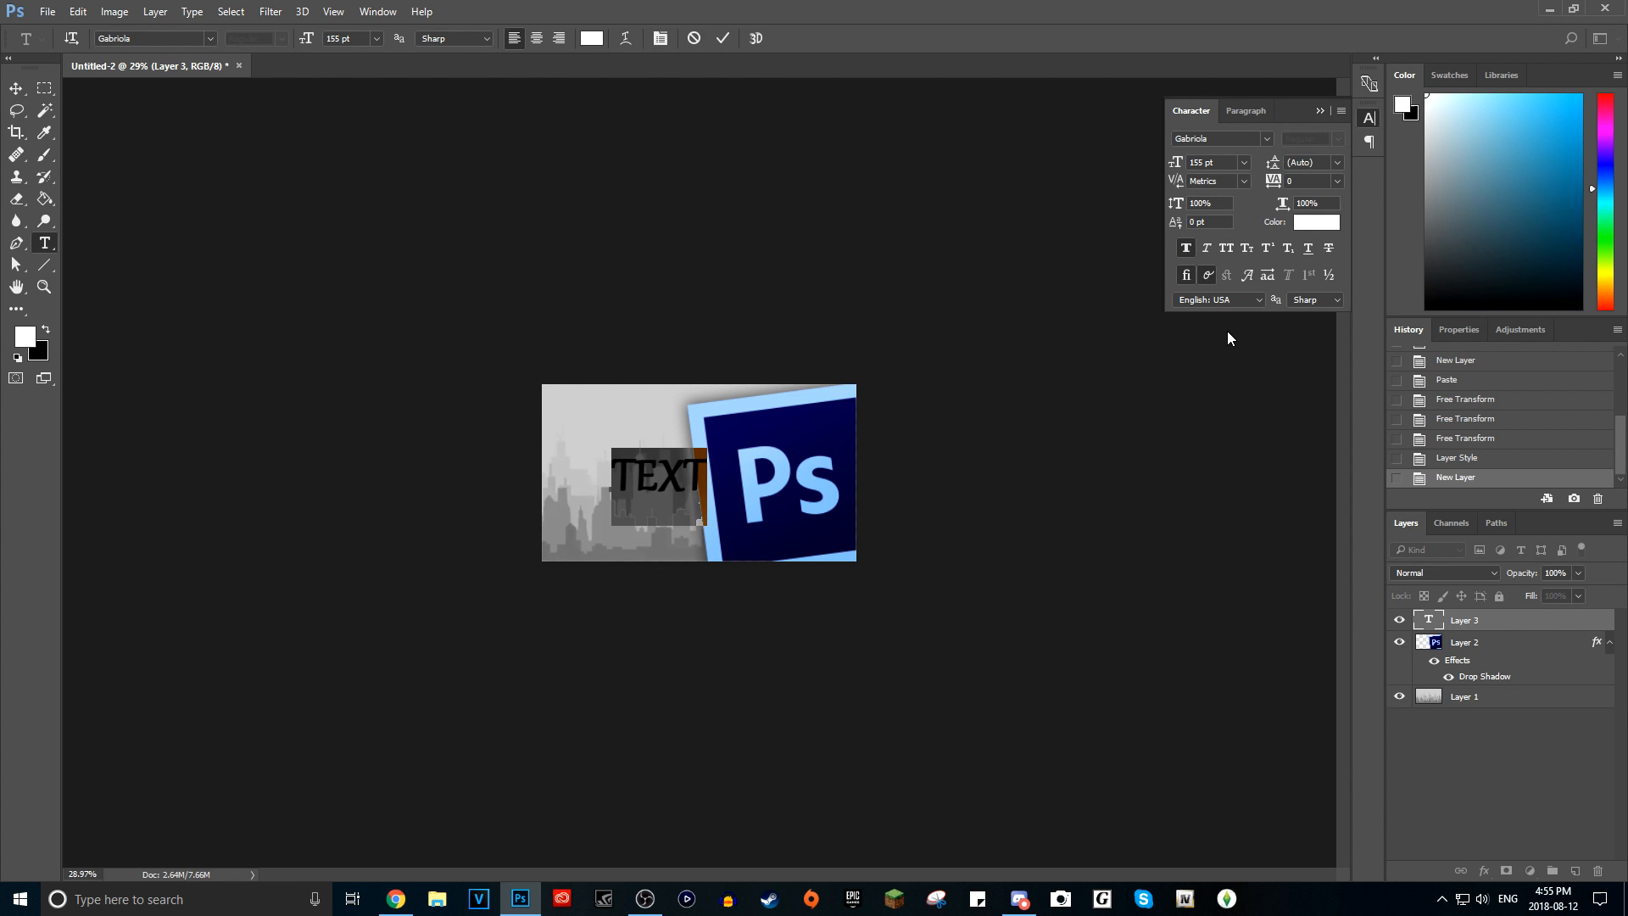
click(1185, 248)
click(1319, 111)
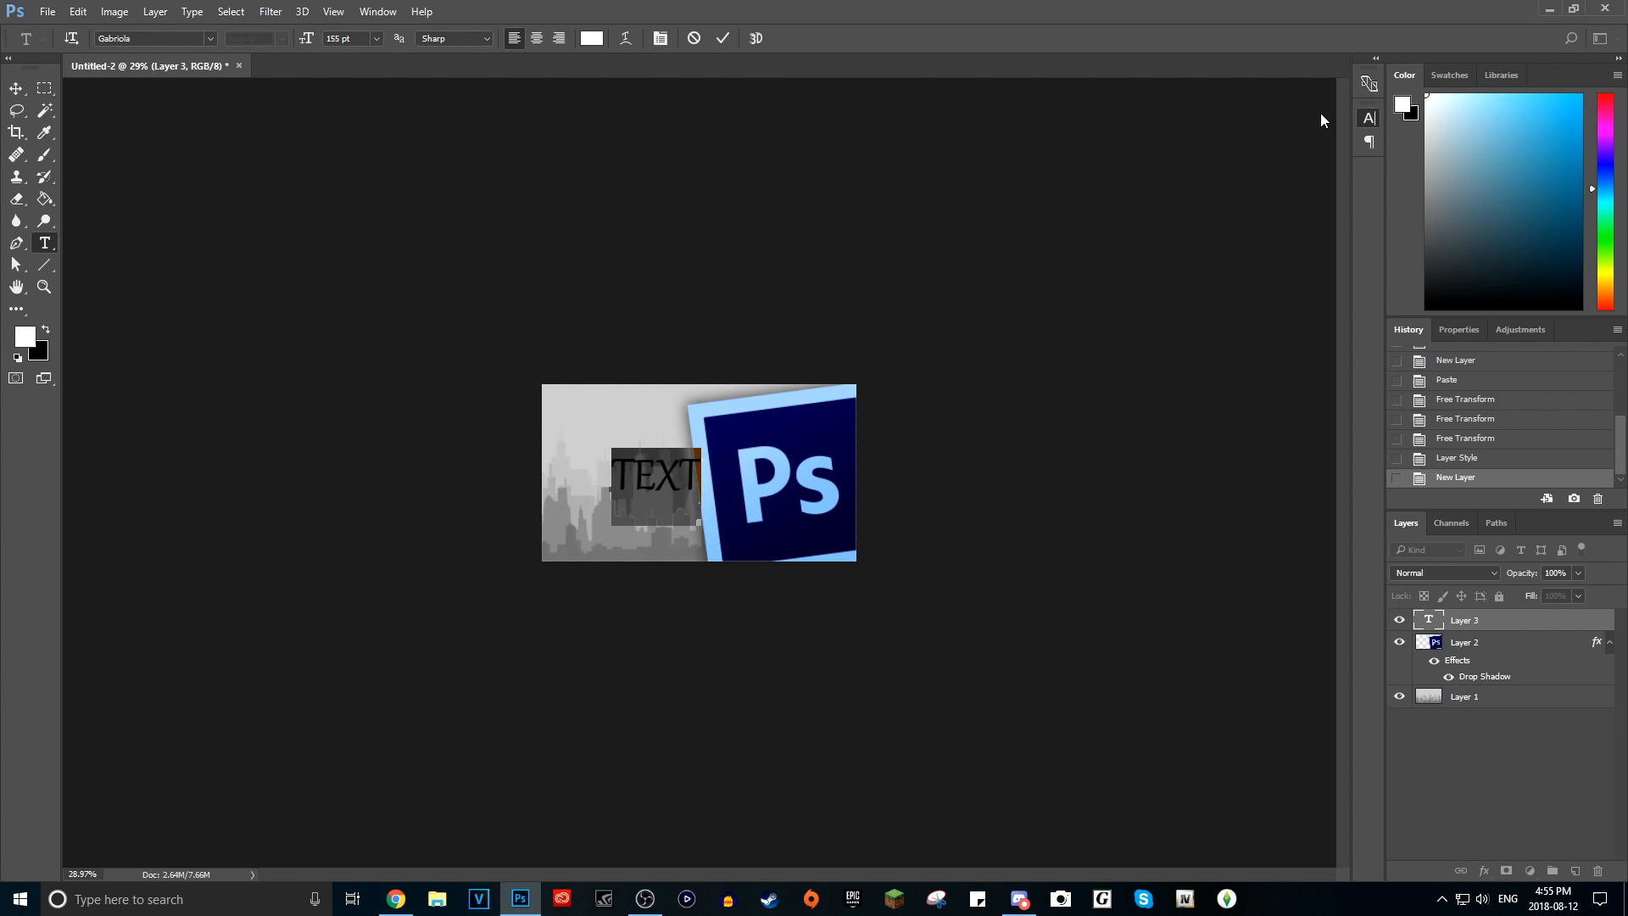
- Try the Strawberry Blossom and Ink Free fonts on the word TEXT
click(212, 39)
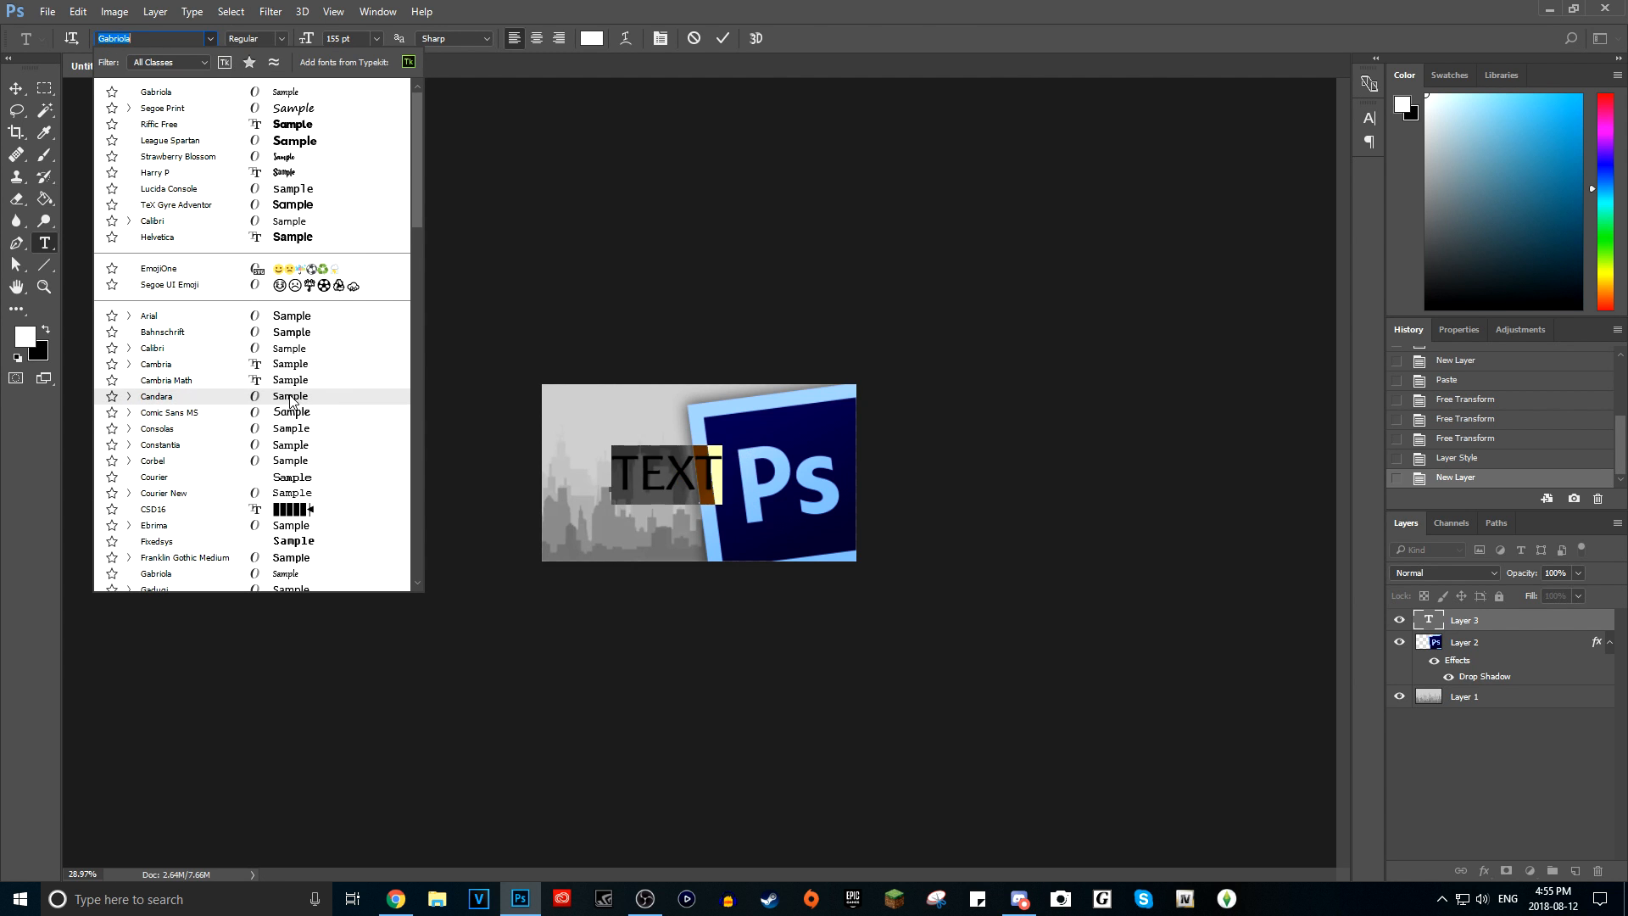
click(340, 156)
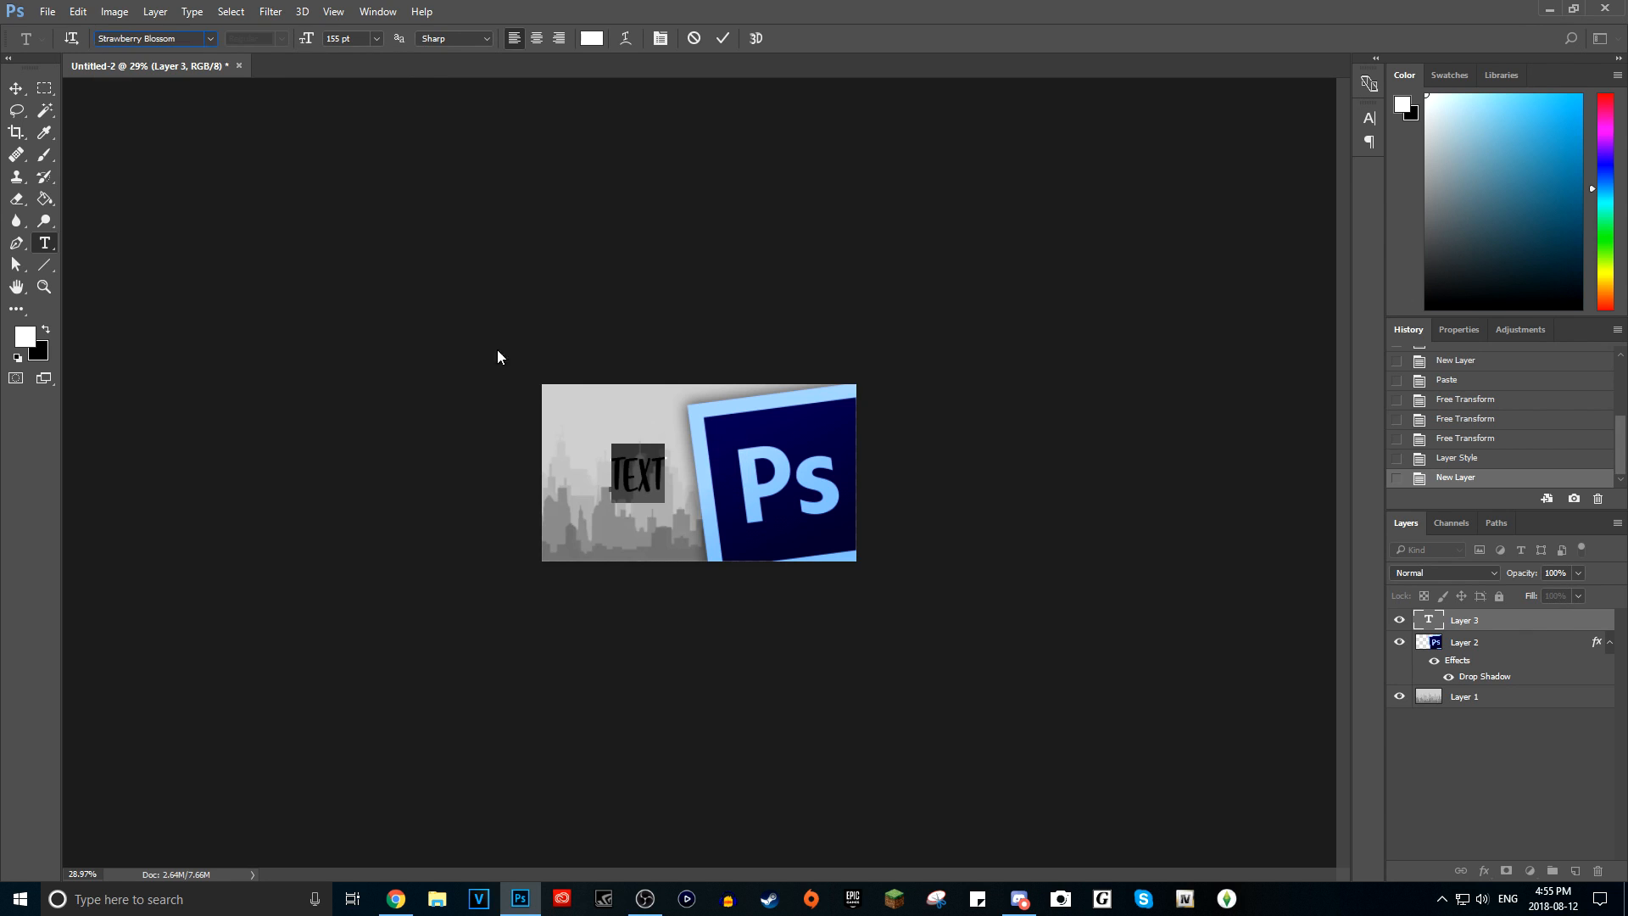
click(662, 474)
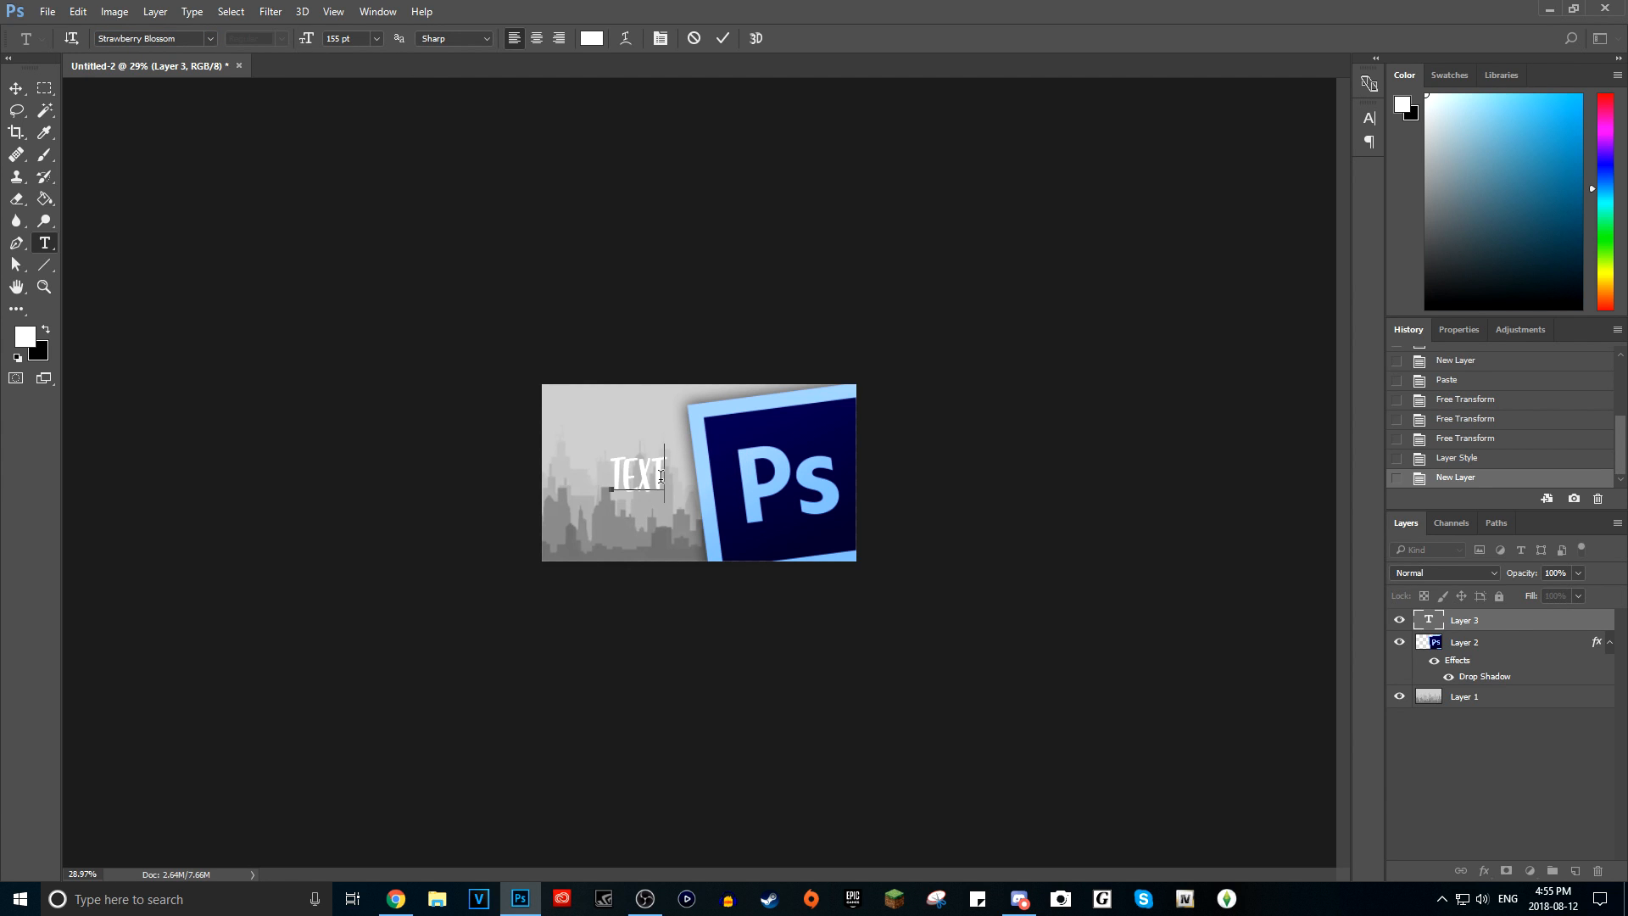
click(211, 39)
scroll(349, 297, down, 3)
scroll(381, 474, down, 2)
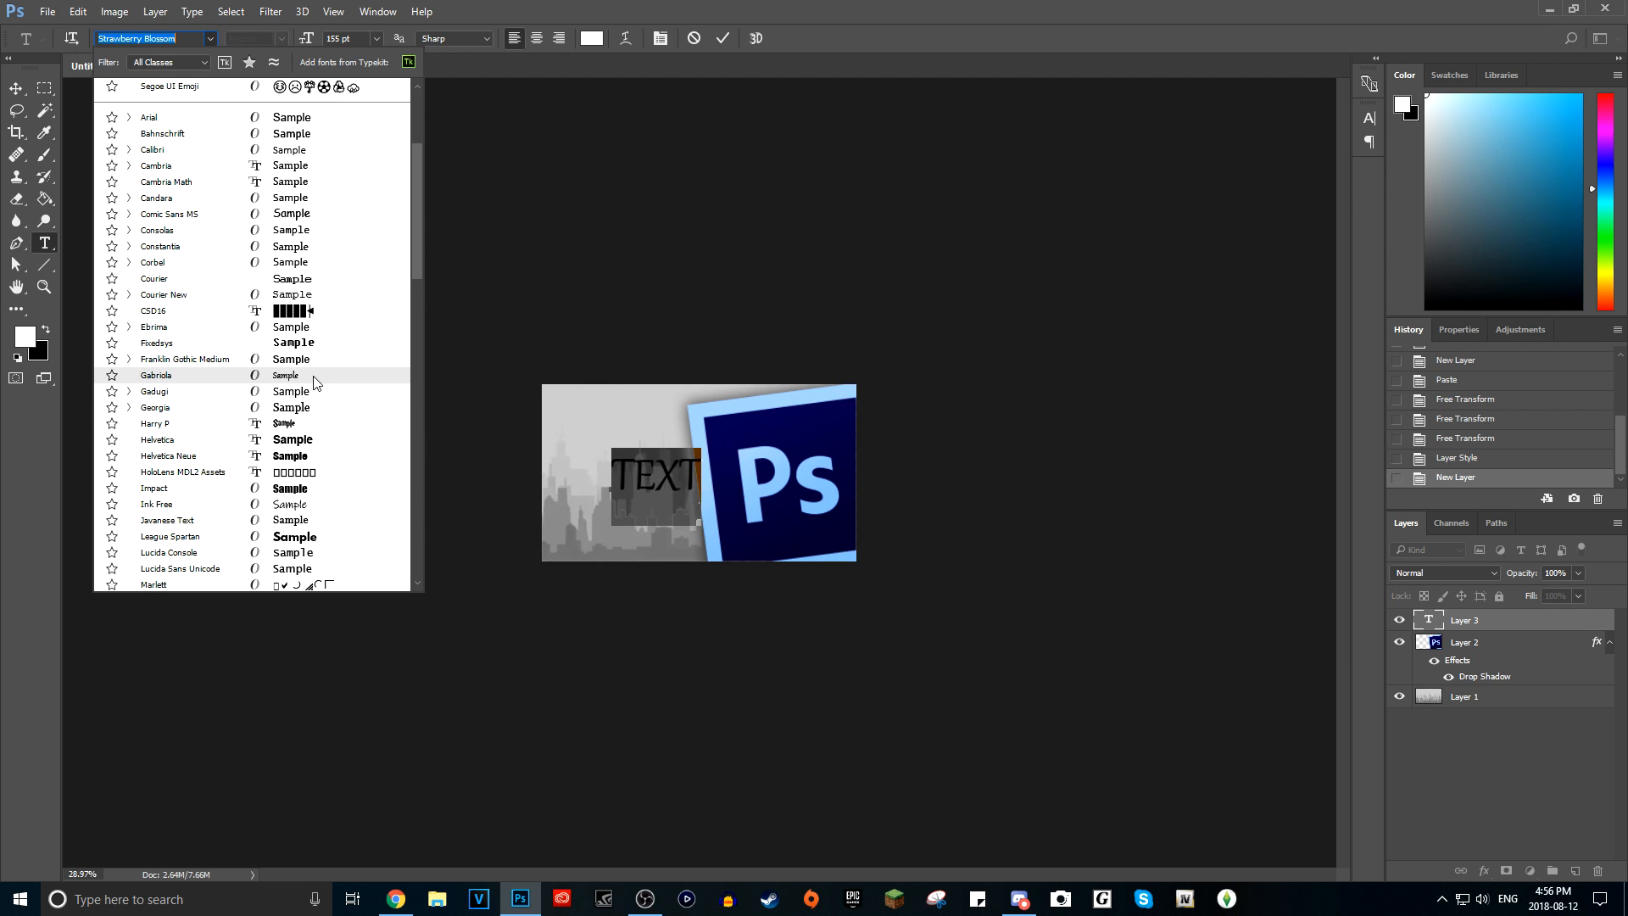
click(324, 504)
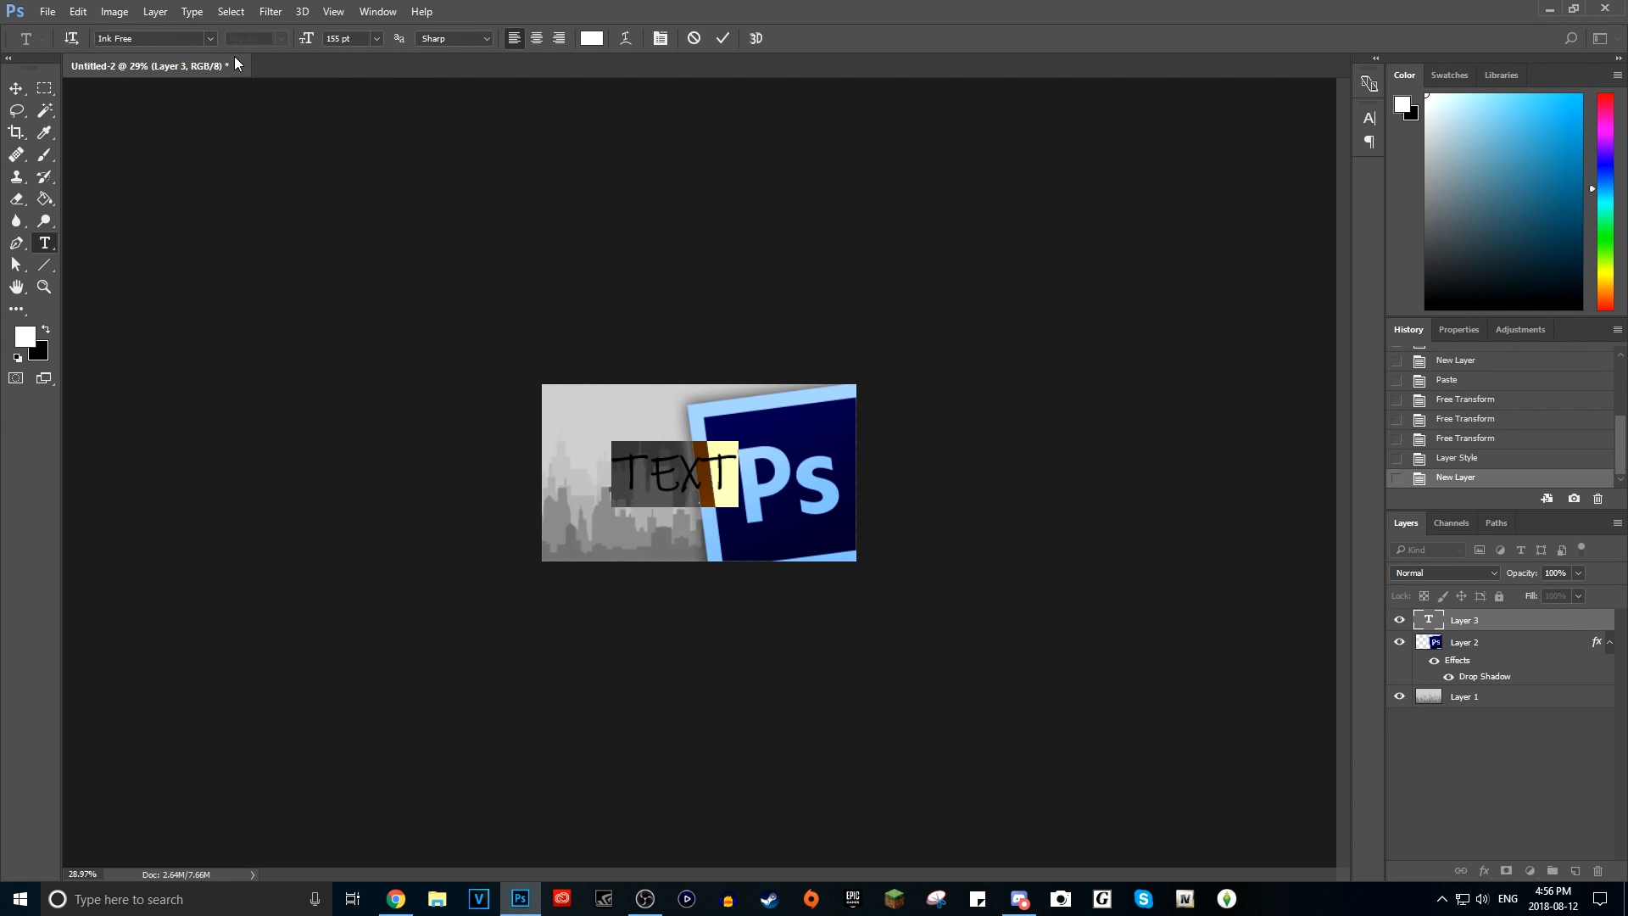
- Try the Impact font on the word TEXT
click(211, 39)
scroll(328, 339, down, 5)
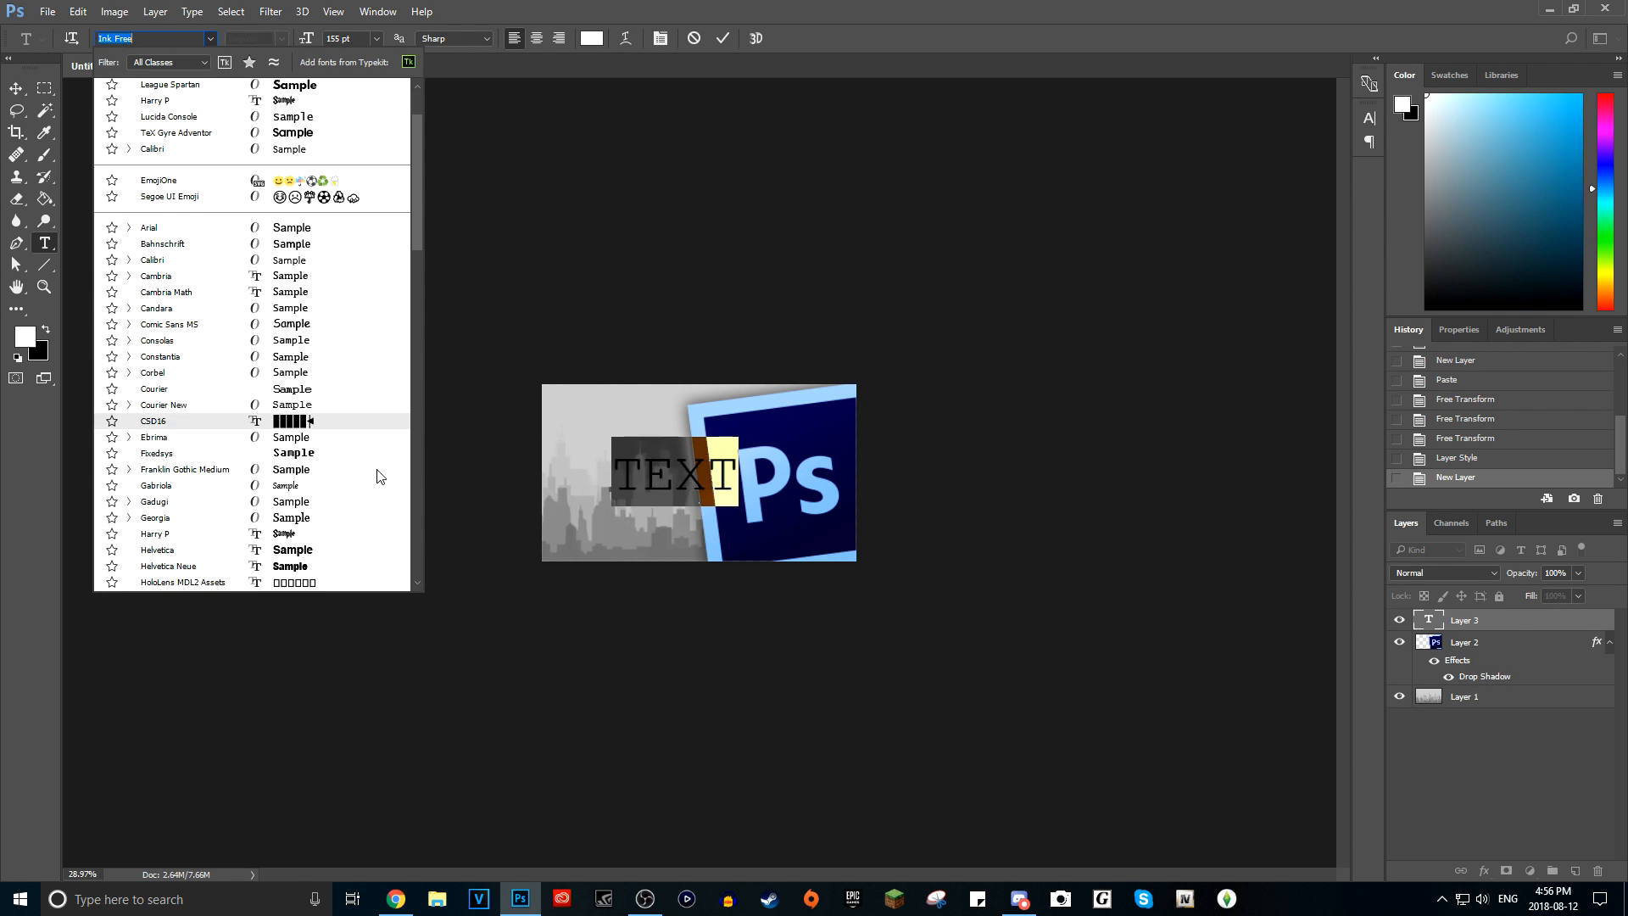
scroll(375, 492, down, 2)
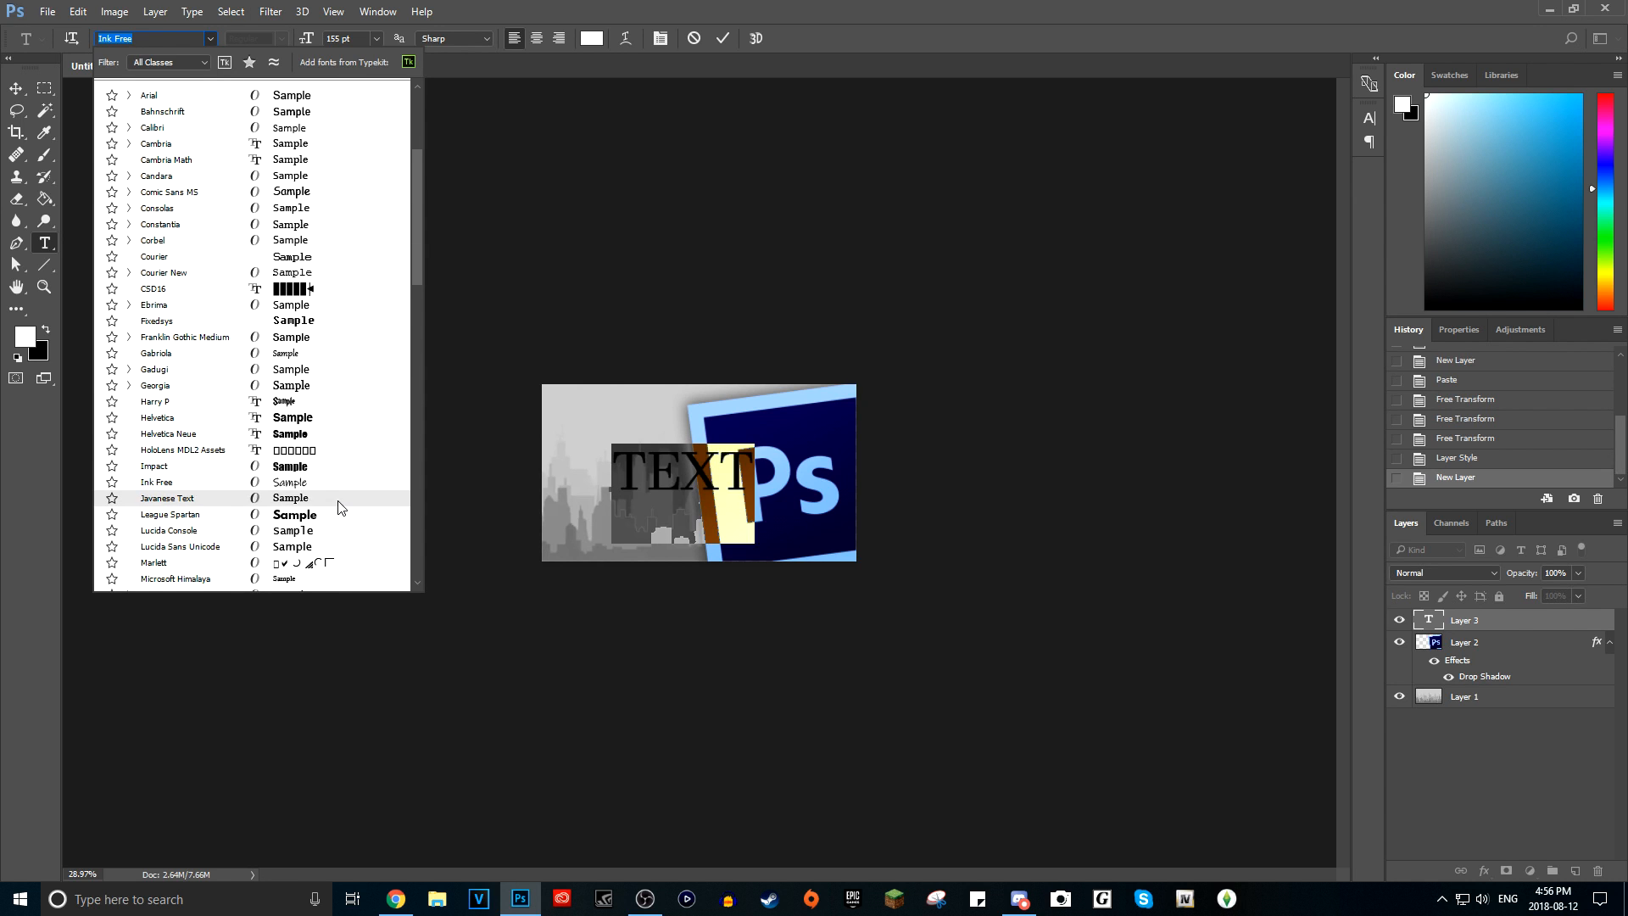
scroll(280, 483, down, 2)
click(273, 355)
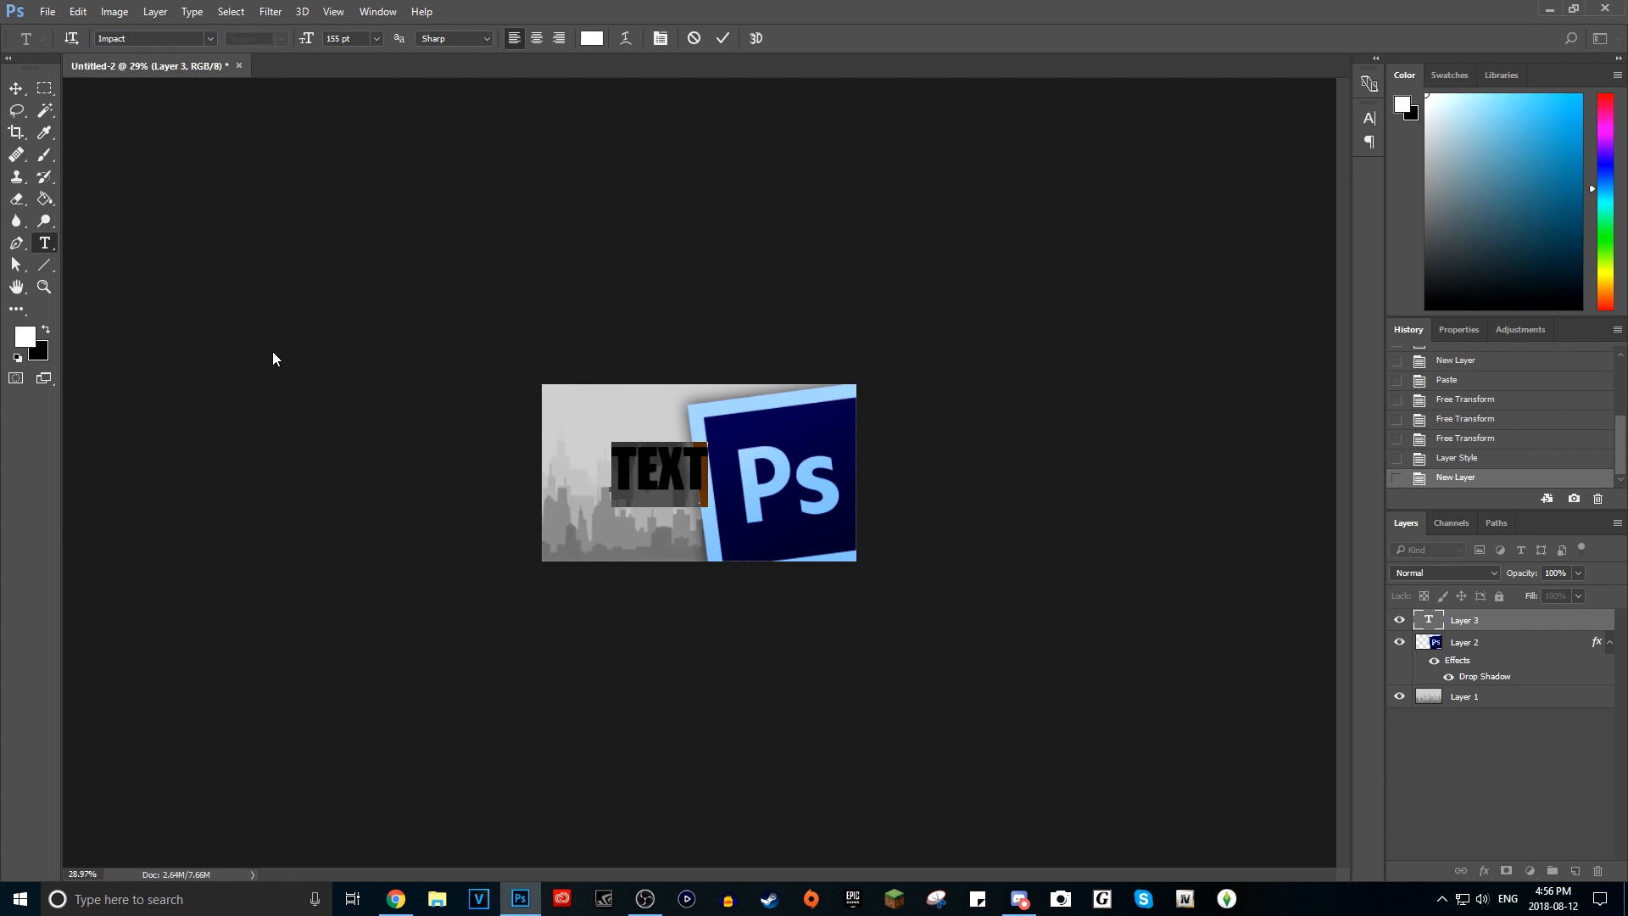
- Change the font of the word TEXT to League Spartan
click(694, 476)
double_click(699, 474)
click(211, 38)
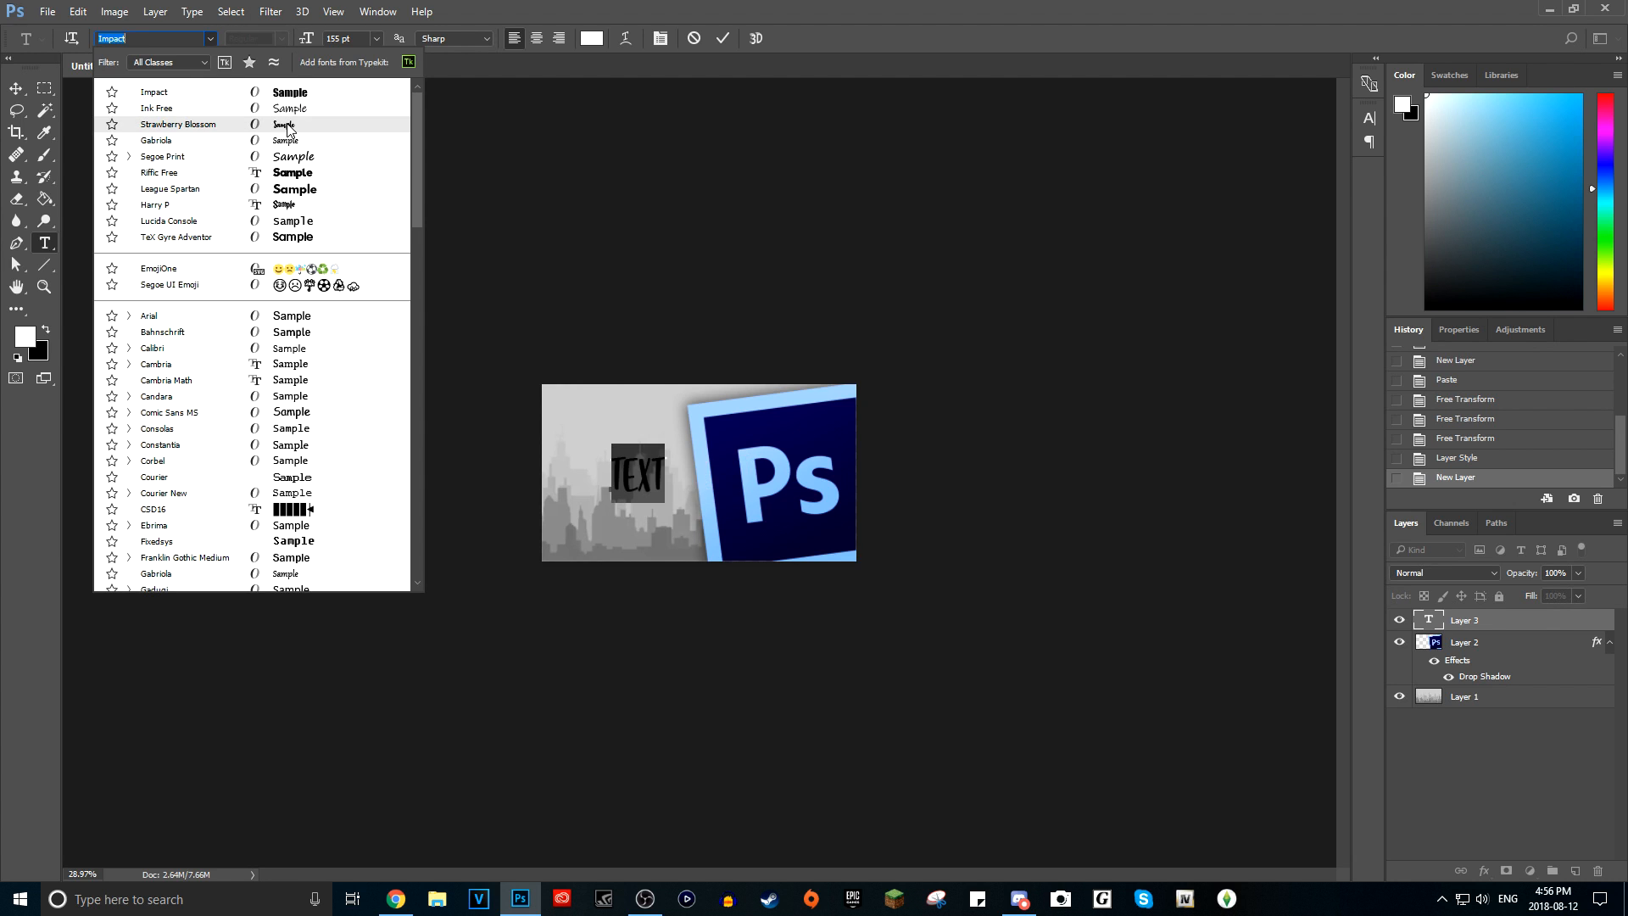
click(296, 188)
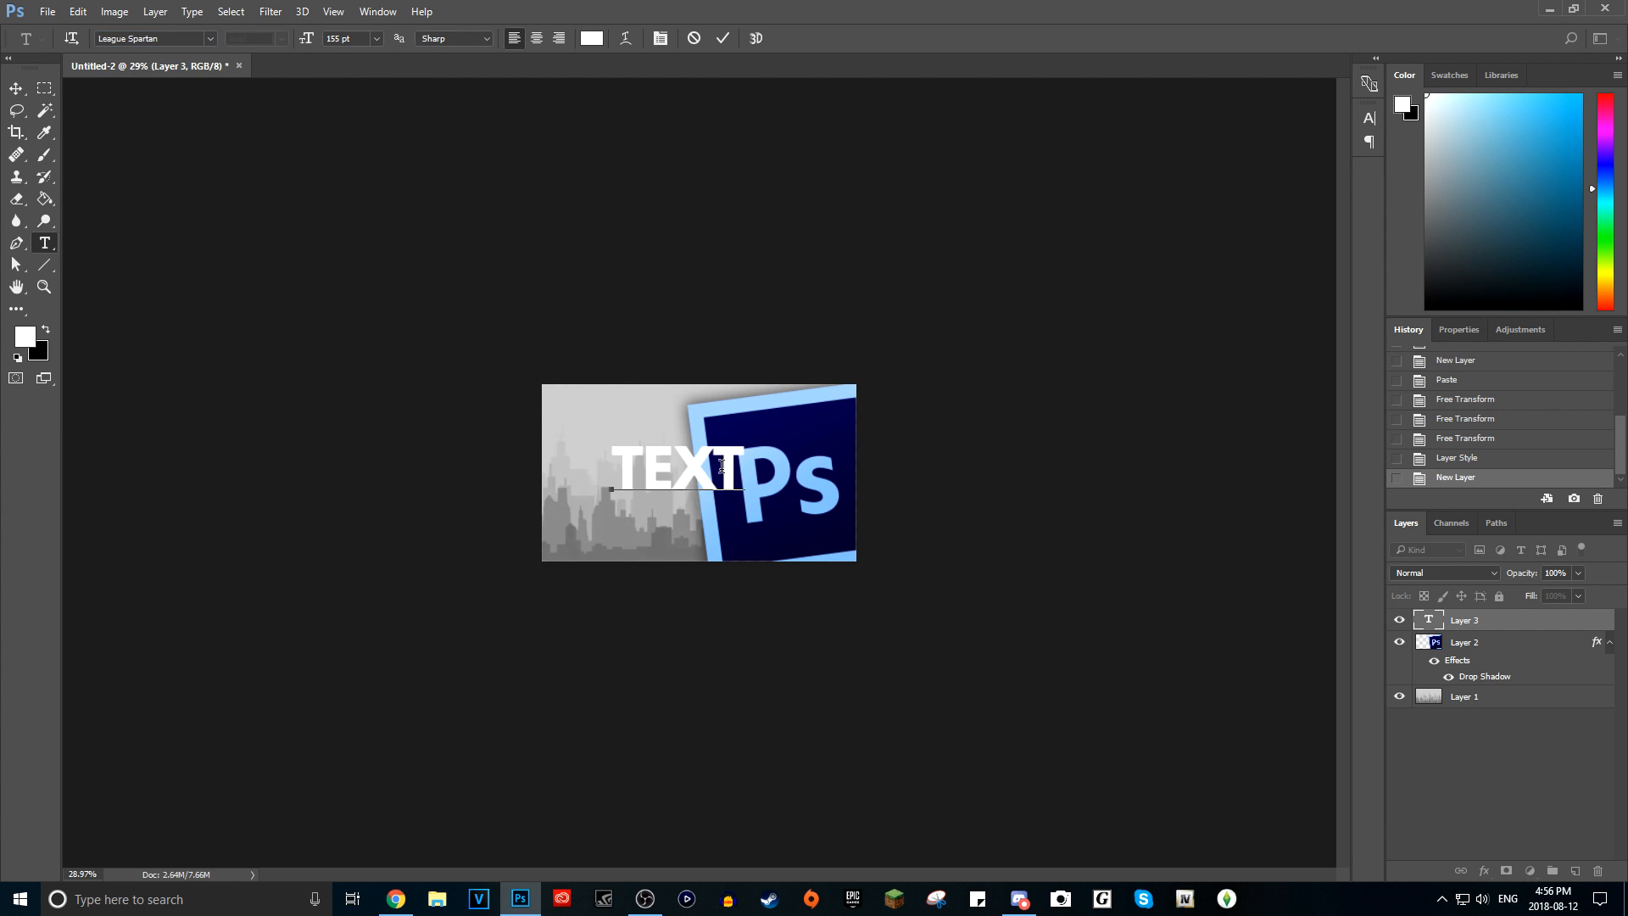
- Move the word TEXT up and left so it sits over the skyline, clear of the Photoshop logo
drag(743, 472, 534, 492)
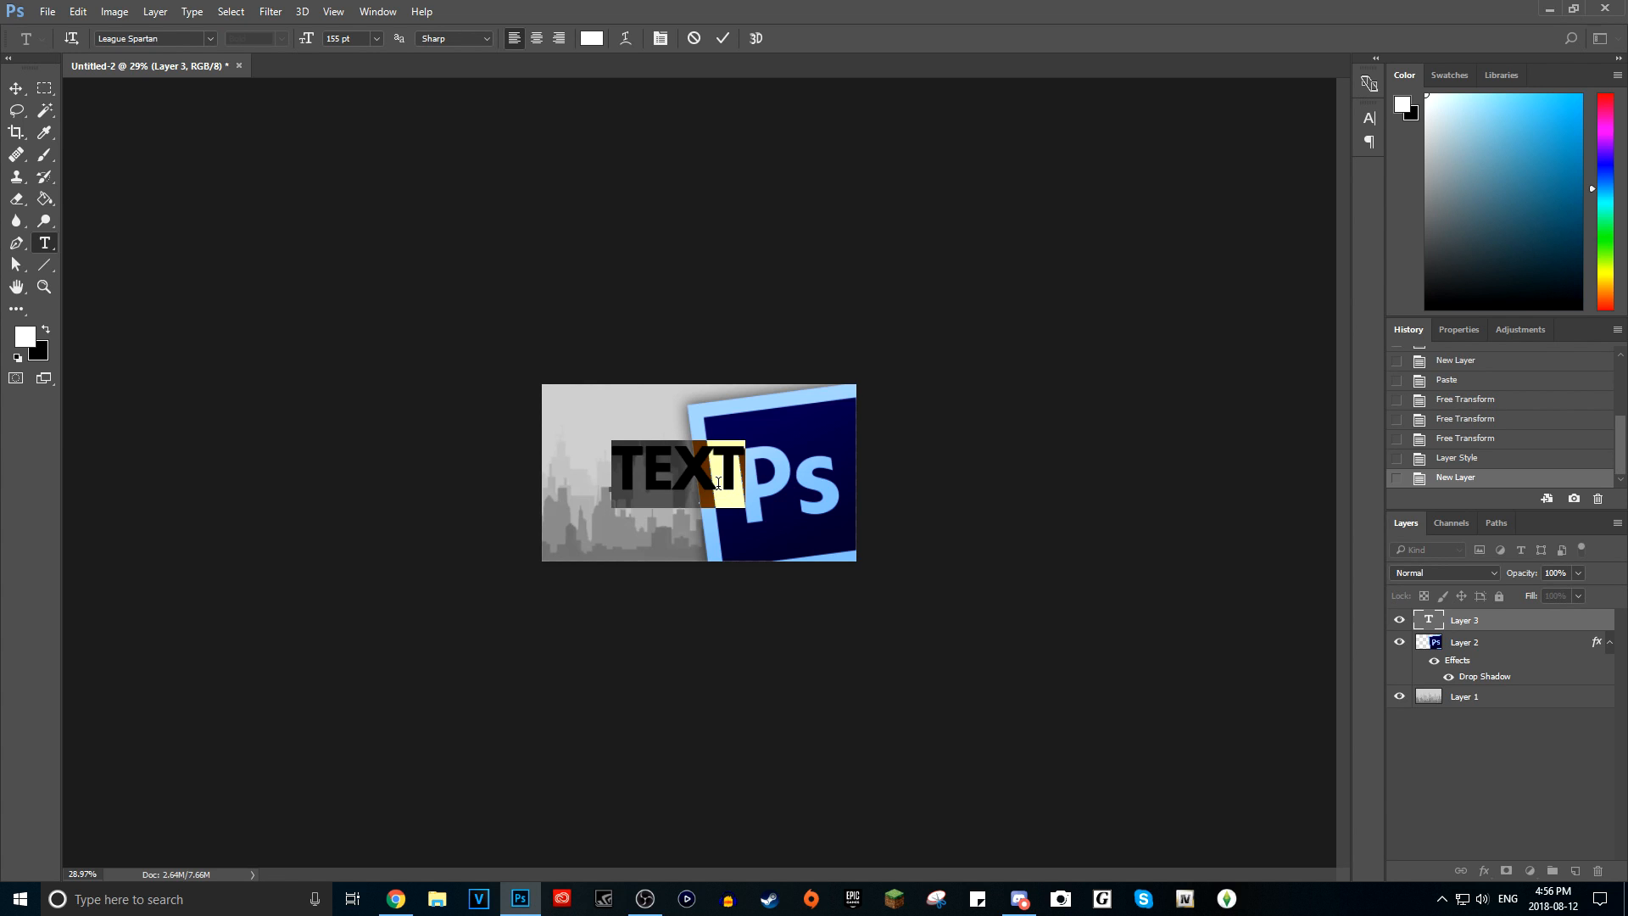
drag(730, 474, 542, 497)
click(730, 468)
double_click(747, 467)
drag(747, 467, 681, 453)
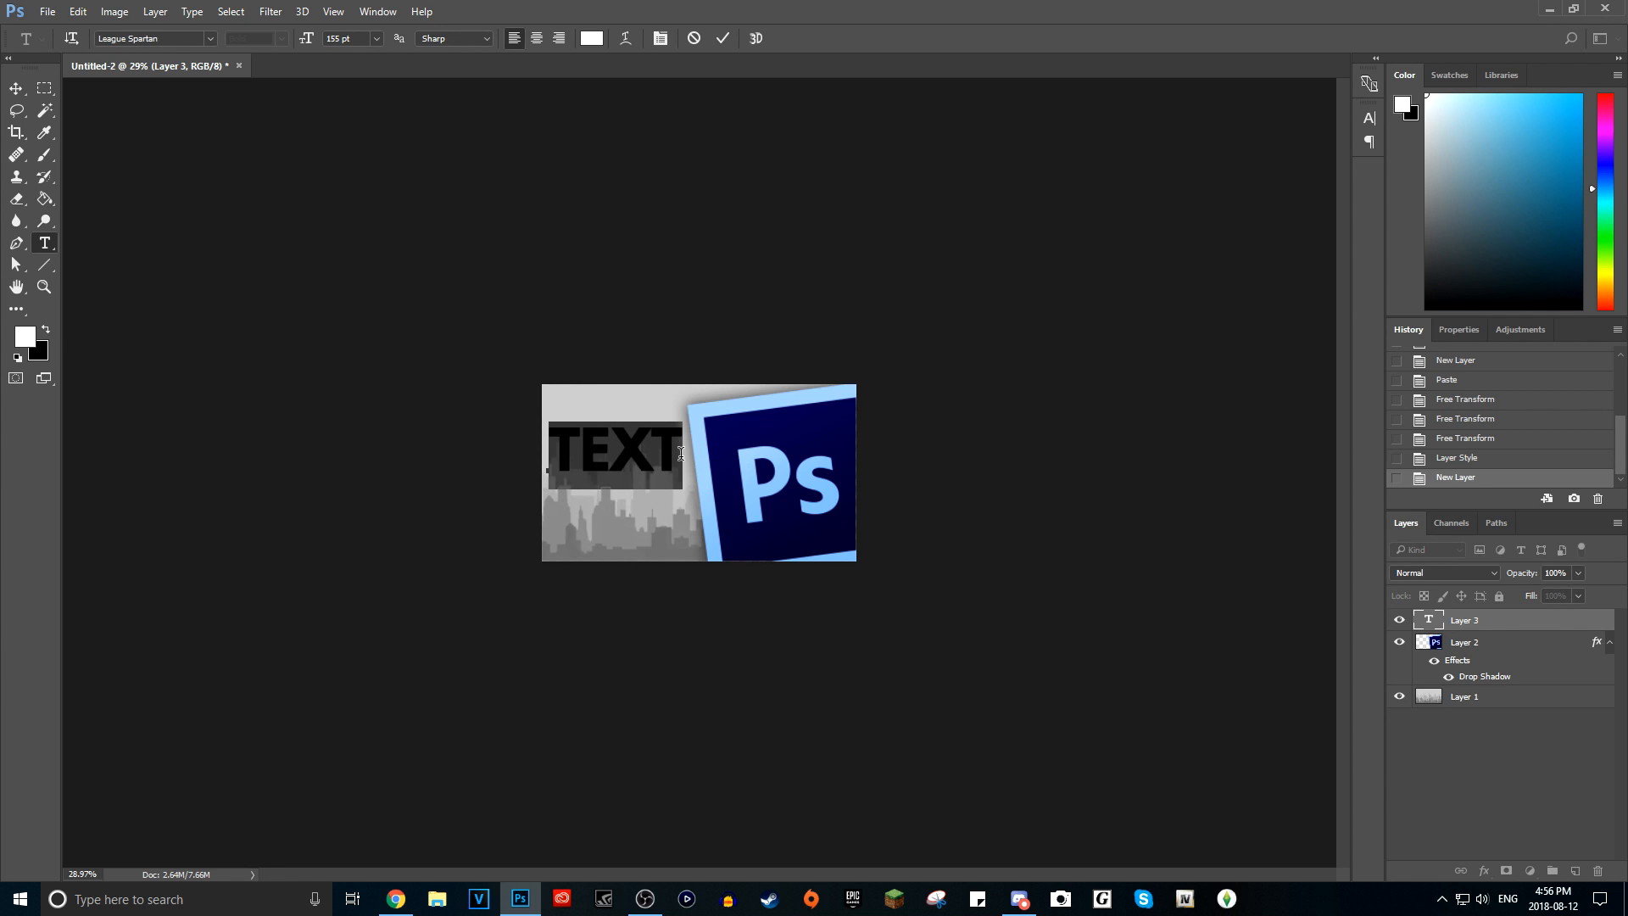
- Replace the word with MAKE, move it up against the canvas's left edge and commit the text
text(MAKe)
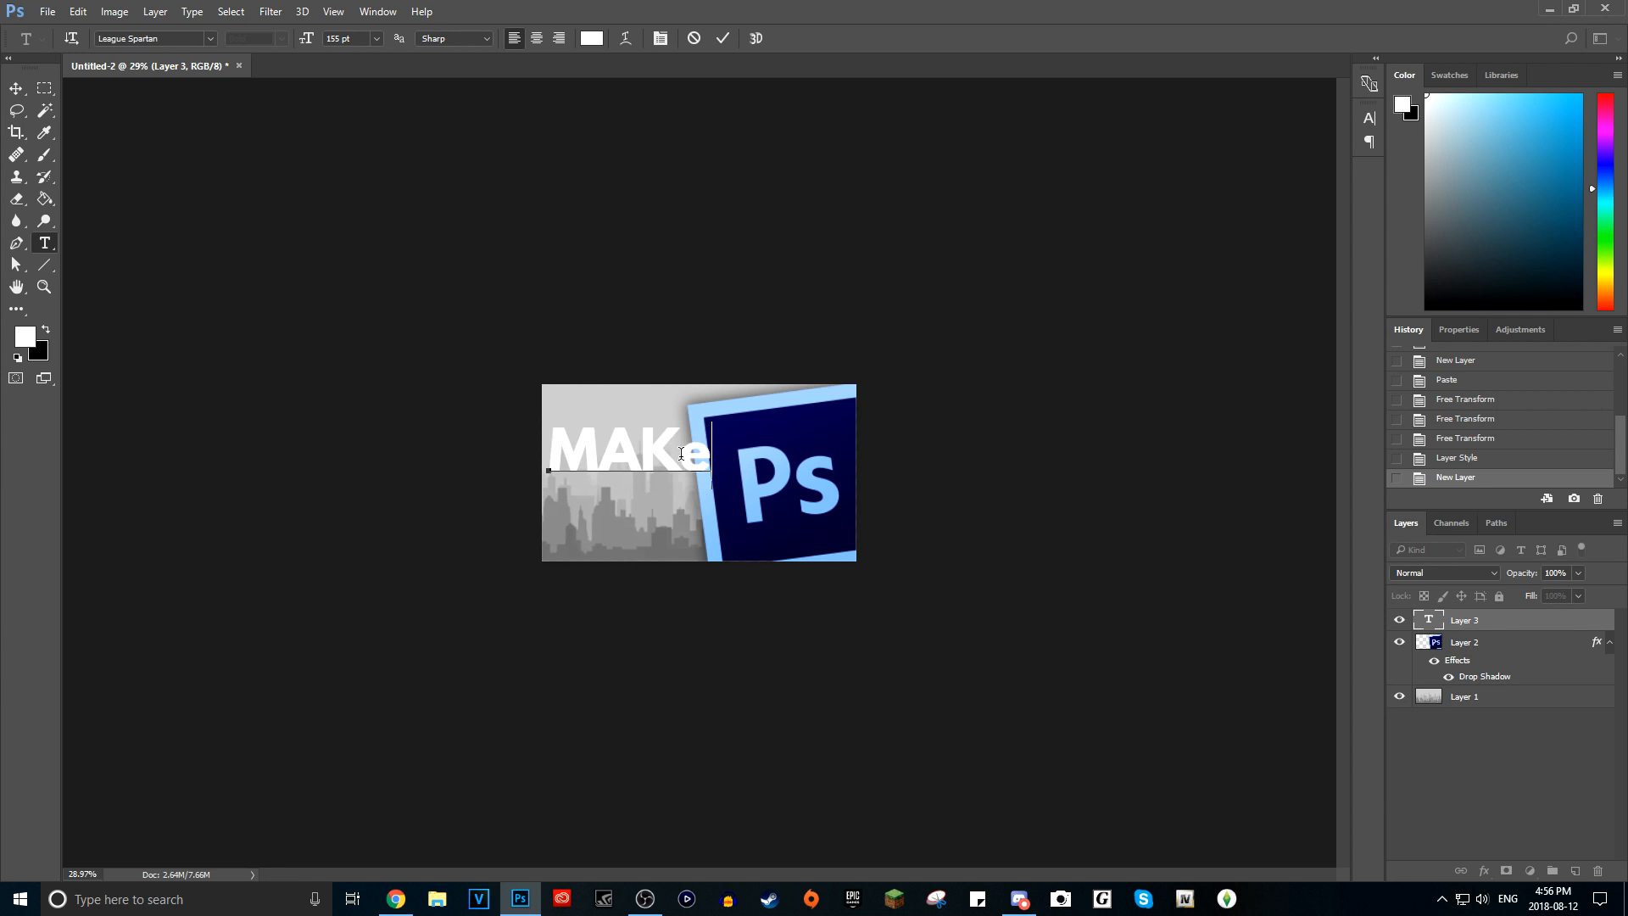
key(BackSpace)
text(E)
key(ctrl+a)
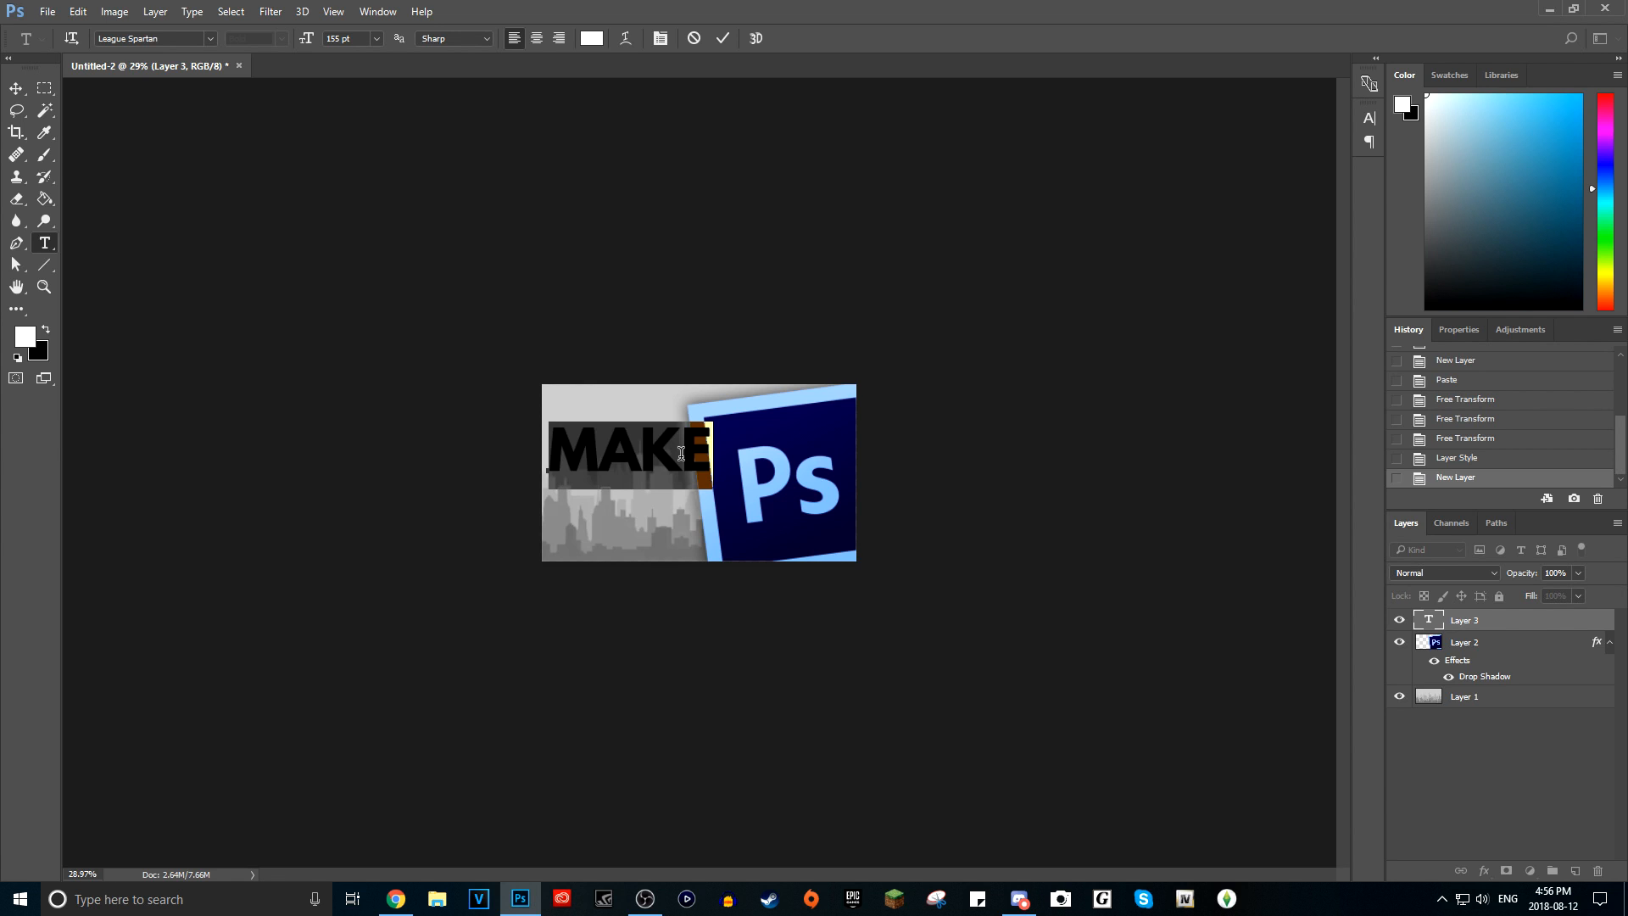
drag(683, 528, 676, 518)
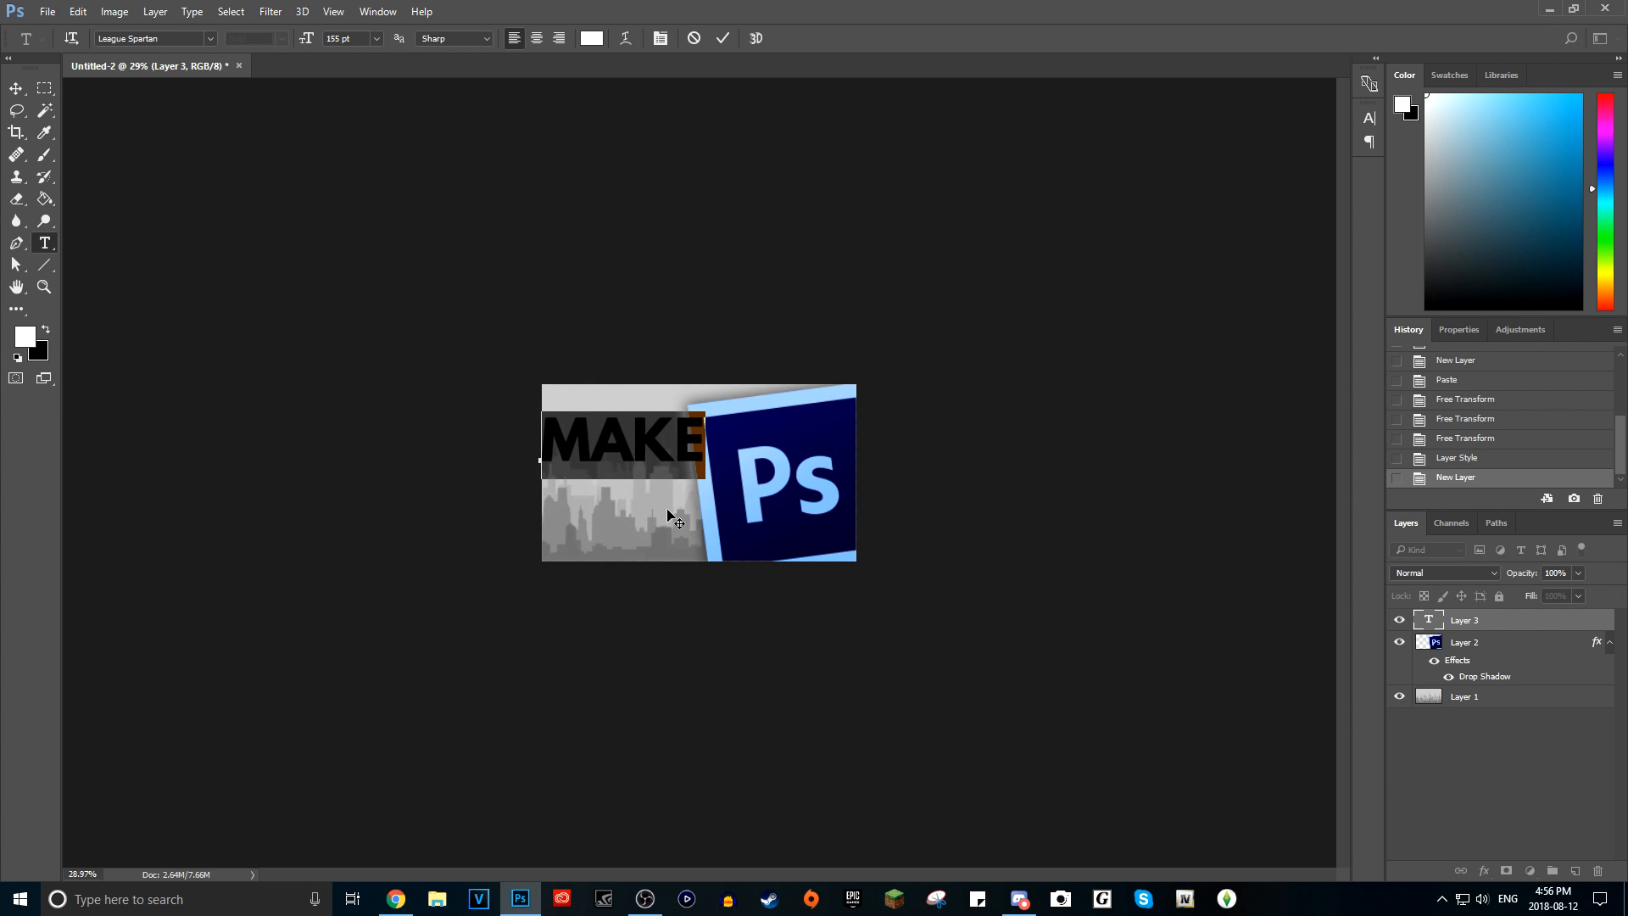
click(698, 424)
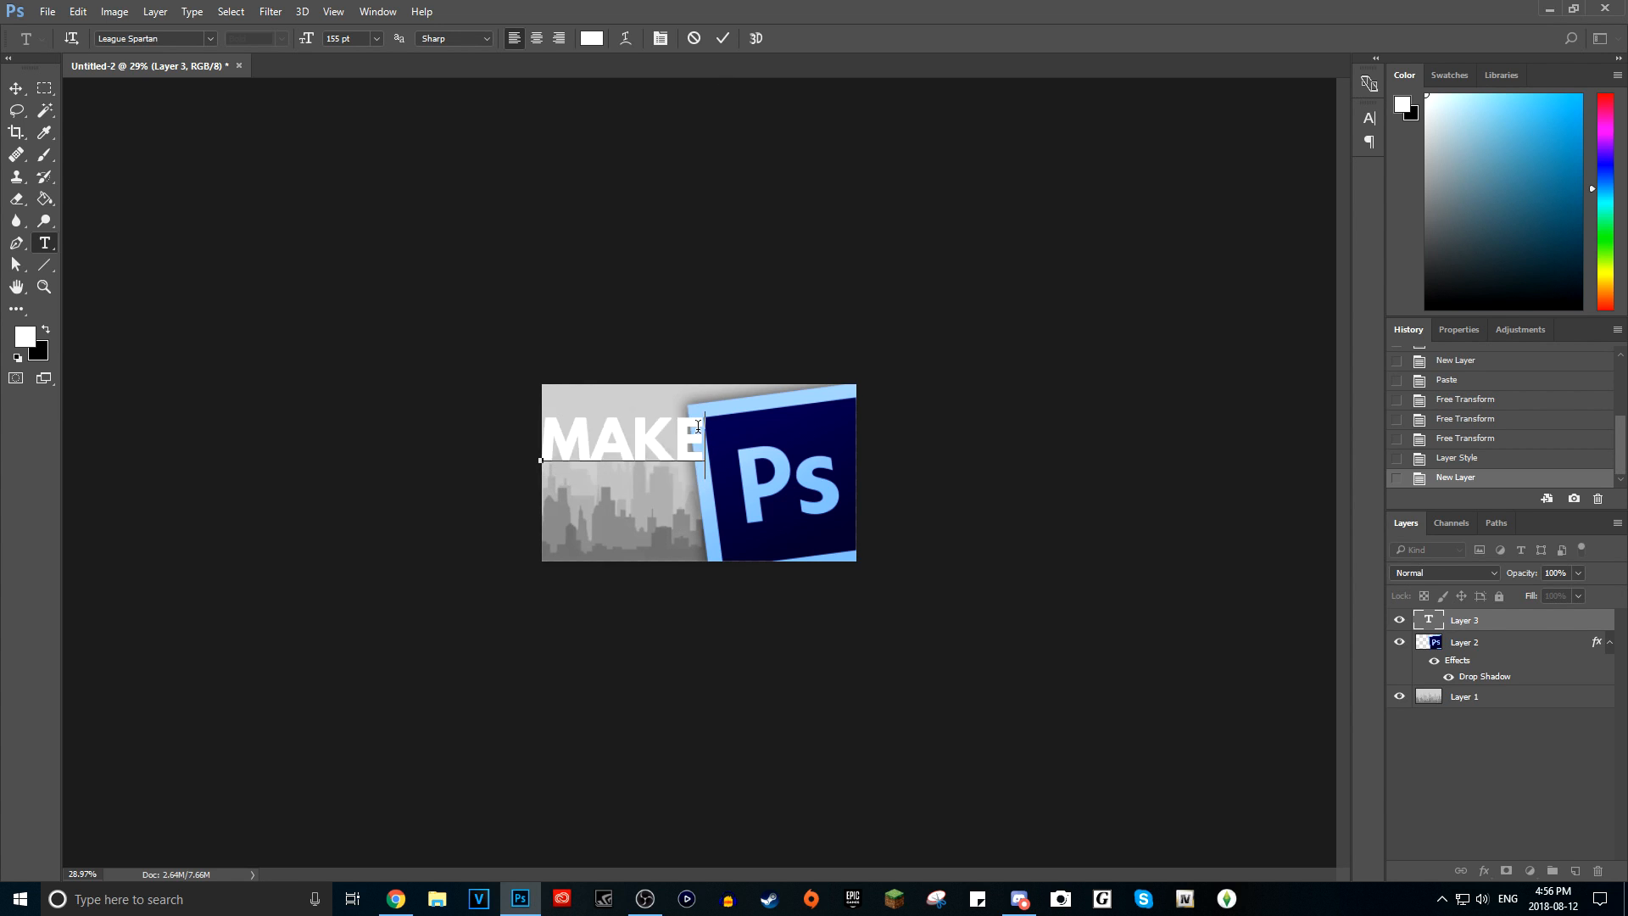
click(721, 37)
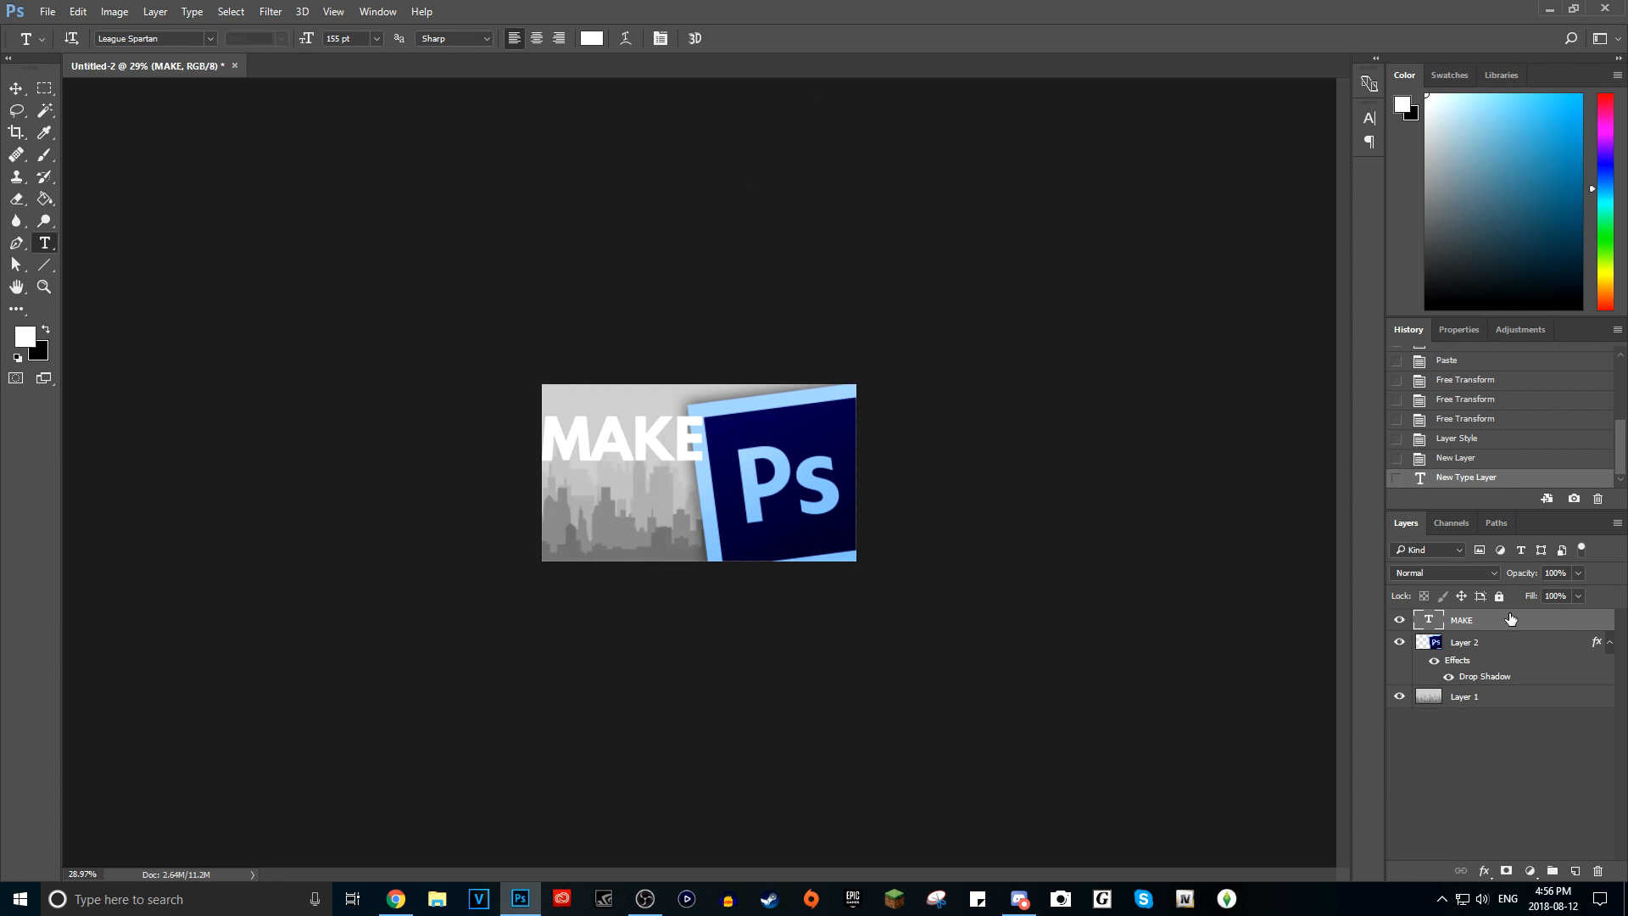
- Add the word GREAT on a new layer and move it beneath MAKE against the canvas's left edge
key(ctrl+shift+n)
key(Return)
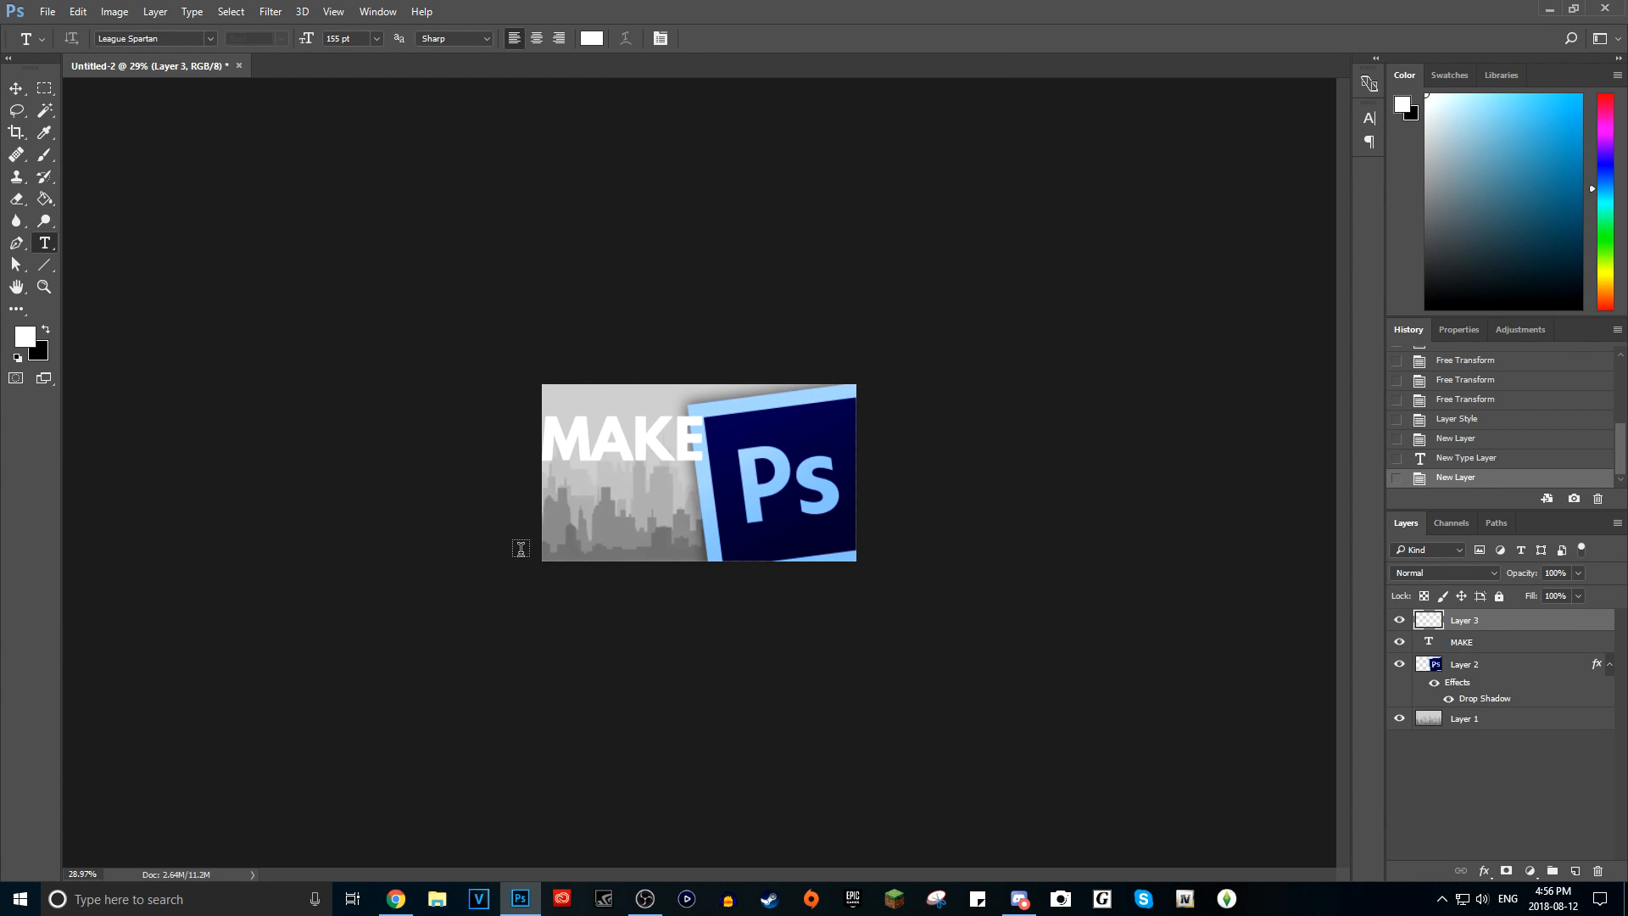
click(550, 490)
text(G)
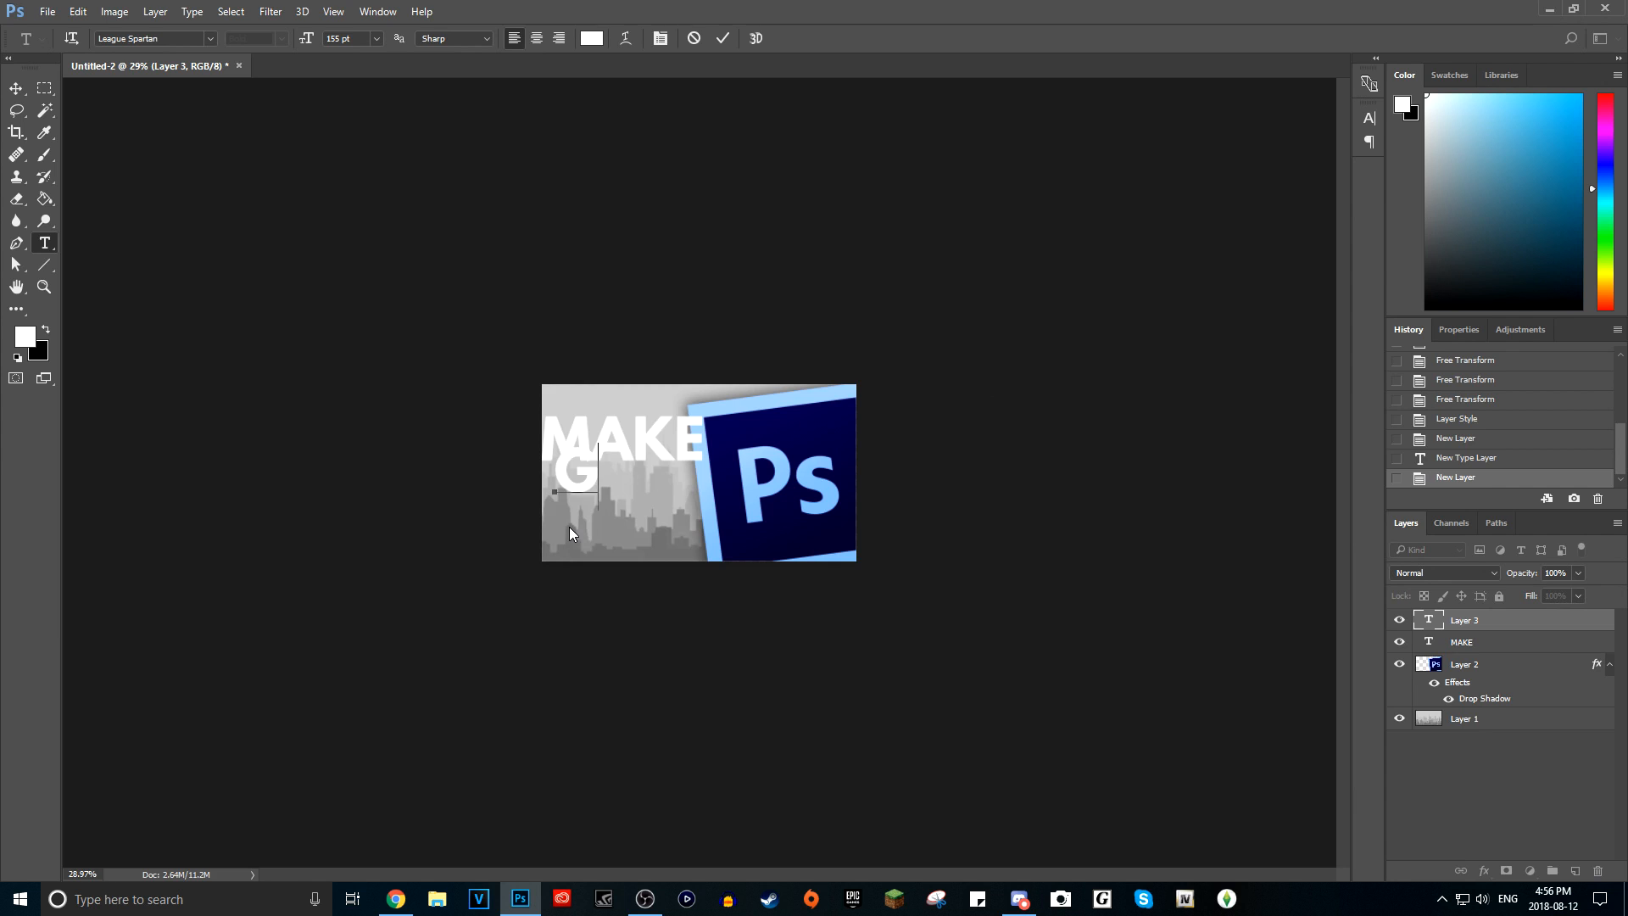
text(REAT)
key(ctrl+a)
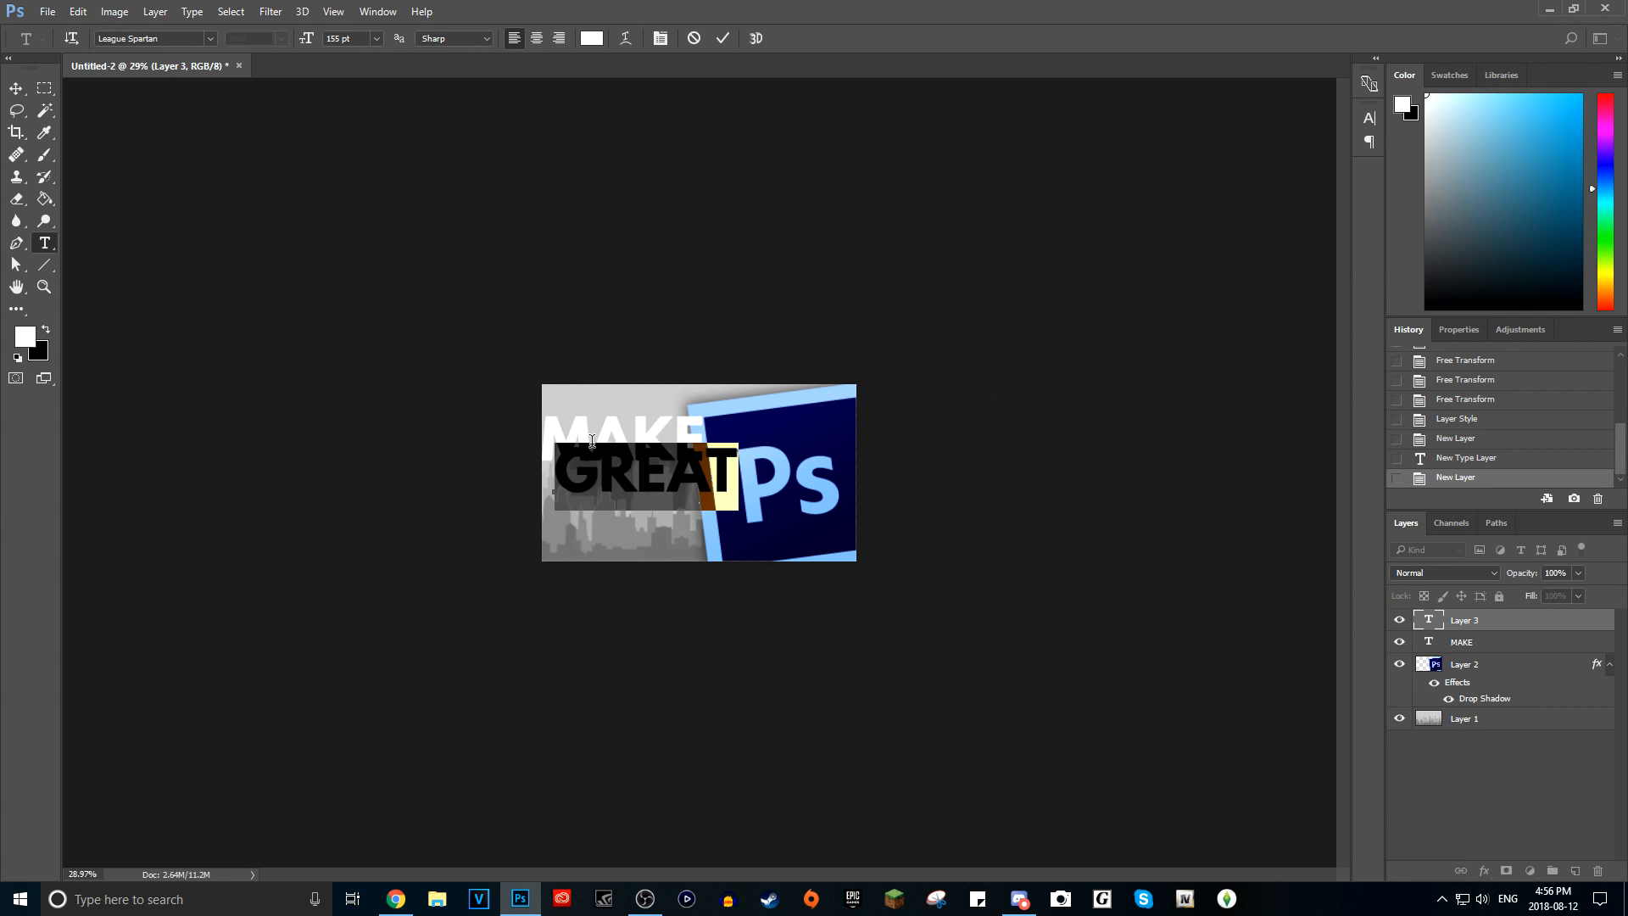
click(605, 555)
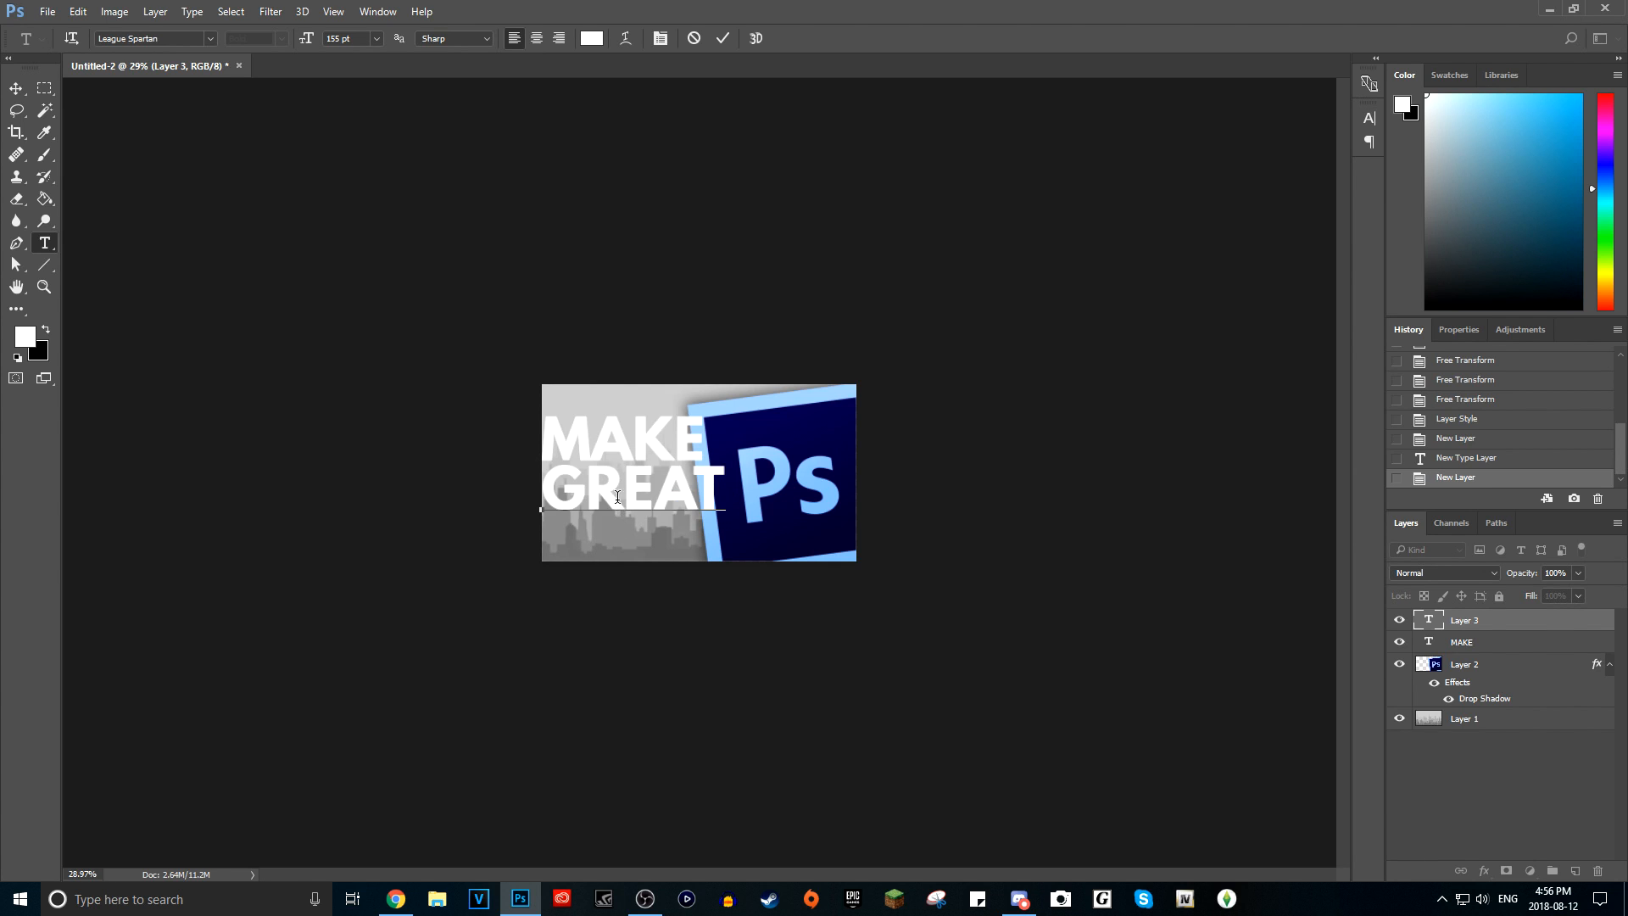
- Set the font size of GREAT to 136 pt to match the width of MAKE and move it up close beneath it
click(662, 505)
key(ctrl+a)
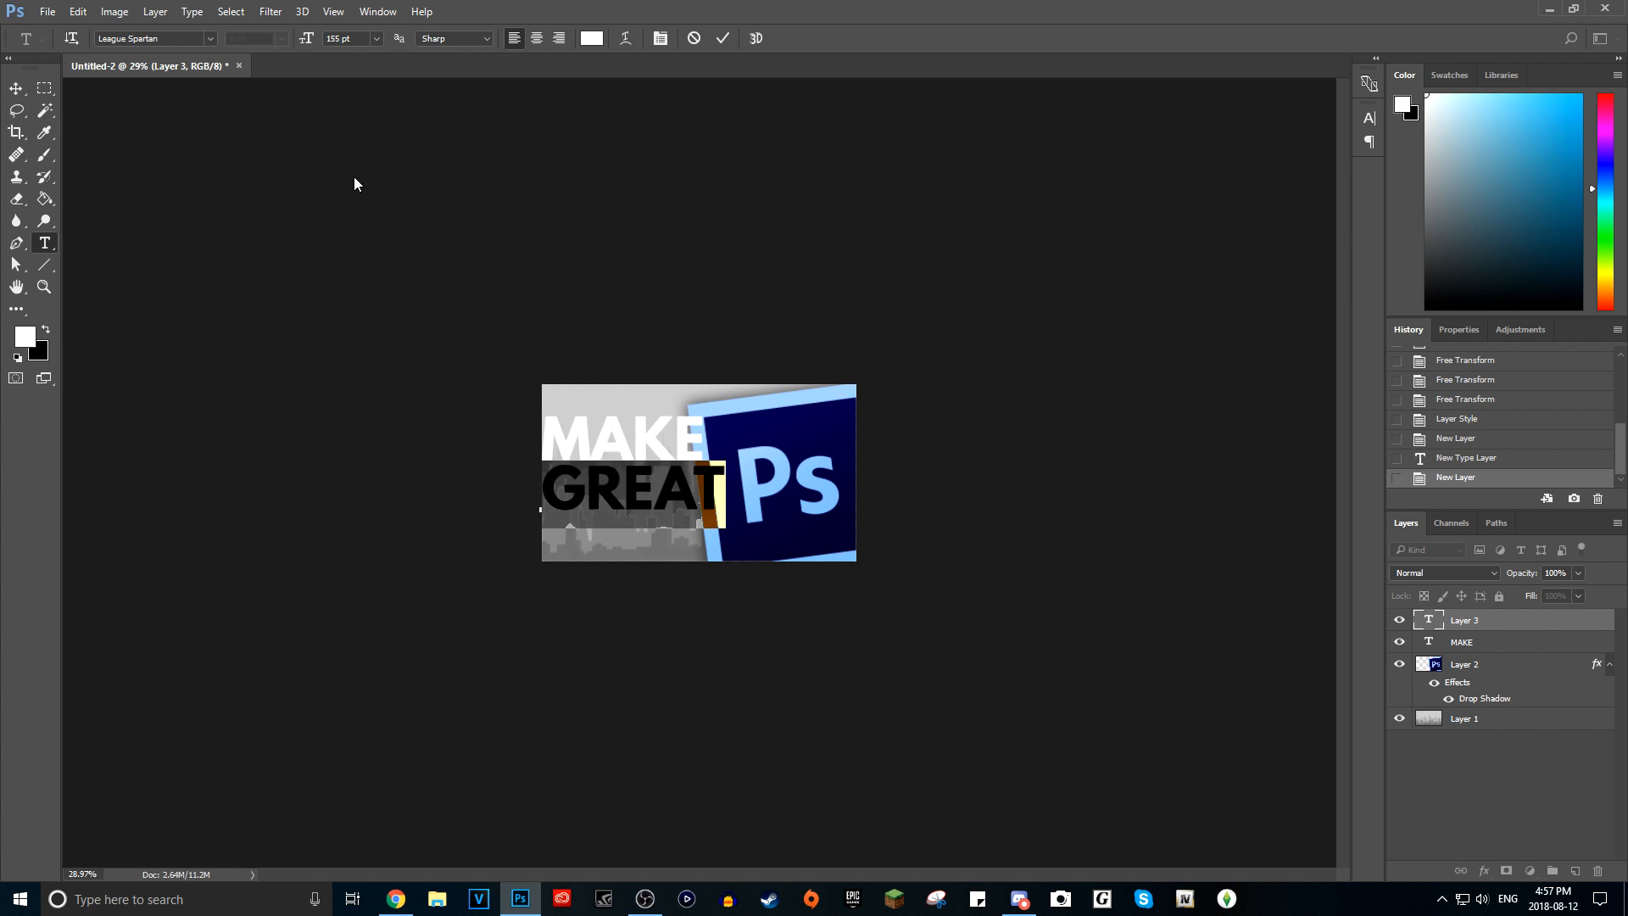
drag(306, 45, 290, 49)
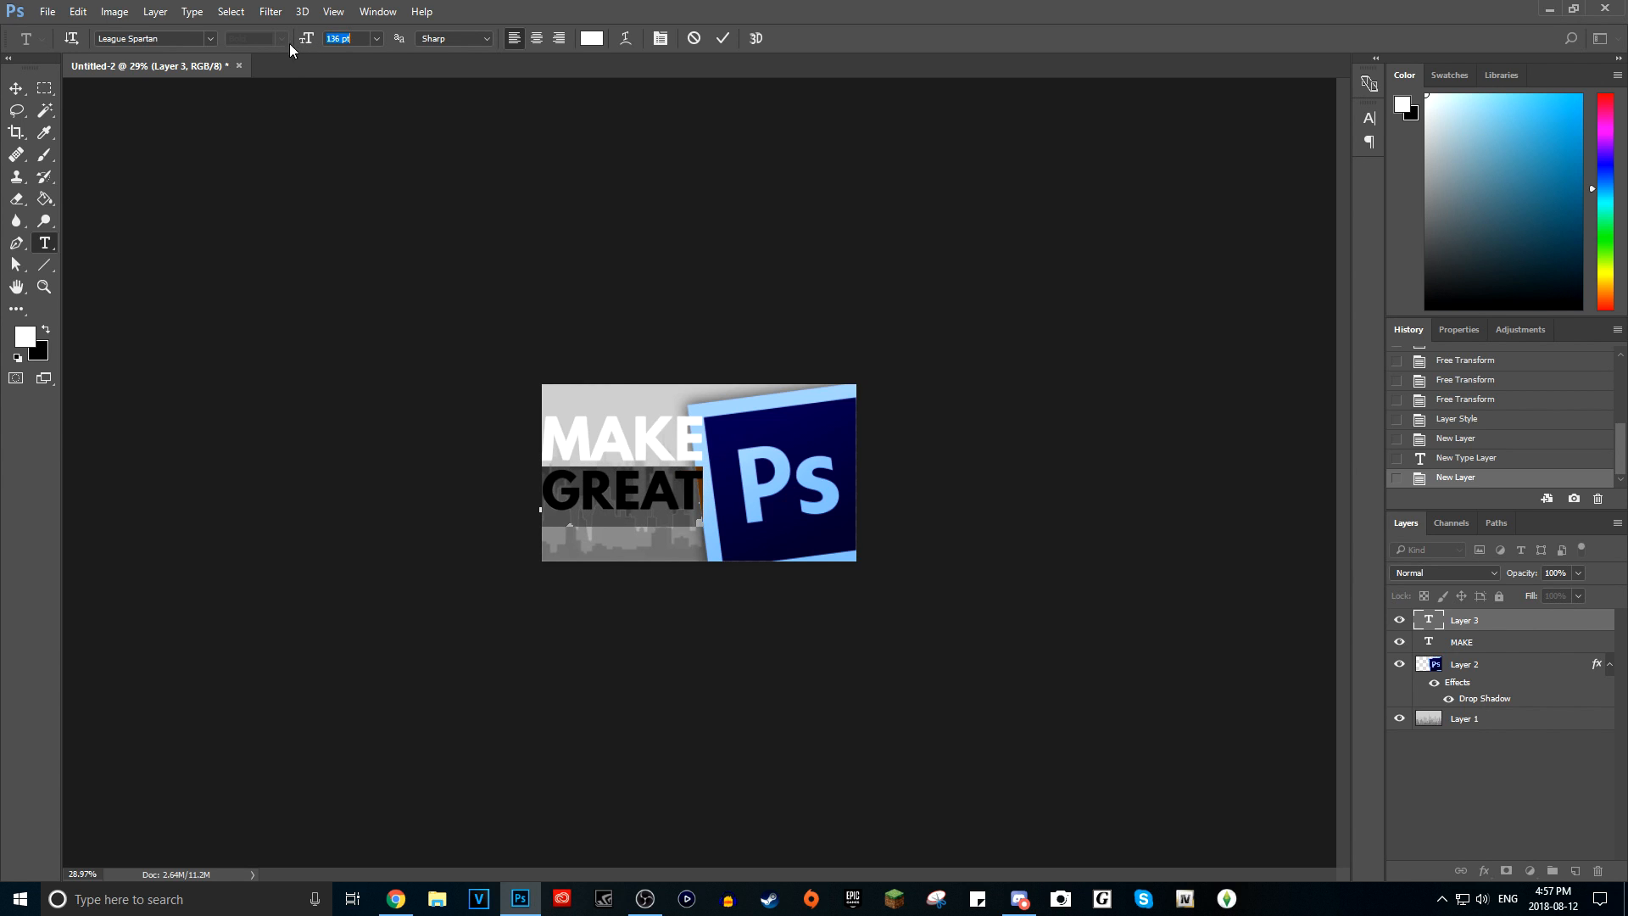
click(651, 501)
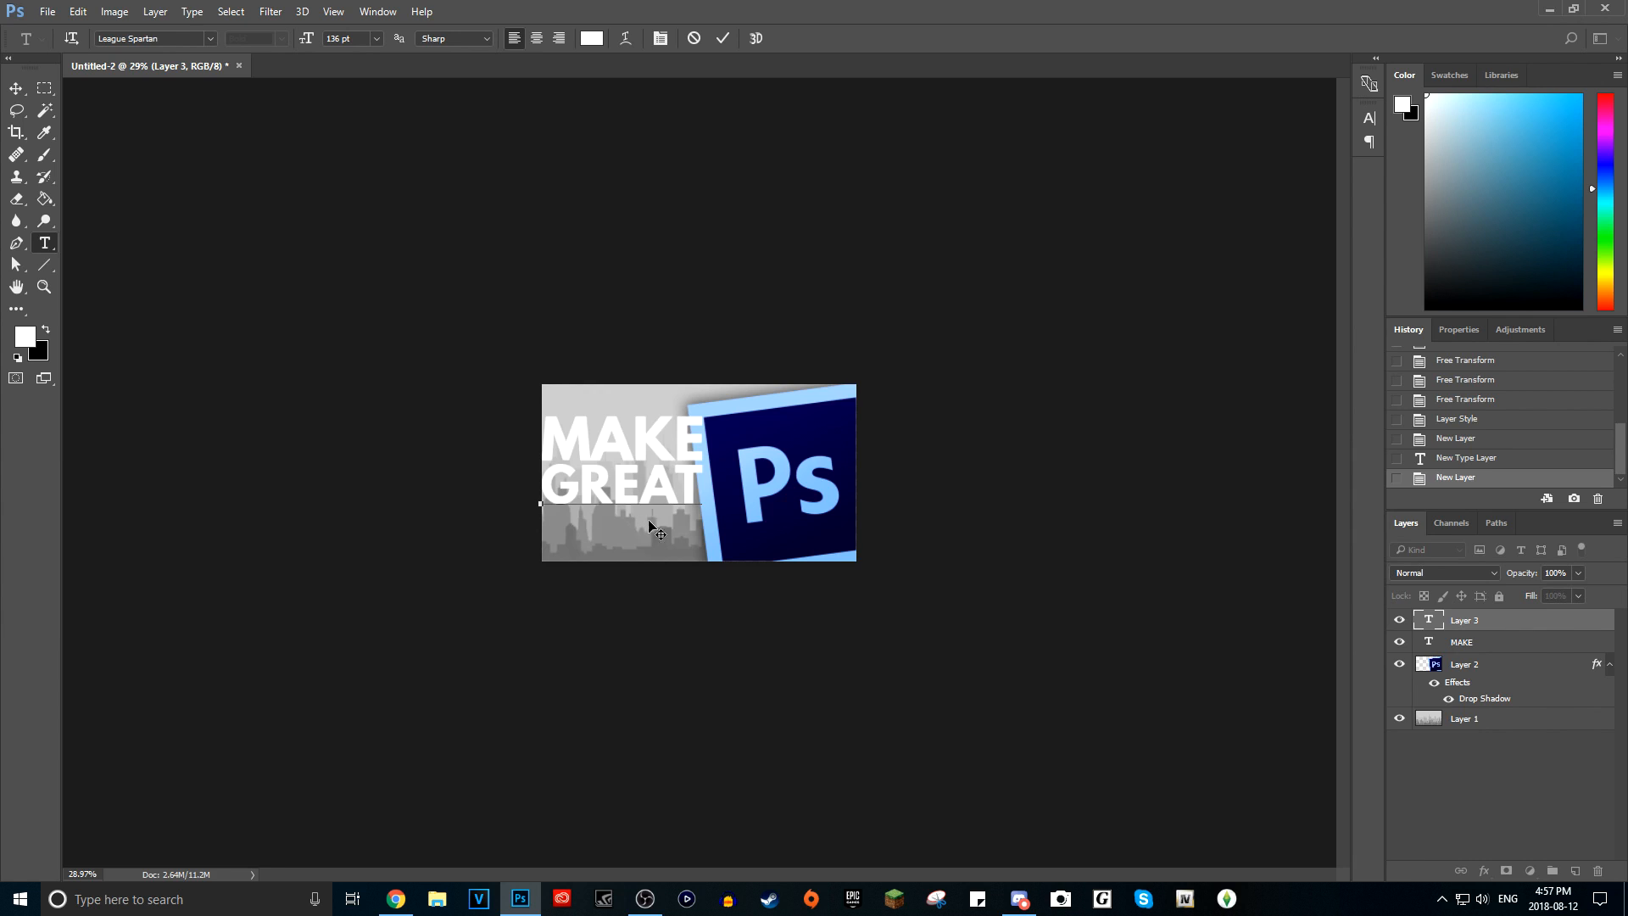
- Nudge GREAT slightly so its edges line up with MAKE, and commit the text
double_click(639, 478)
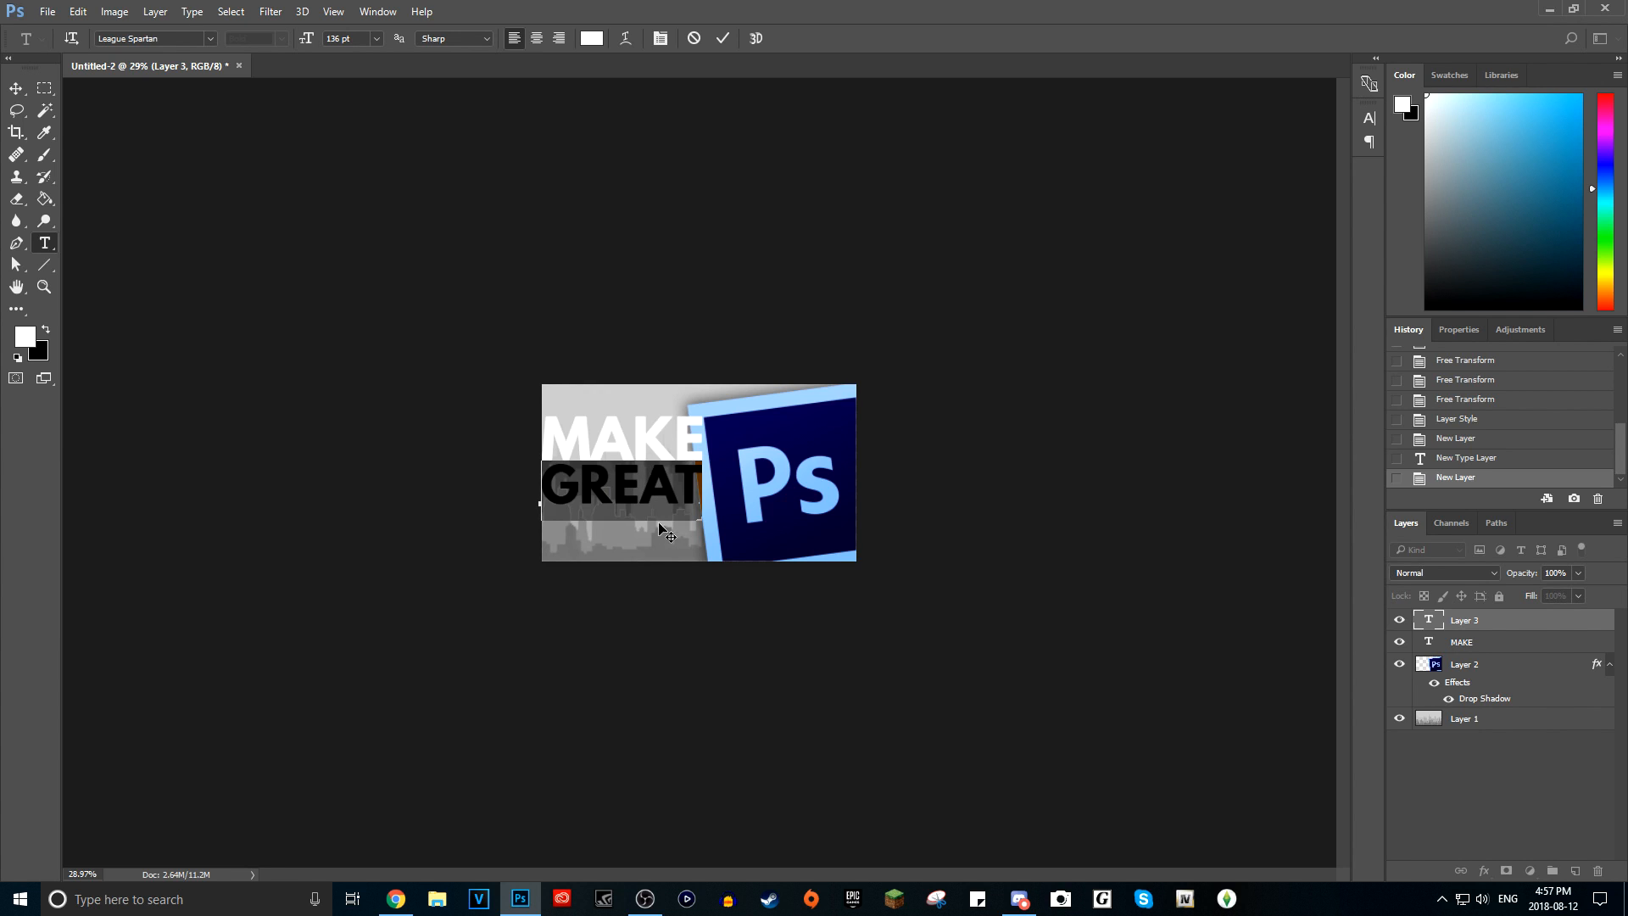
drag(667, 554, 664, 557)
click(664, 508)
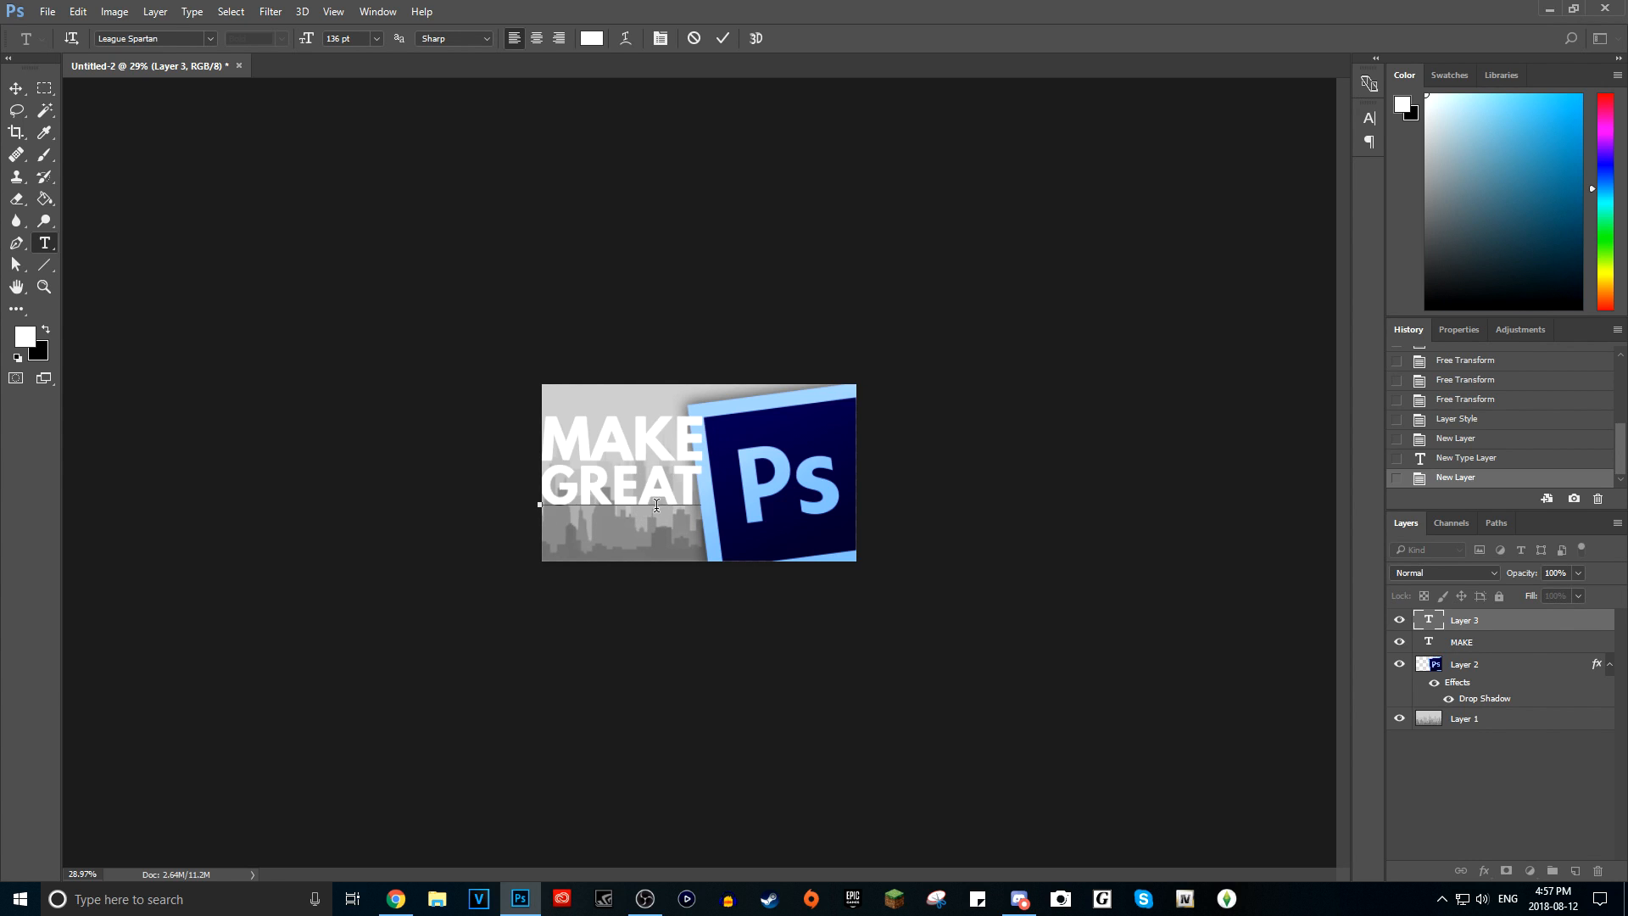
key(ctrl+a)
drag(631, 538, 633, 537)
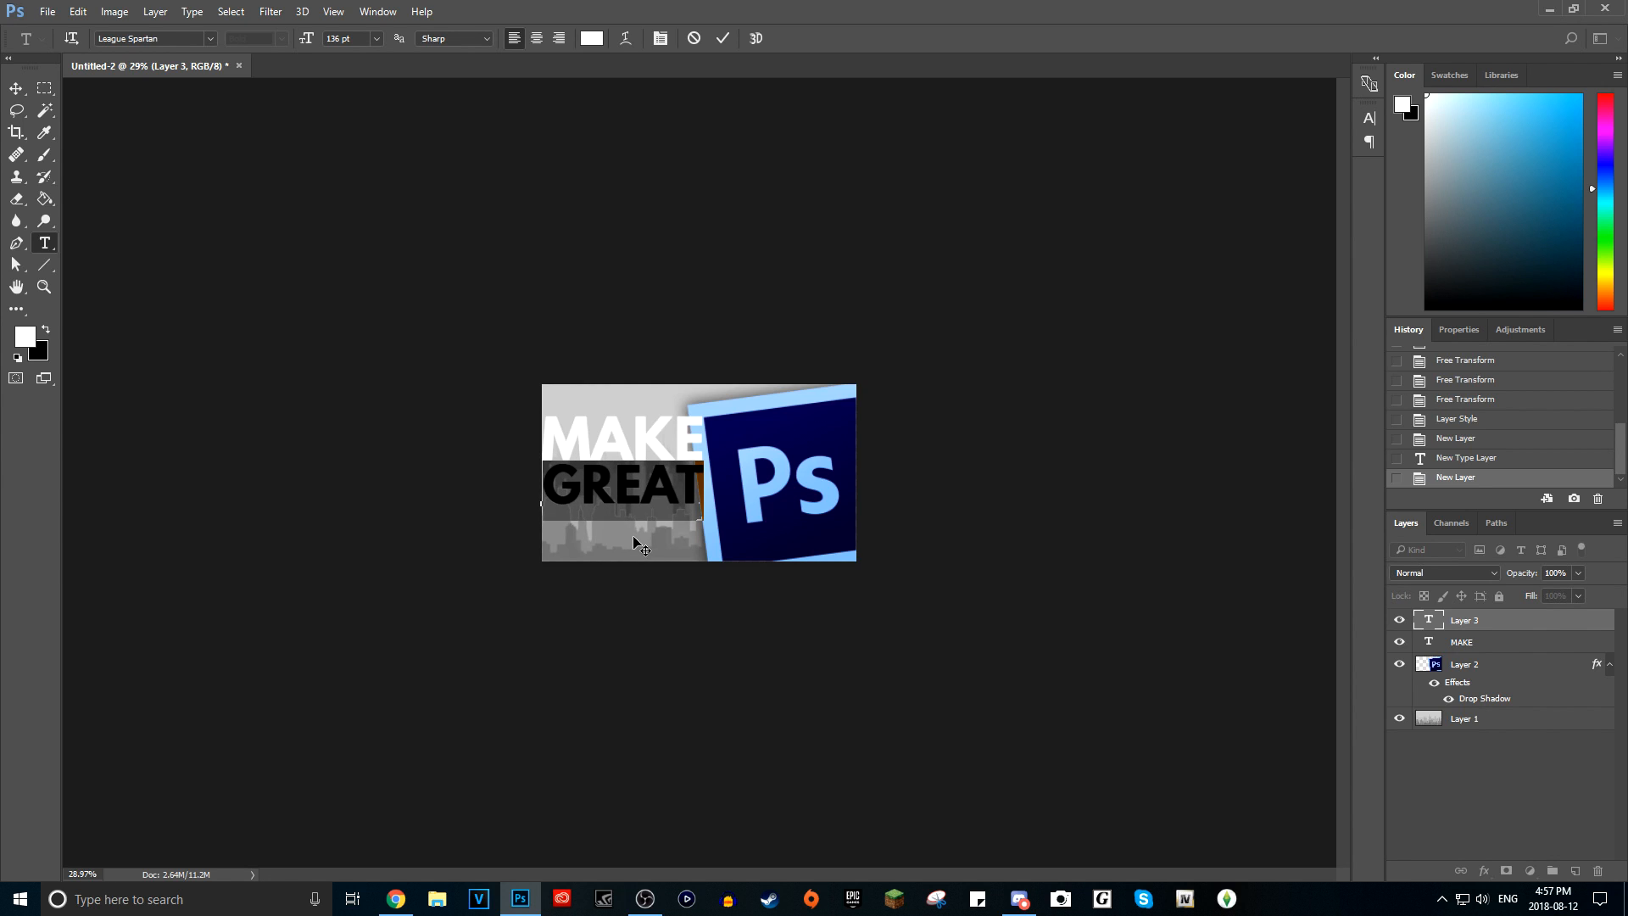
click(645, 501)
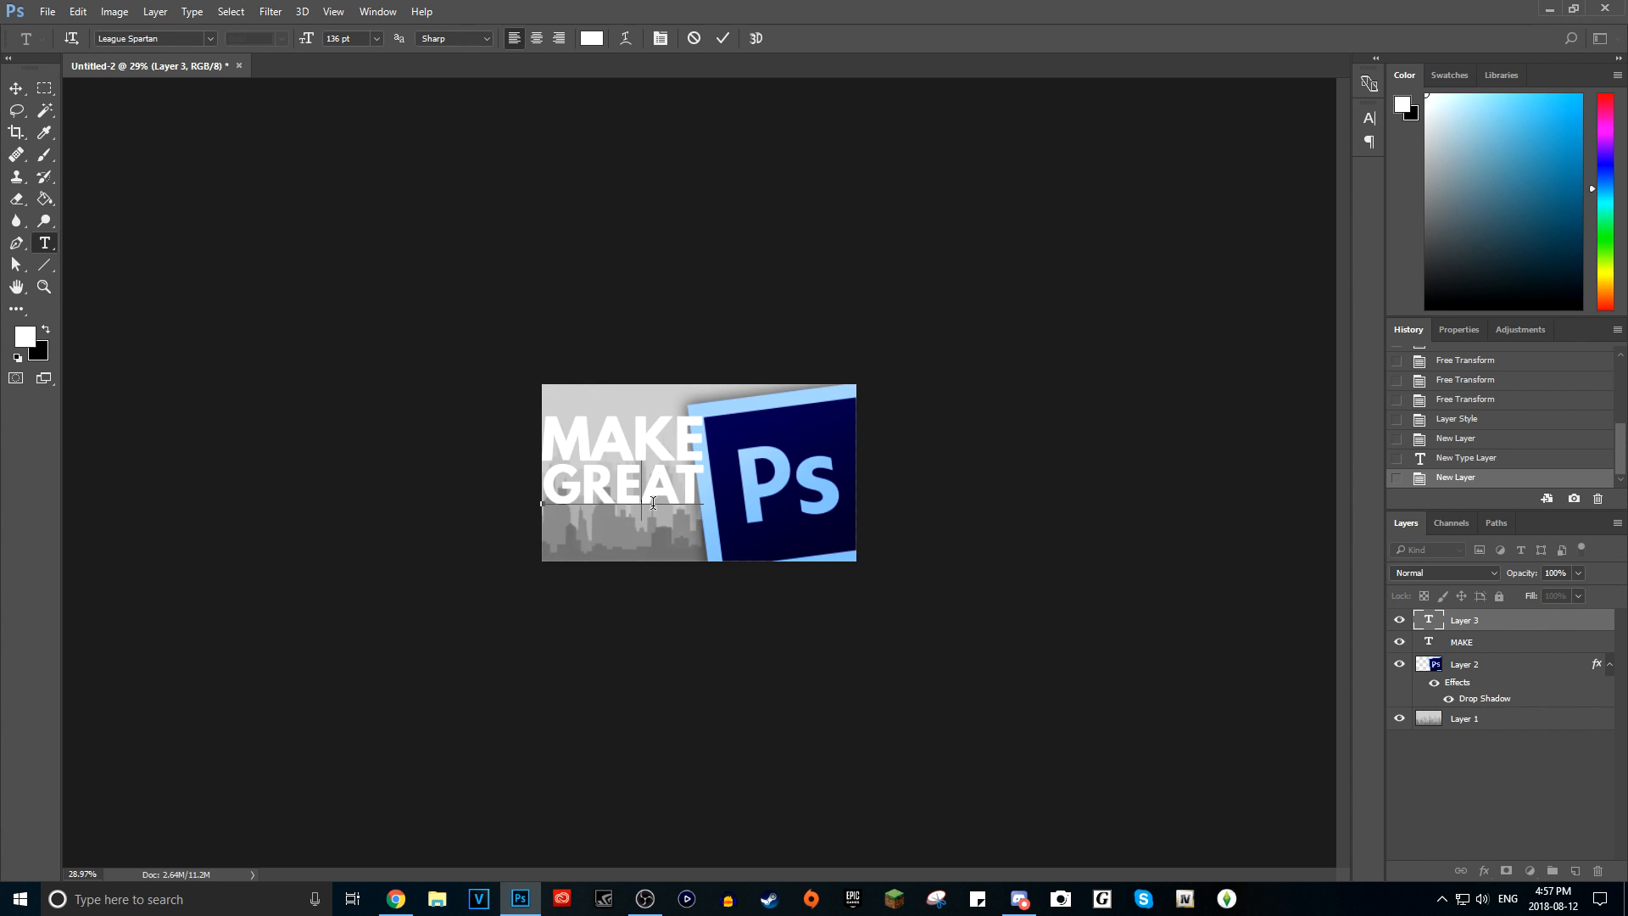
click(723, 39)
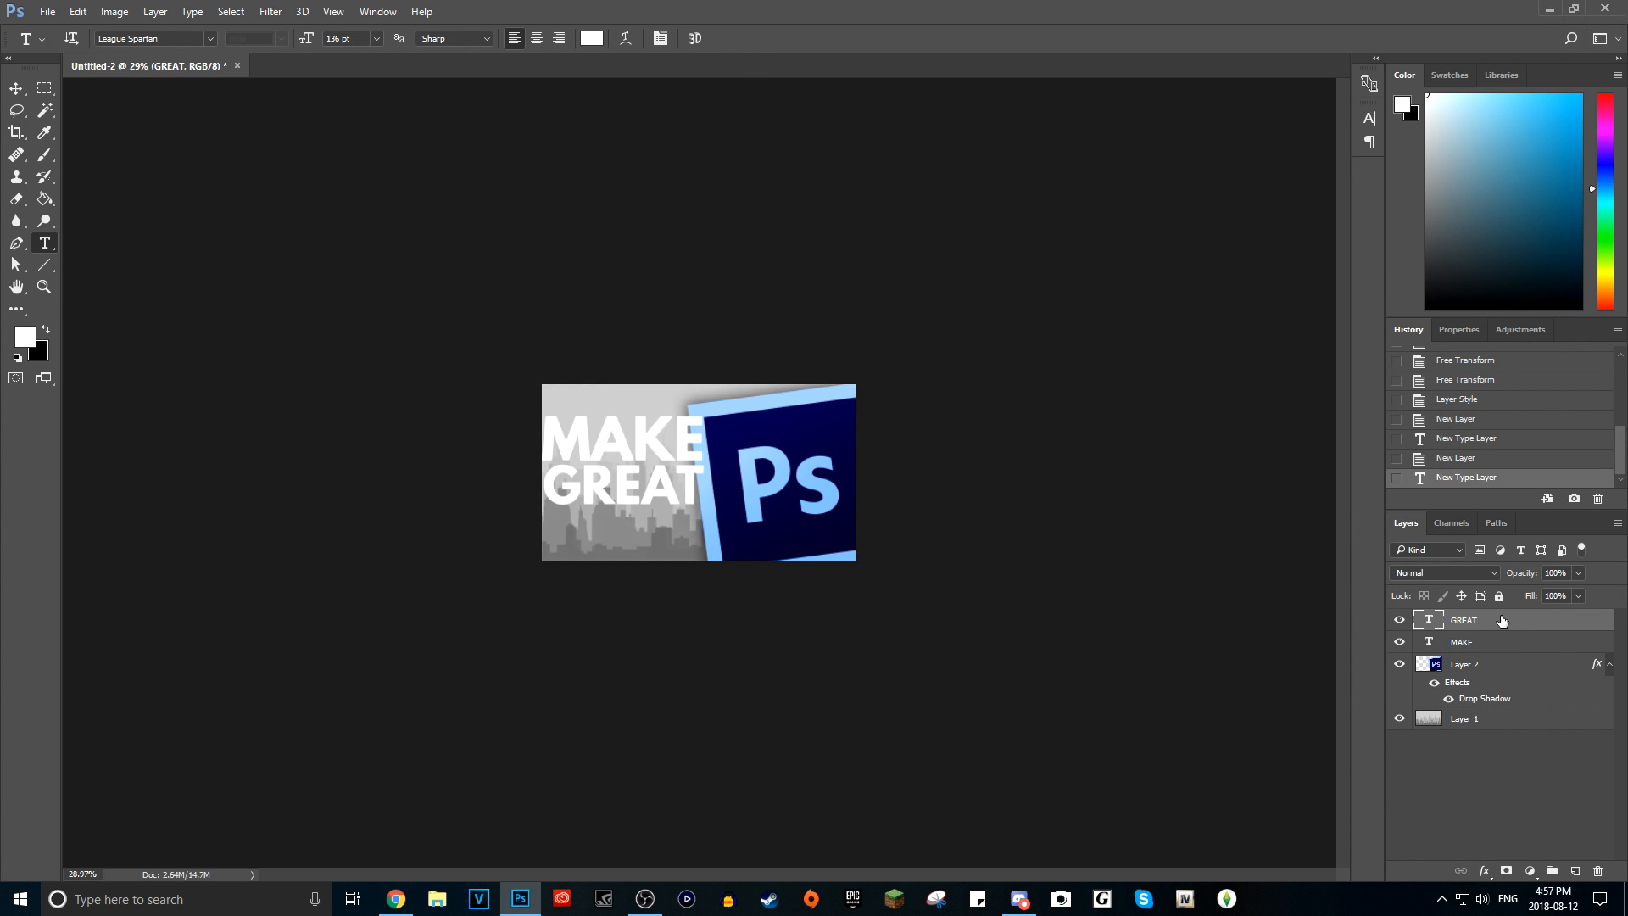
- Add the word THUMBNAILS on a new layer and move it below GREAT, starting at the canvas's left edge
key(ctrl+shift+n)
key(Return)
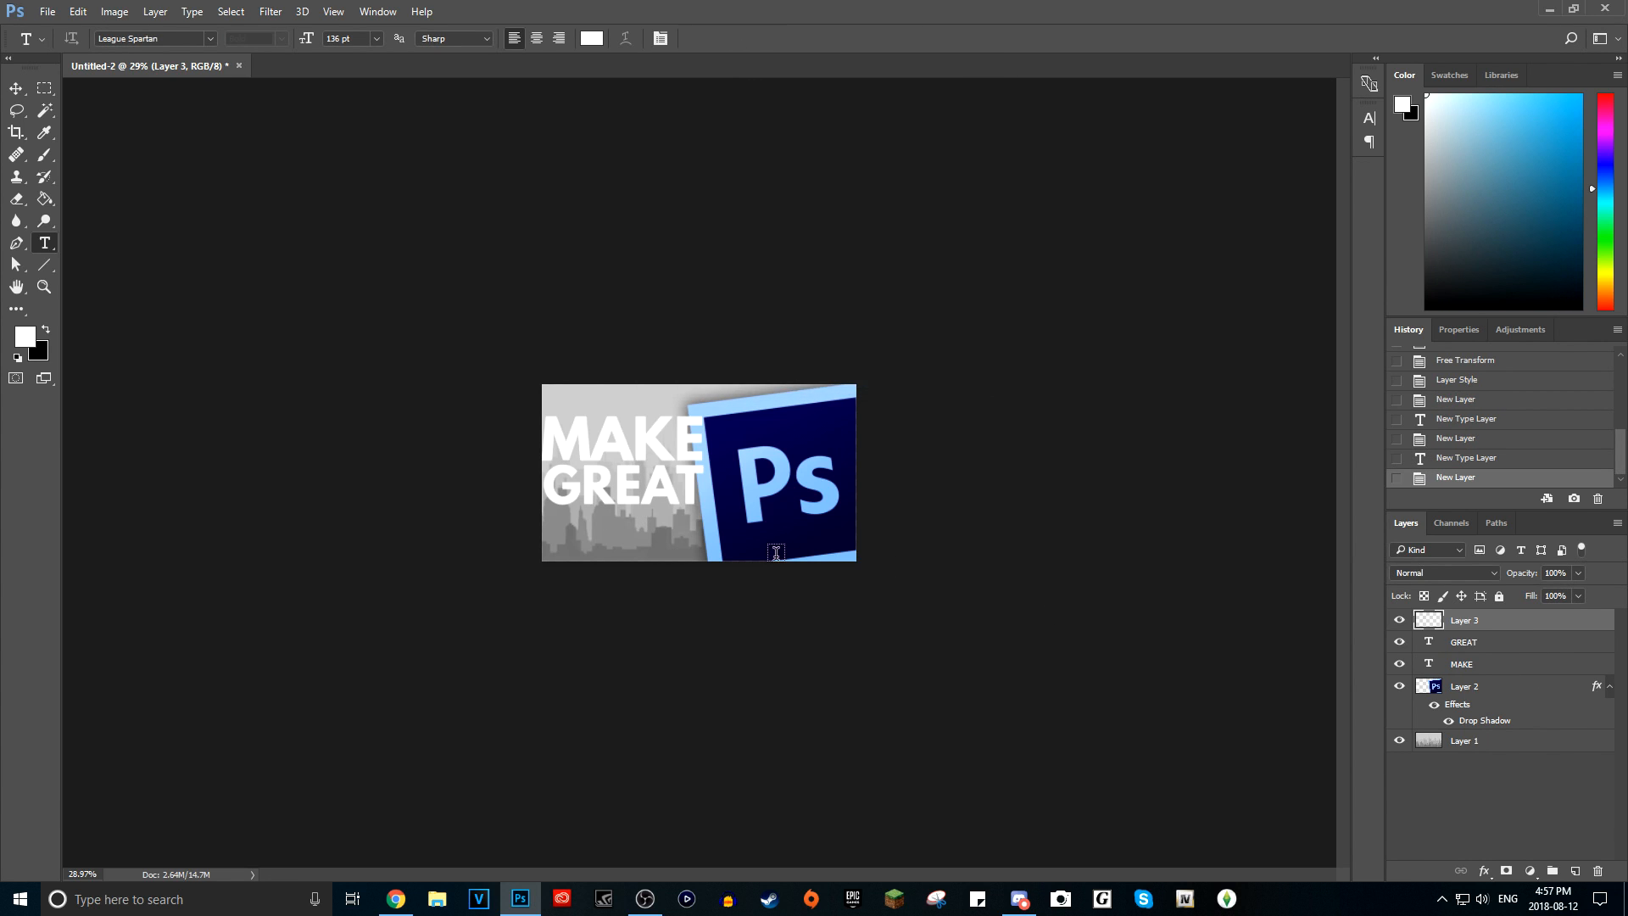
click(556, 526)
text(THUMBNAILS)
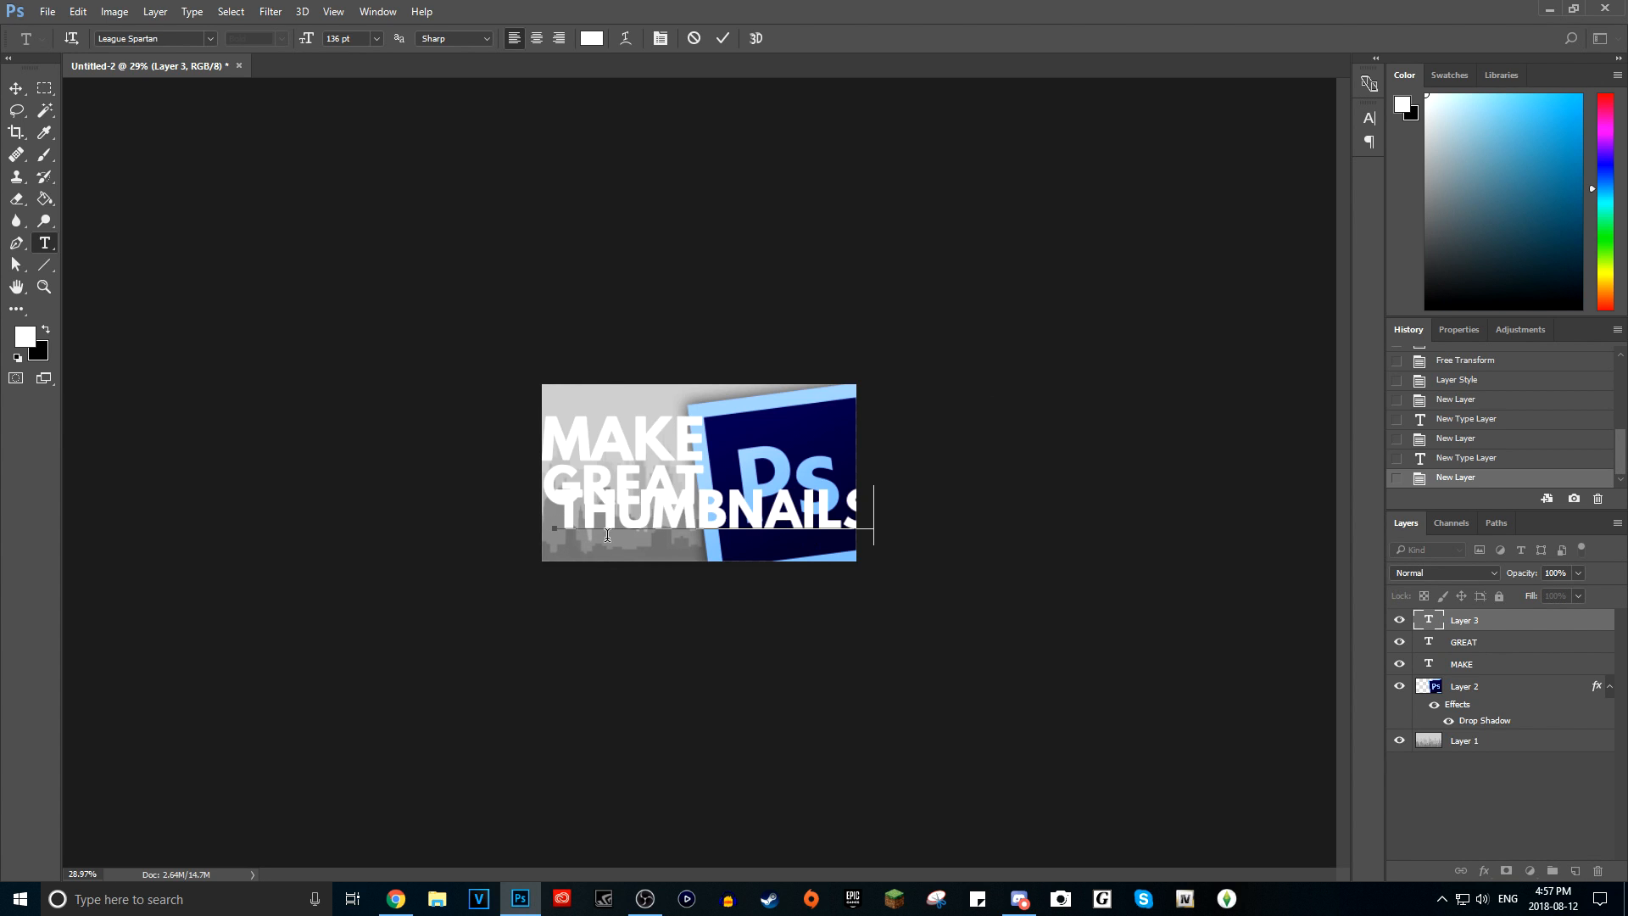
key(ctrl+a)
drag(593, 558, 583, 577)
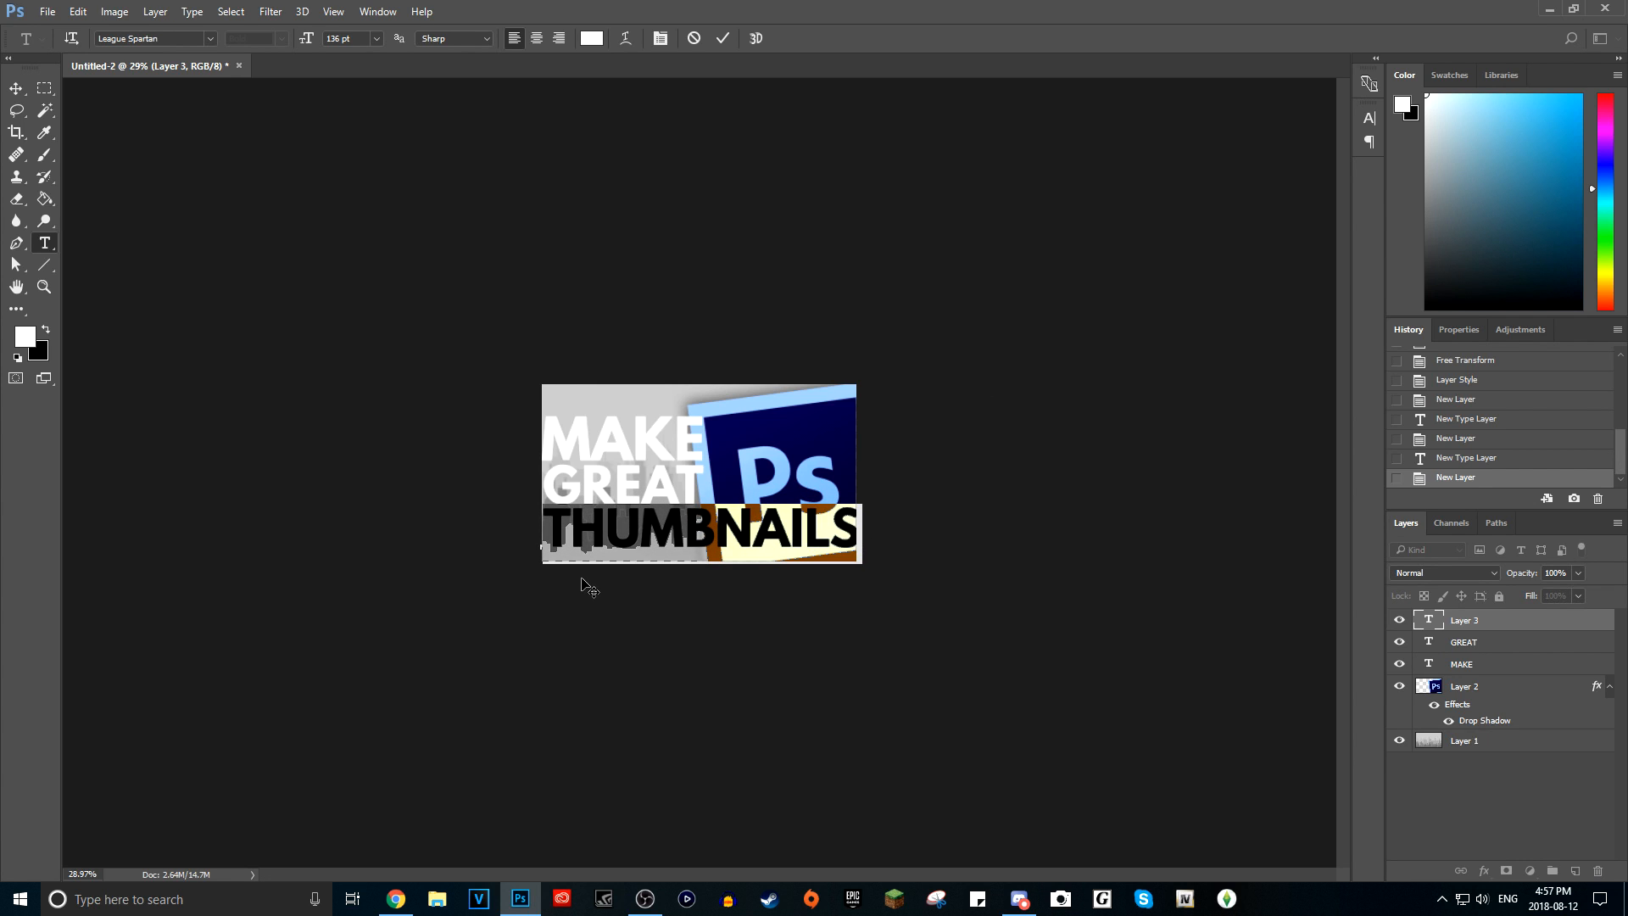
- Reduce THUMBNAILS to 67 pt, move it up directly beneath GREAT and commit the text
drag(307, 39, 254, 39)
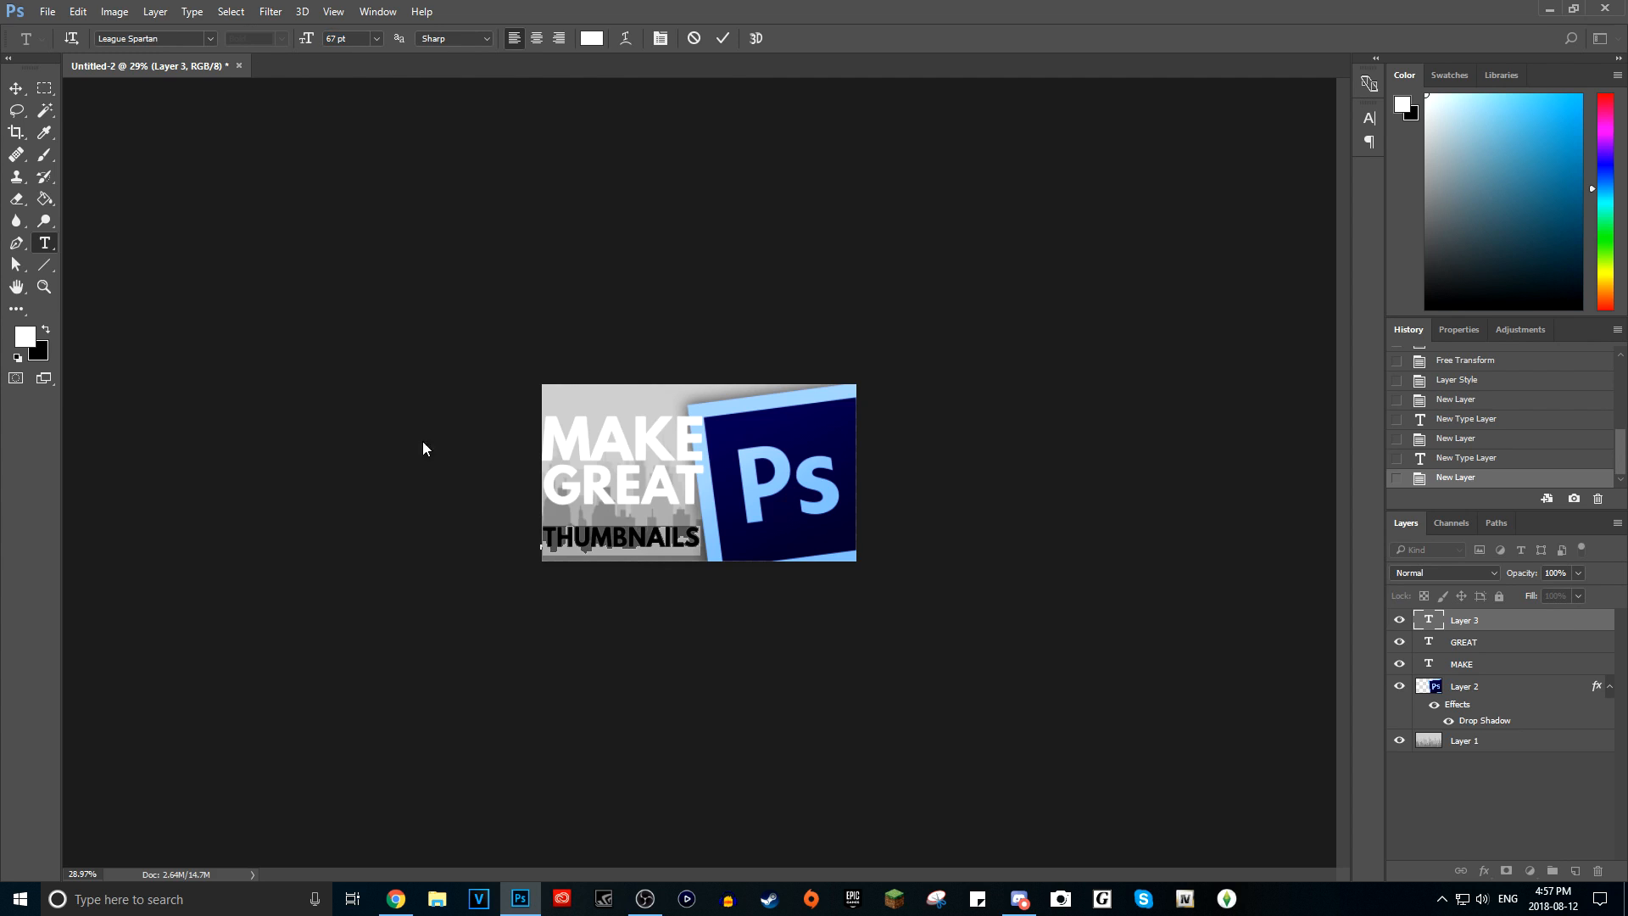
drag(576, 582, 578, 567)
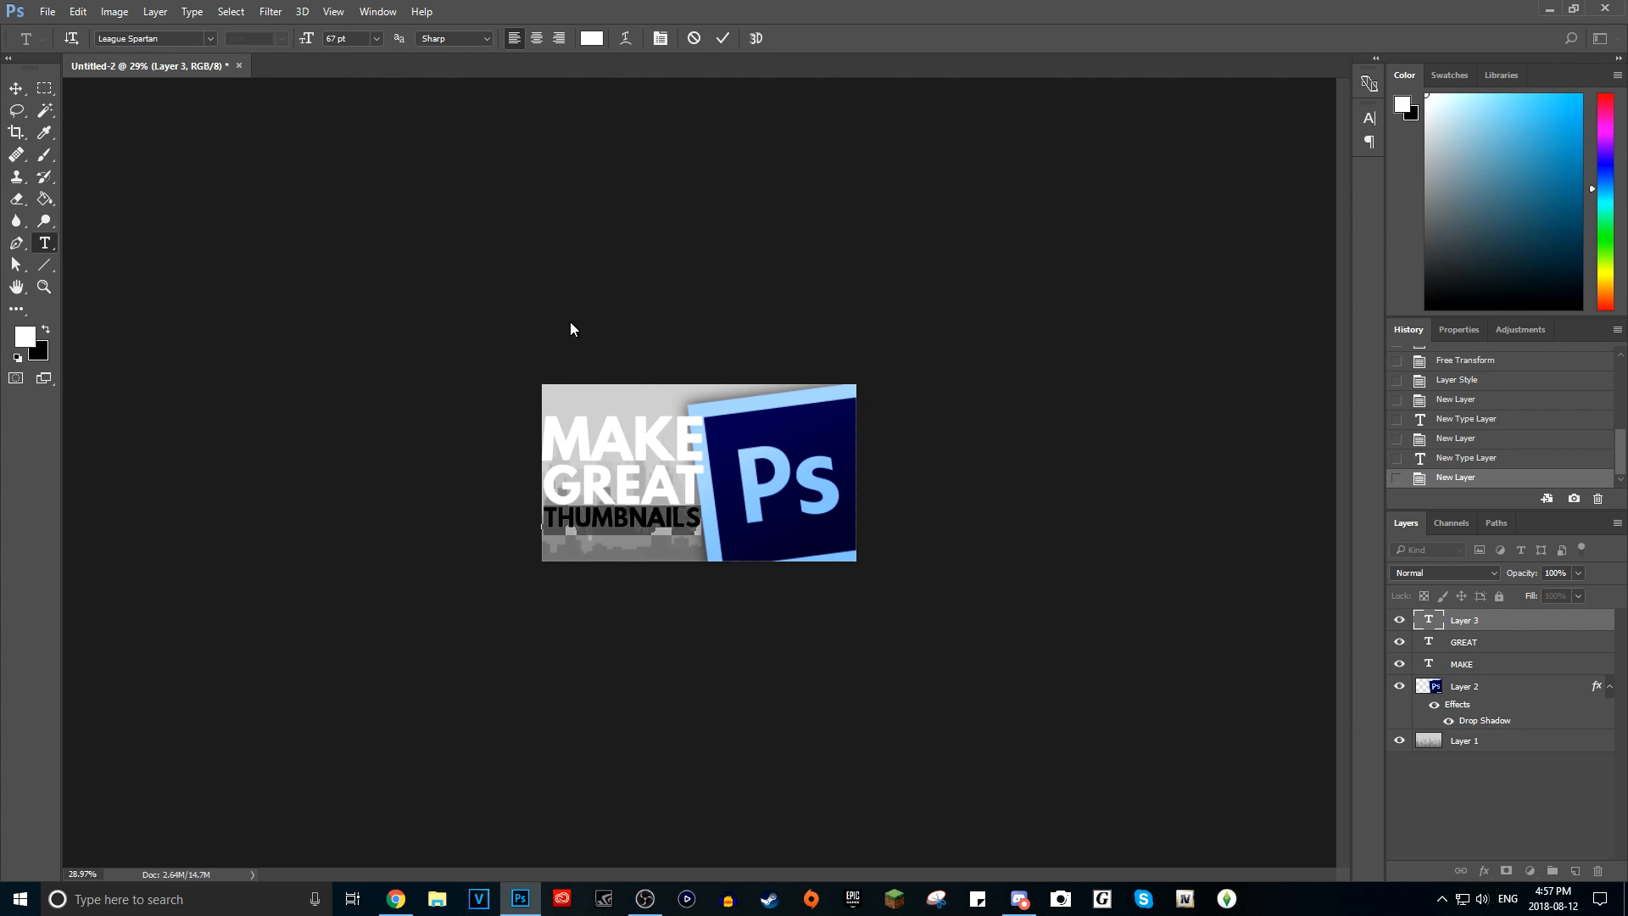
click(613, 527)
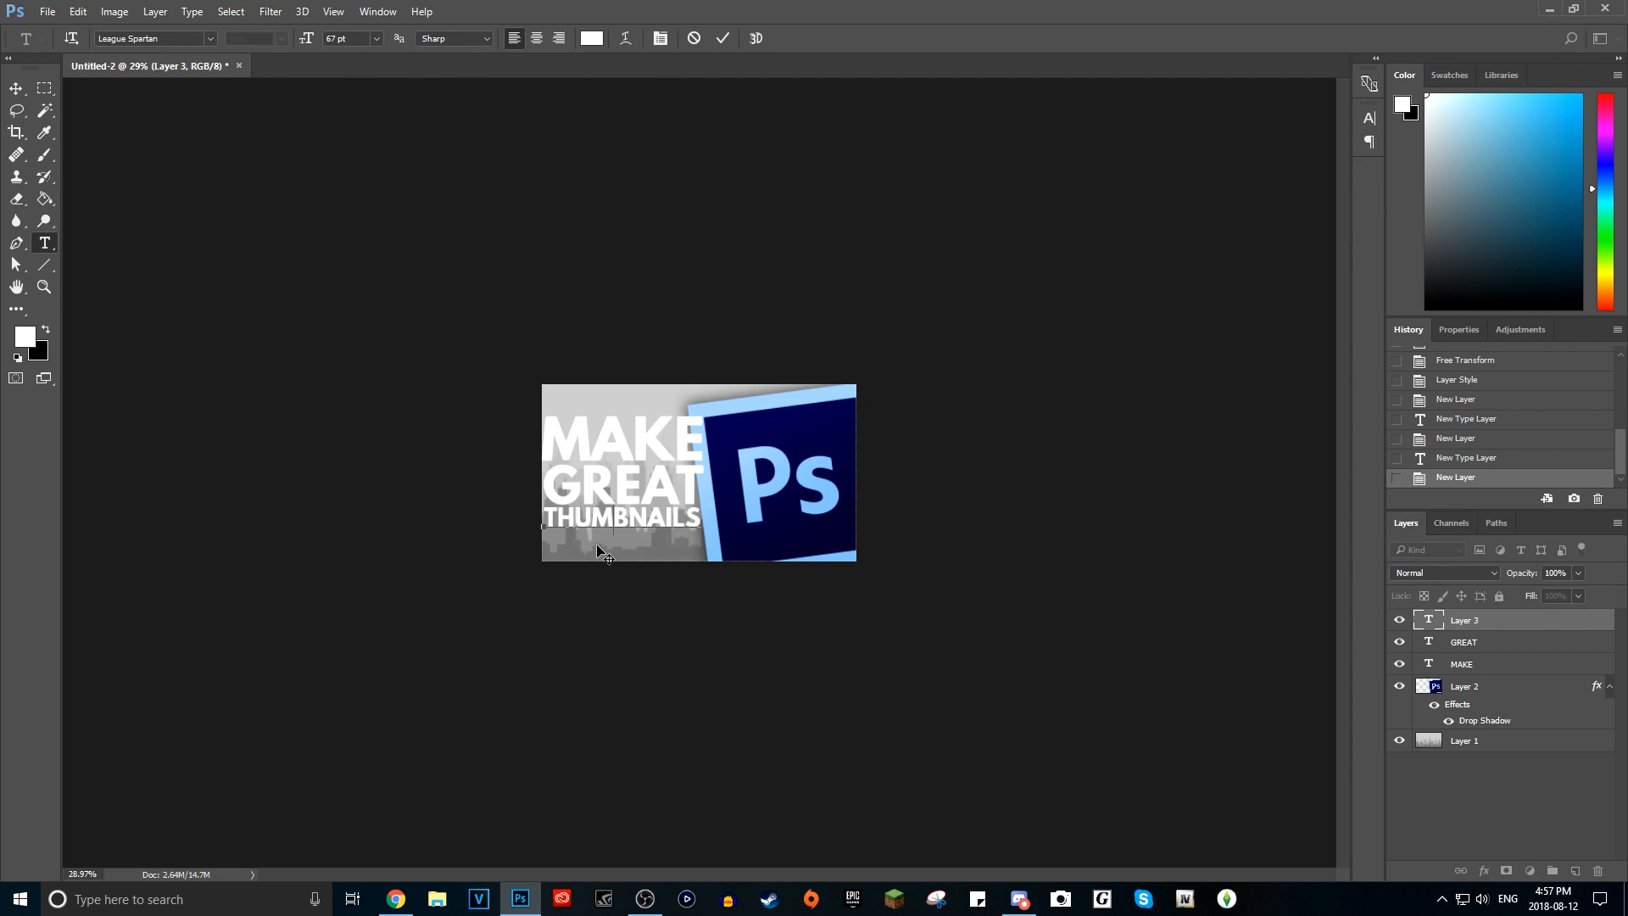
double_click(634, 513)
click(673, 522)
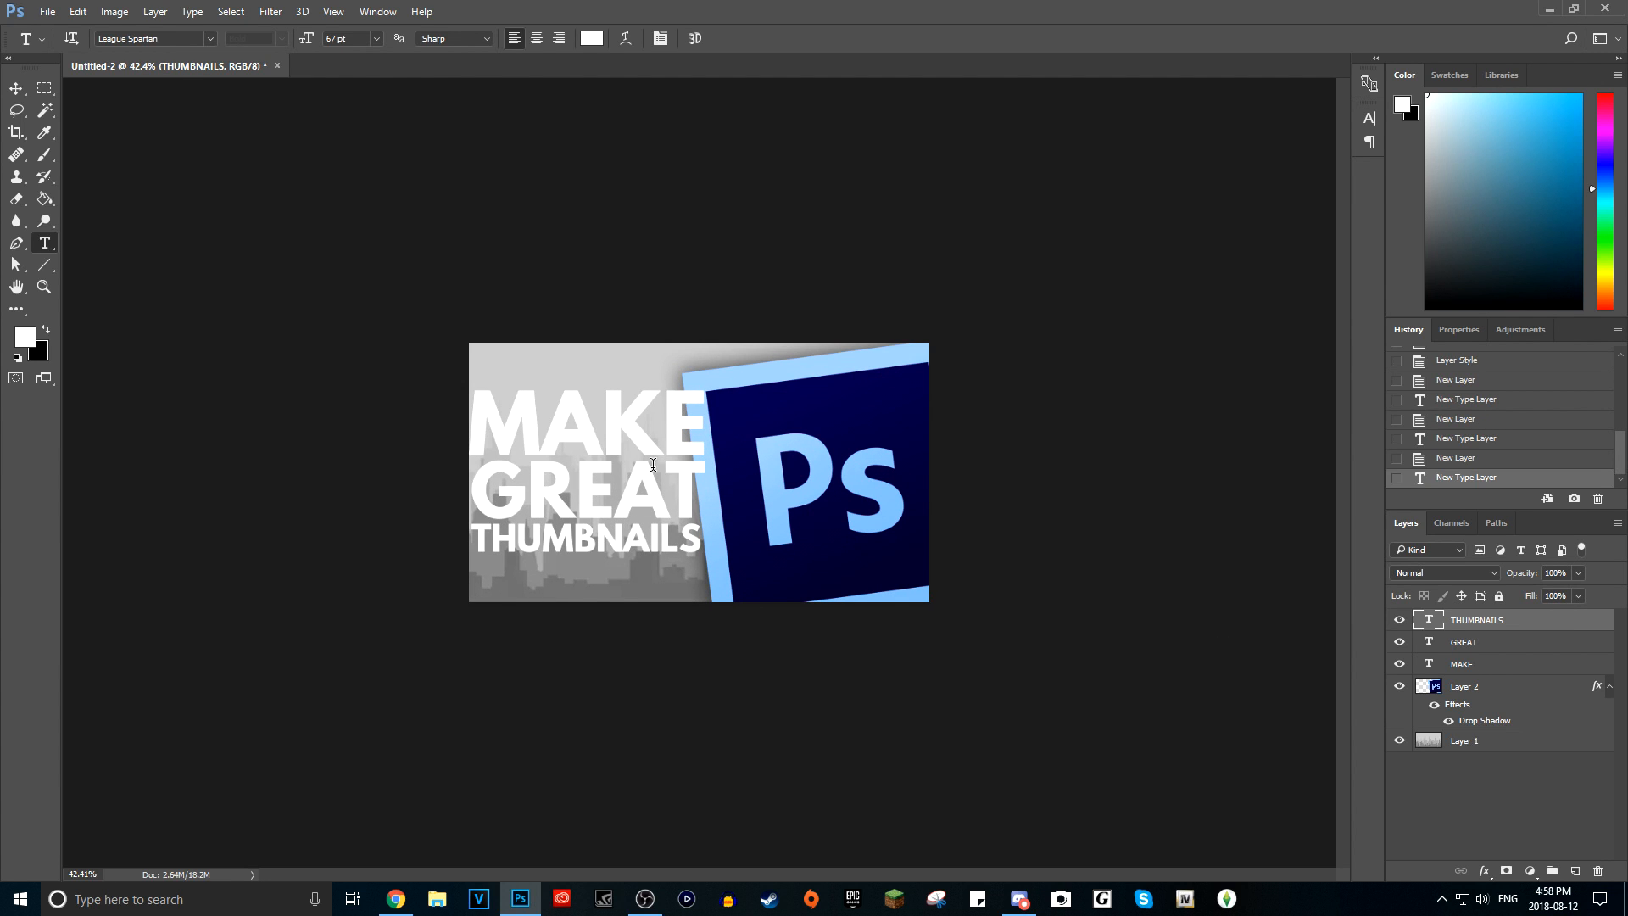
- Add a Gradient Overlay layer style to the MAKE text layer
right_click(1509, 664)
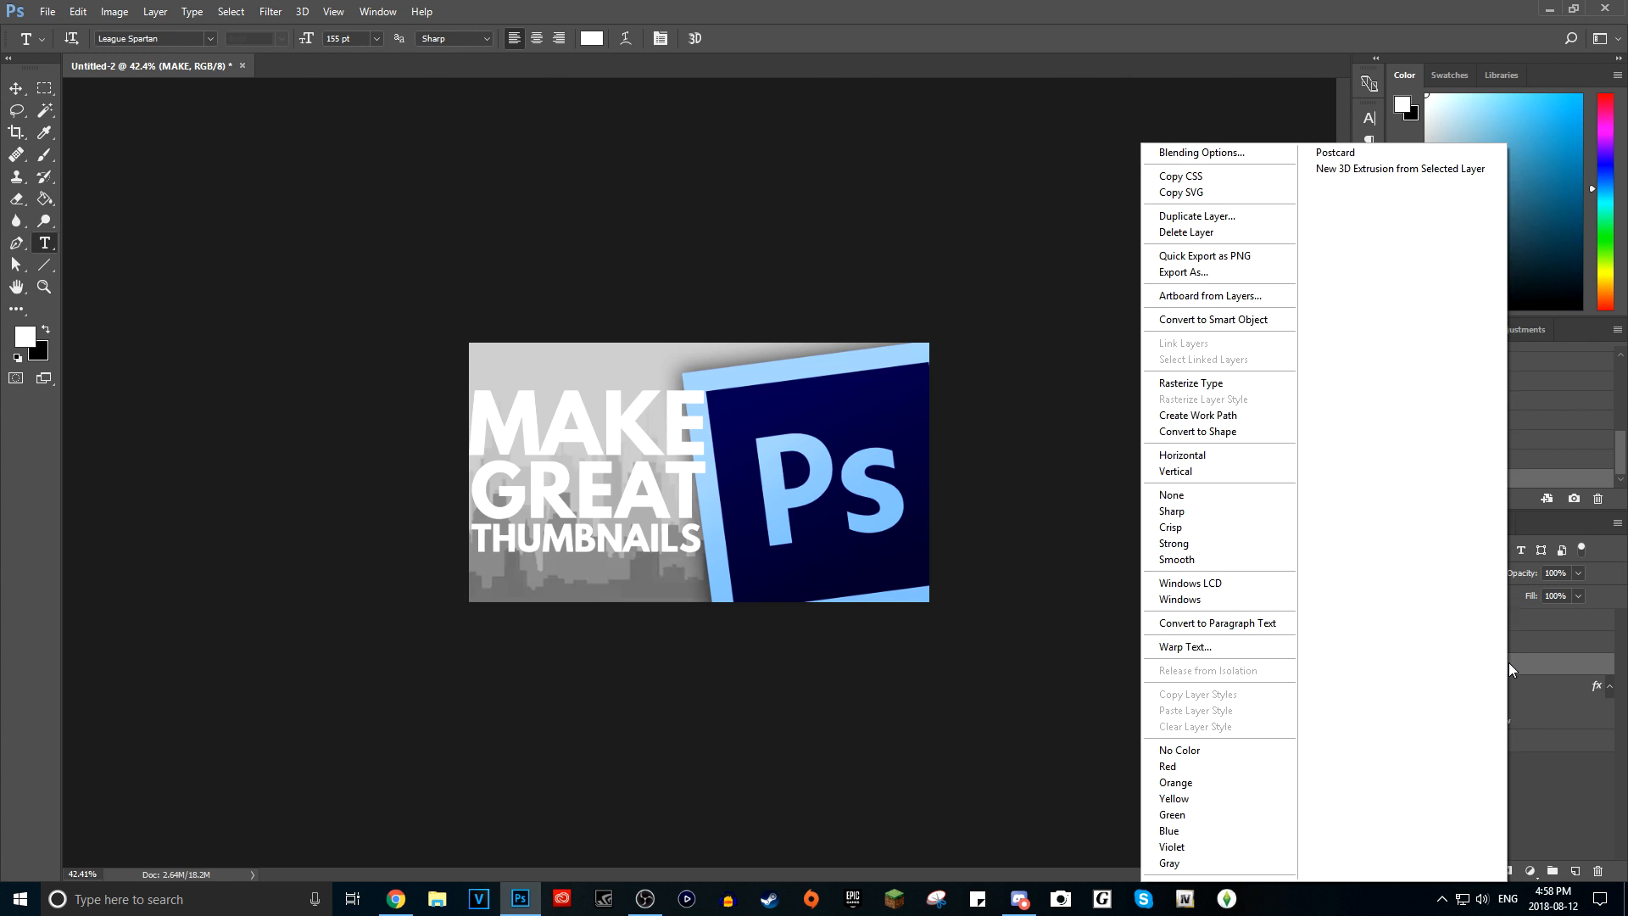
click(1198, 154)
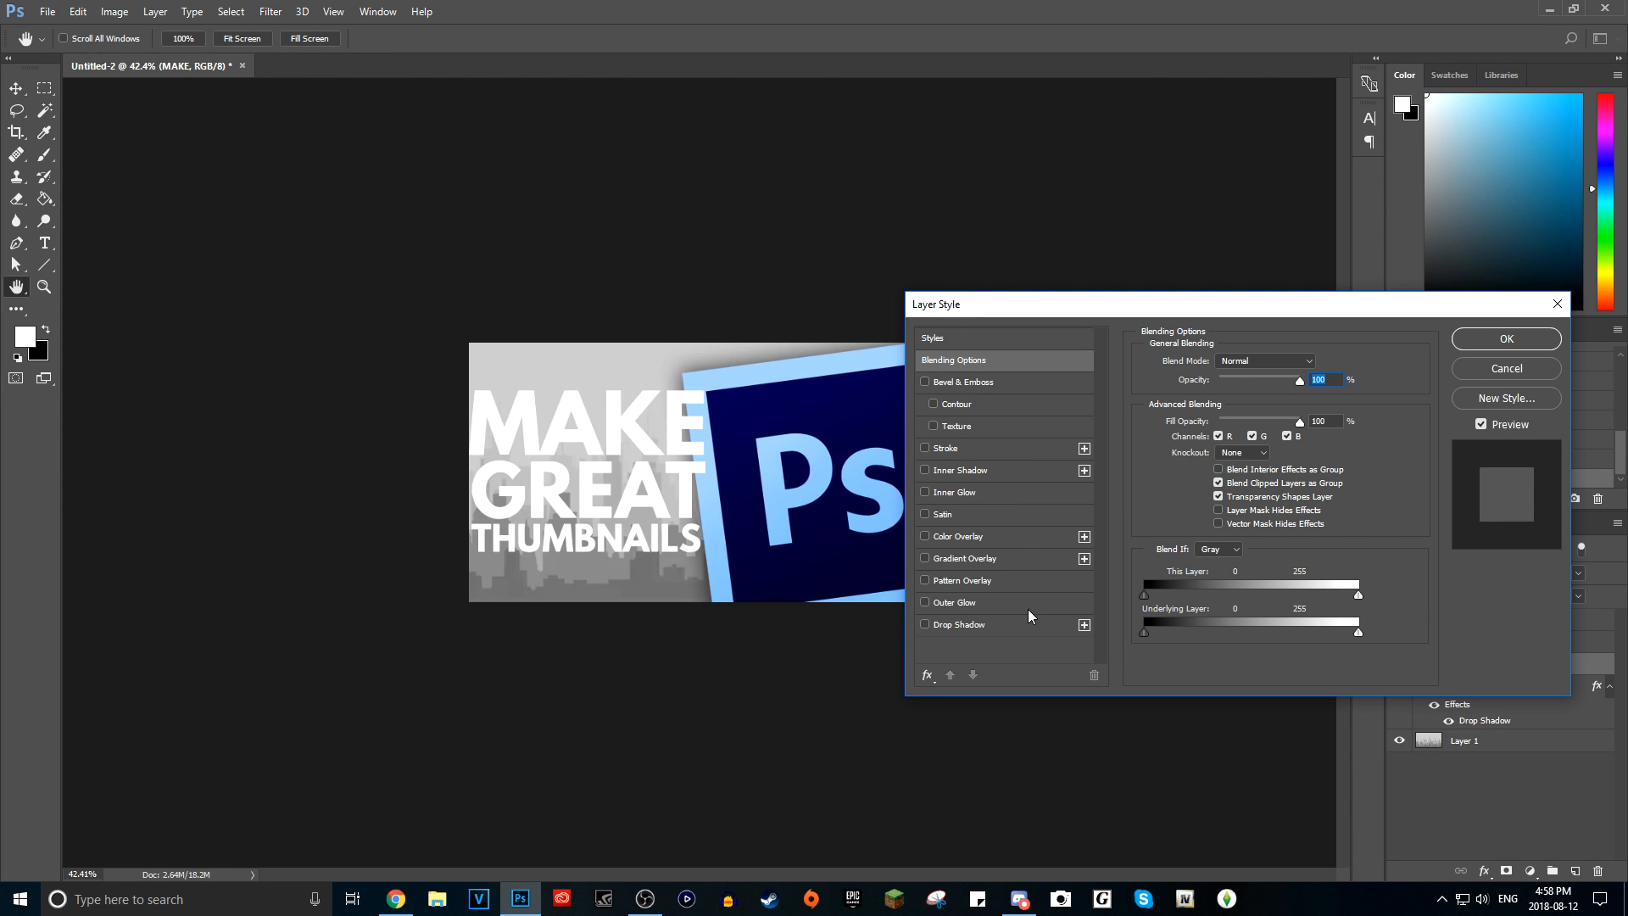
click(1024, 562)
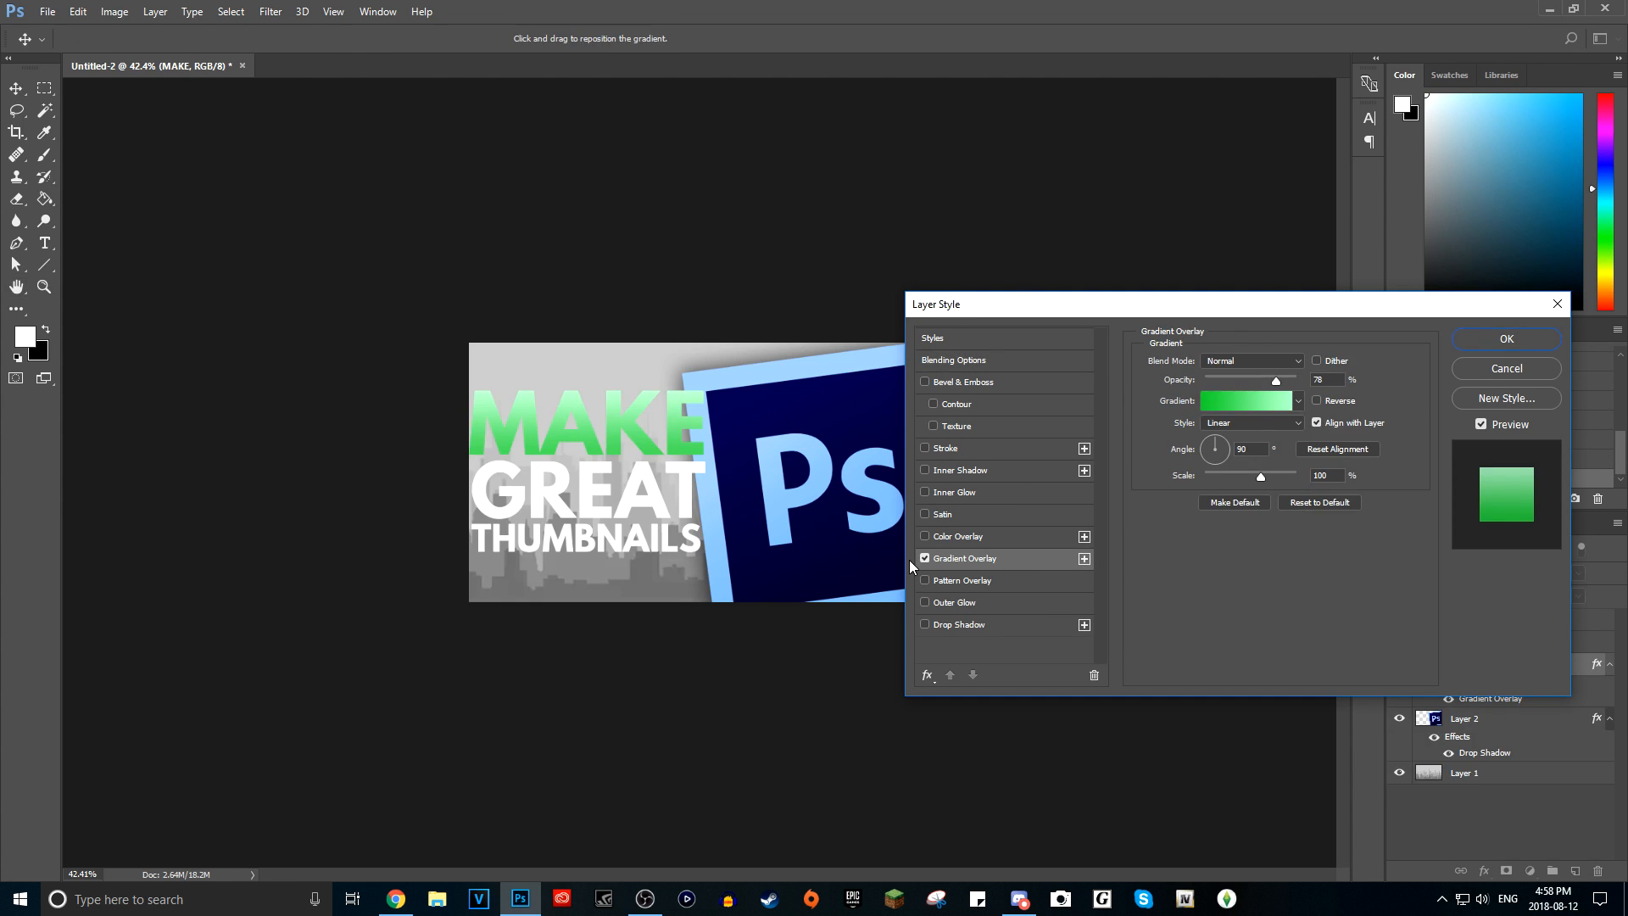
click(924, 558)
click(925, 558)
click(1240, 402)
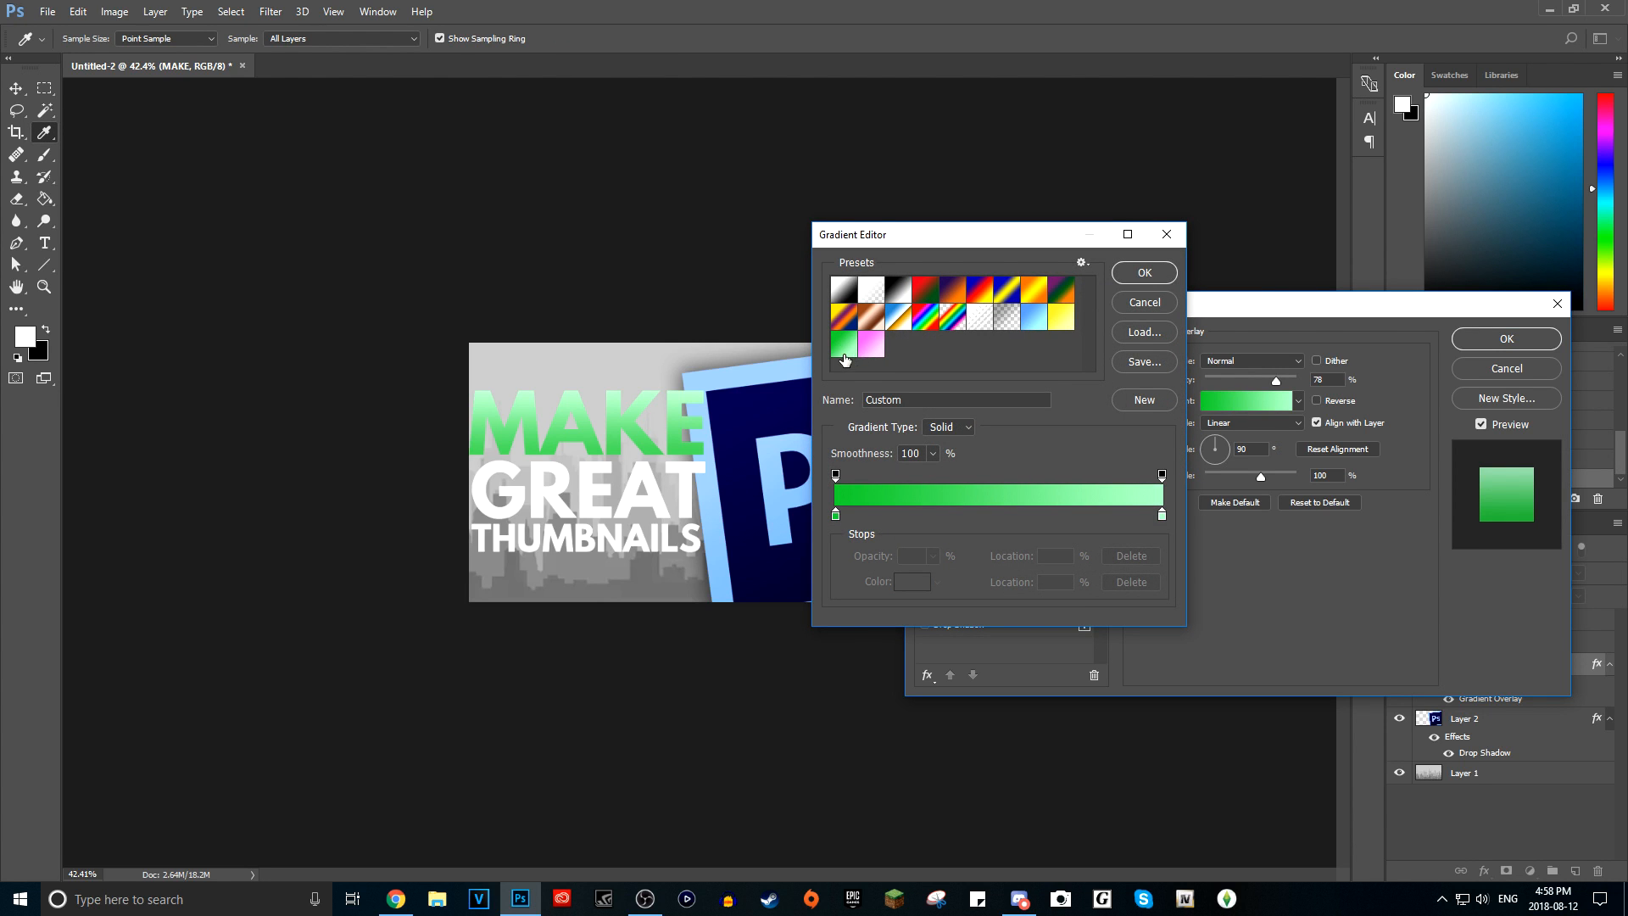
click(1145, 304)
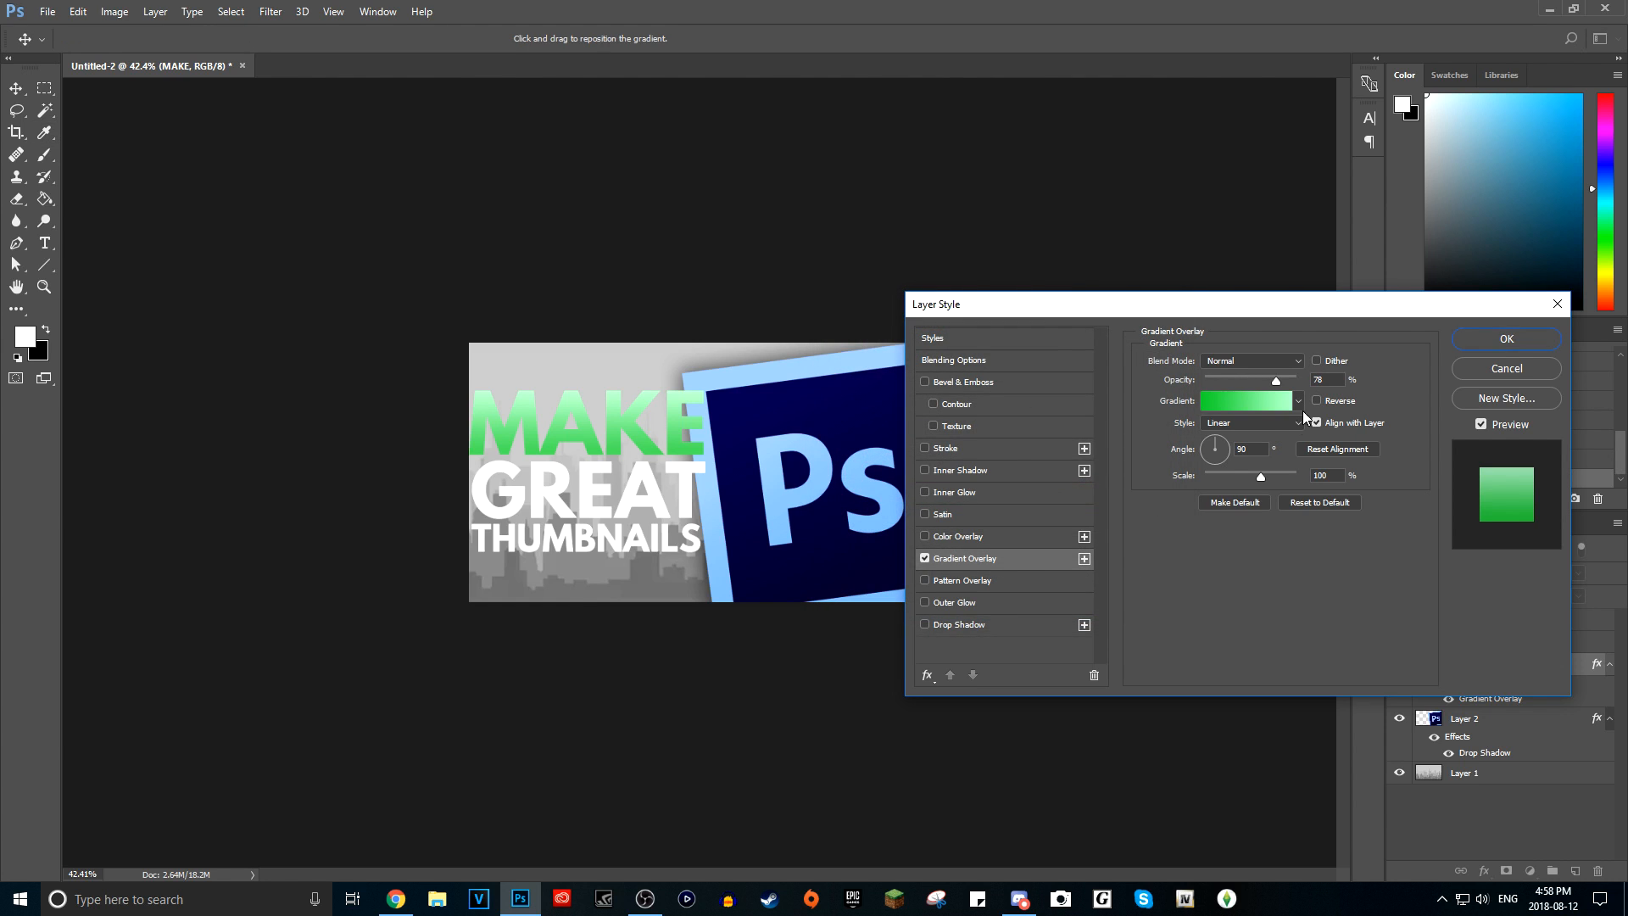
- Load the Foreground to Background preset for the overlay gradient and change its starting white color stop to orange
click(1256, 406)
click(844, 289)
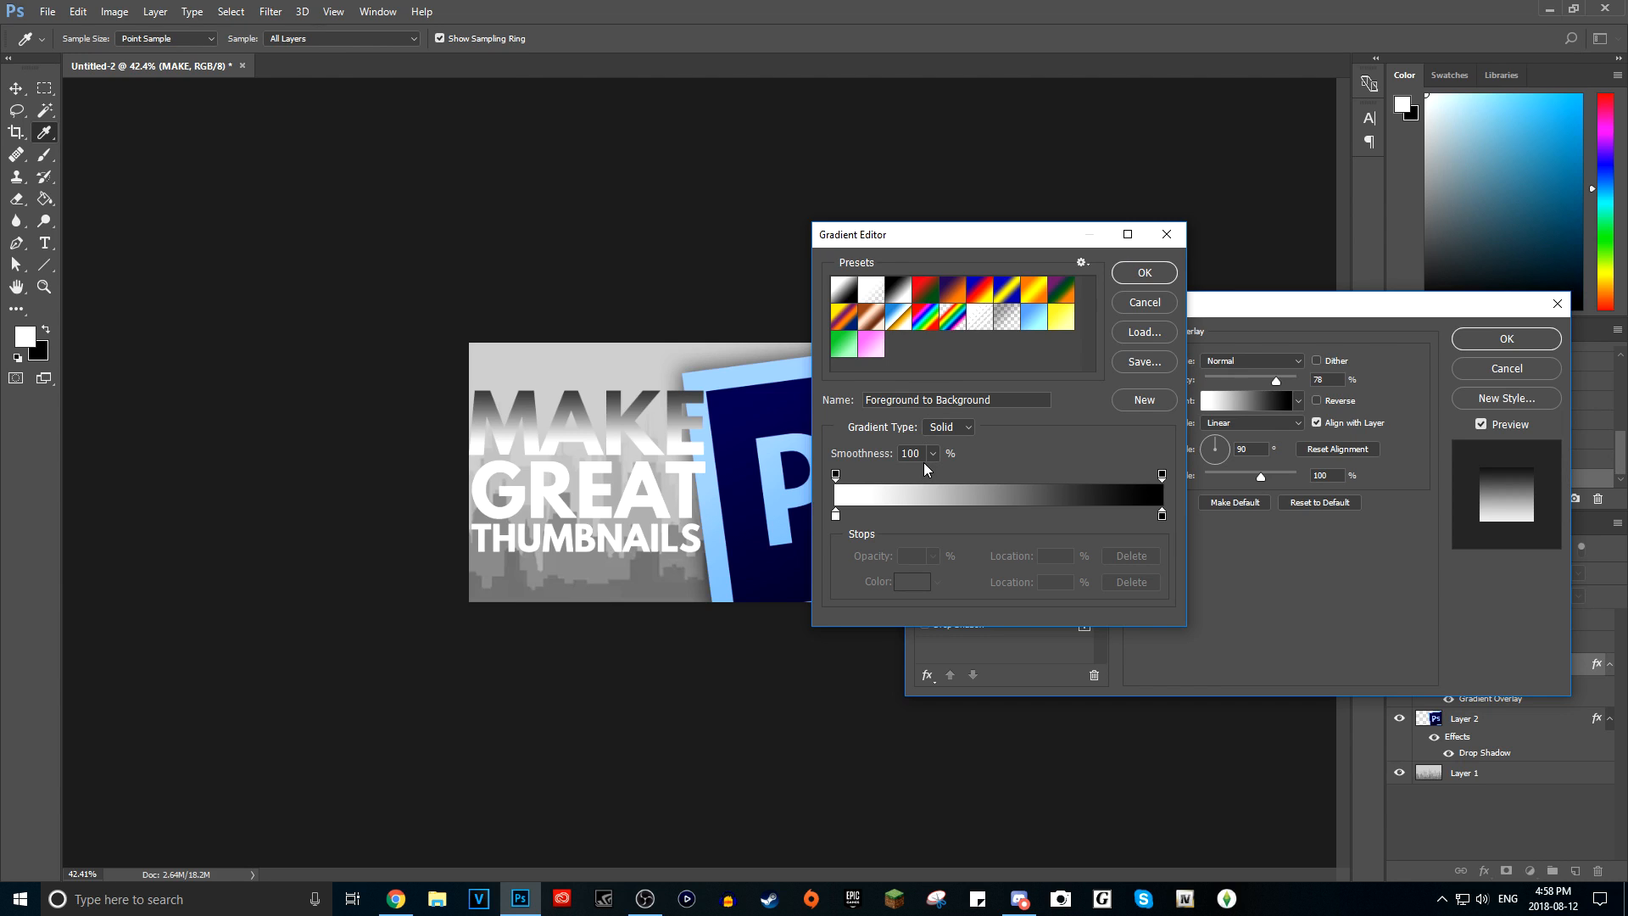
click(837, 515)
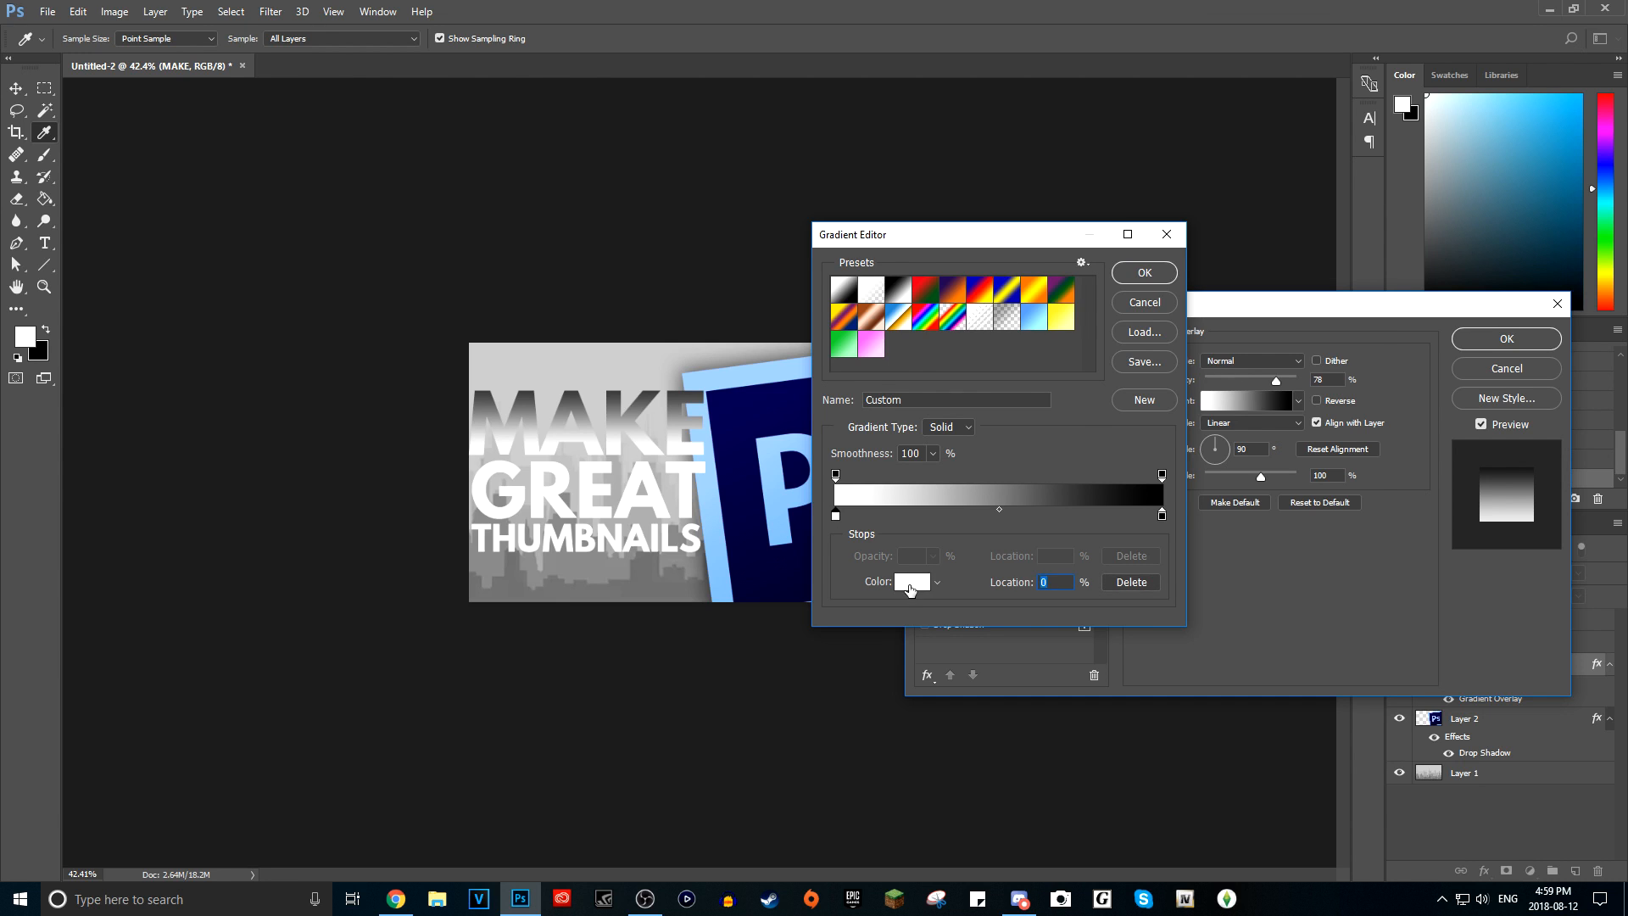
click(910, 586)
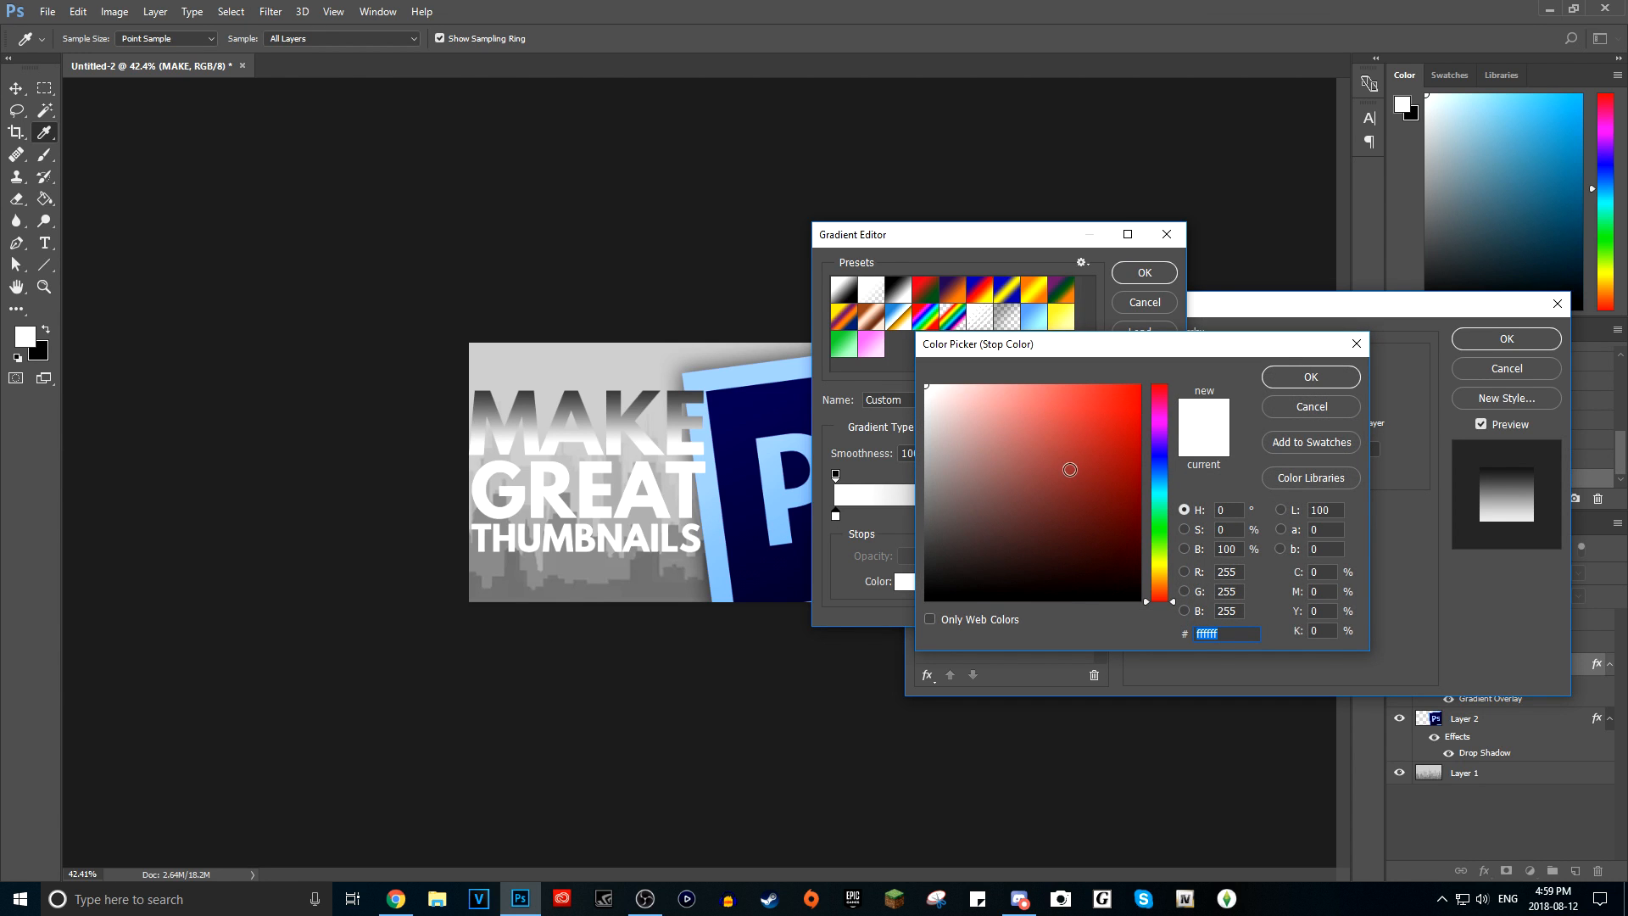
mouse_move(1052, 513)
mouse_down()
mouse_move(1032, 472)
mouse_move(1046, 370)
mouse_up()
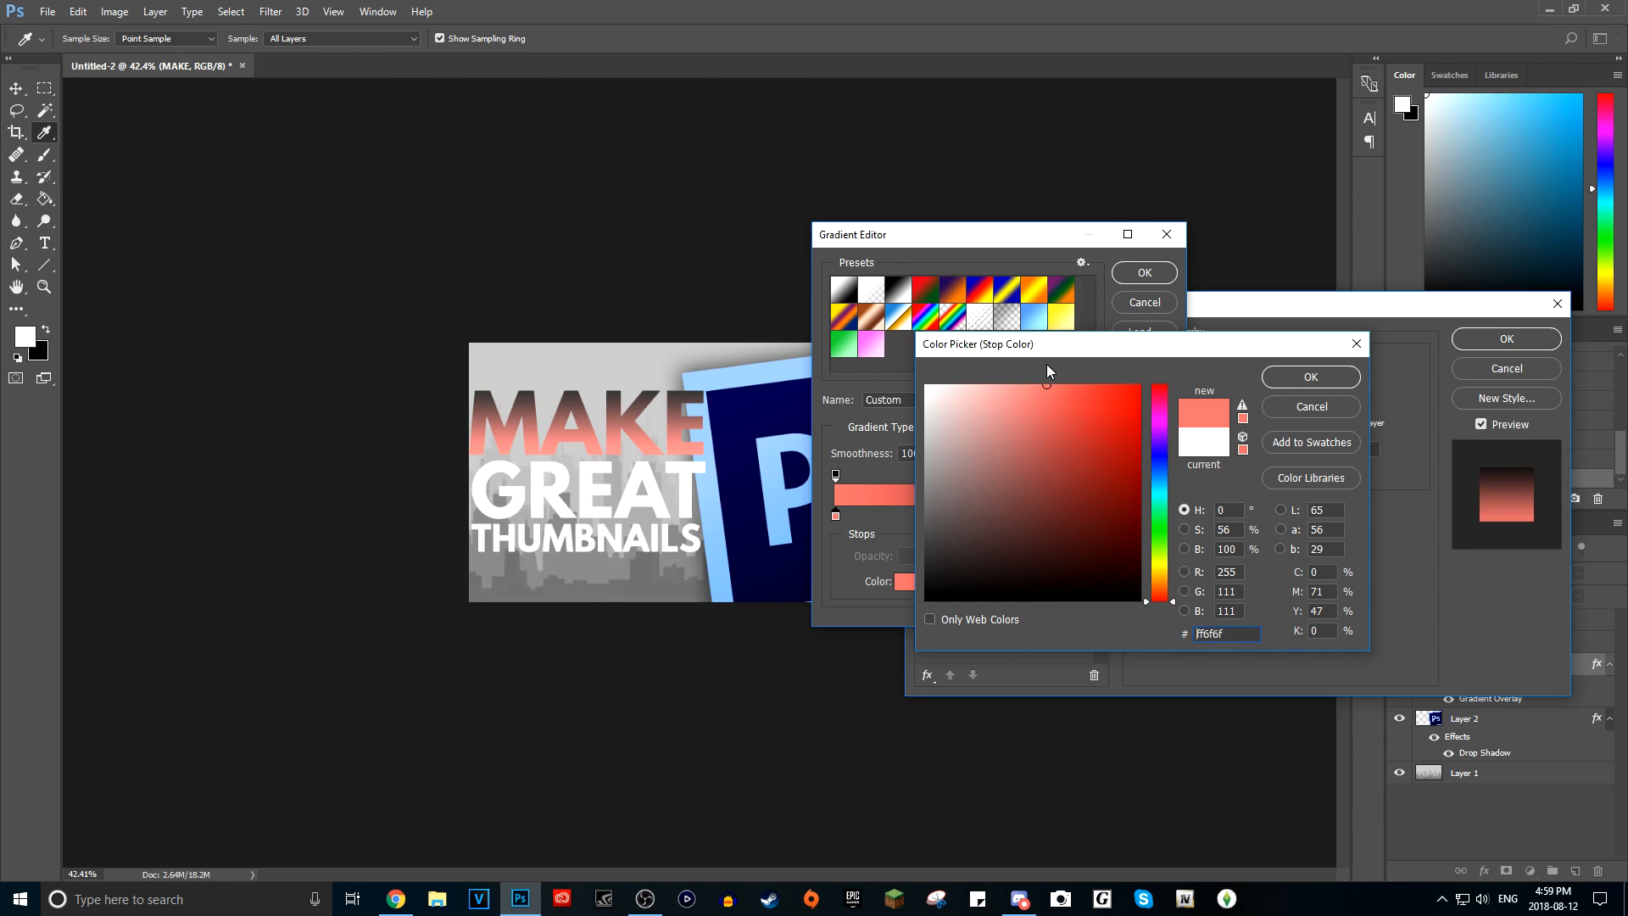
drag(1045, 343, 1084, 347)
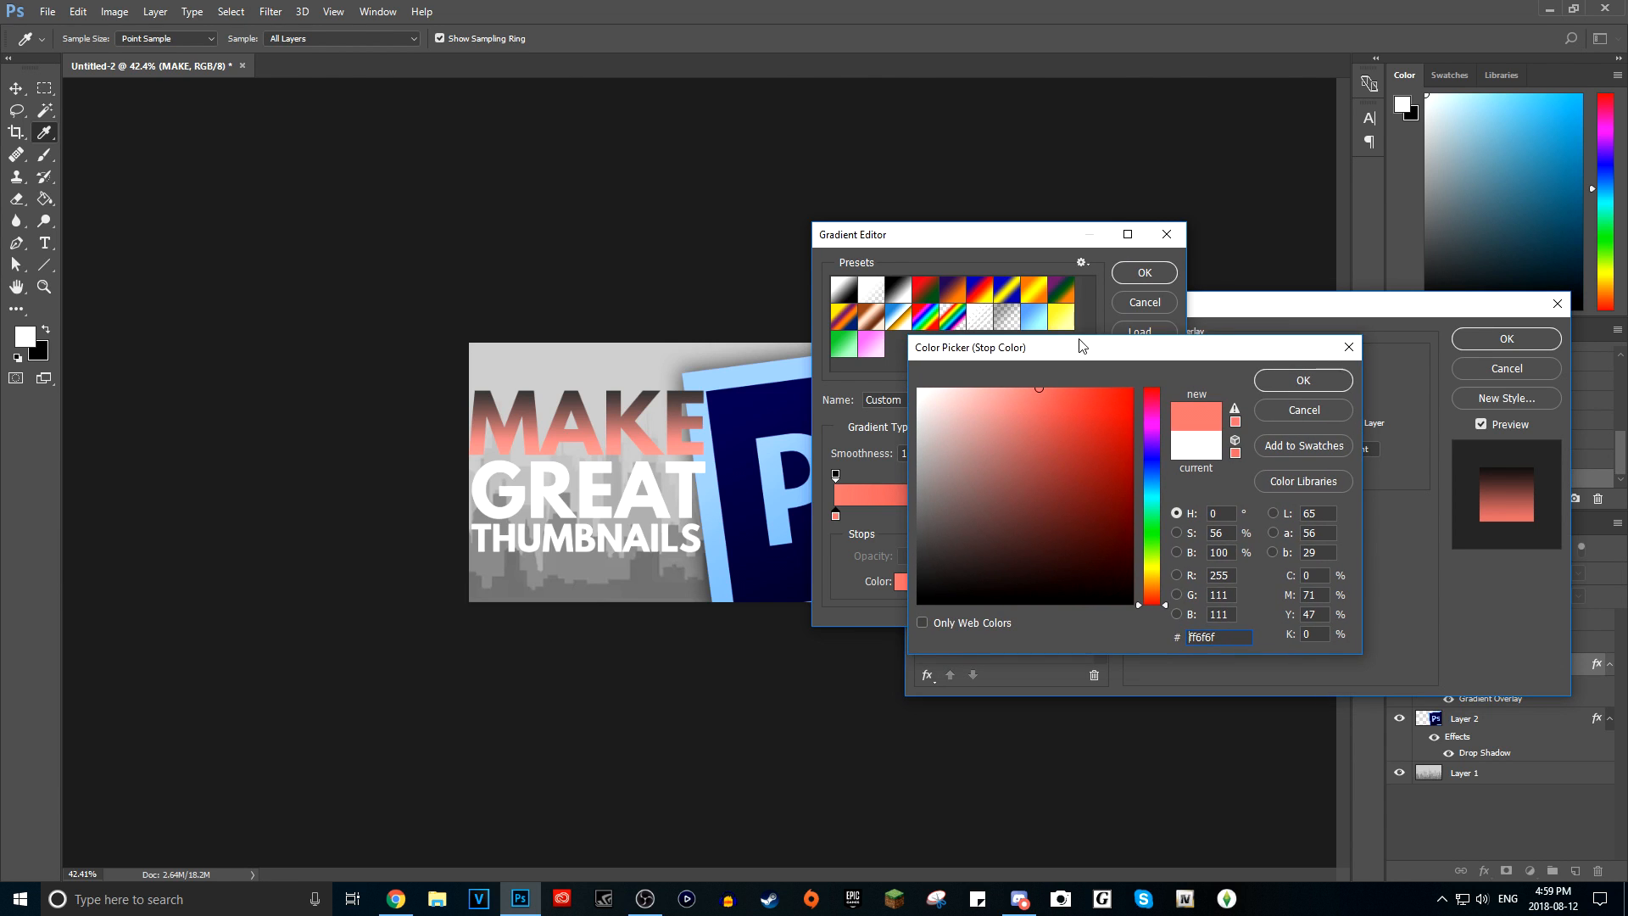
click(1153, 568)
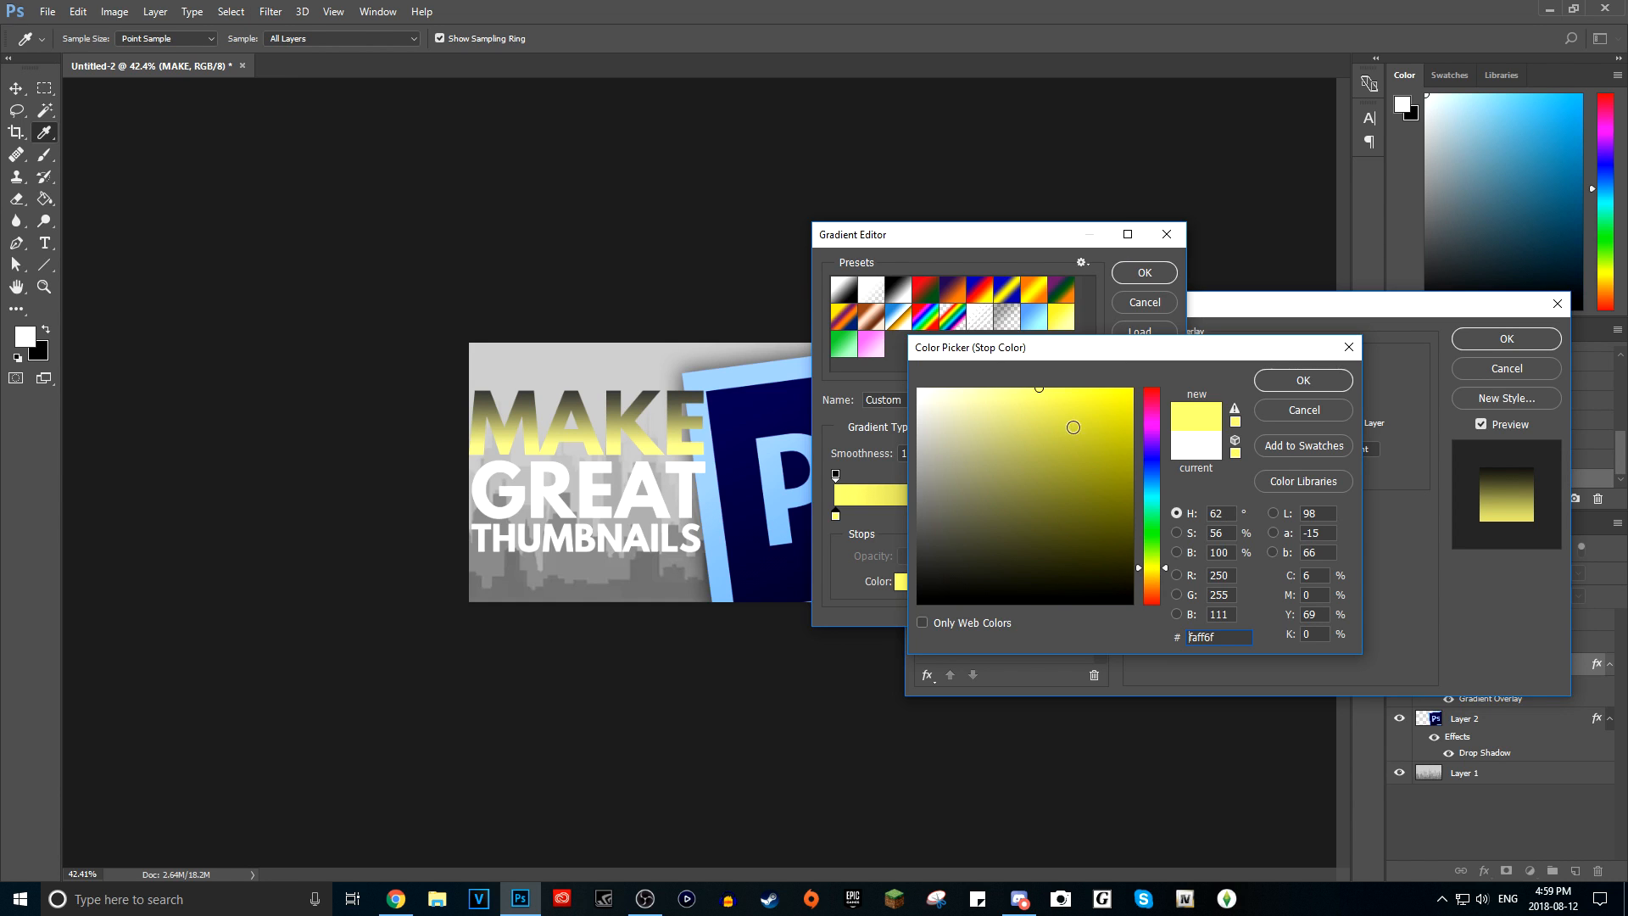
click(1159, 581)
drag(1111, 399, 1119, 368)
click(1311, 382)
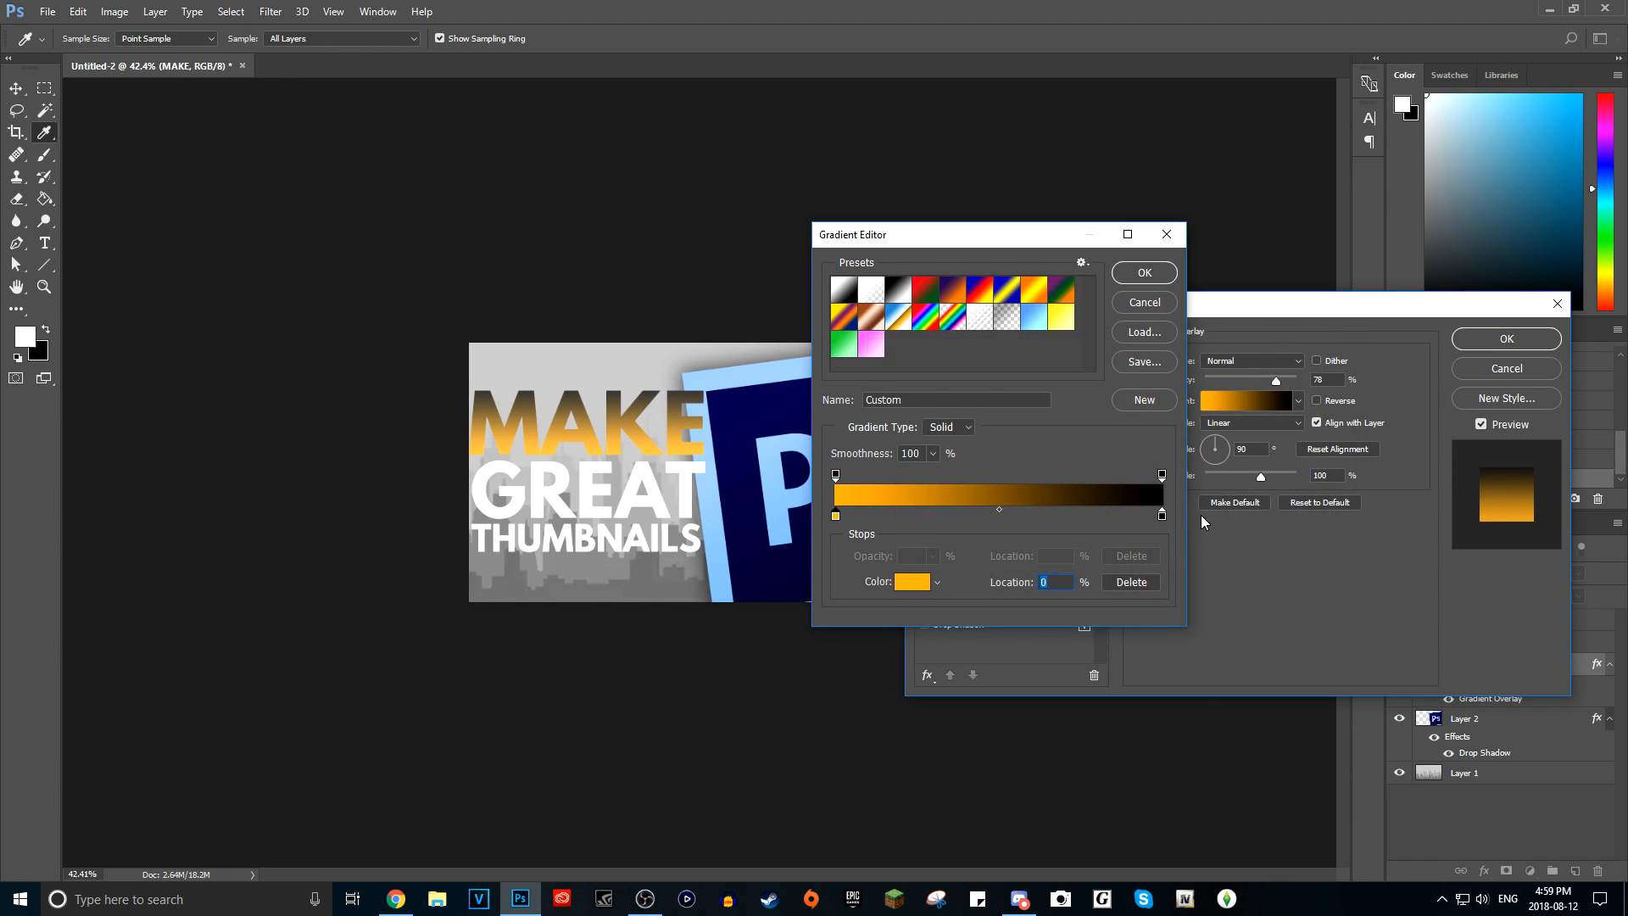
- Change the gradient's black end stop to a pale yellow and accept the gradient
click(1162, 515)
click(913, 582)
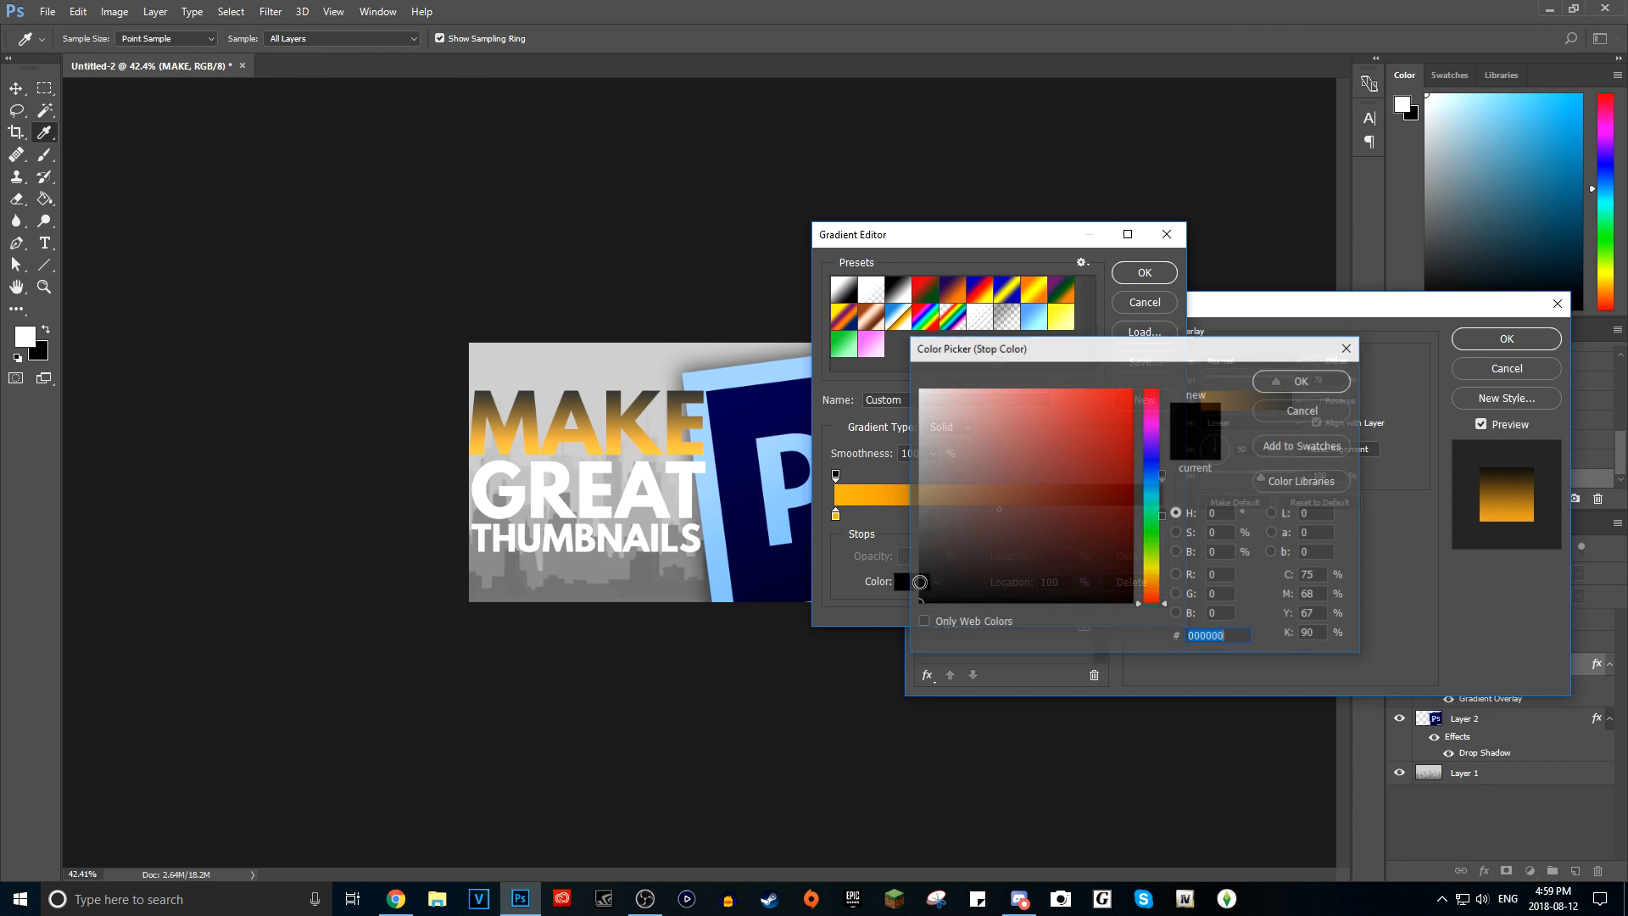
click(1151, 565)
click(1037, 387)
drag(1038, 388, 1018, 367)
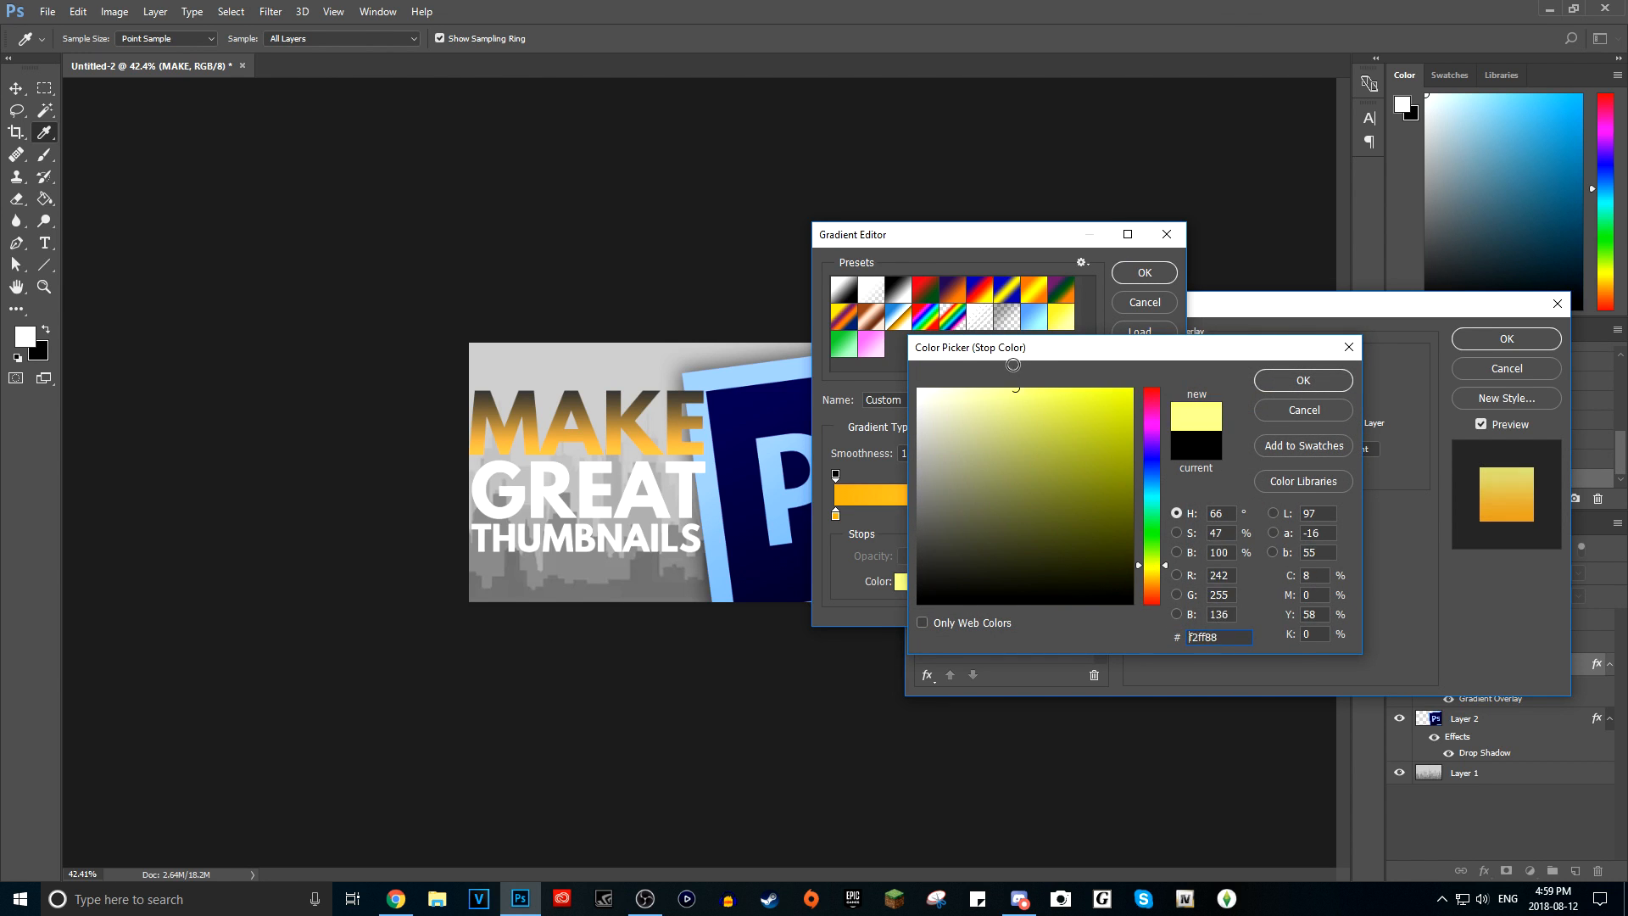
click(1303, 378)
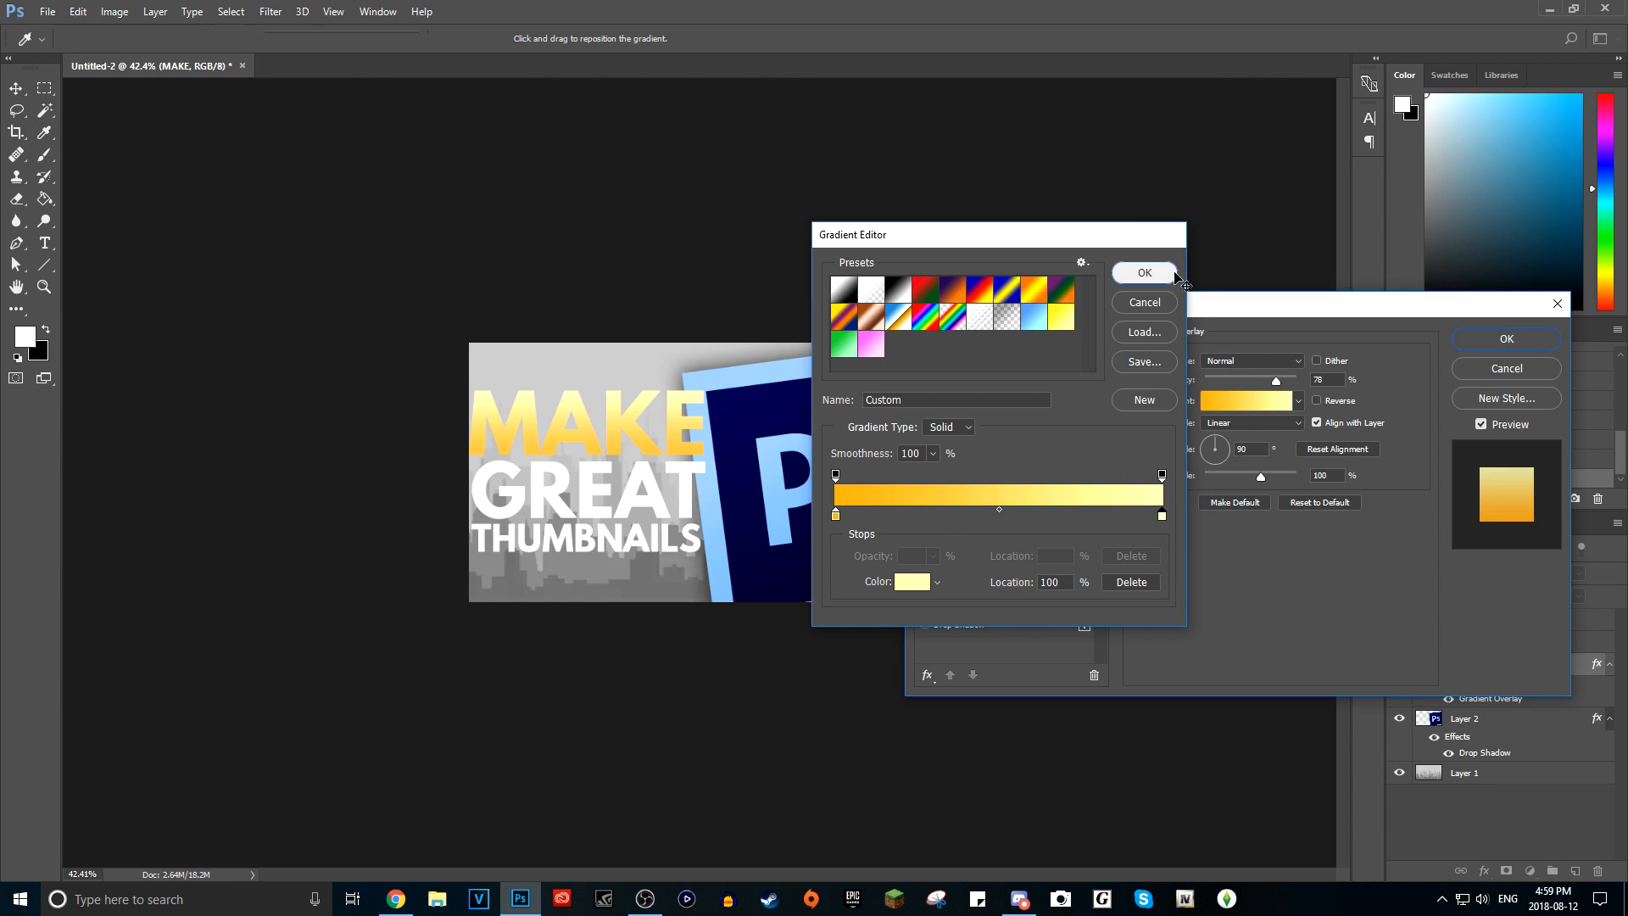
click(1144, 272)
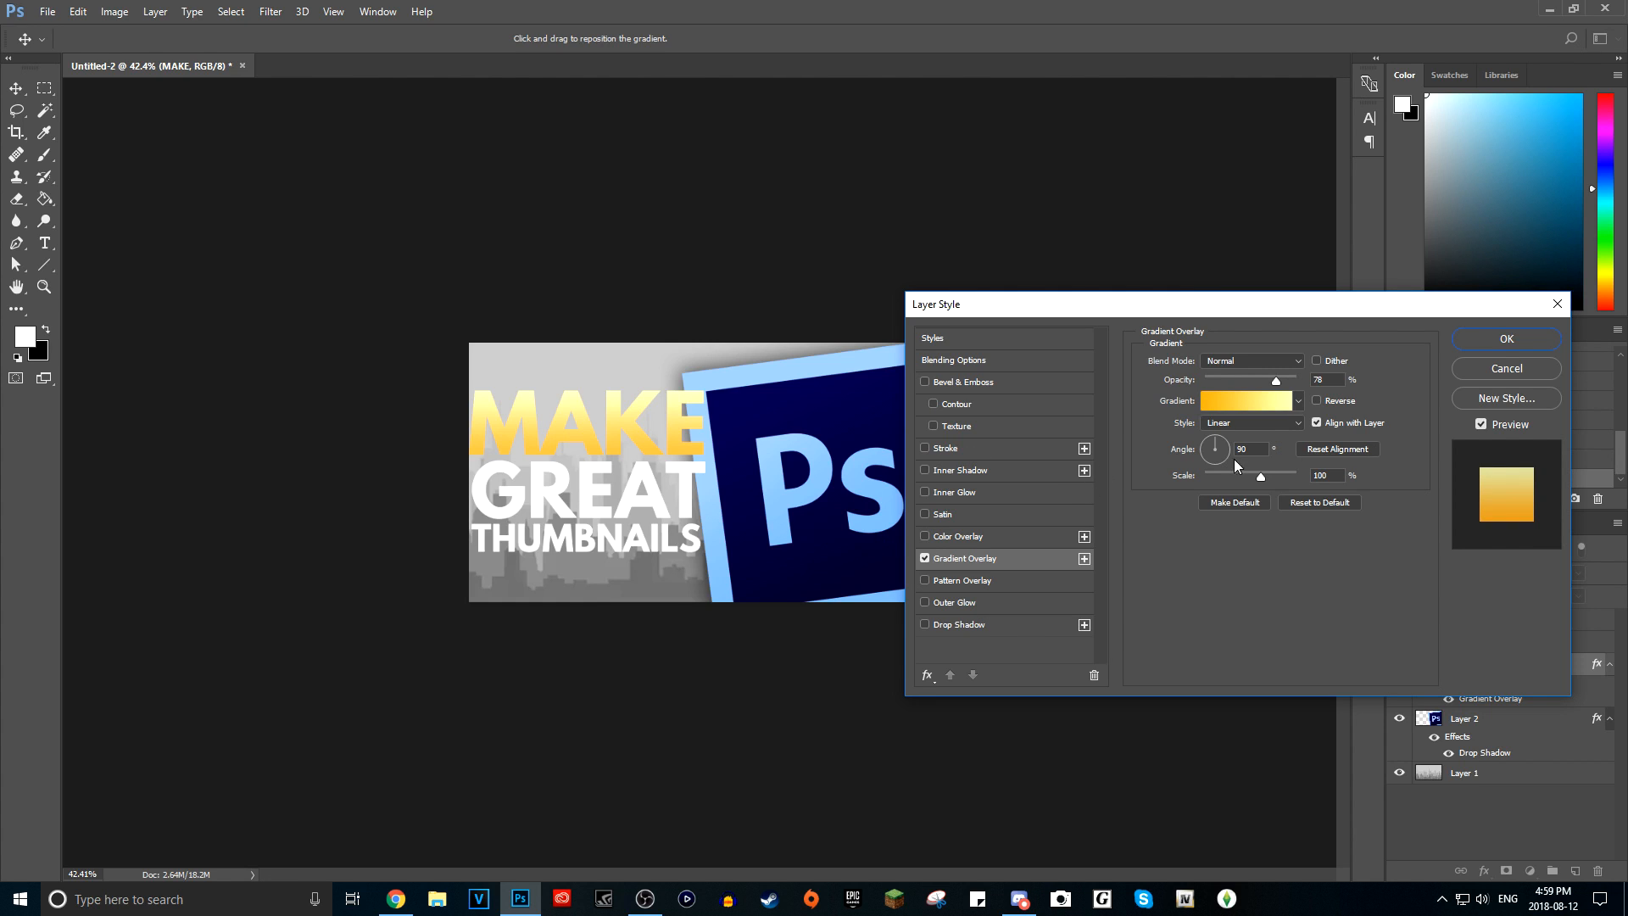
- Add an Inner Glow to the MAKE text layer with Overlay blend mode and 40% opacity, and accept the layer style
click(994, 493)
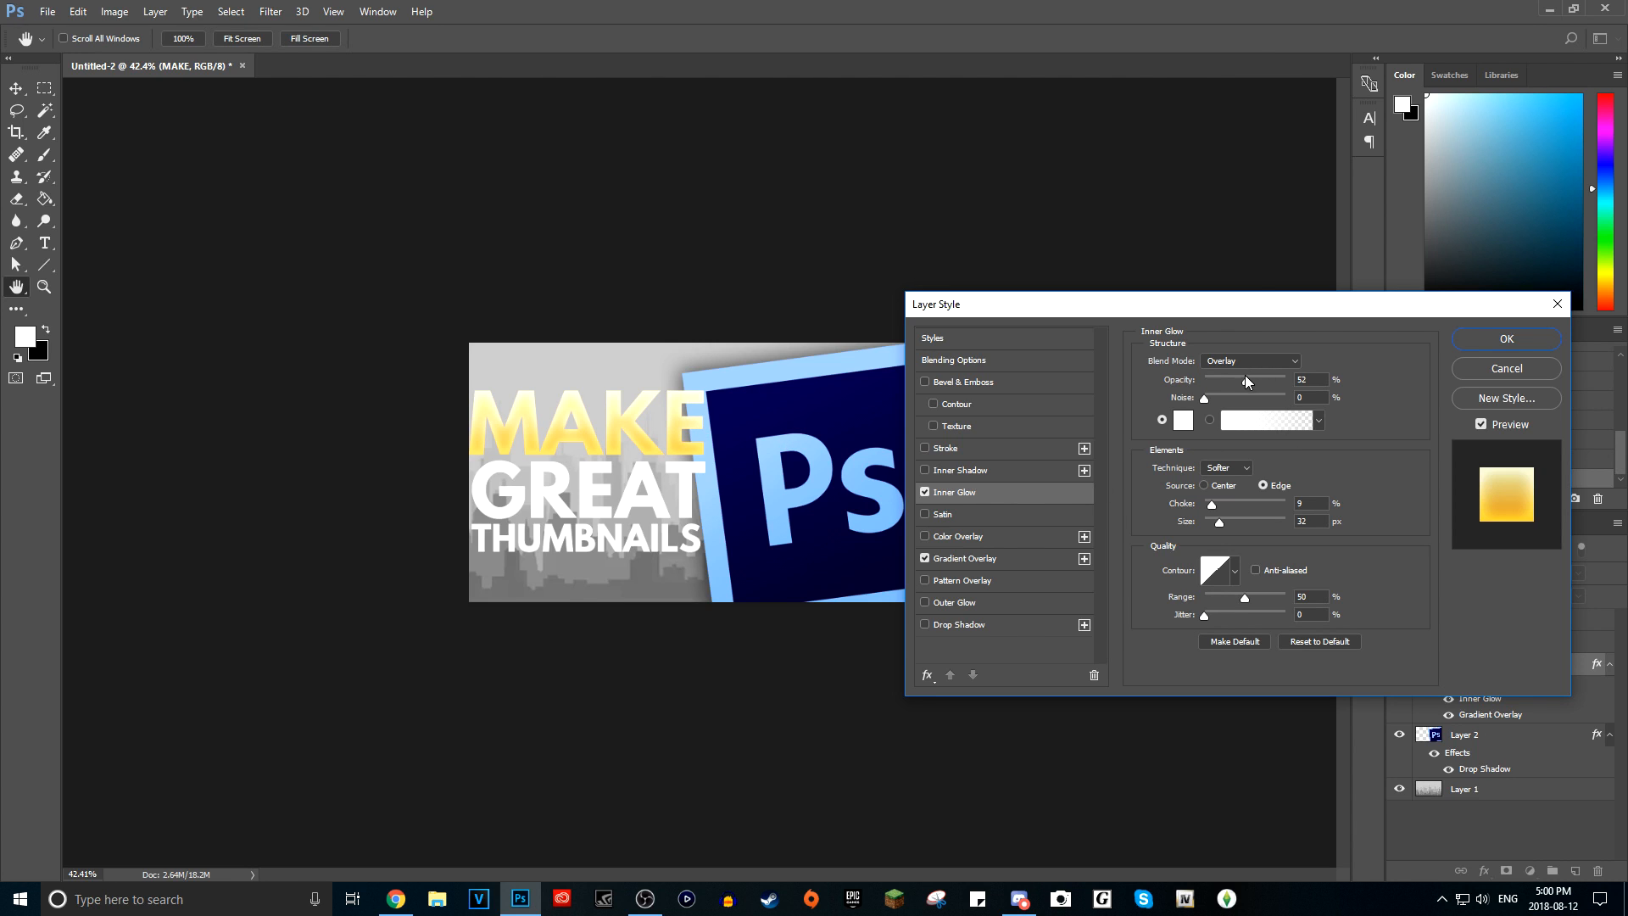
drag(1247, 378, 1237, 388)
click(1284, 357)
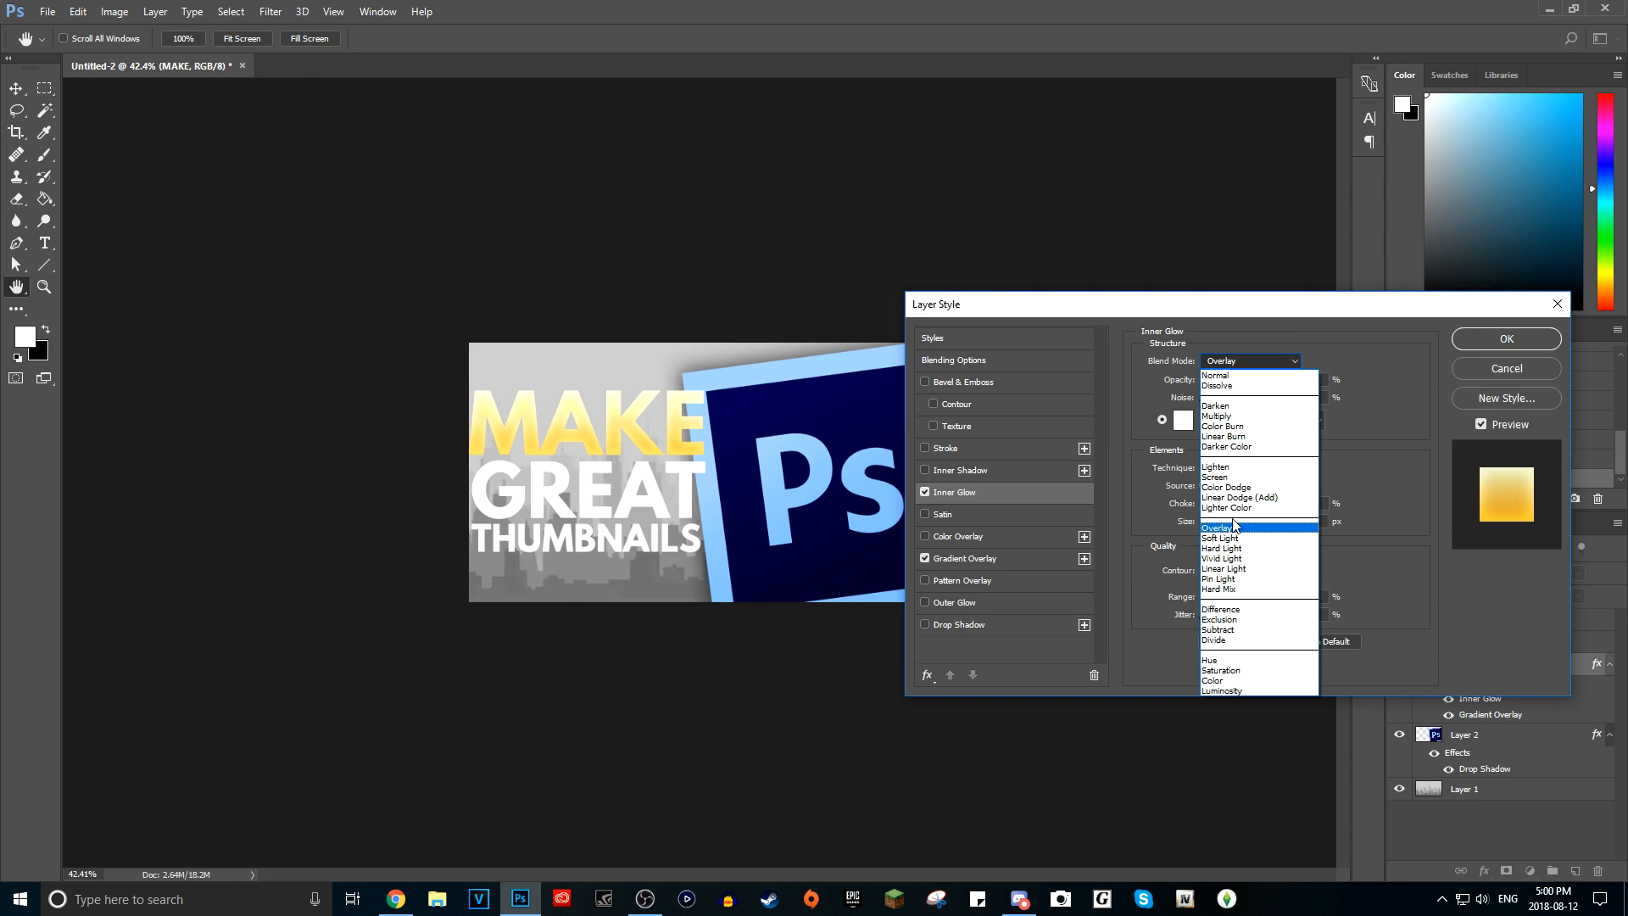
click(1230, 376)
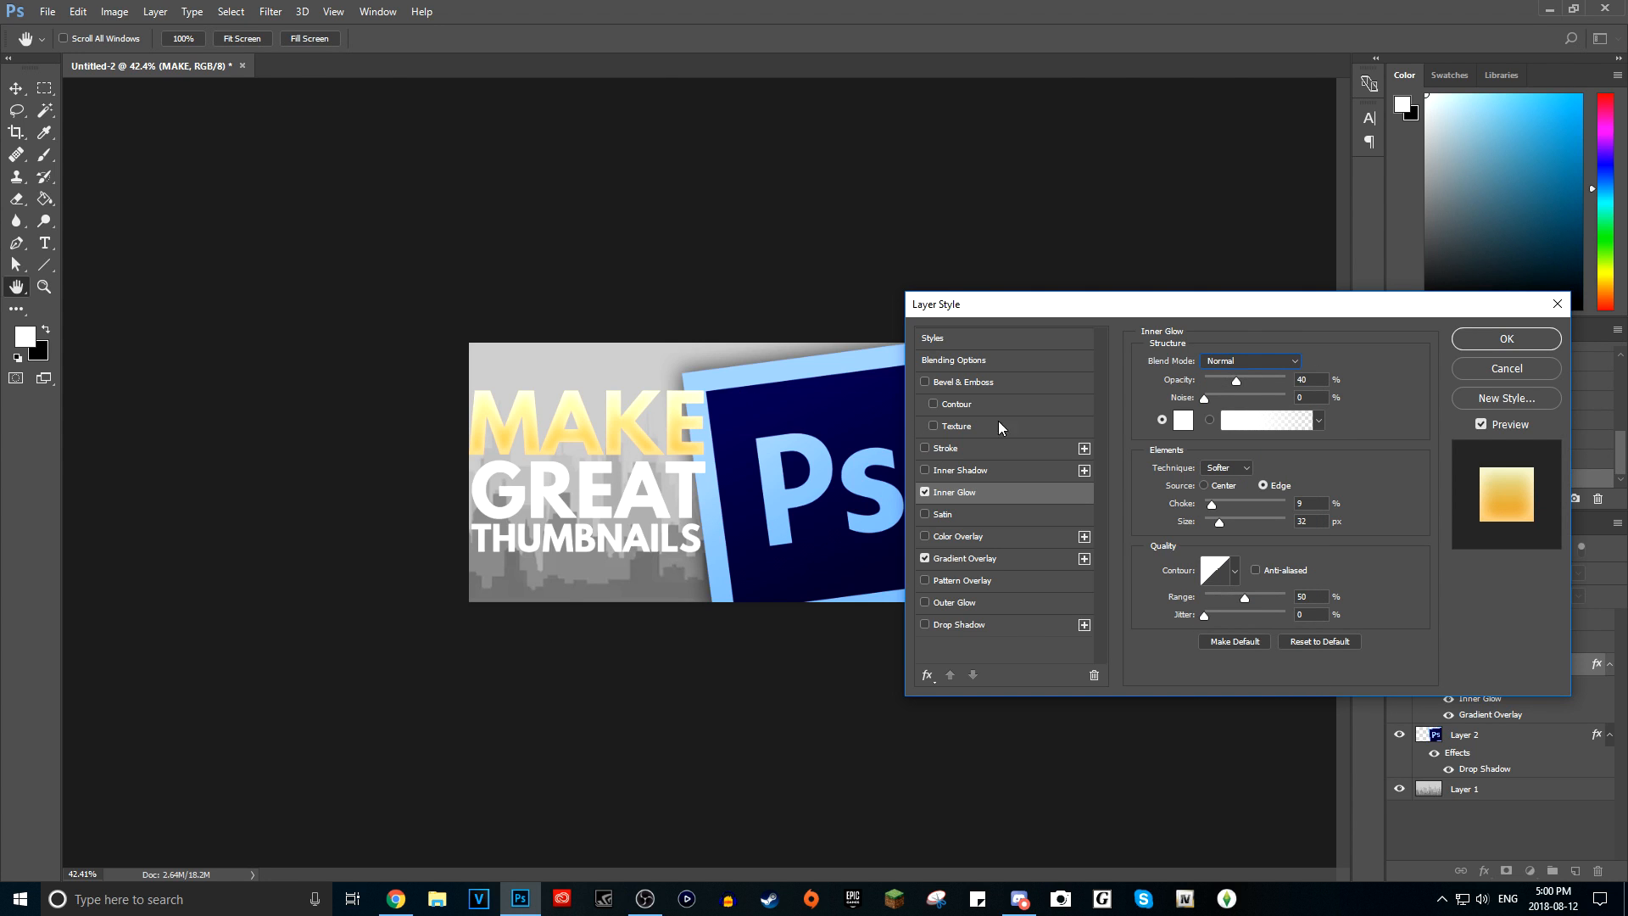
click(1242, 371)
click(1230, 525)
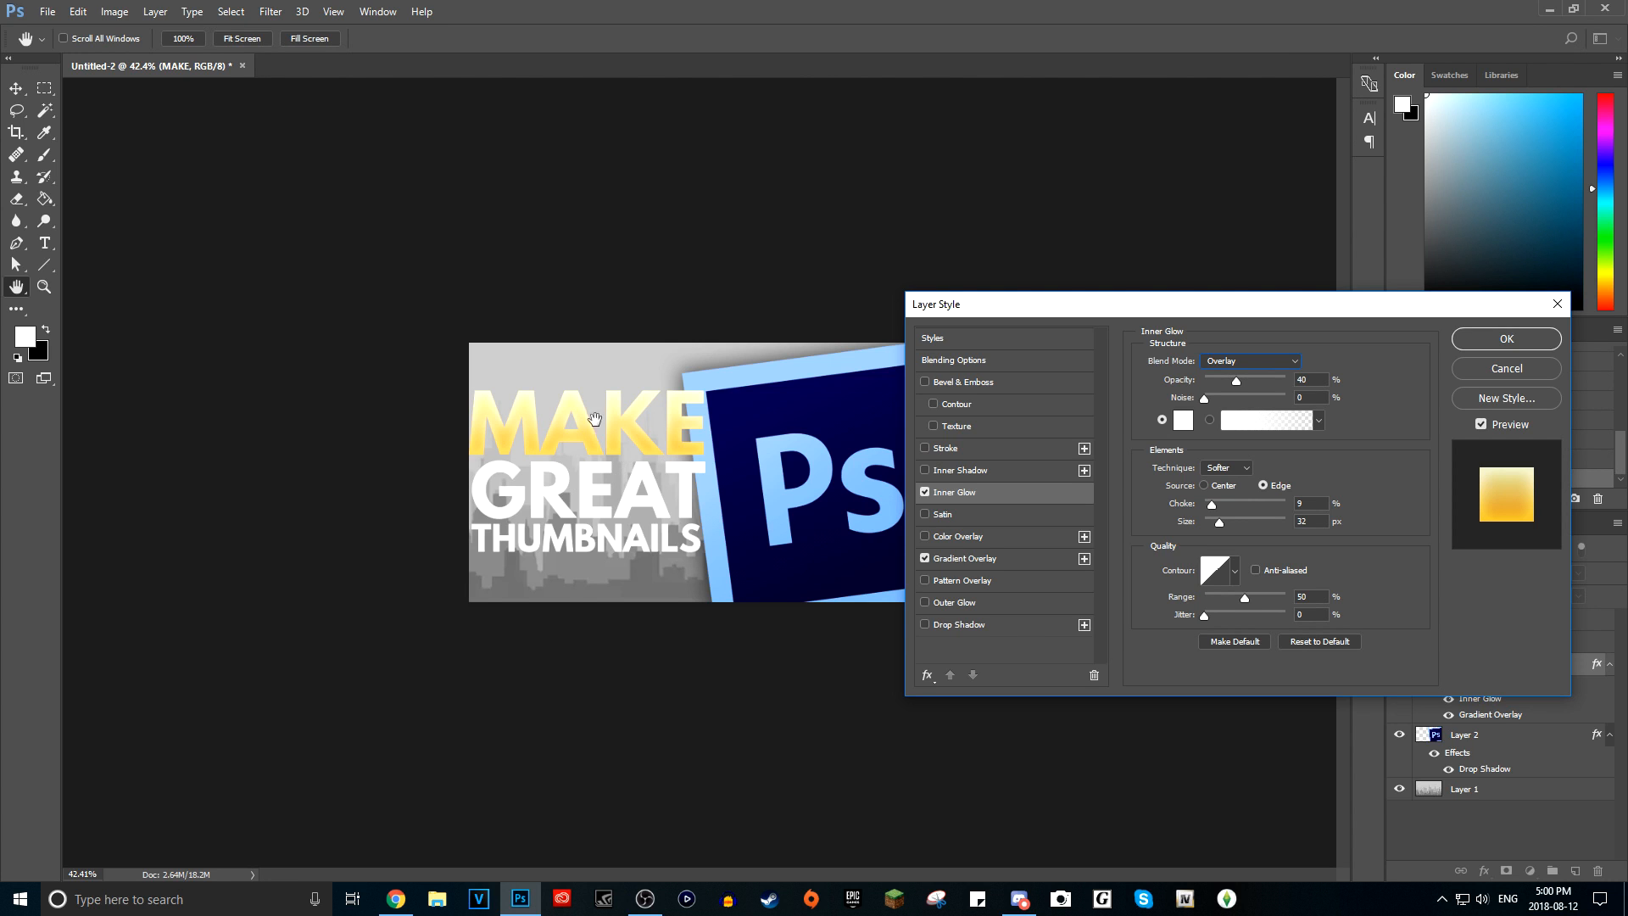
click(1506, 339)
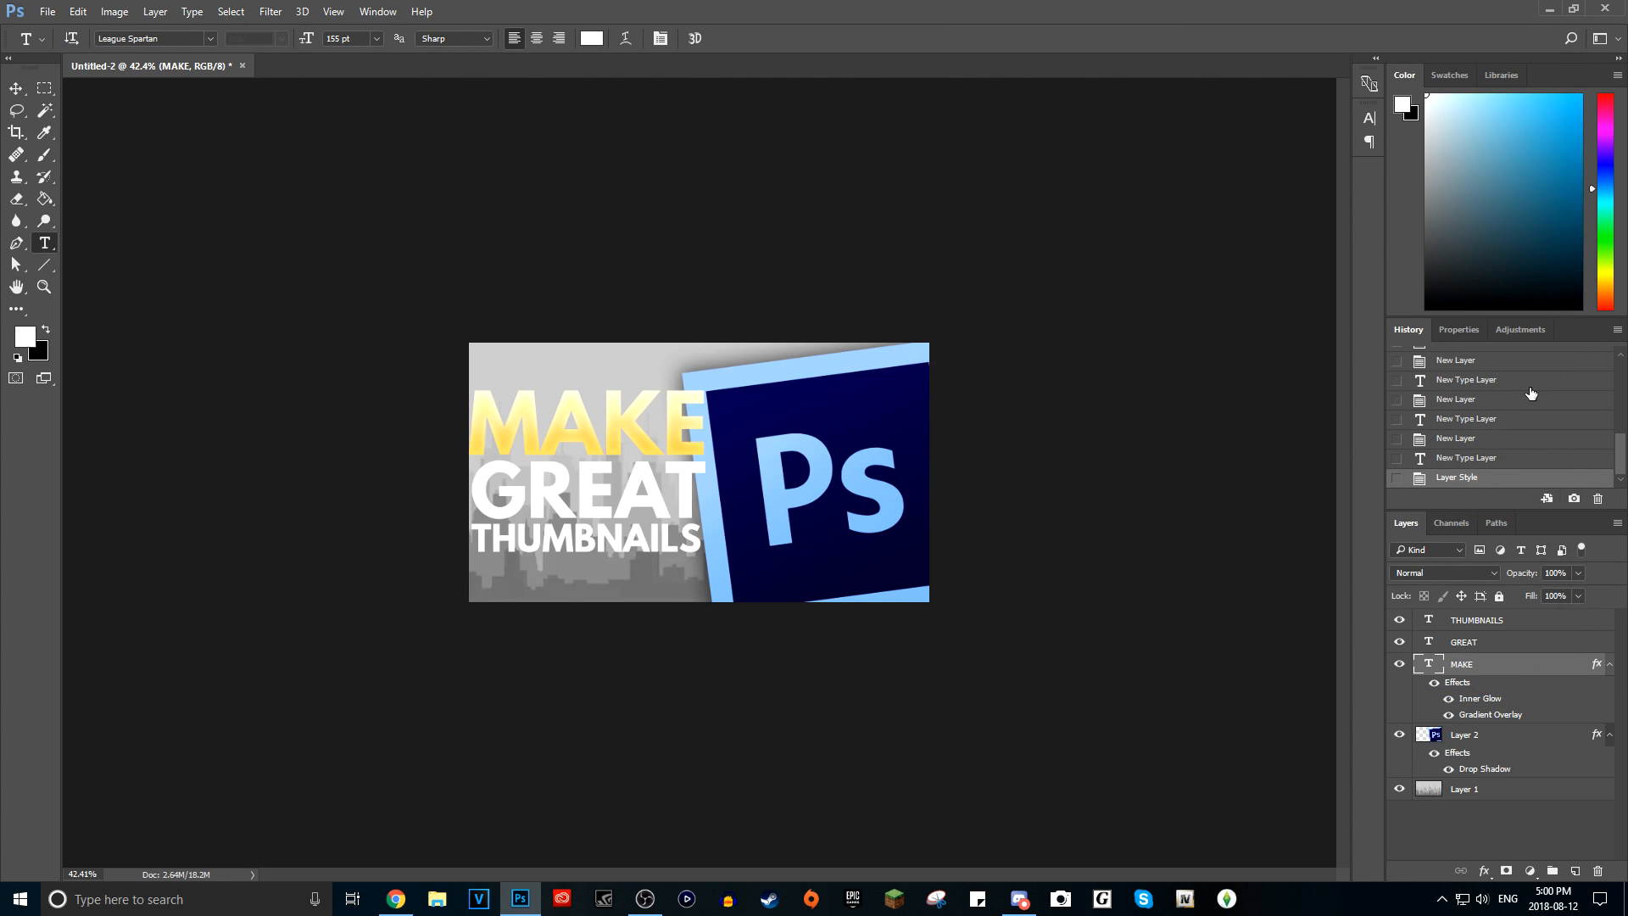
- Duplicate the styled MAKE text layer
right_click(1492, 672)
right_click(1544, 668)
right_click(1544, 668)
right_click(1550, 665)
right_click(1549, 665)
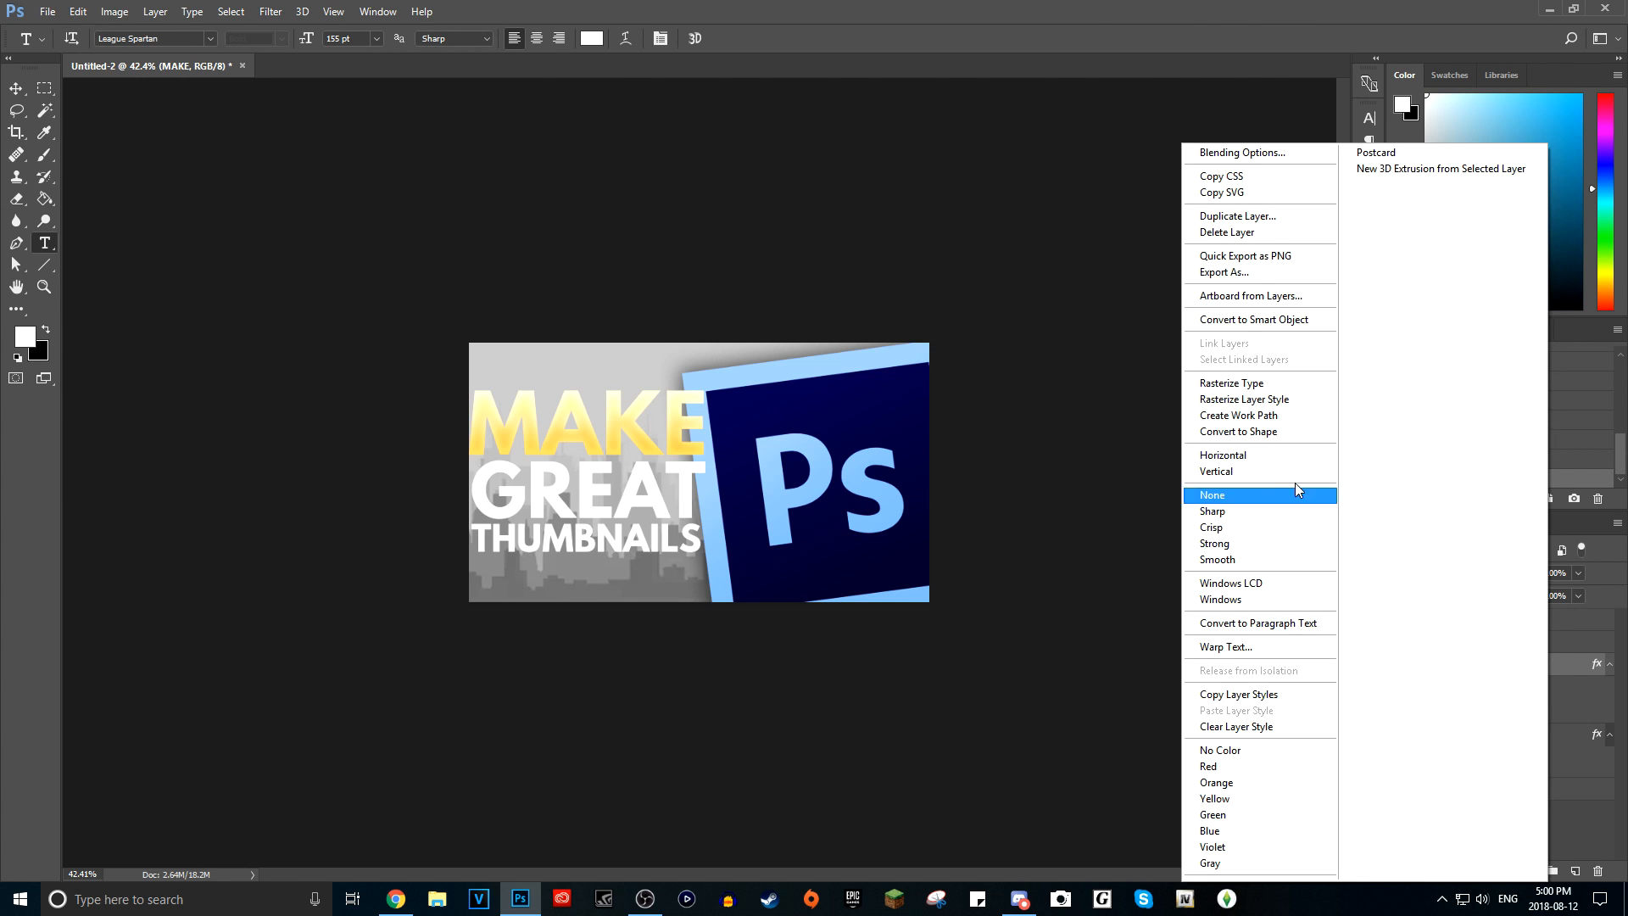
click(1563, 675)
key(ctrl+j)
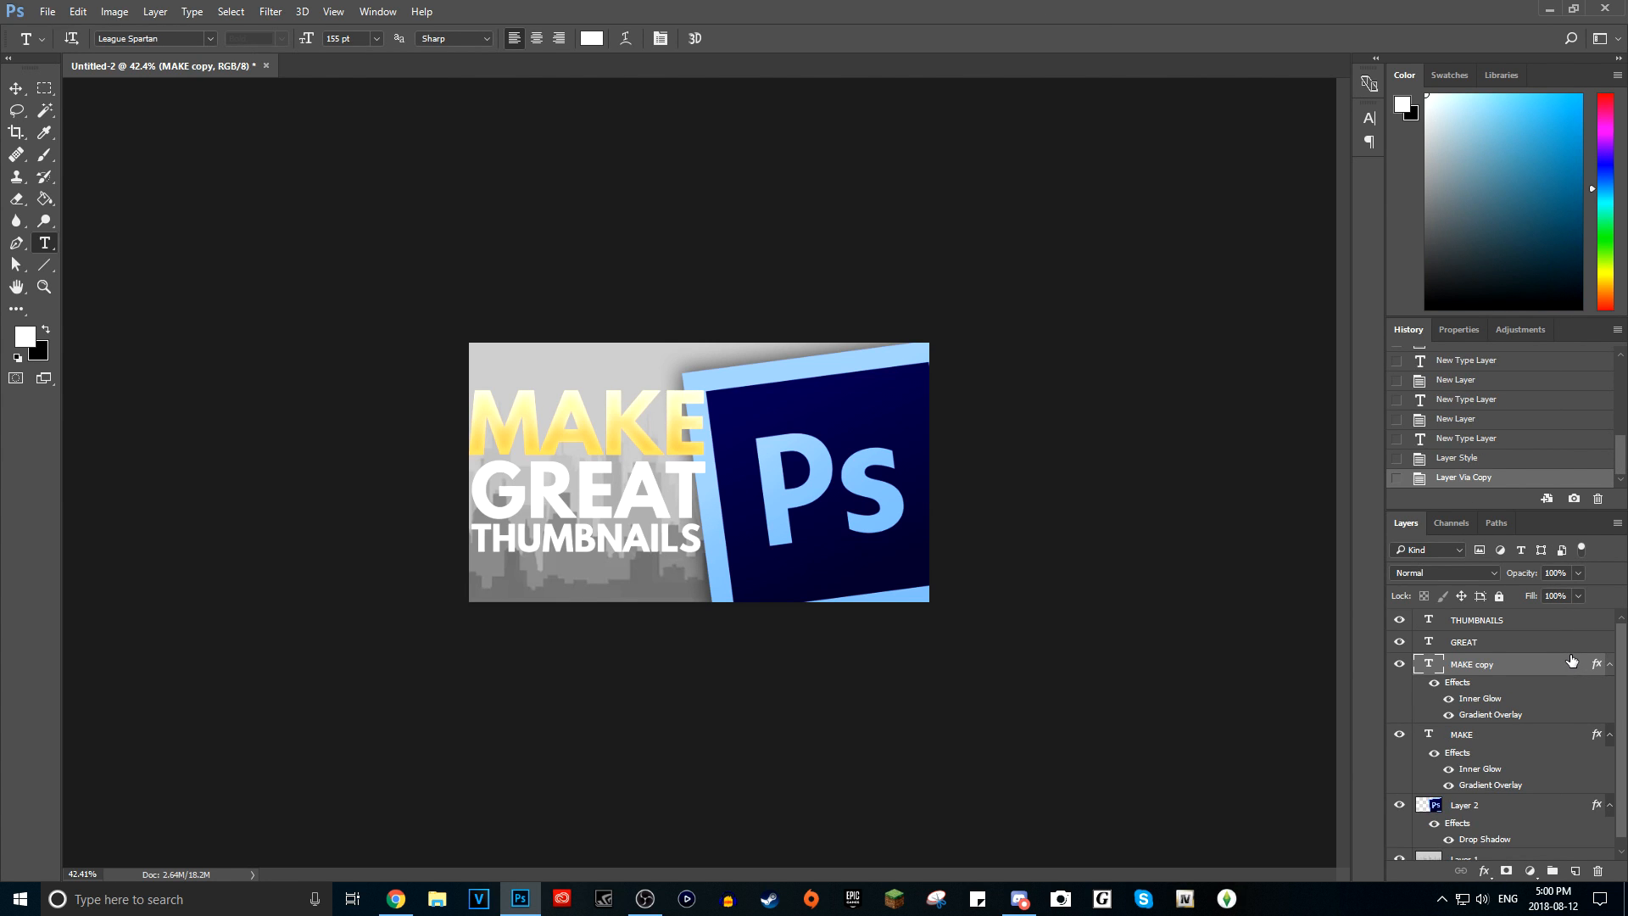
- Transform the original MAKE layer beneath the copy, nudging it down about 14 px, and commit the transform
click(1499, 736)
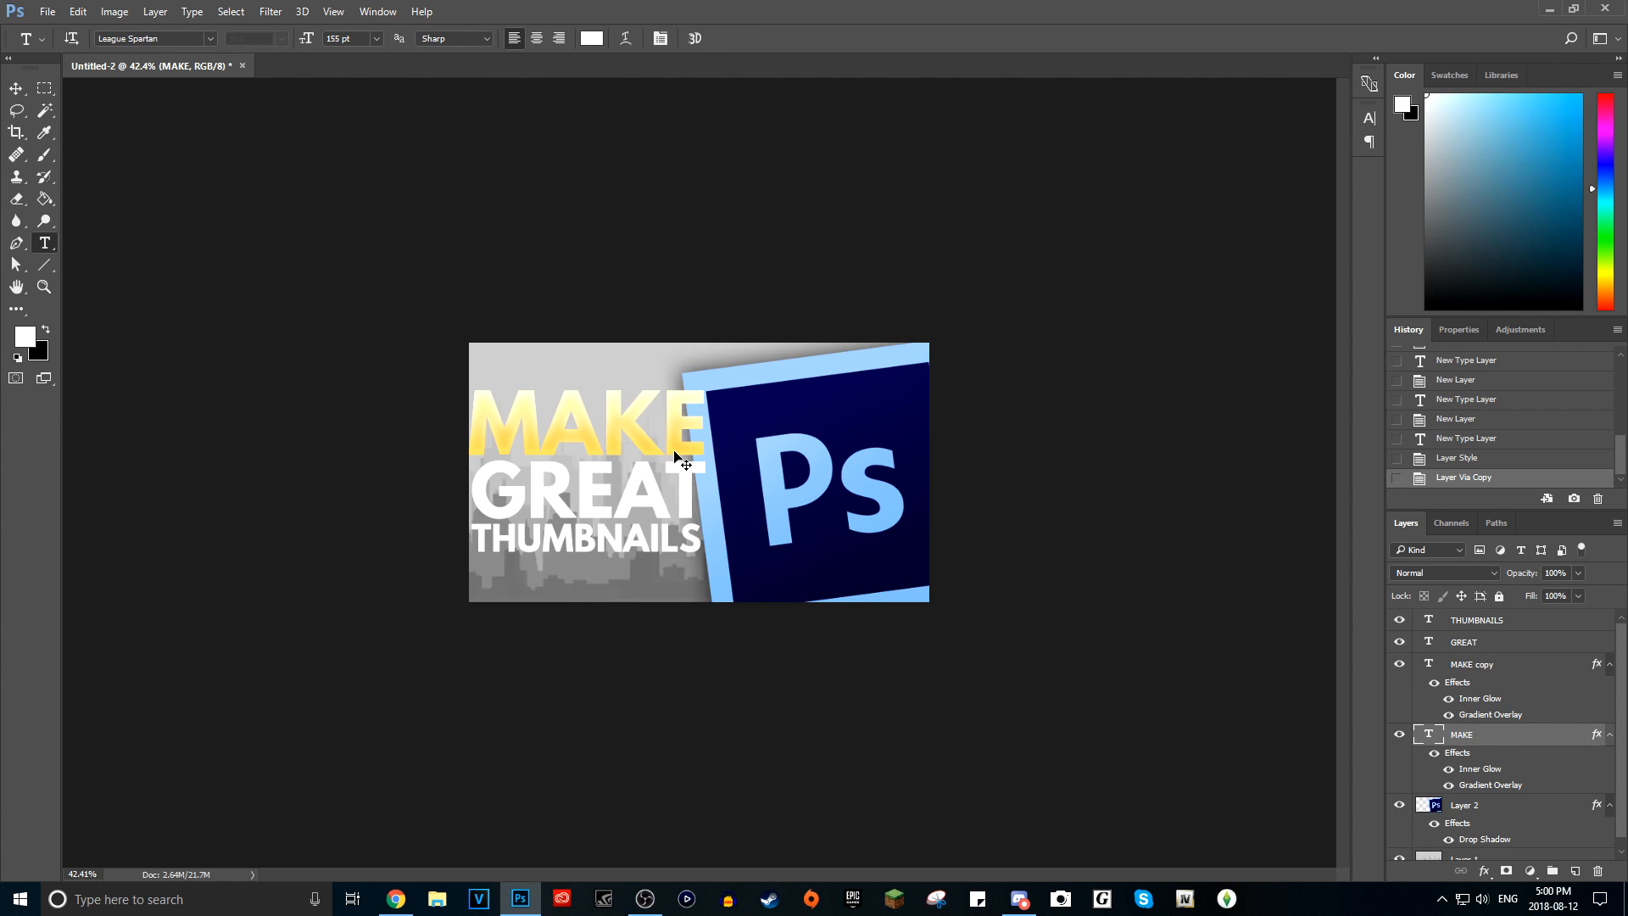
key(ctrl+r)
key(ctrl+t)
key(ctrl+r)
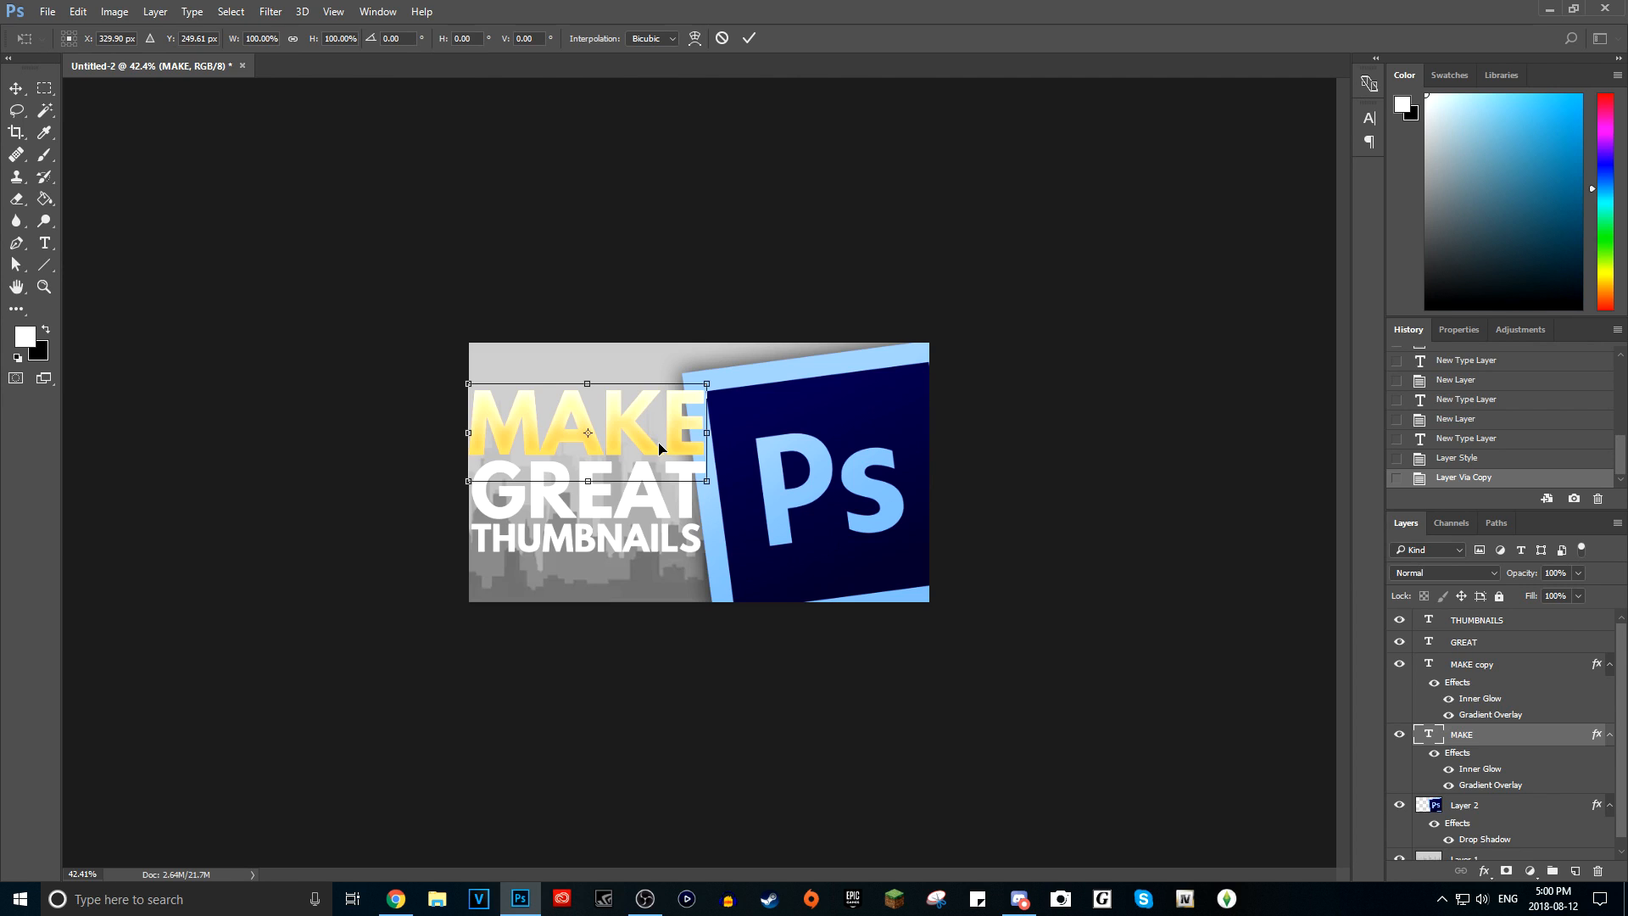
key(Down)
key(Down)
key(Down)
key(Down)
key(Down)
key(Down)
key(Down)
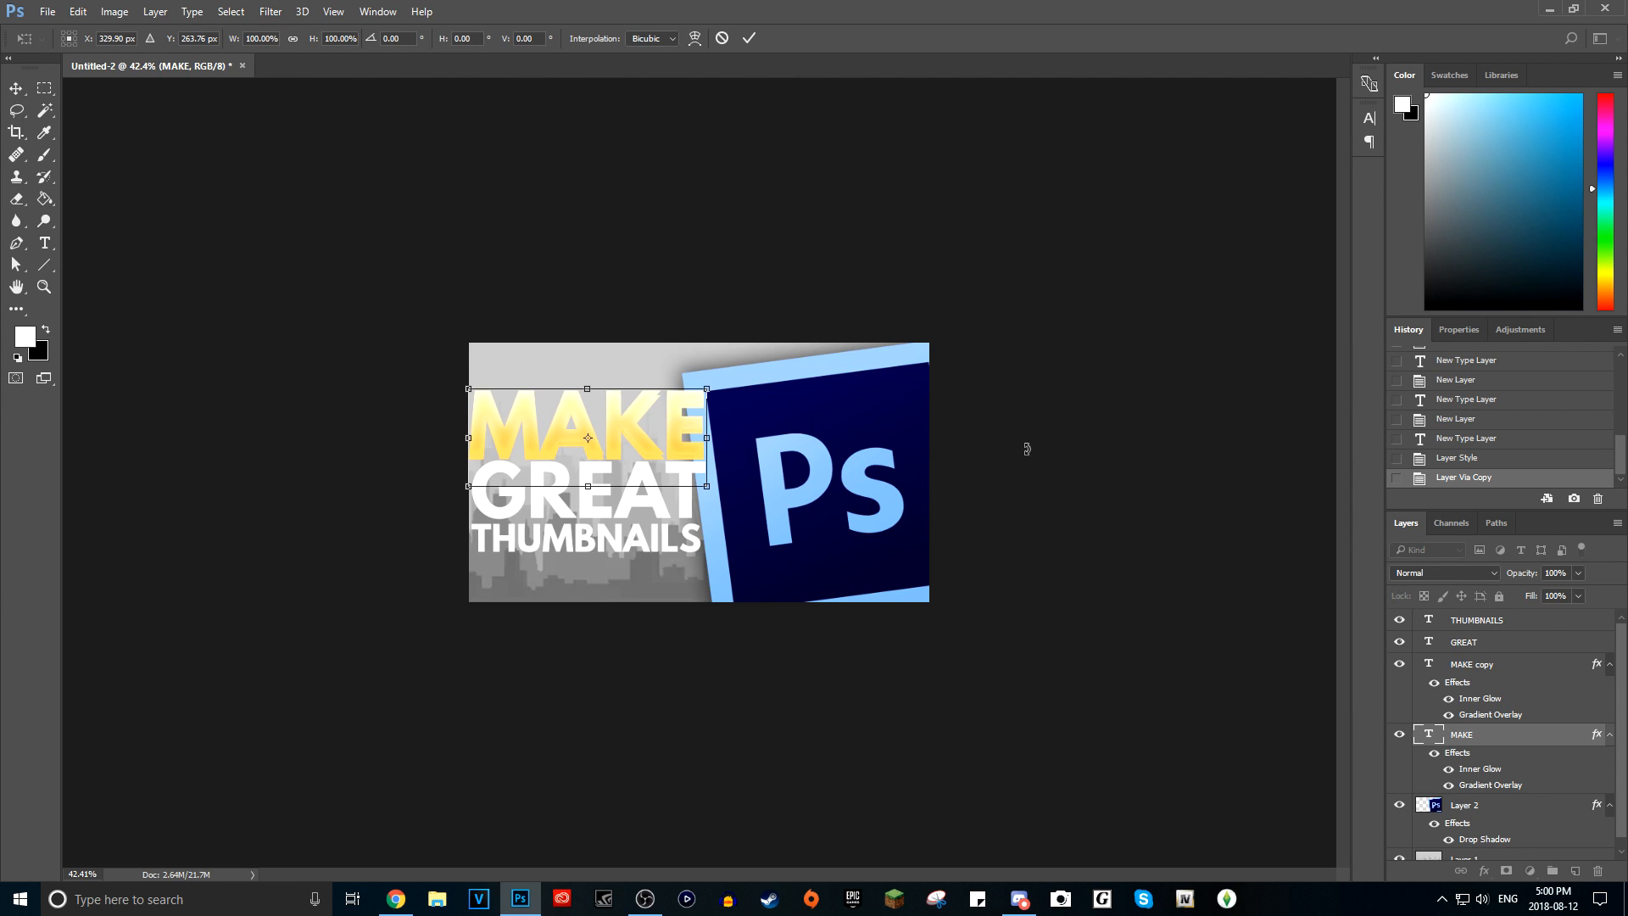
click(749, 39)
- Rasterize the type of the THUMBNAILS, GREAT, MAKE copy and MAKE layers together
scroll(720, 440, up, 2)
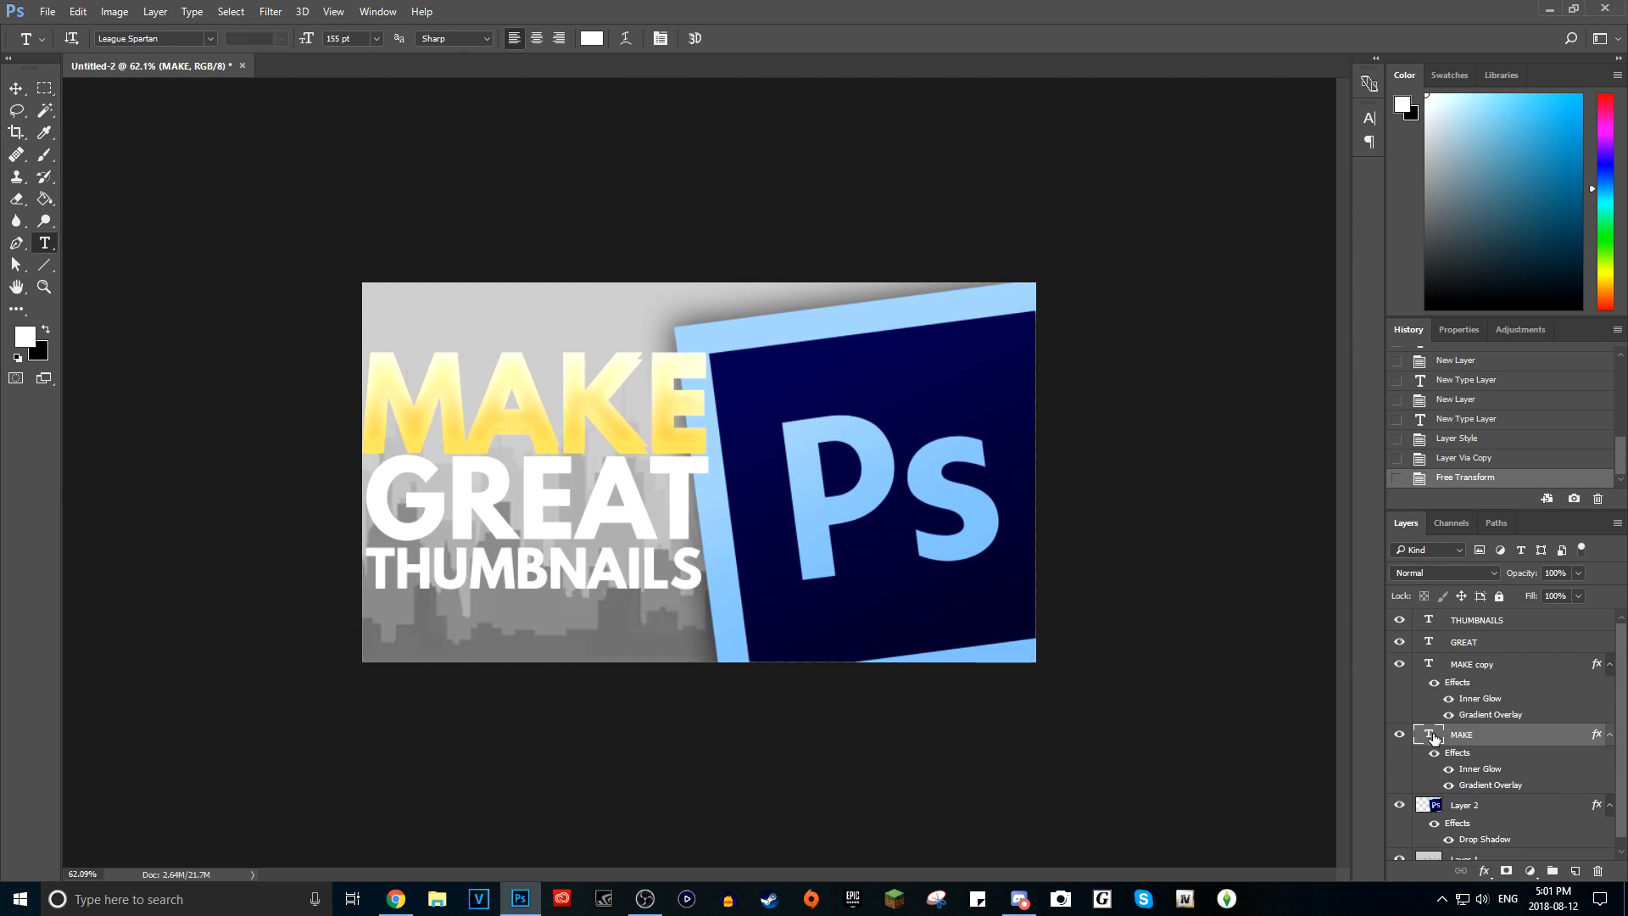
scroll(1514, 768, down, 1)
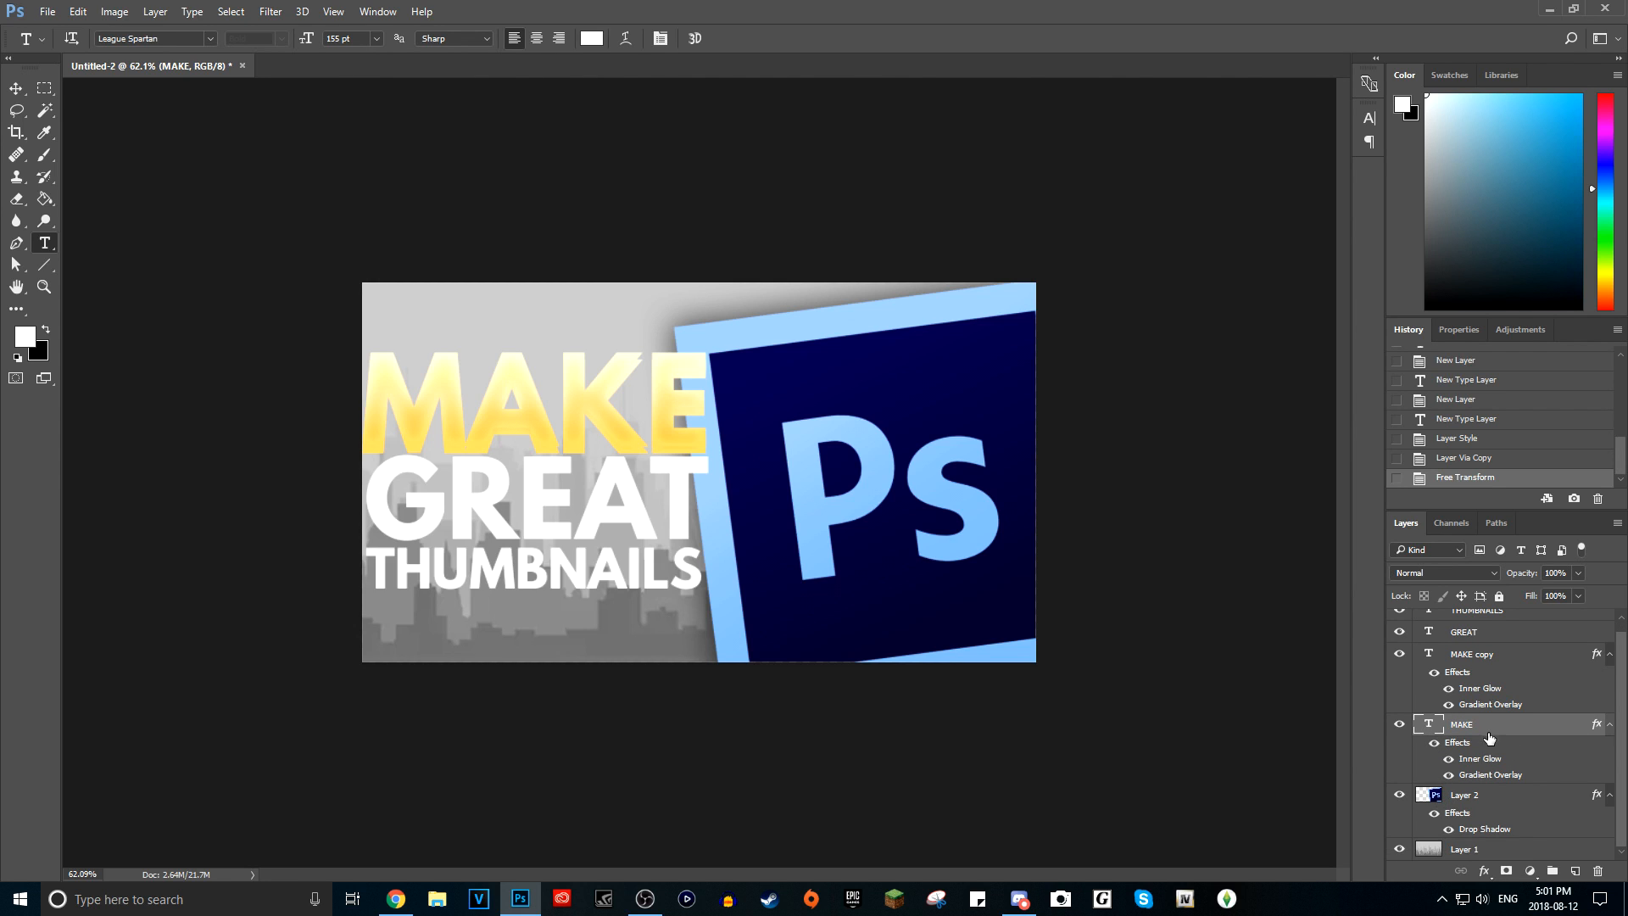
scroll(1505, 736, up, 1)
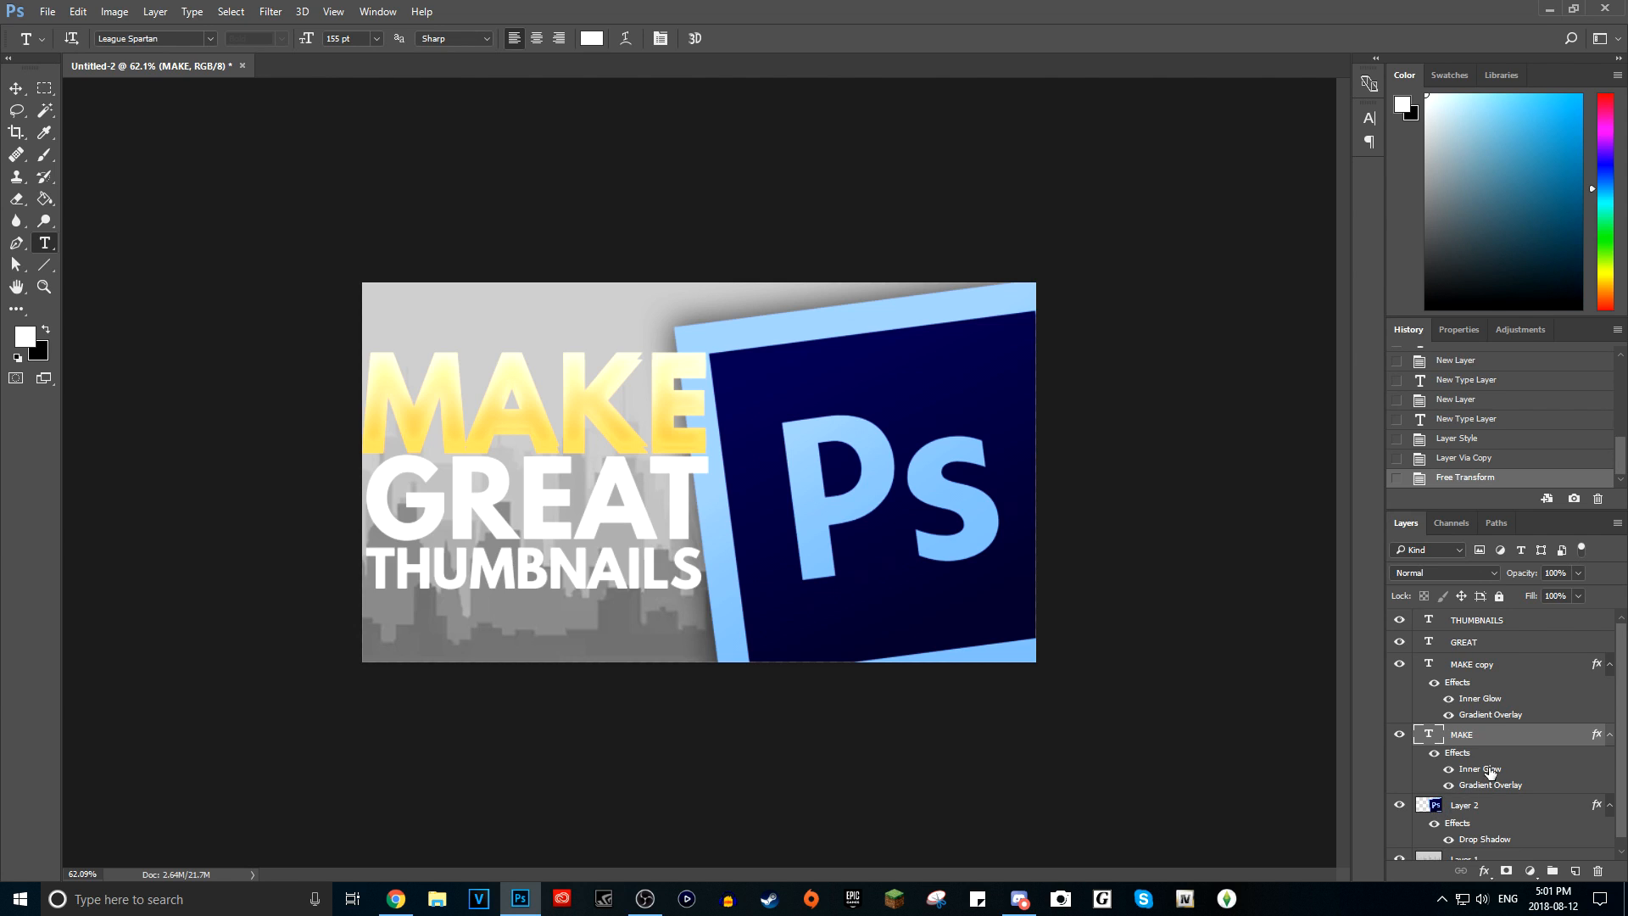
click(1529, 622)
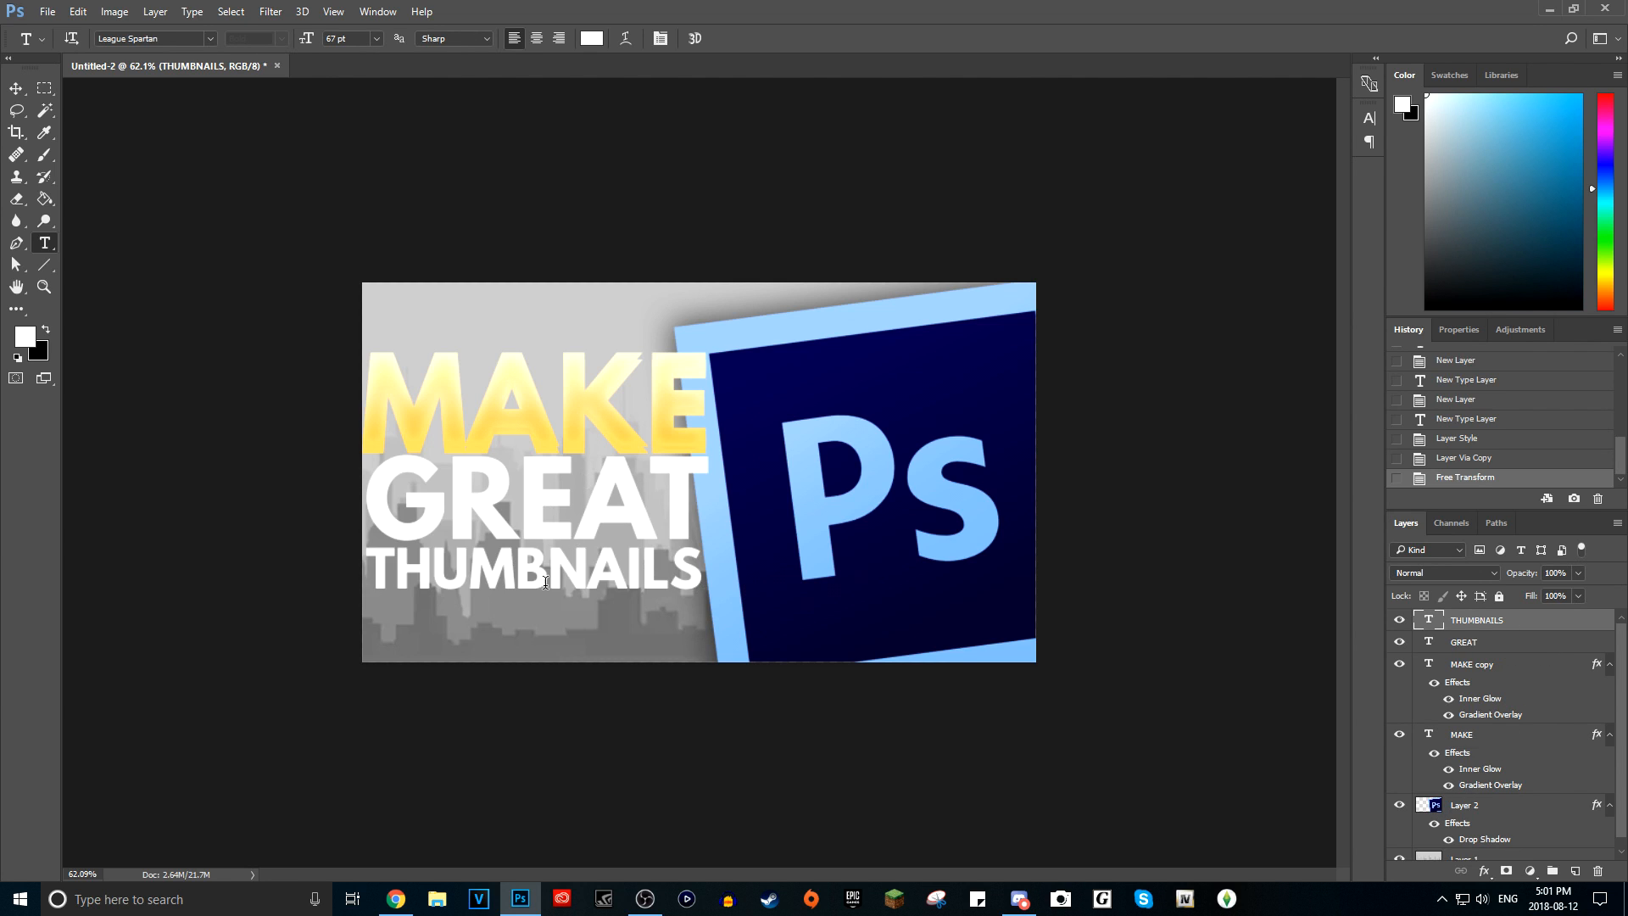
shift+click(1500, 734)
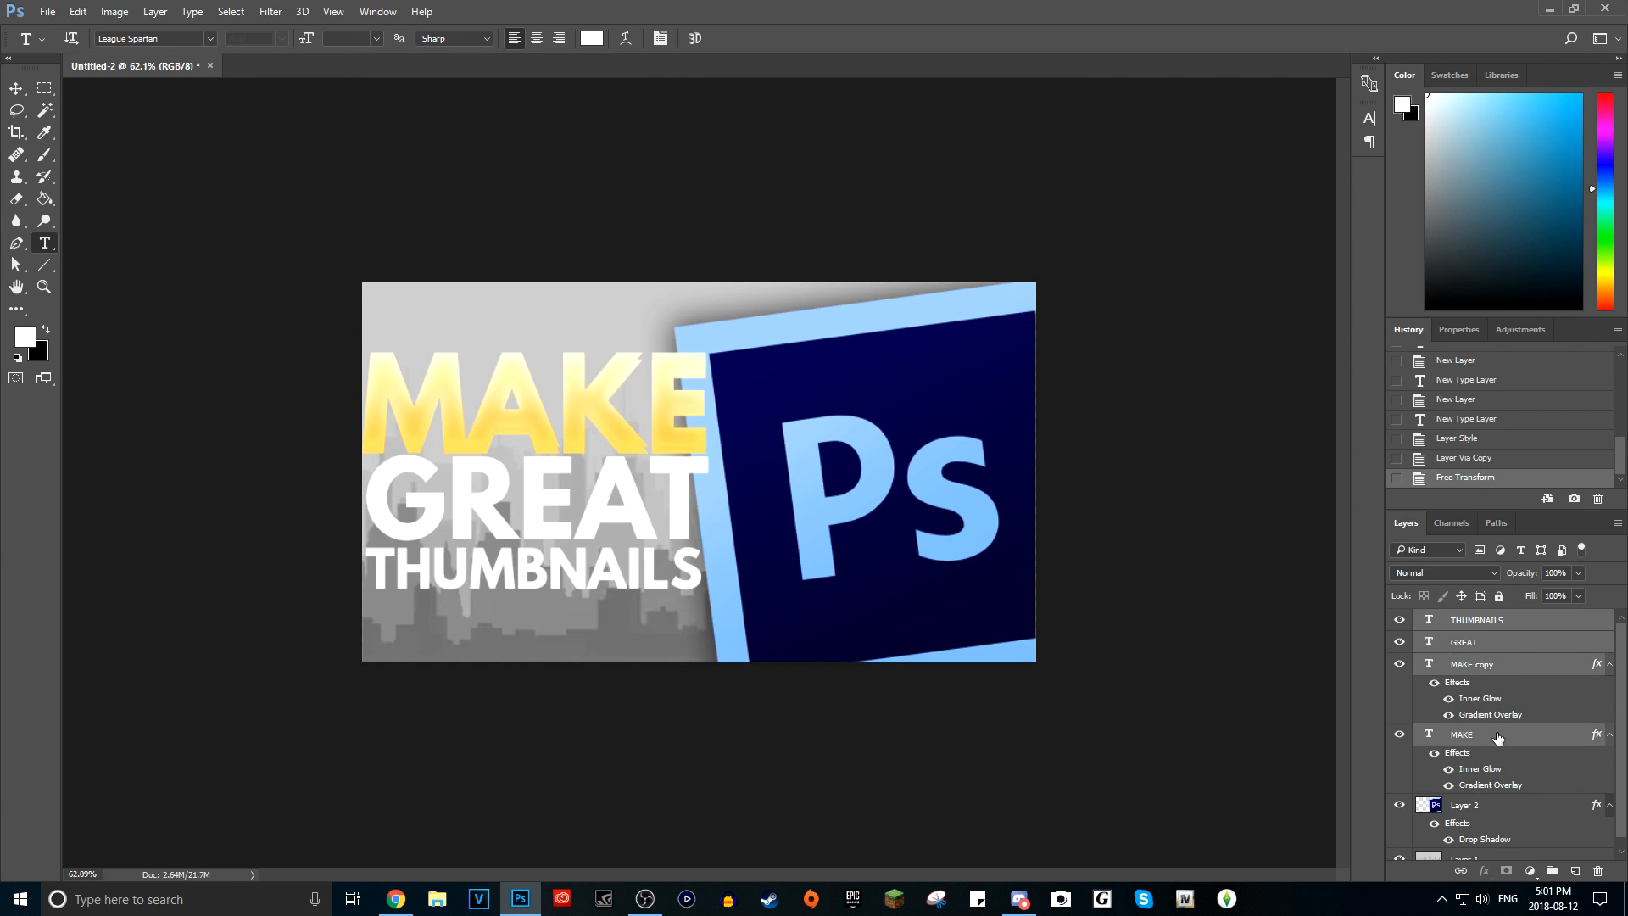
click(1521, 626)
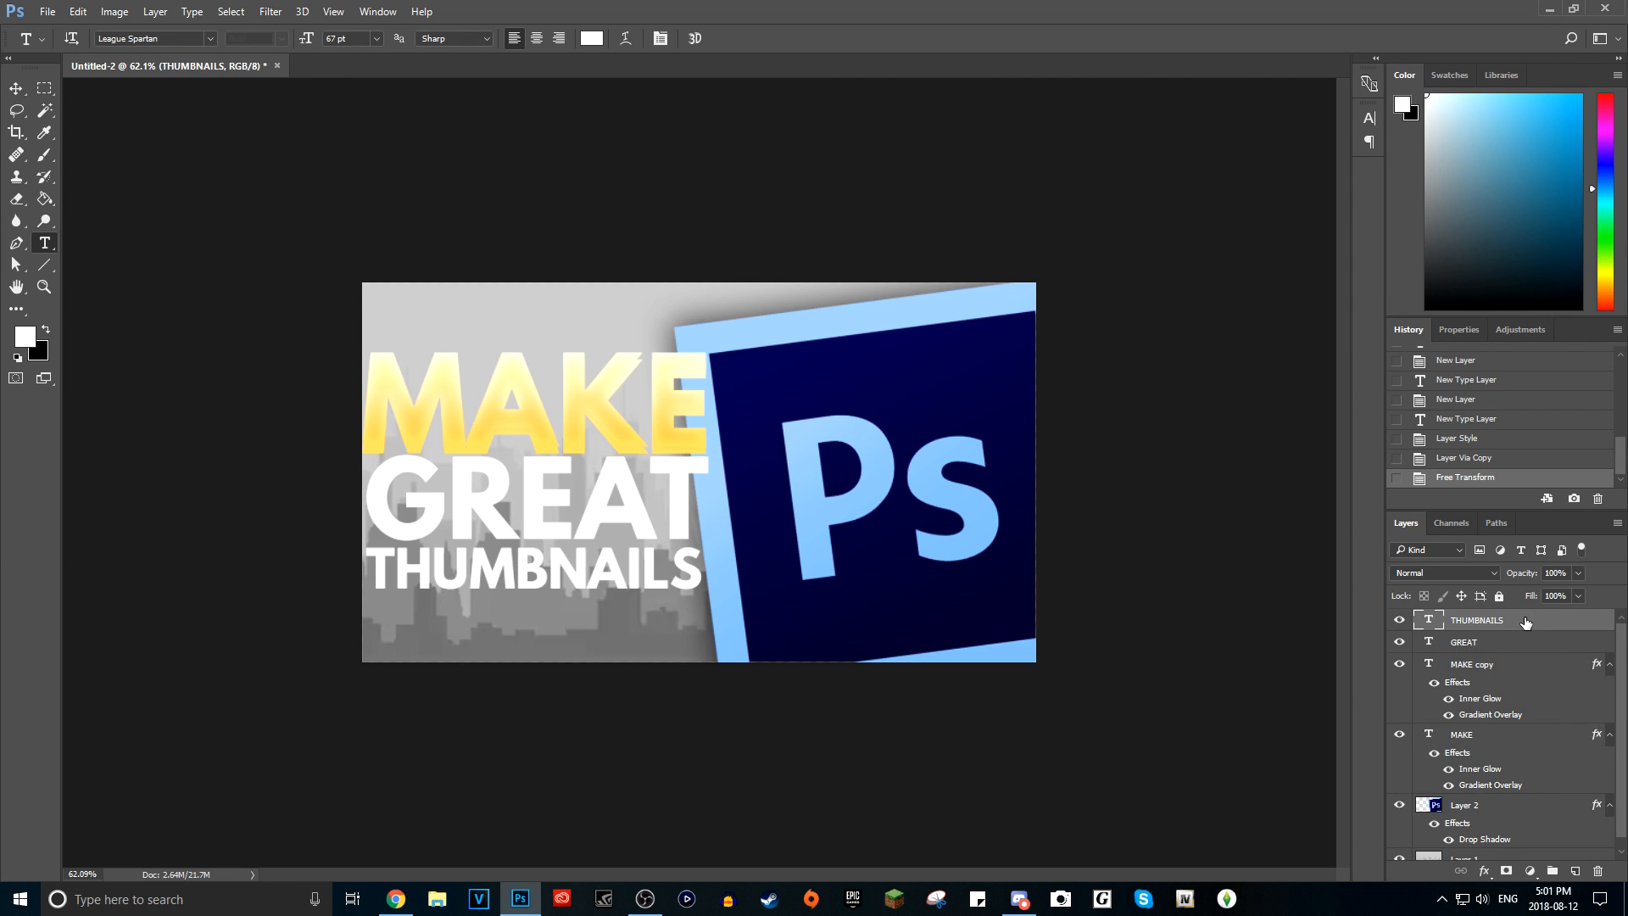
shift+click(1512, 737)
right_click(1555, 665)
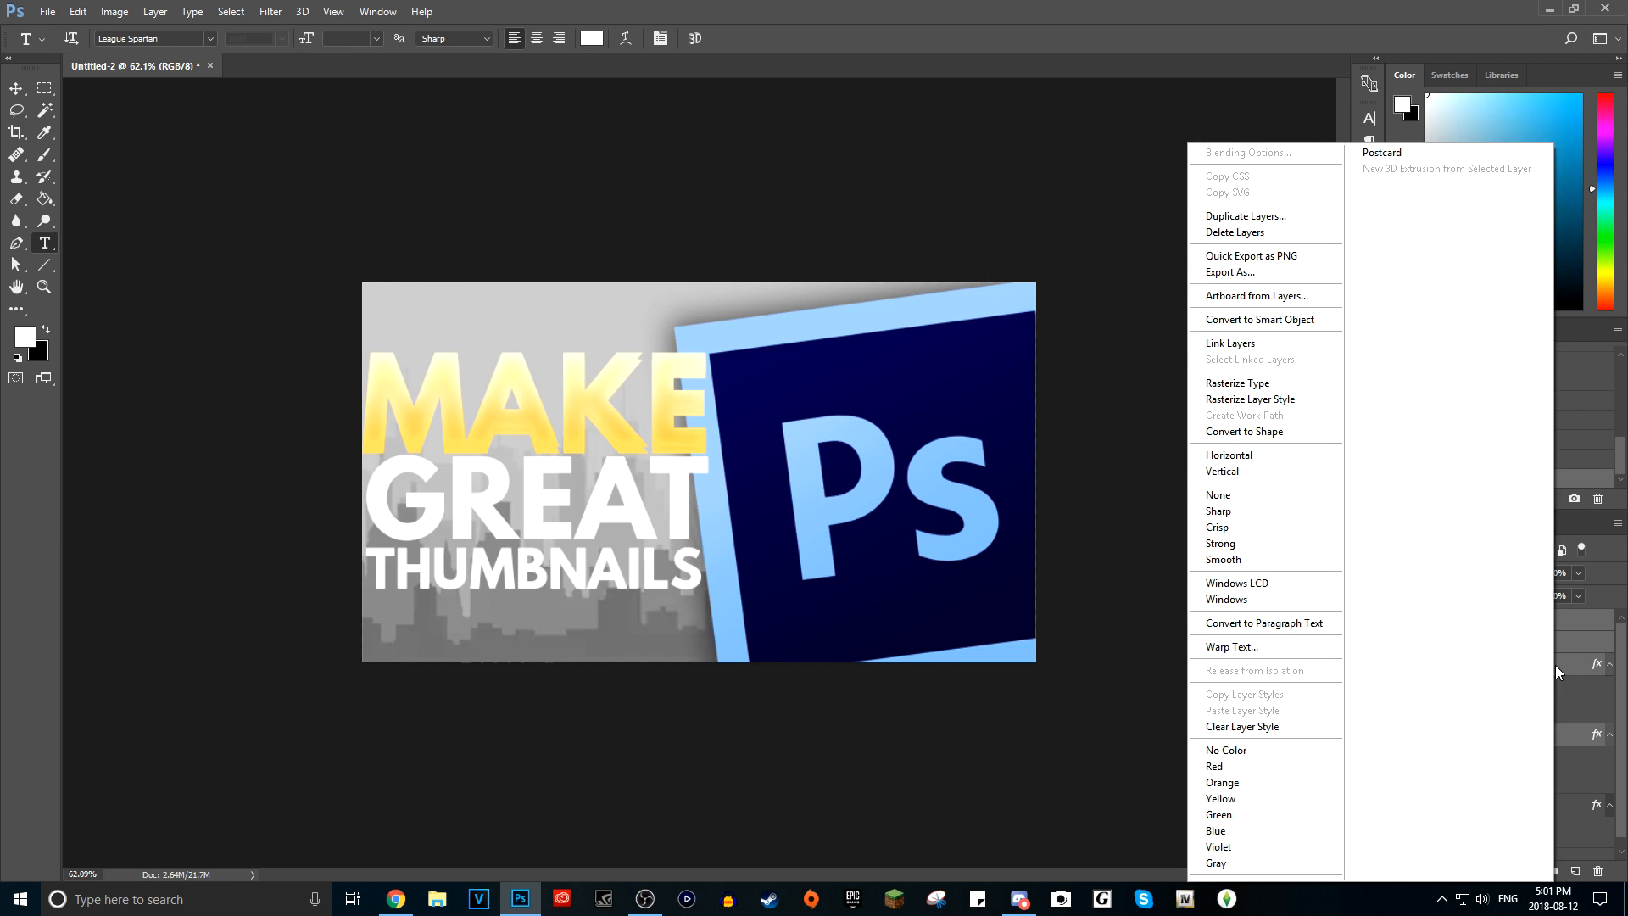
click(1252, 382)
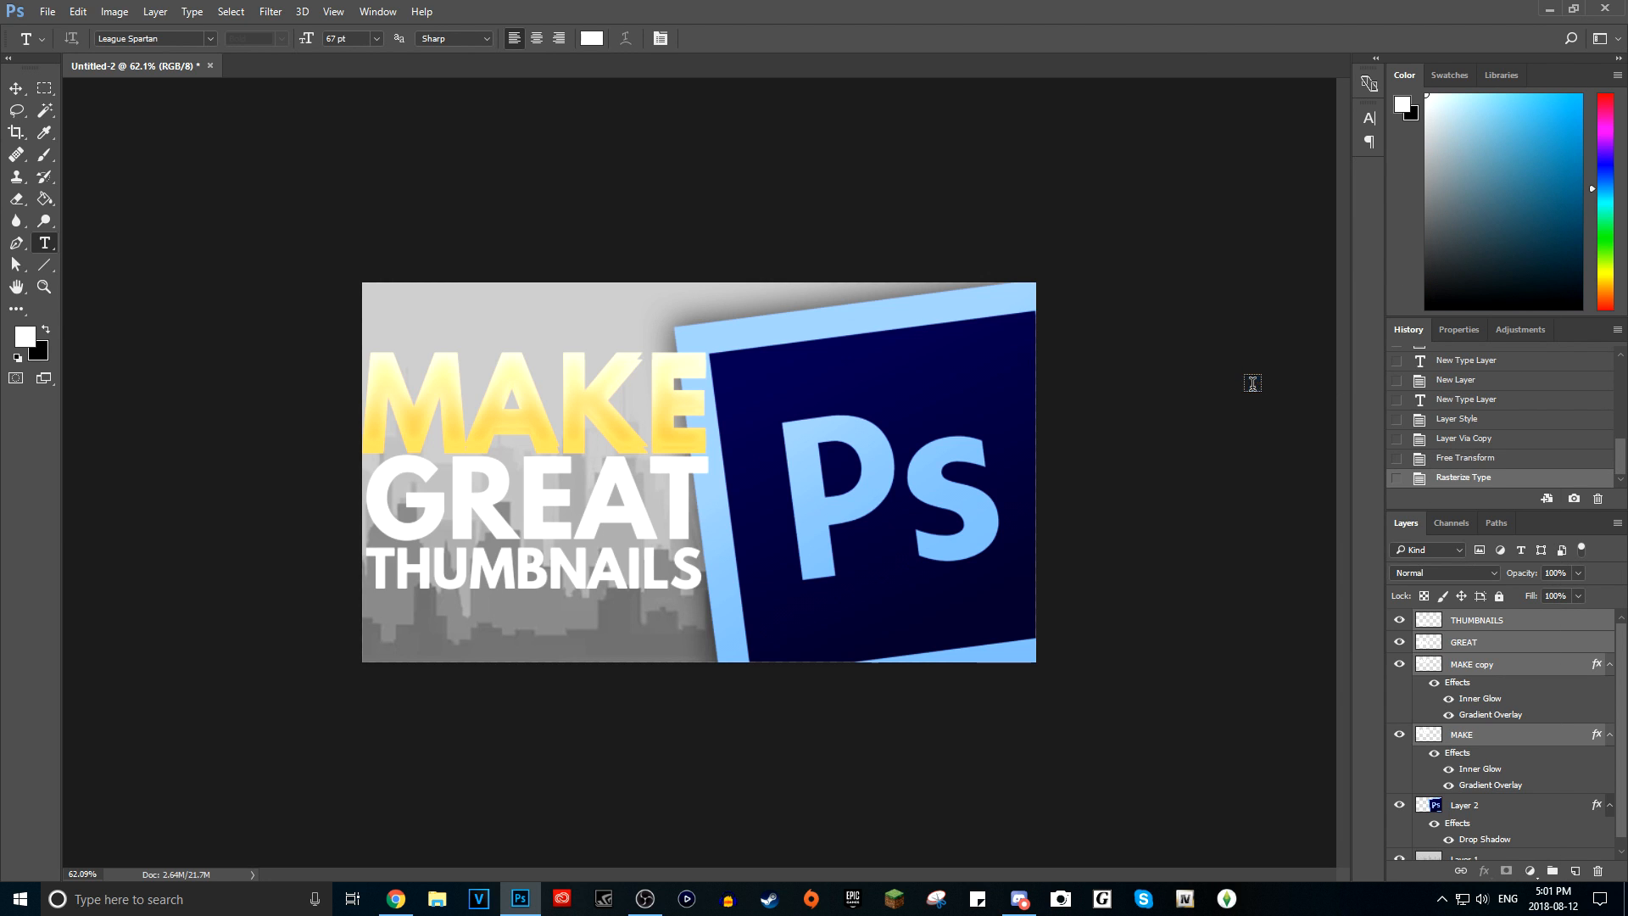
- Darken the lower MAKE layer with a Hue/Saturation adjustment, setting Lightness to -78
click(1516, 672)
click(1429, 736)
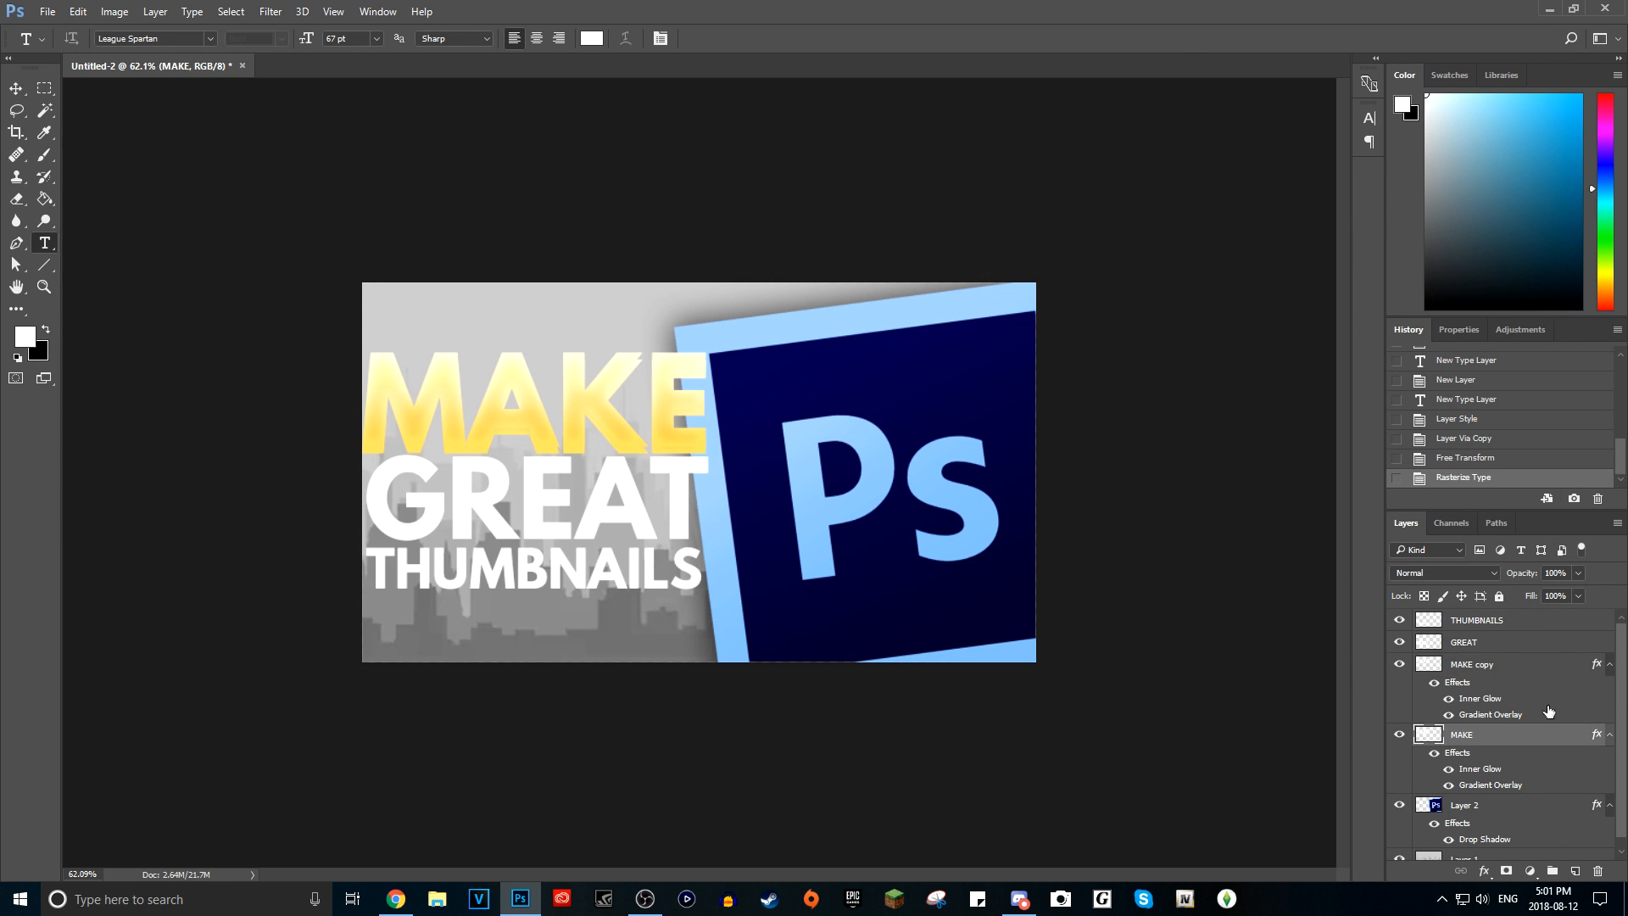
key(ctrl+u)
drag(1040, 281, 964, 342)
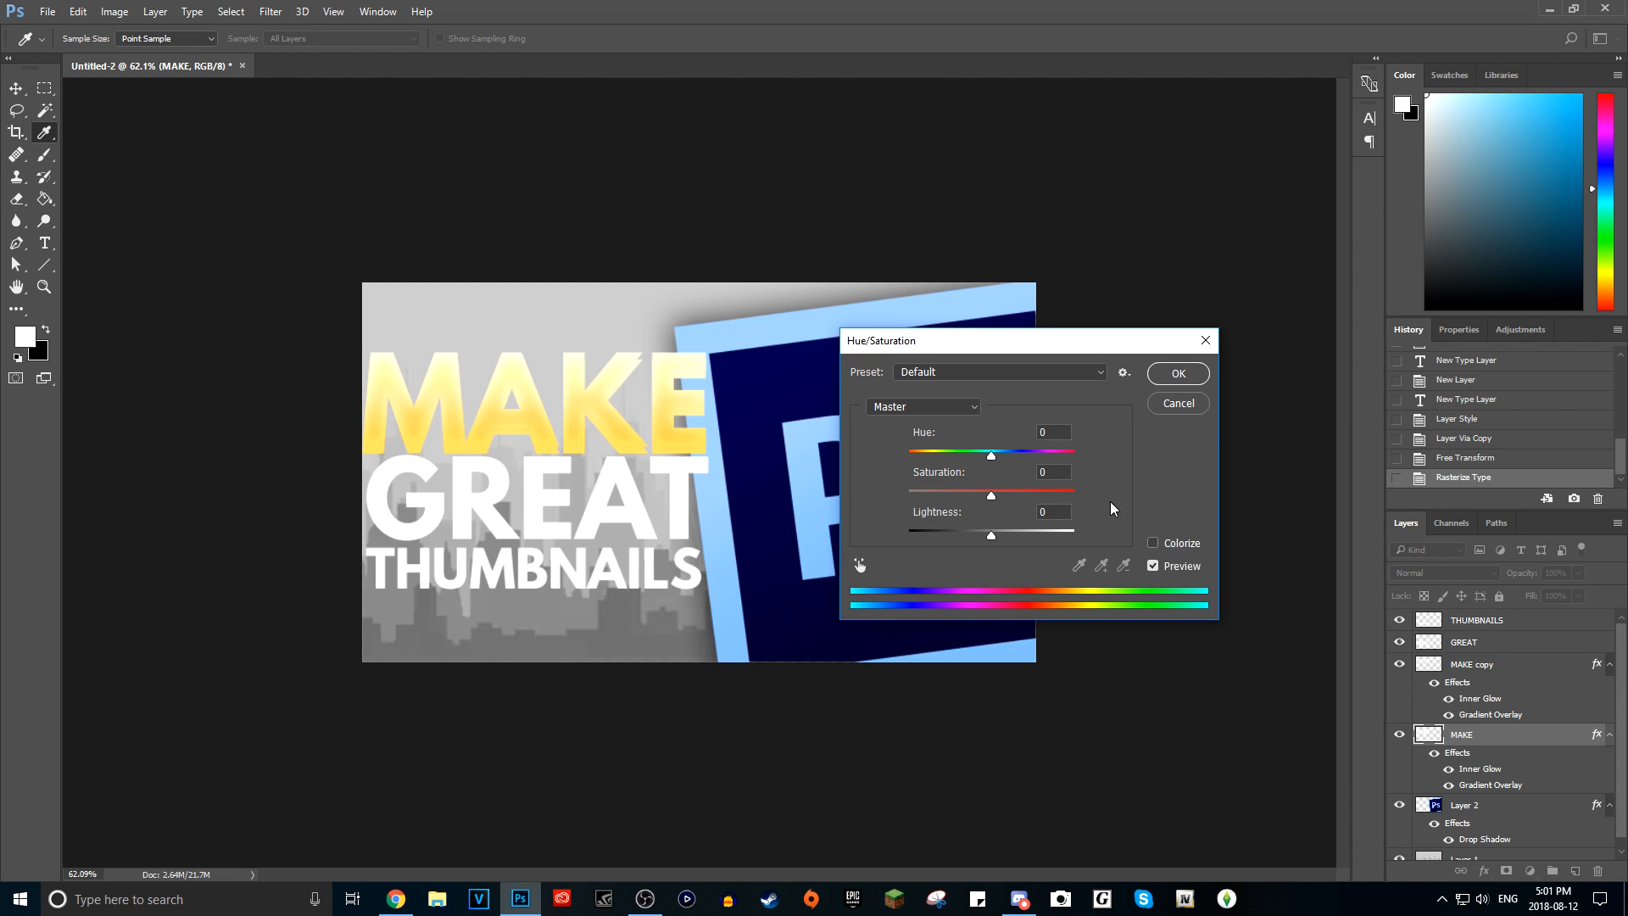
drag(993, 537, 954, 536)
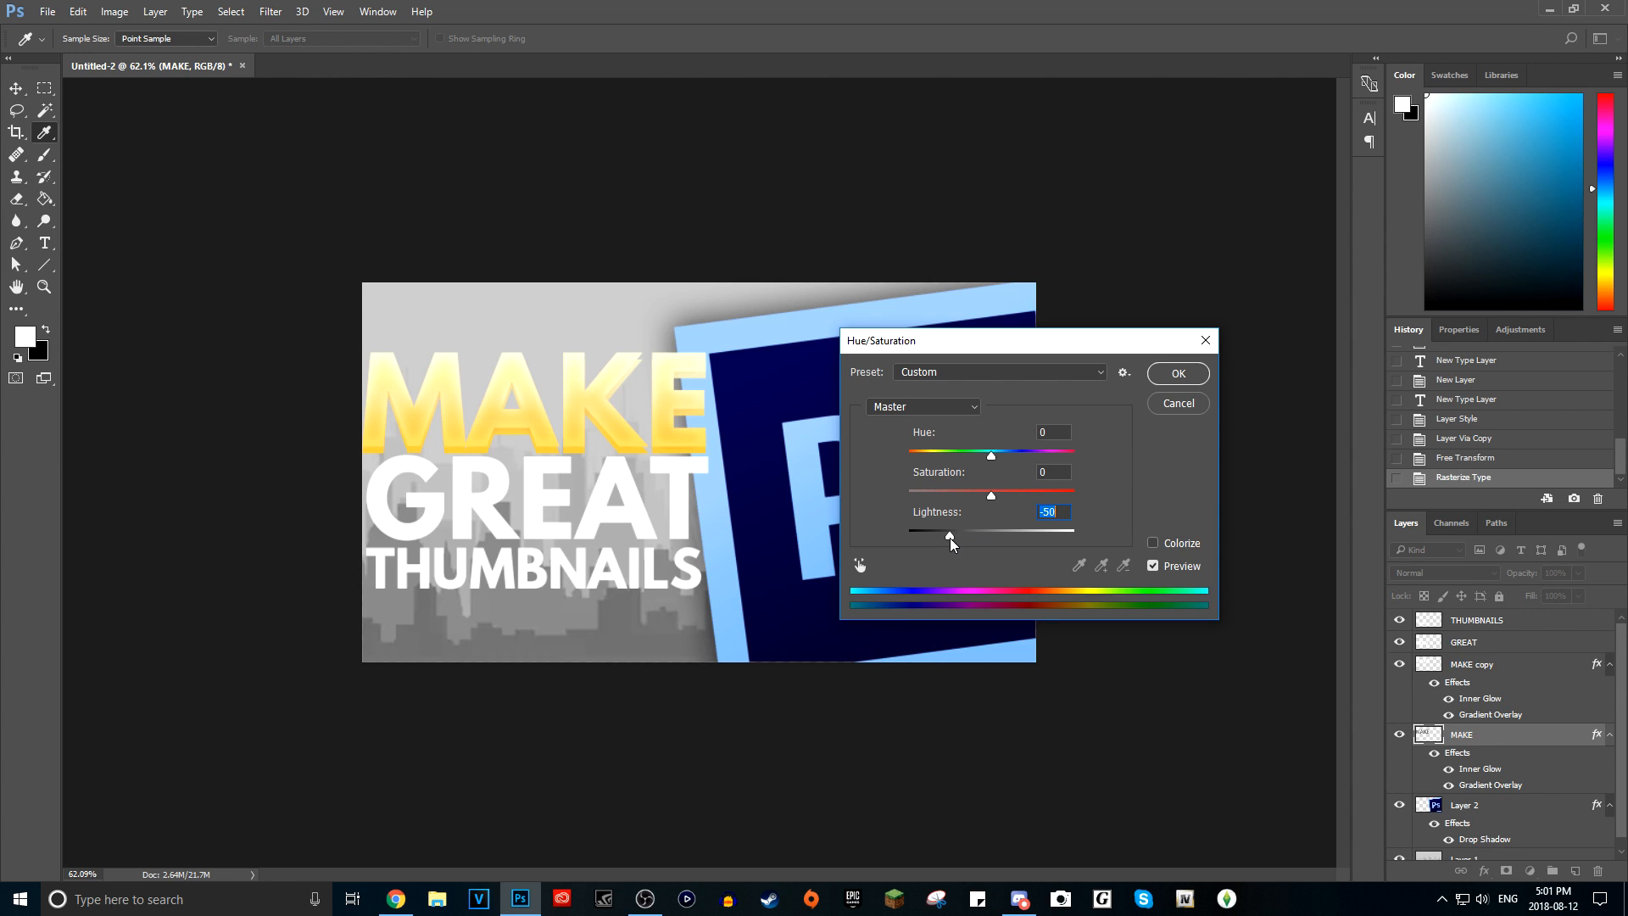
drag(950, 537, 928, 534)
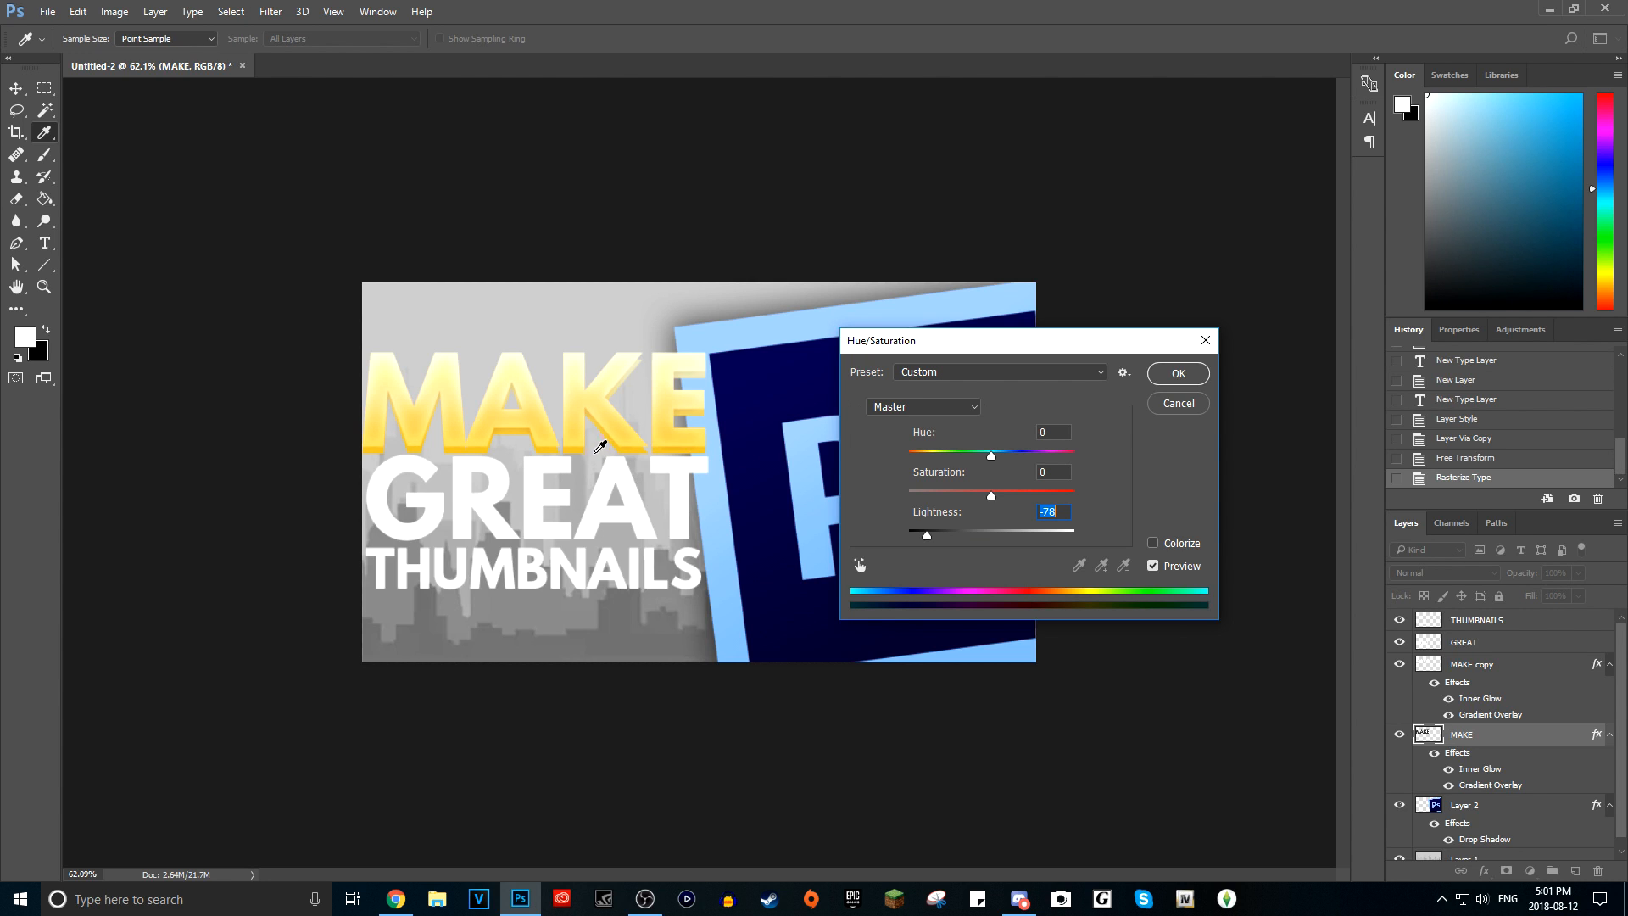
click(1177, 374)
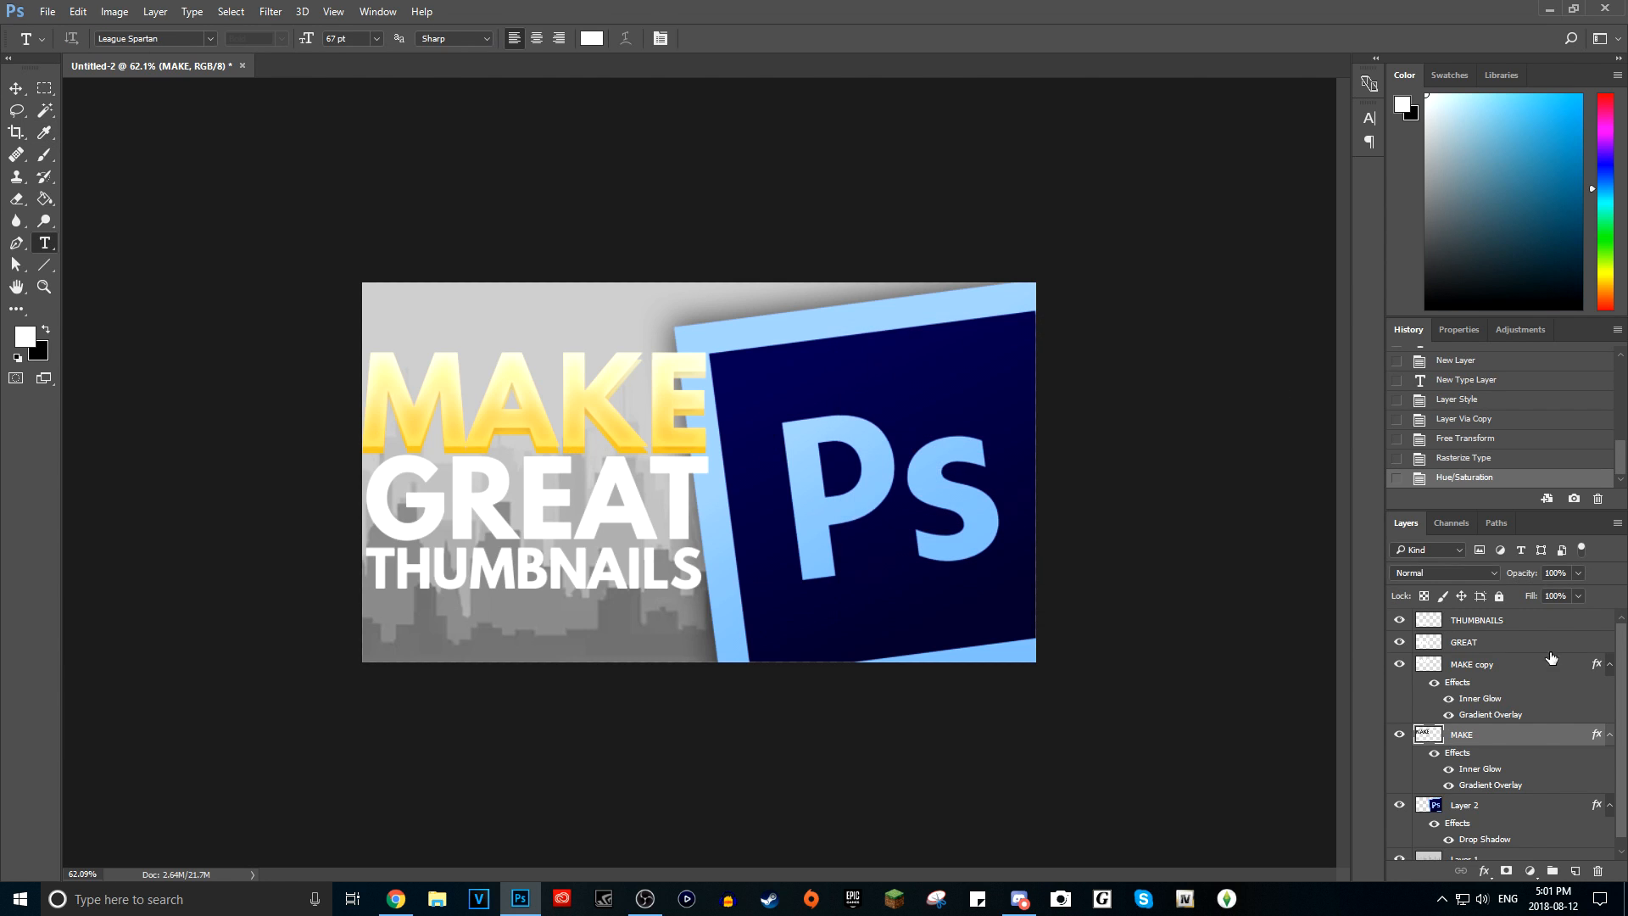
- Toggle the lower MAKE layer's visibility to compare, and darken it again with Hue/Saturation at Lightness -58
click(1400, 735)
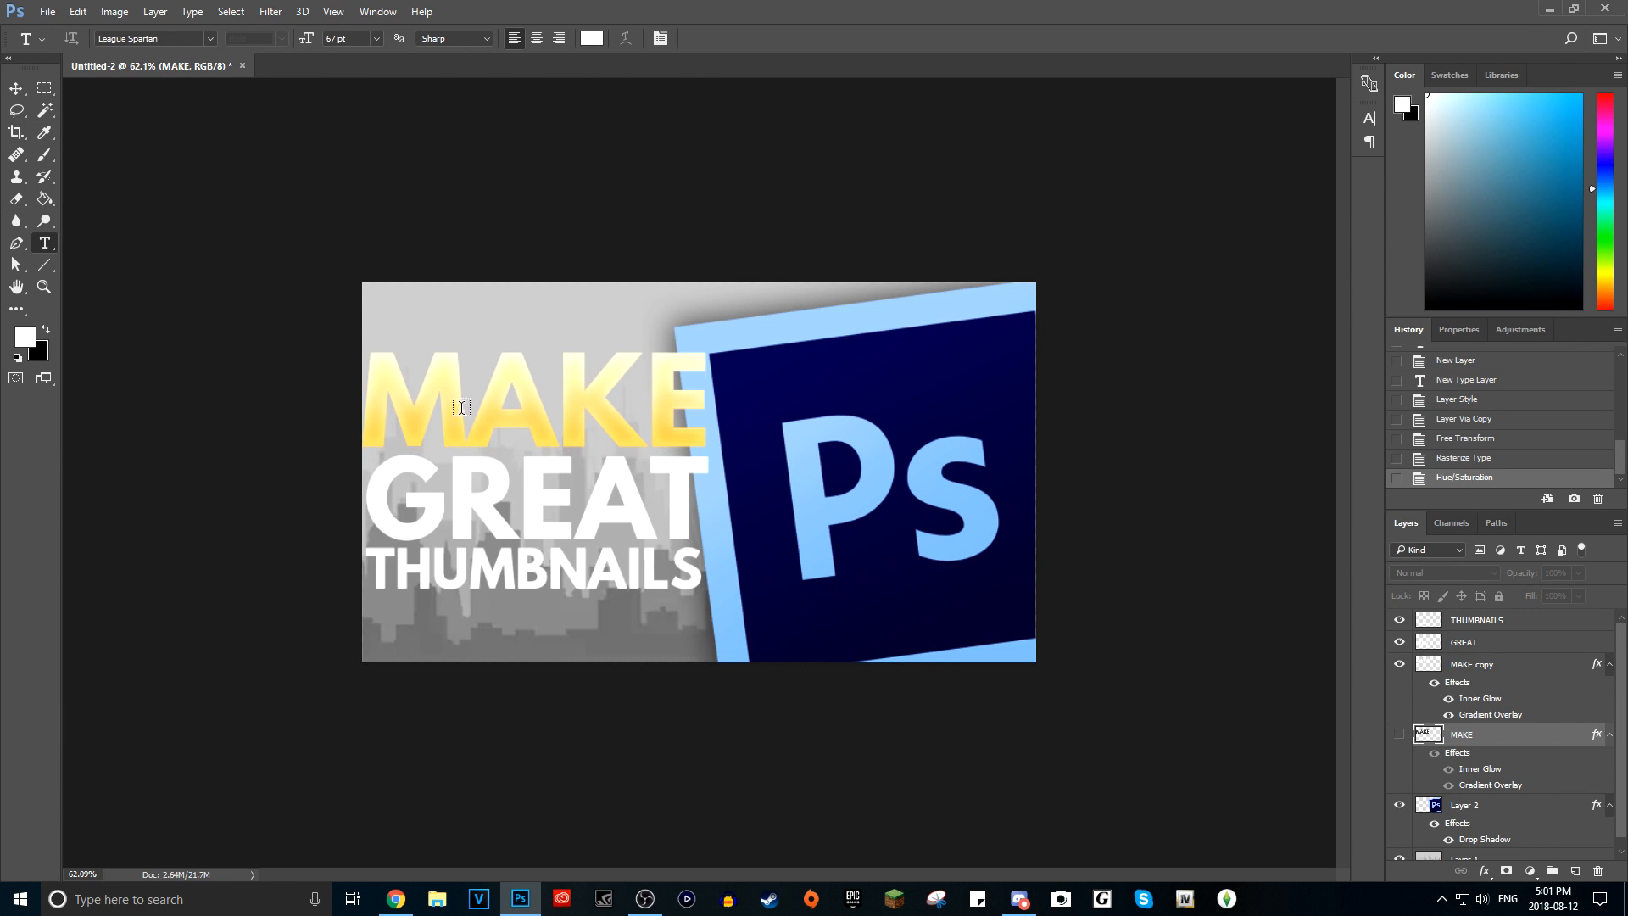
click(1400, 735)
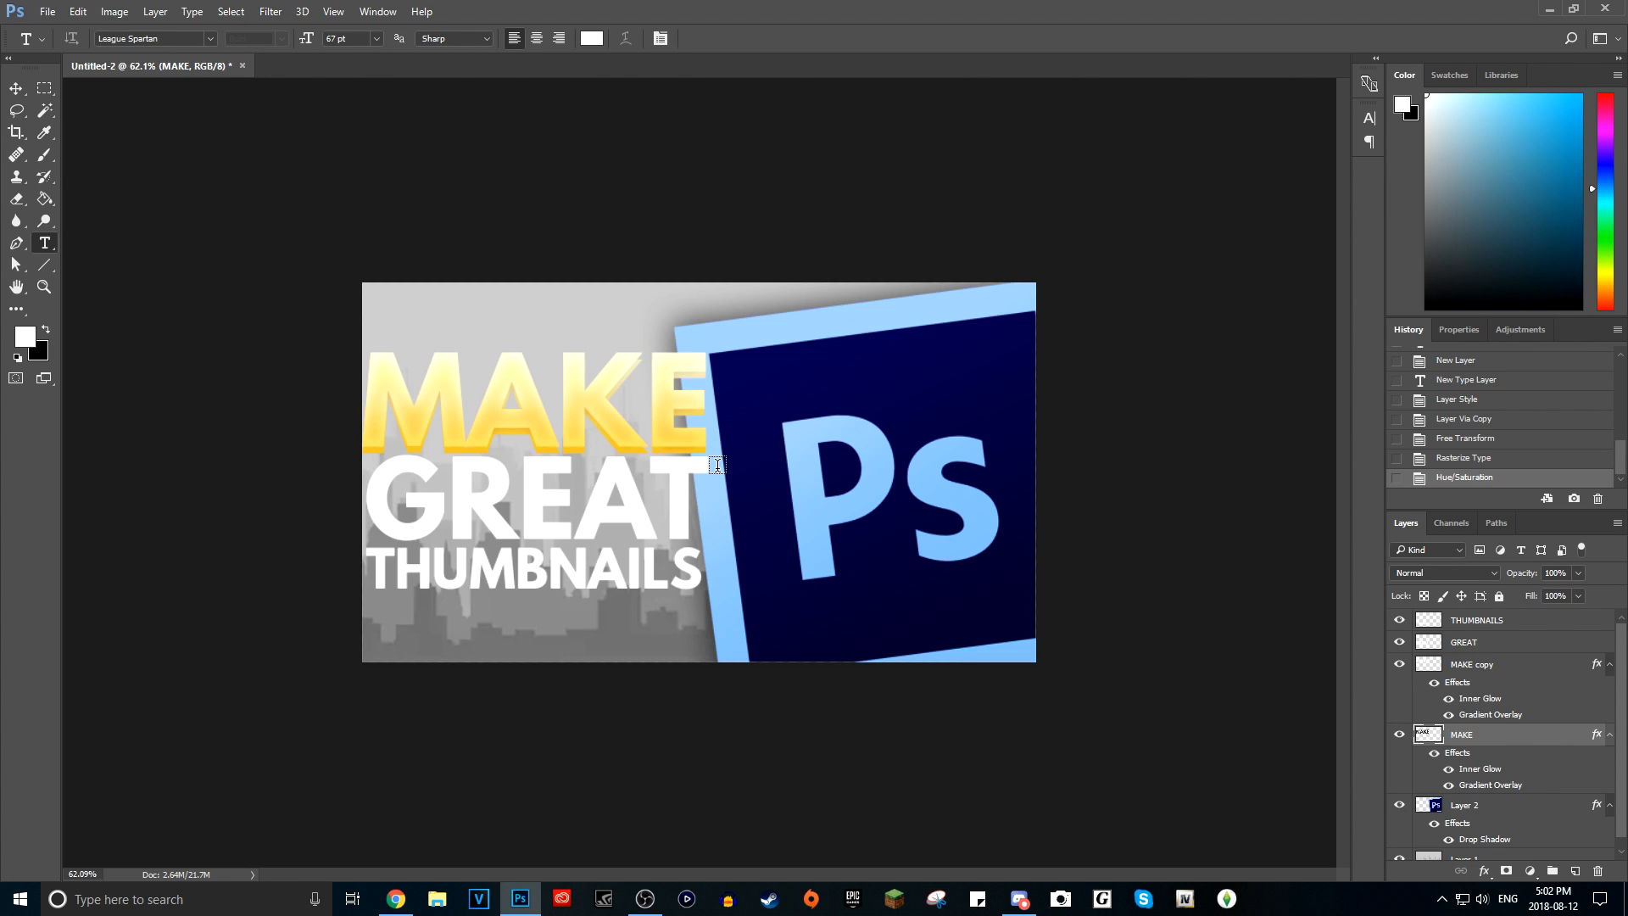
key(ctrl+u)
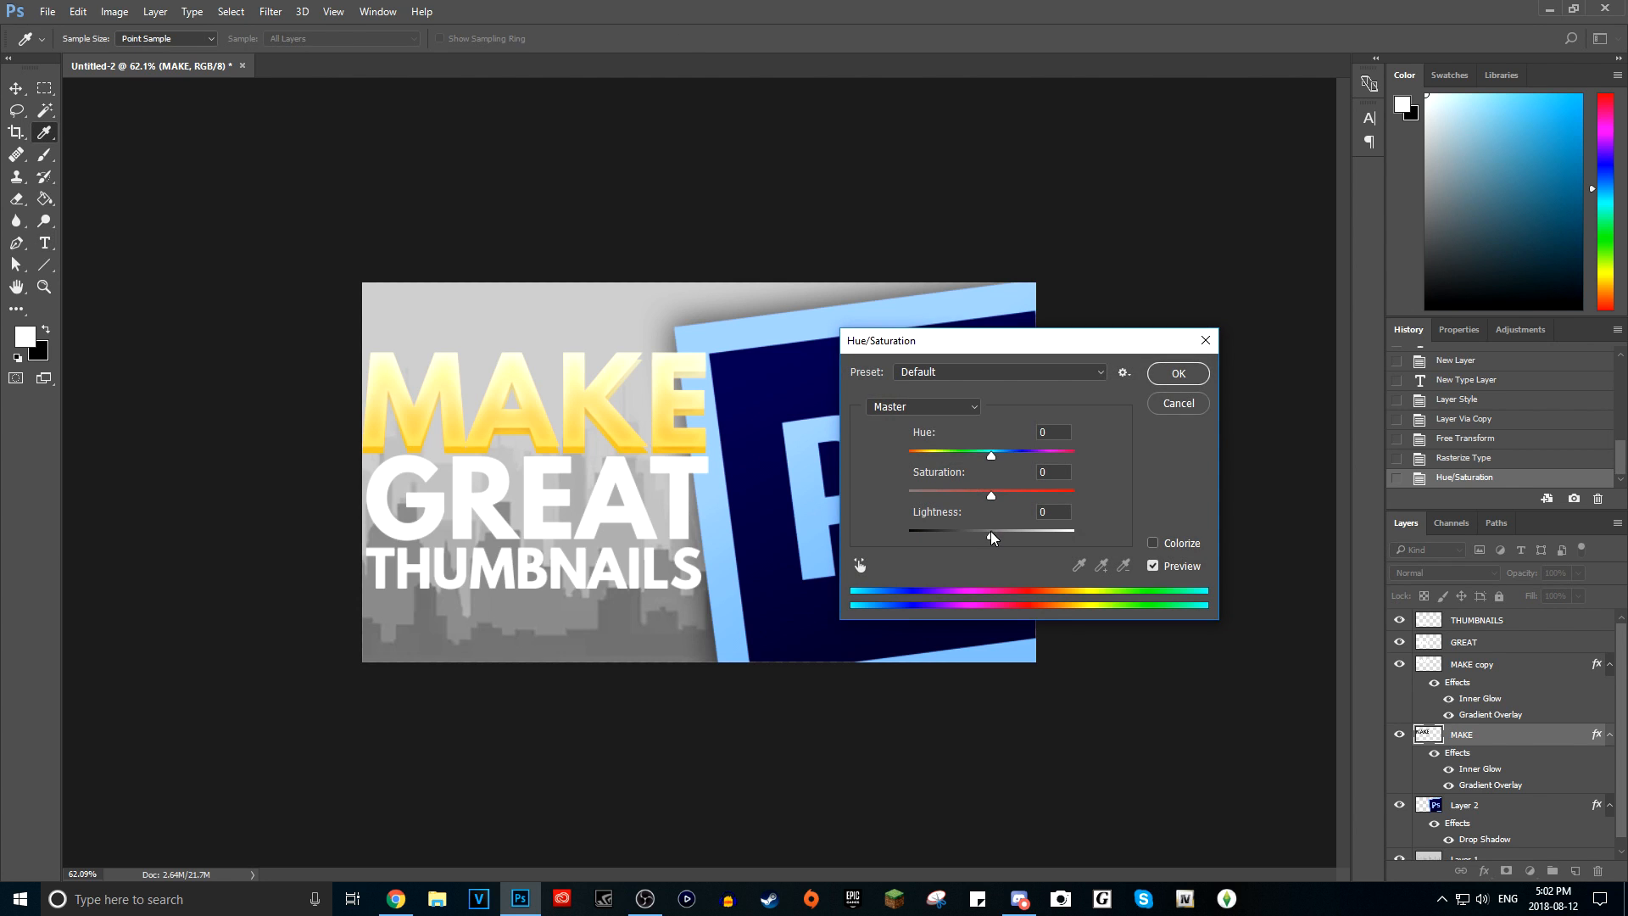
drag(991, 538, 943, 536)
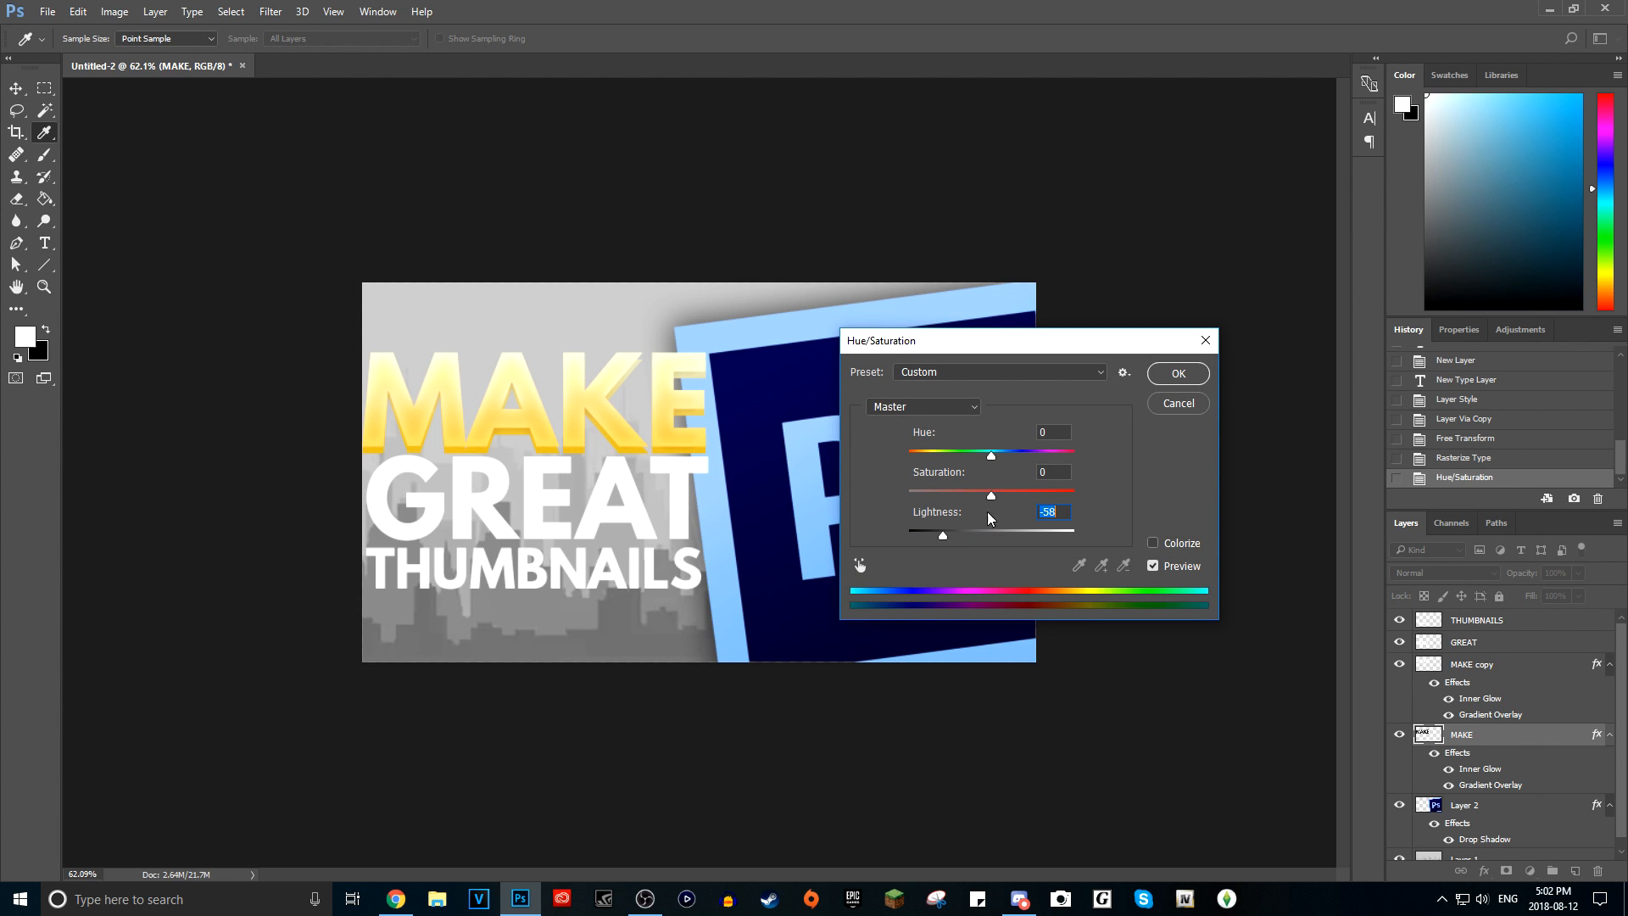
click(1179, 374)
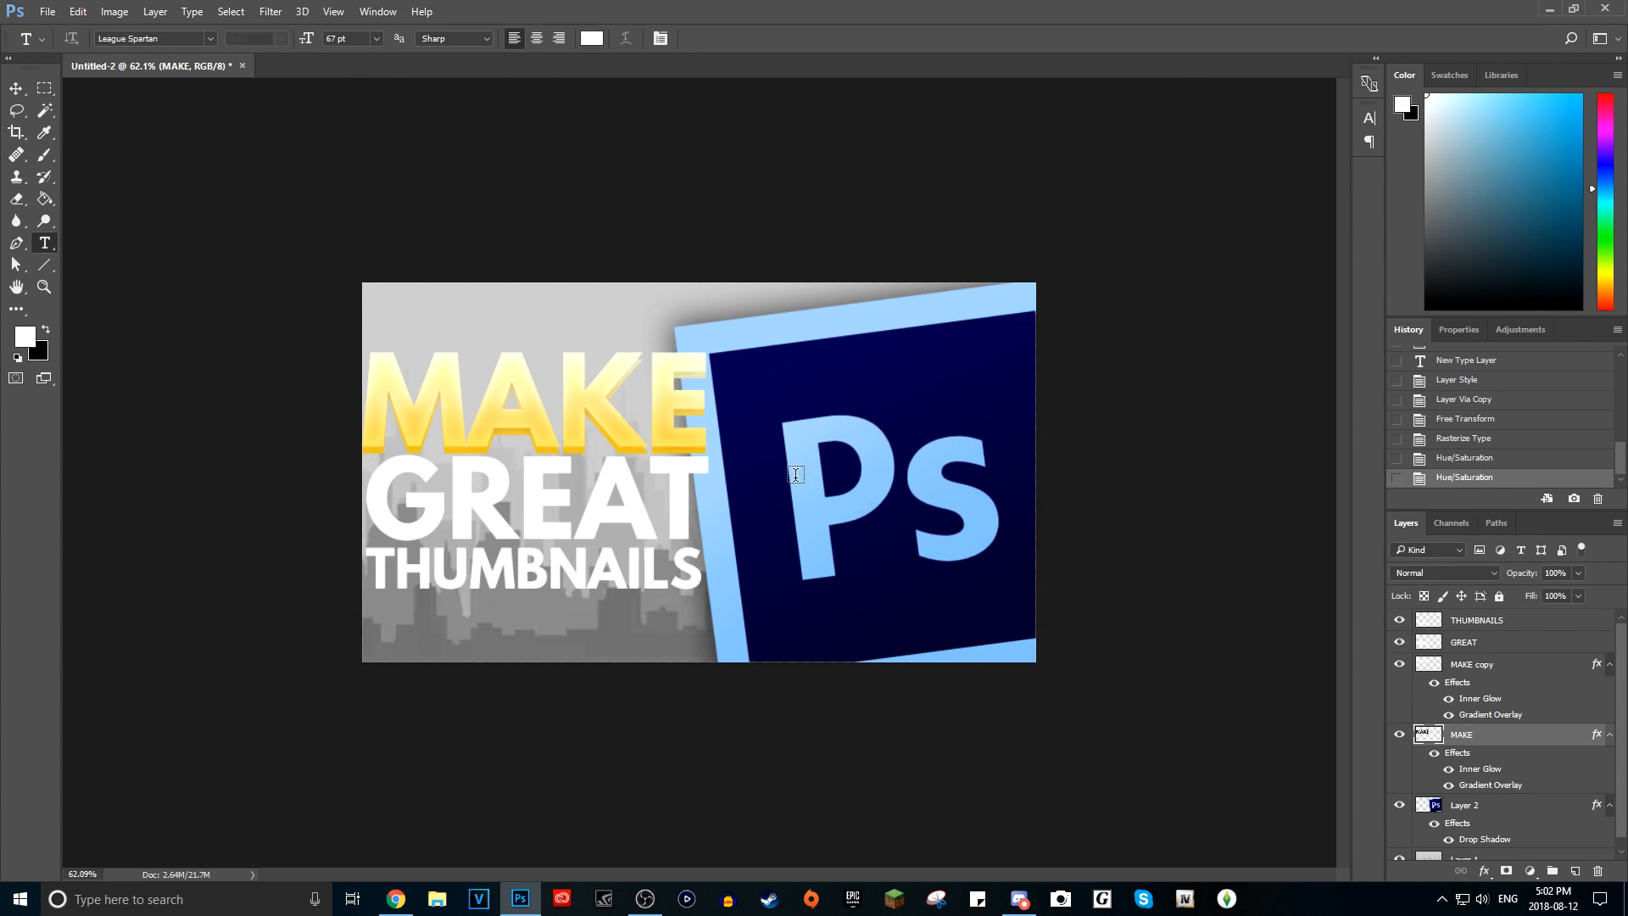
- Merge the MAKE copy and MAKE layers into a single layer
scroll(754, 491, down, 3)
scroll(718, 494, down, 1)
scroll(705, 473, up, 3)
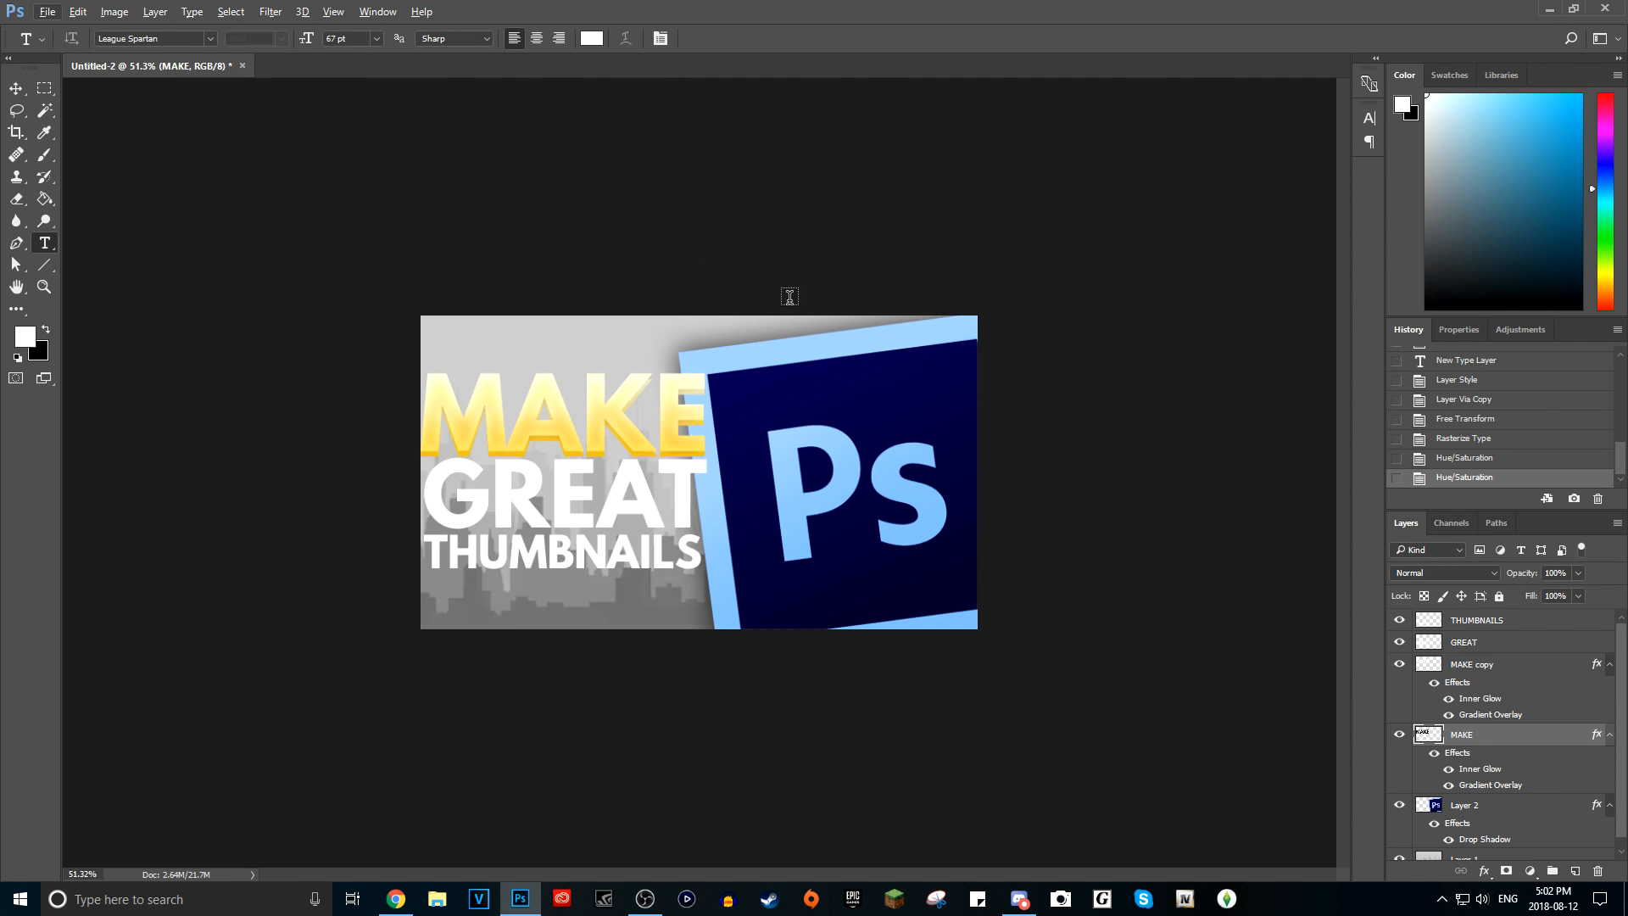
click(1526, 668)
click(1489, 736)
click(1535, 676)
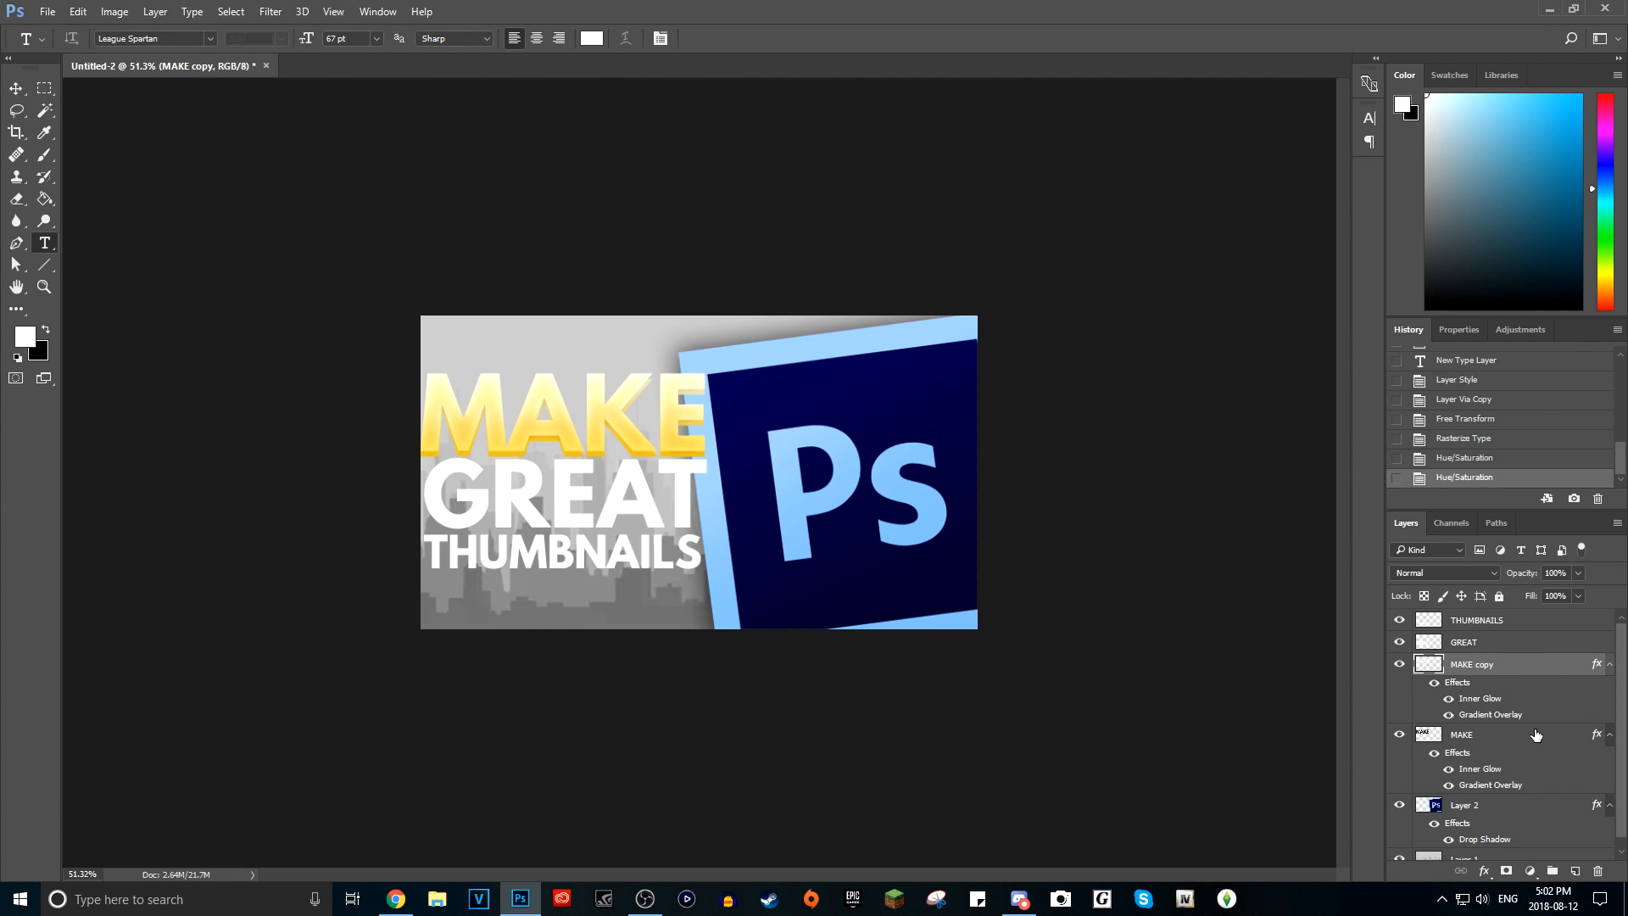
shift+click(1536, 734)
right_click(1531, 660)
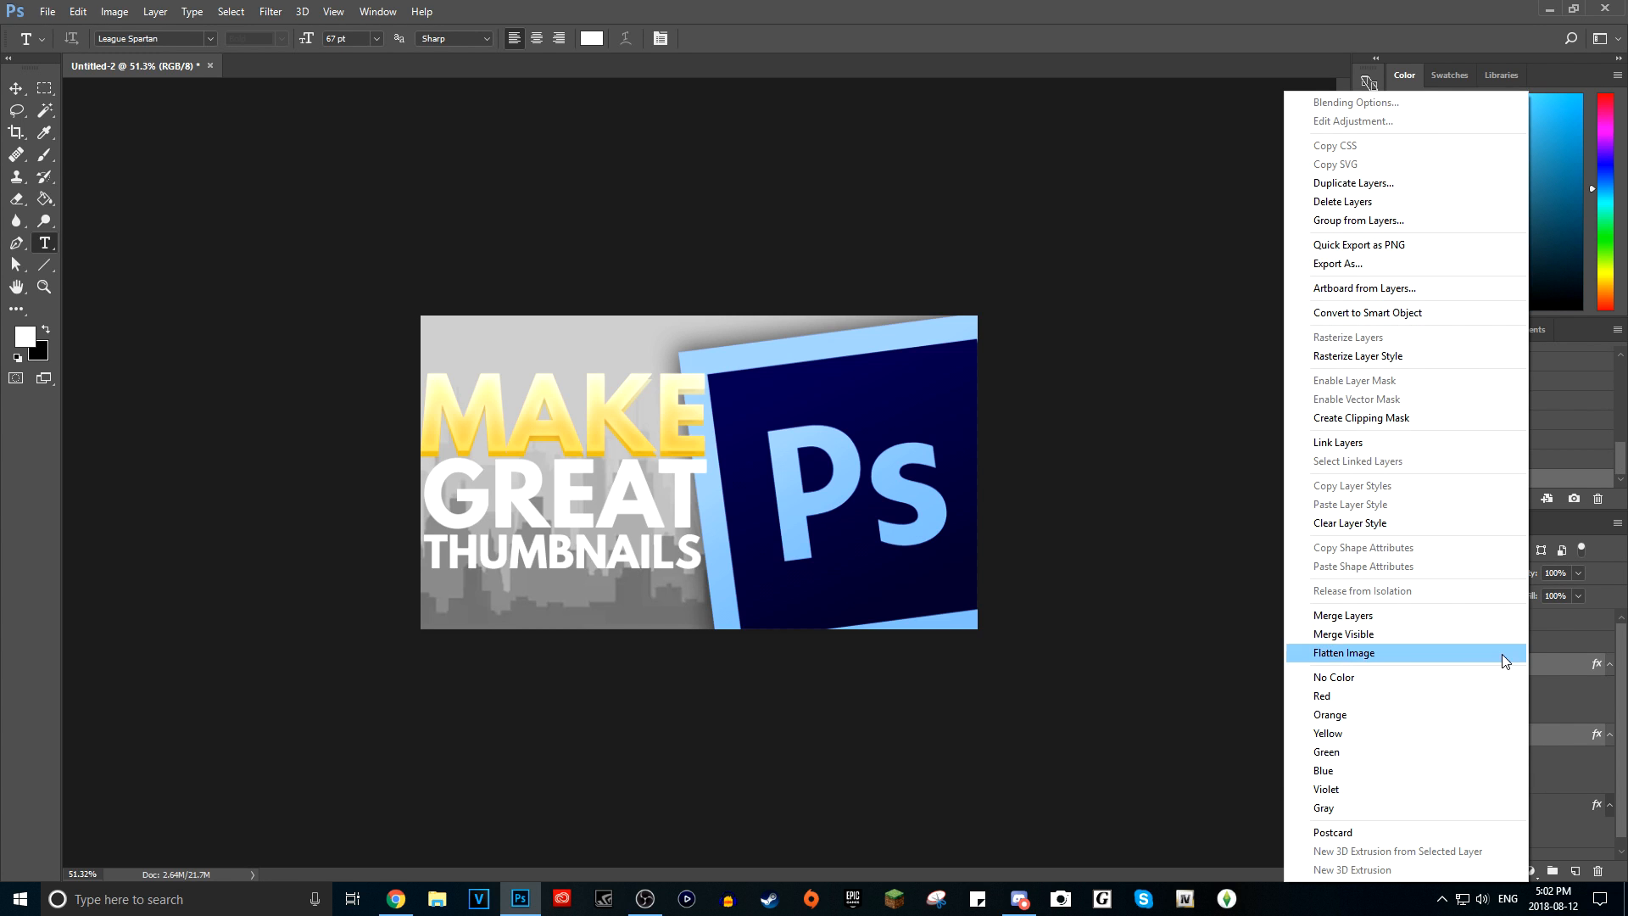
click(1396, 618)
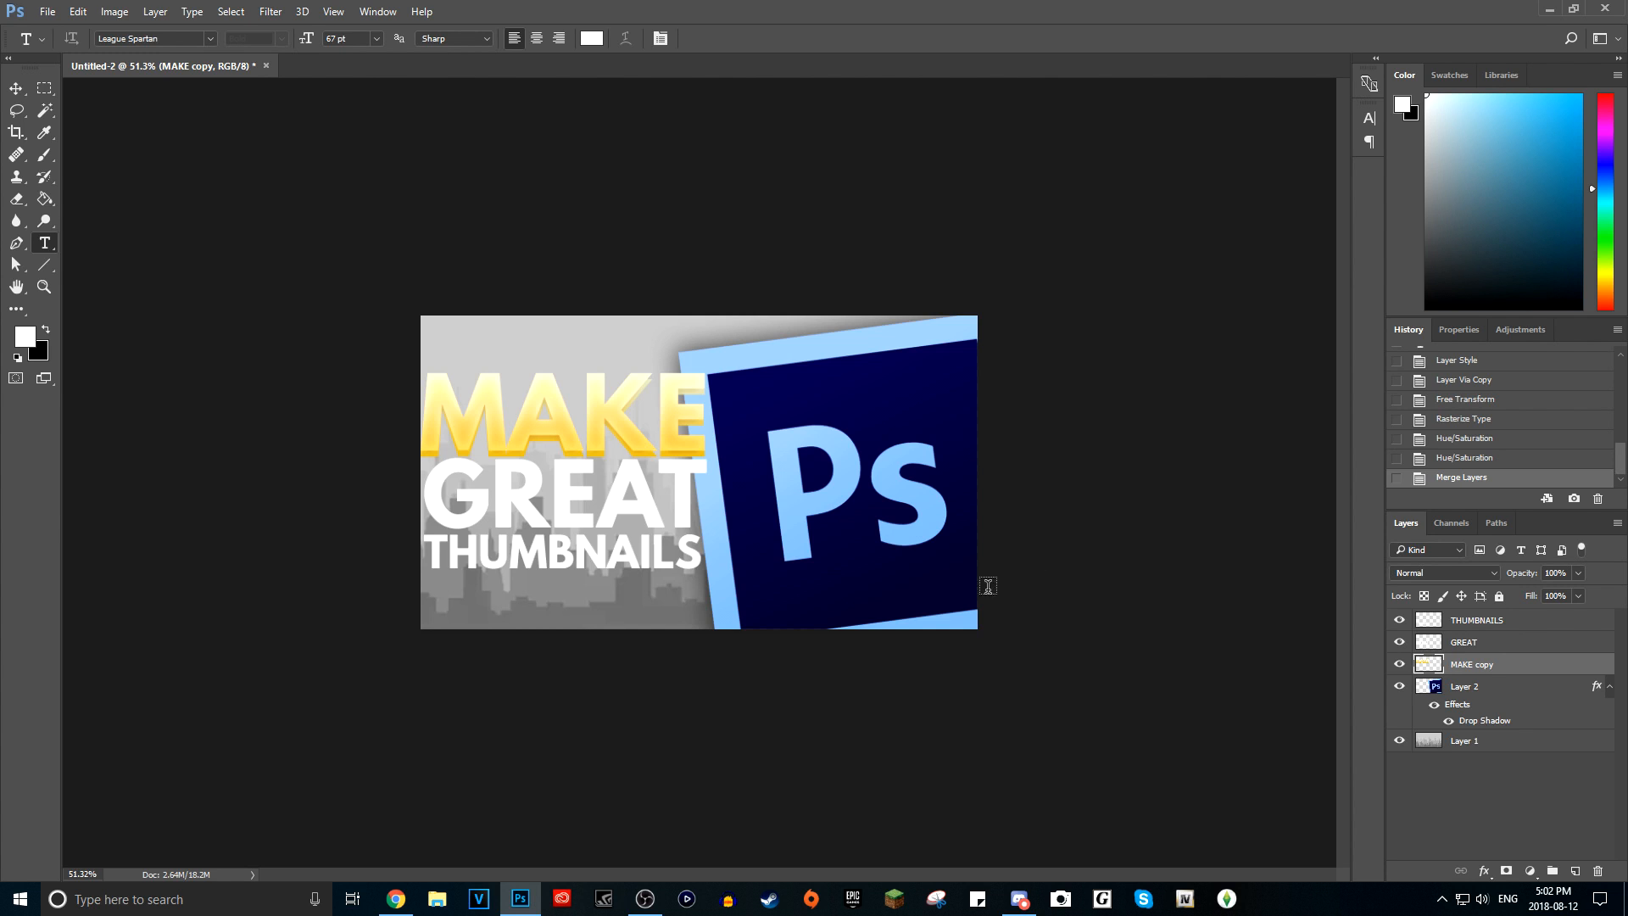
- Add a drop shadow to the merged MAKE copy layer with 45% opacity, 9% spread and 27 px size
double_click(1518, 666)
click(960, 624)
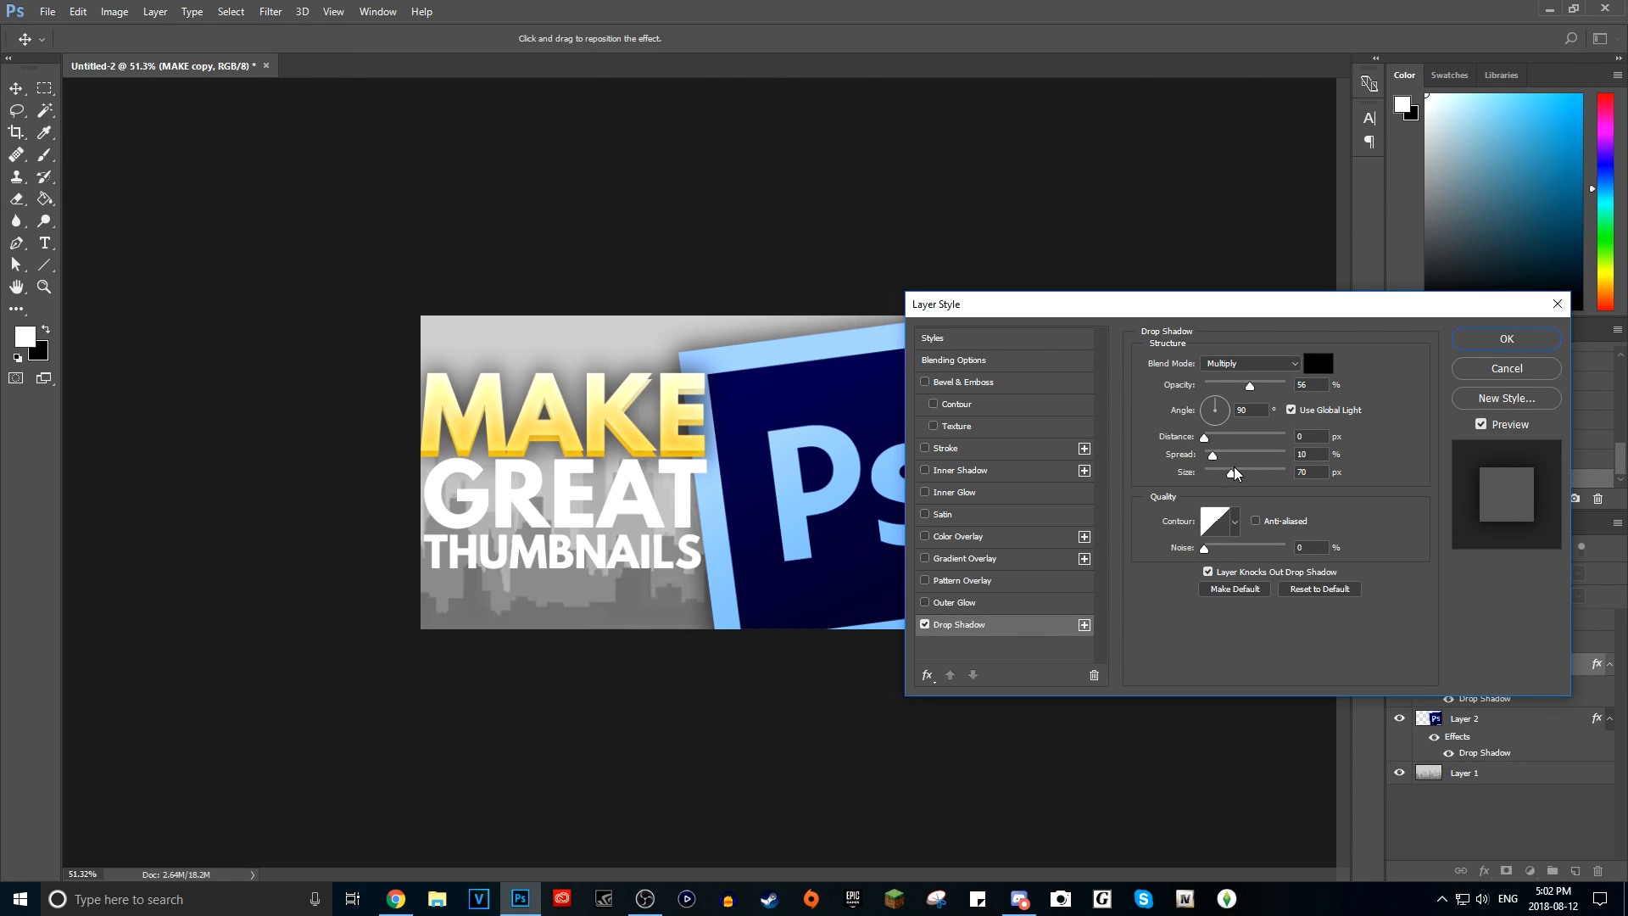
drag(1232, 478, 1217, 467)
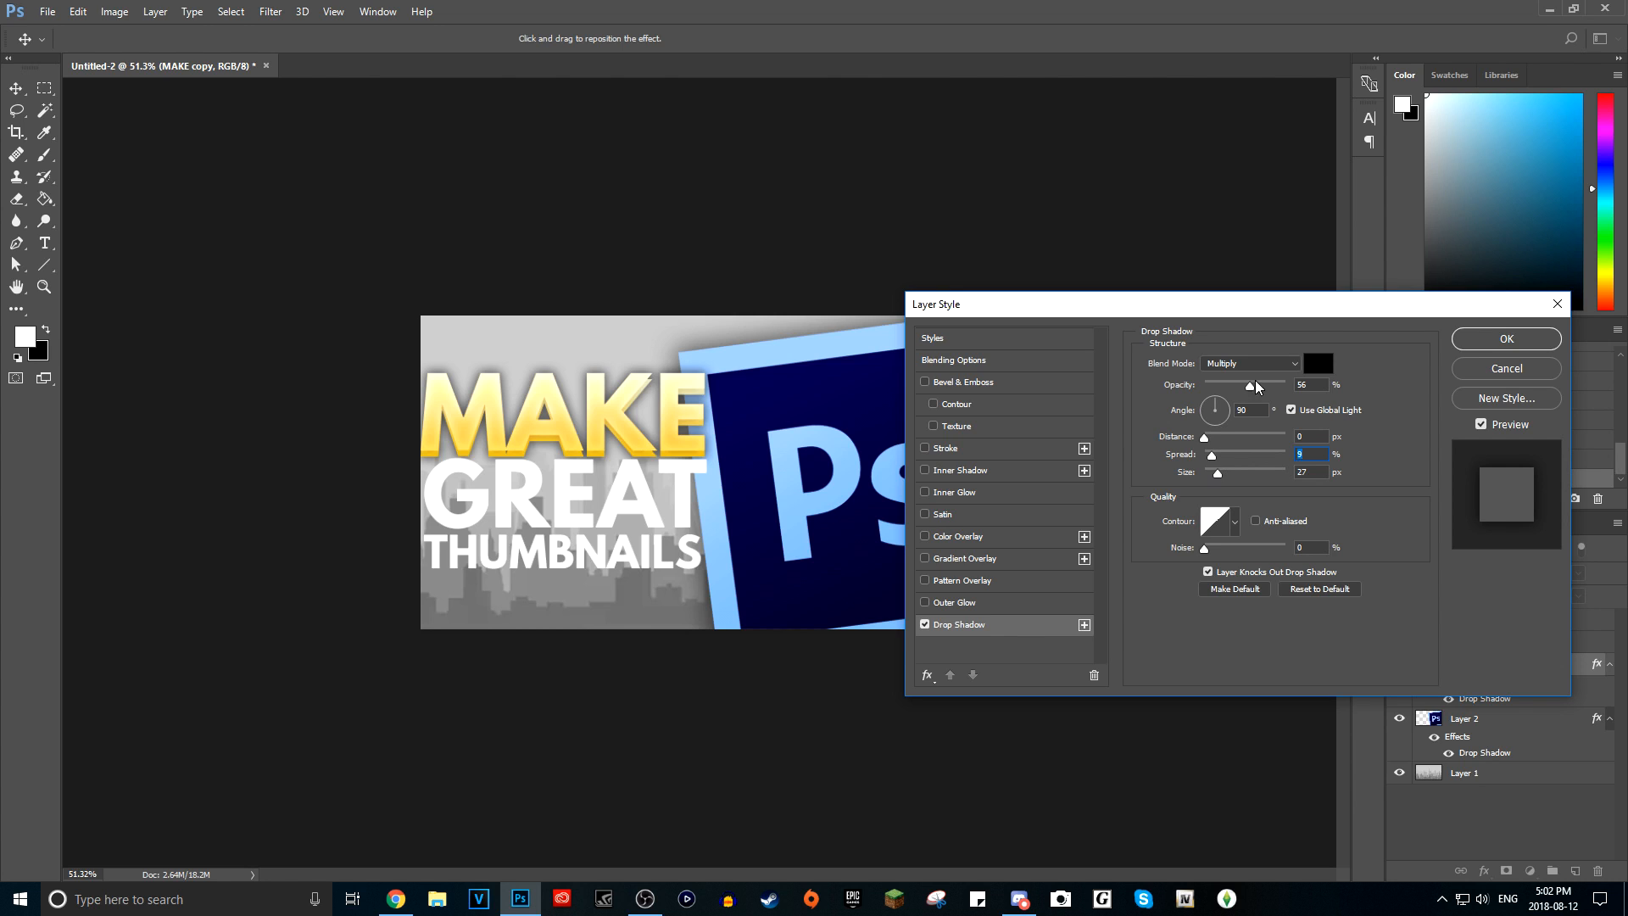
drag(1250, 387, 1242, 401)
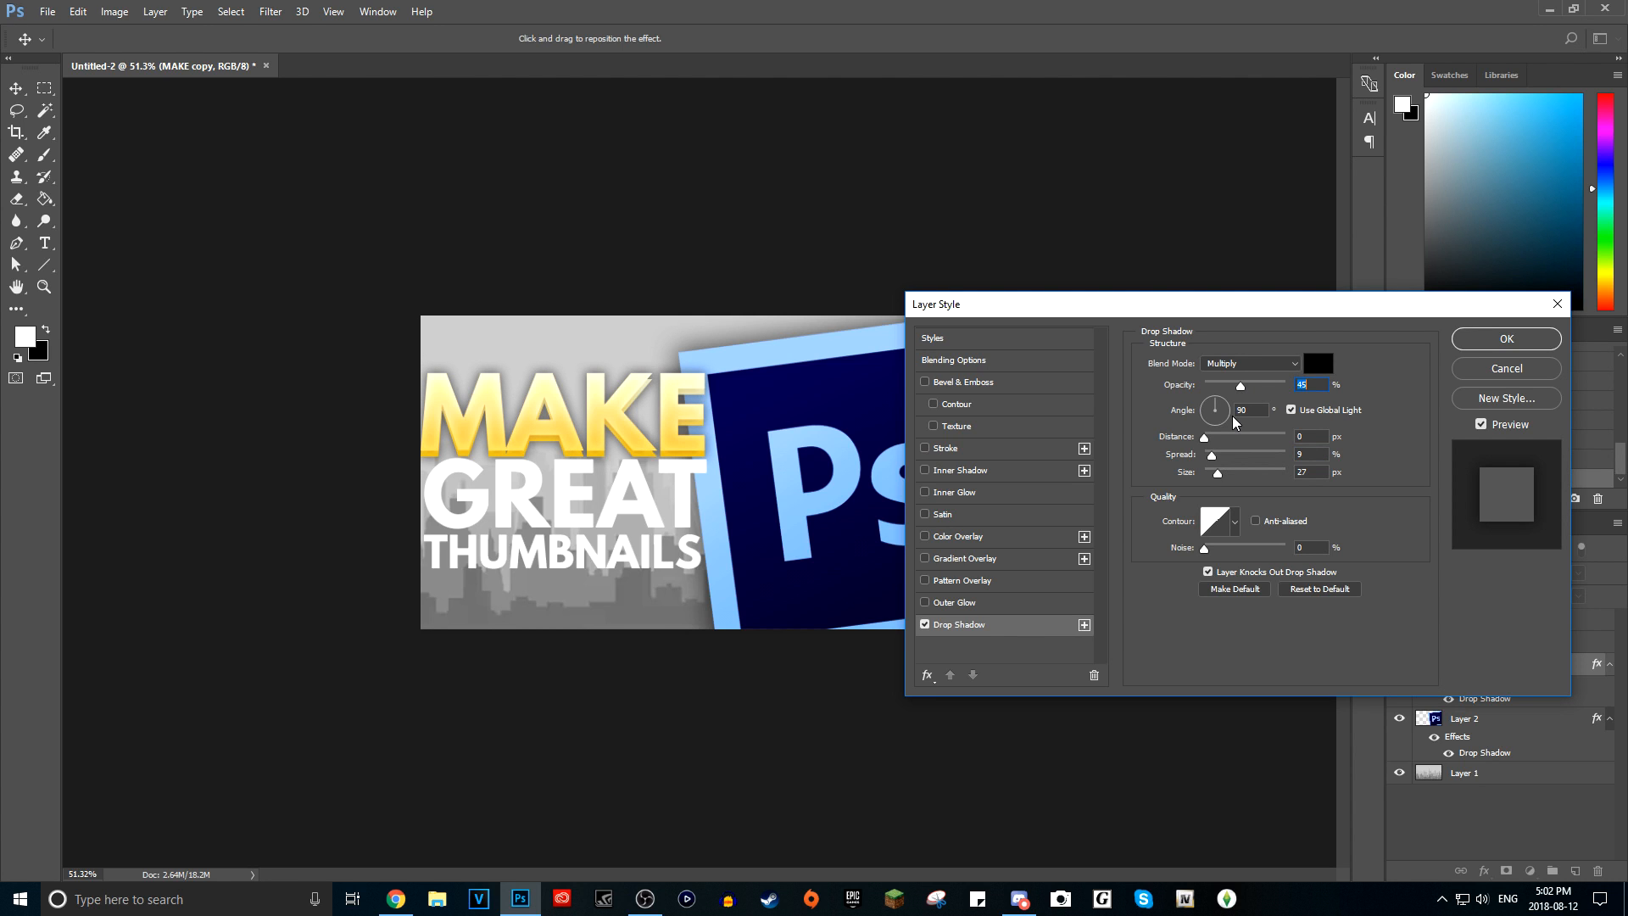
click(1485, 355)
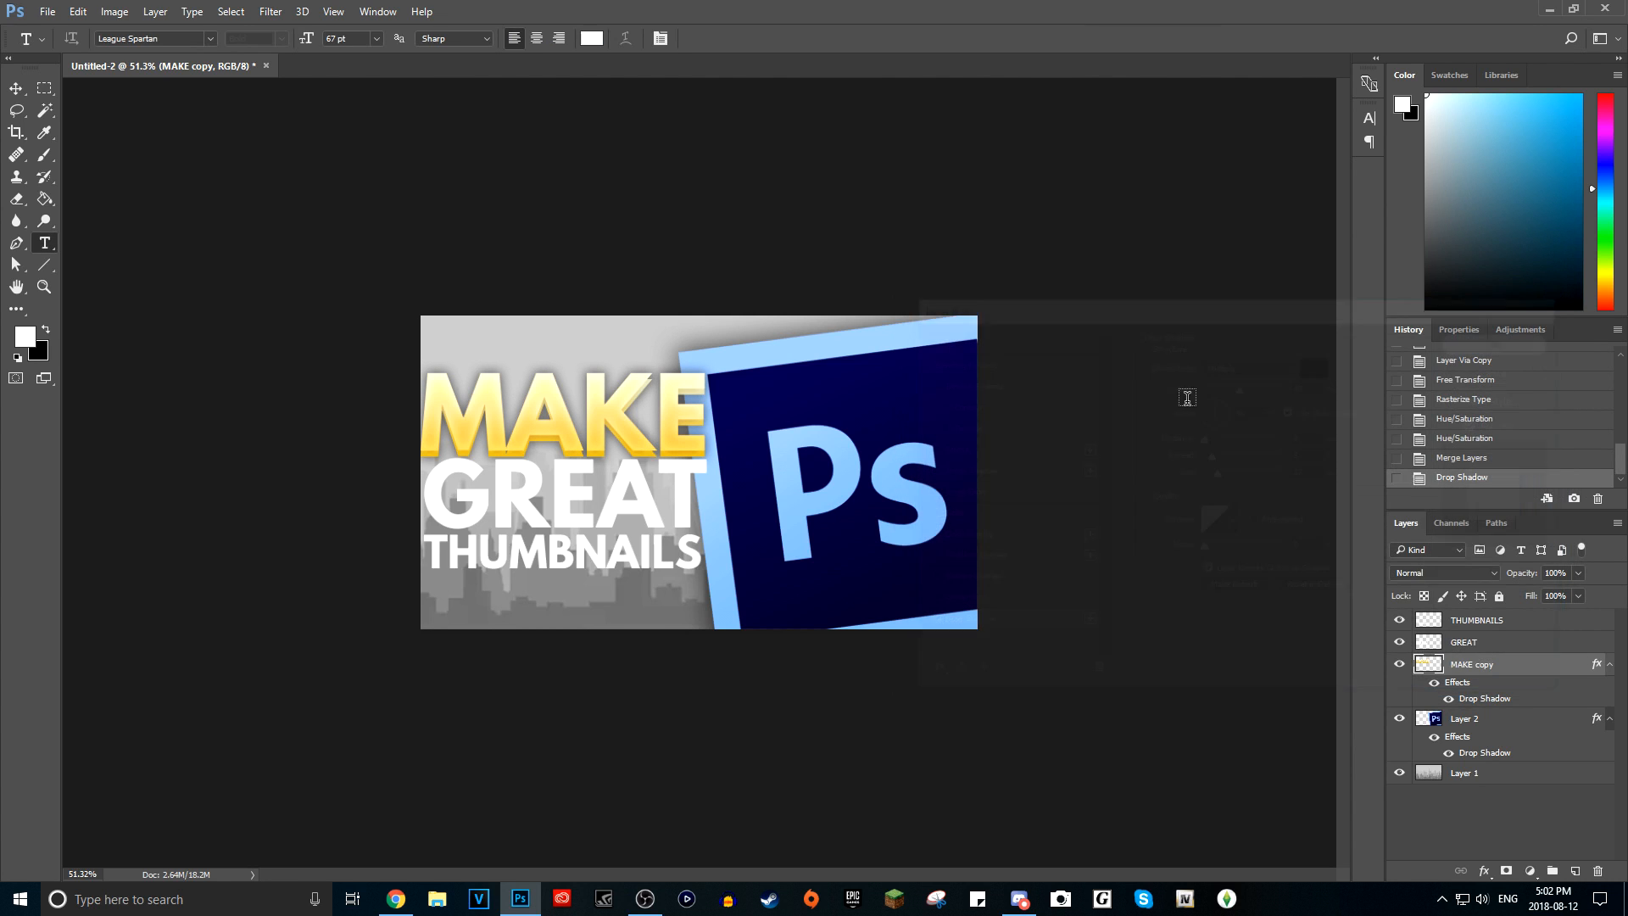
scroll(752, 472, down, 3)
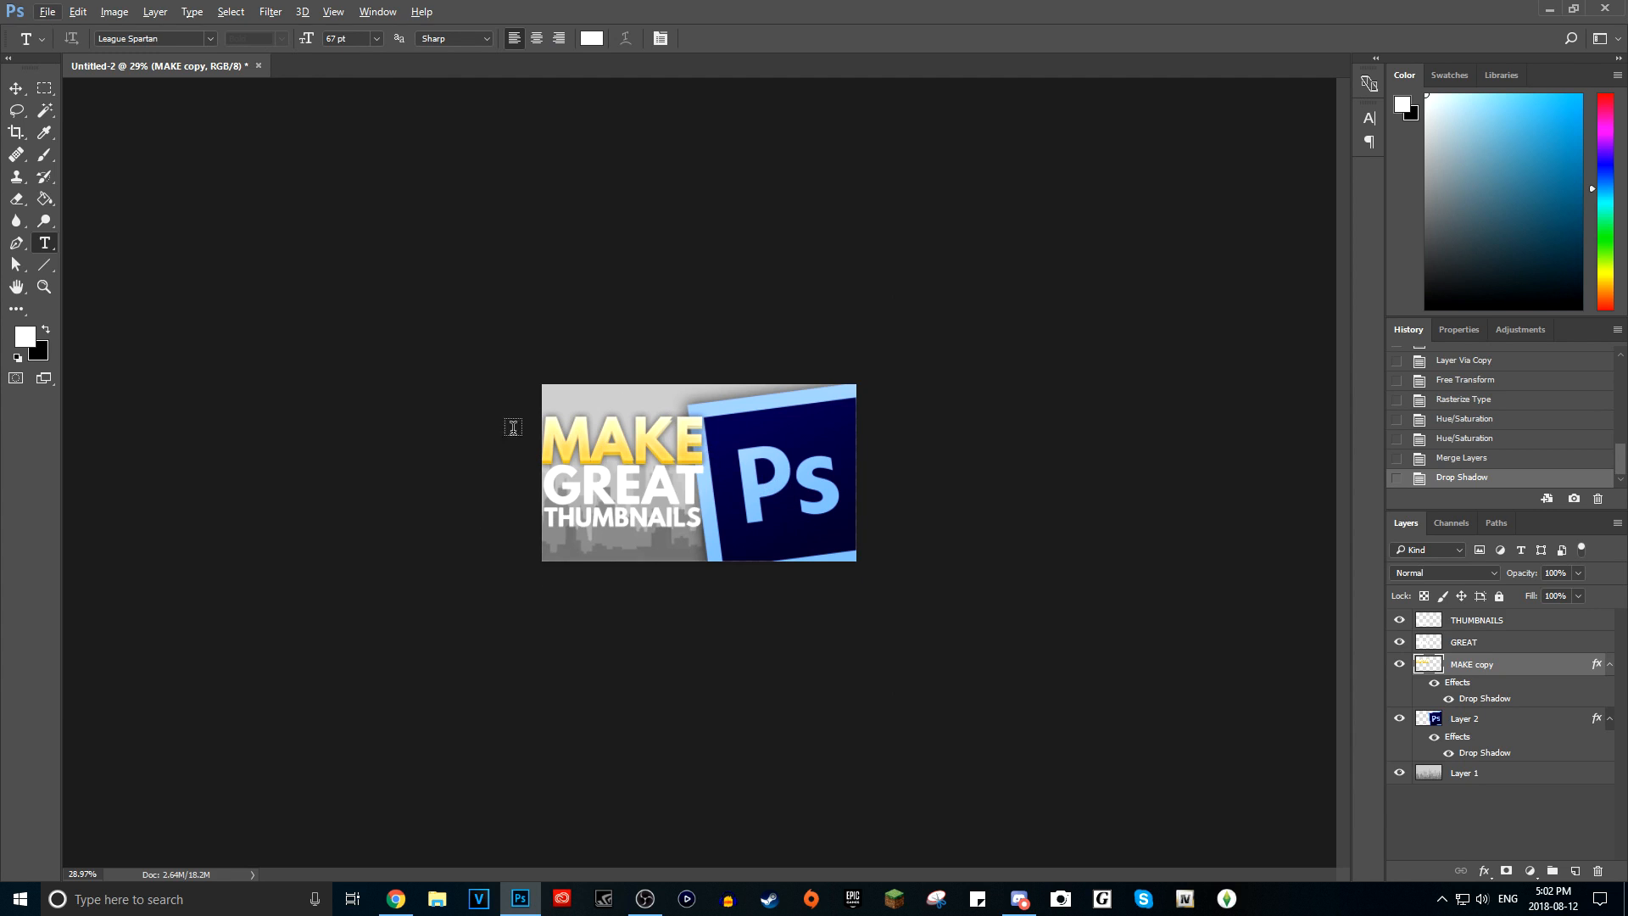
scroll(741, 491, up, 3)
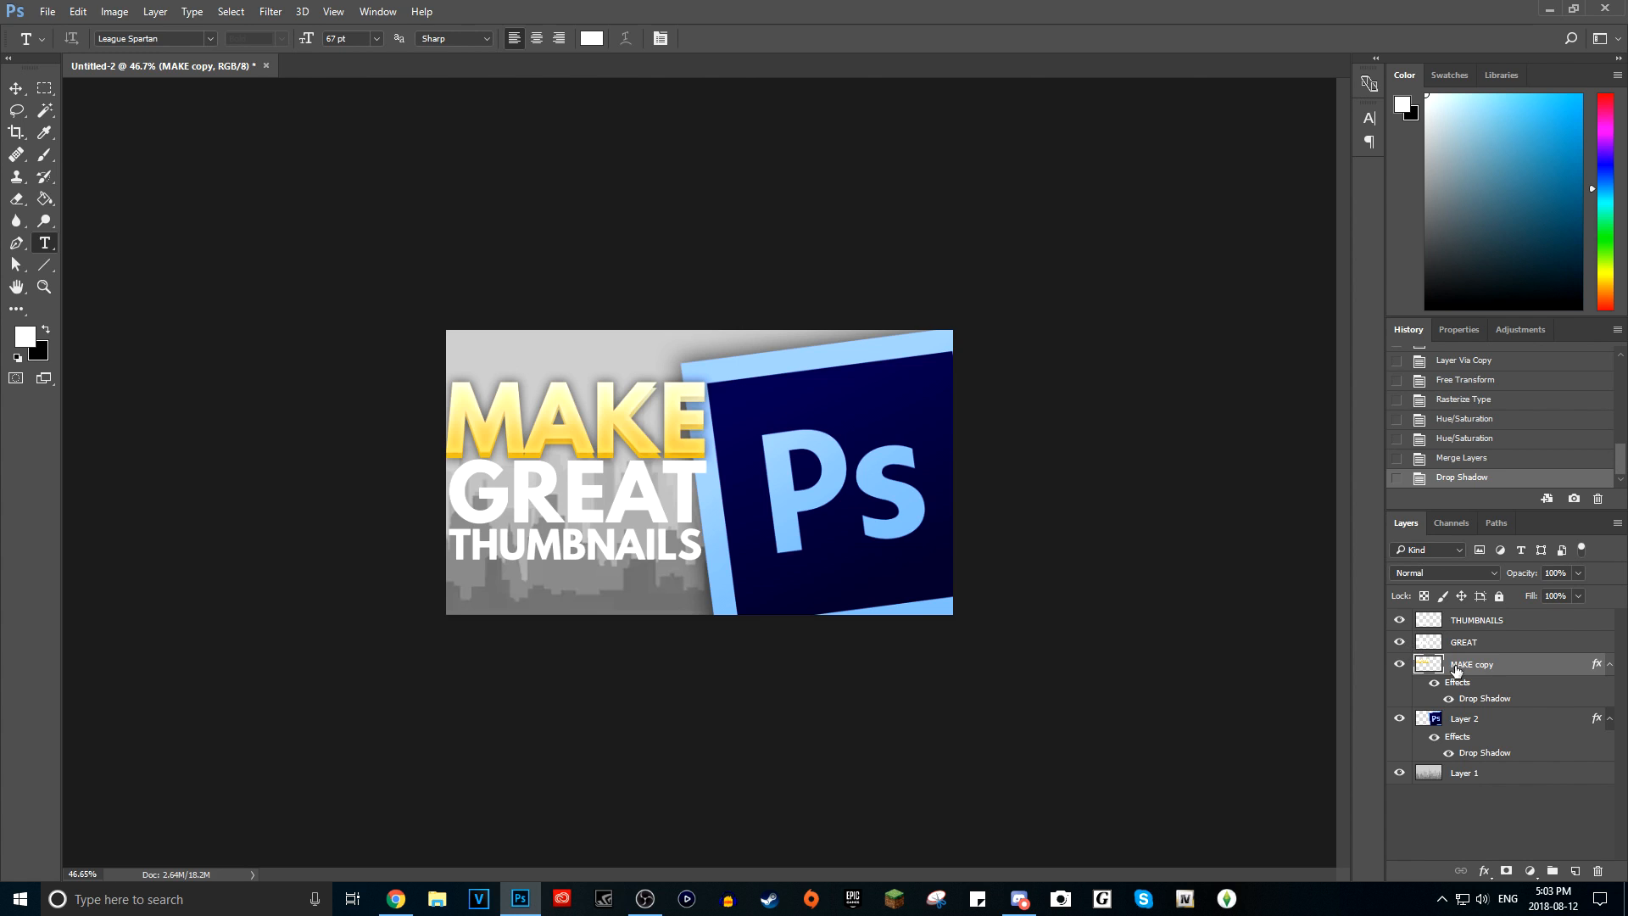
- Apply the light-blue gradient preset as a Gradient Overlay on the GREAT layer and enable Inner Glow
double_click(1506, 645)
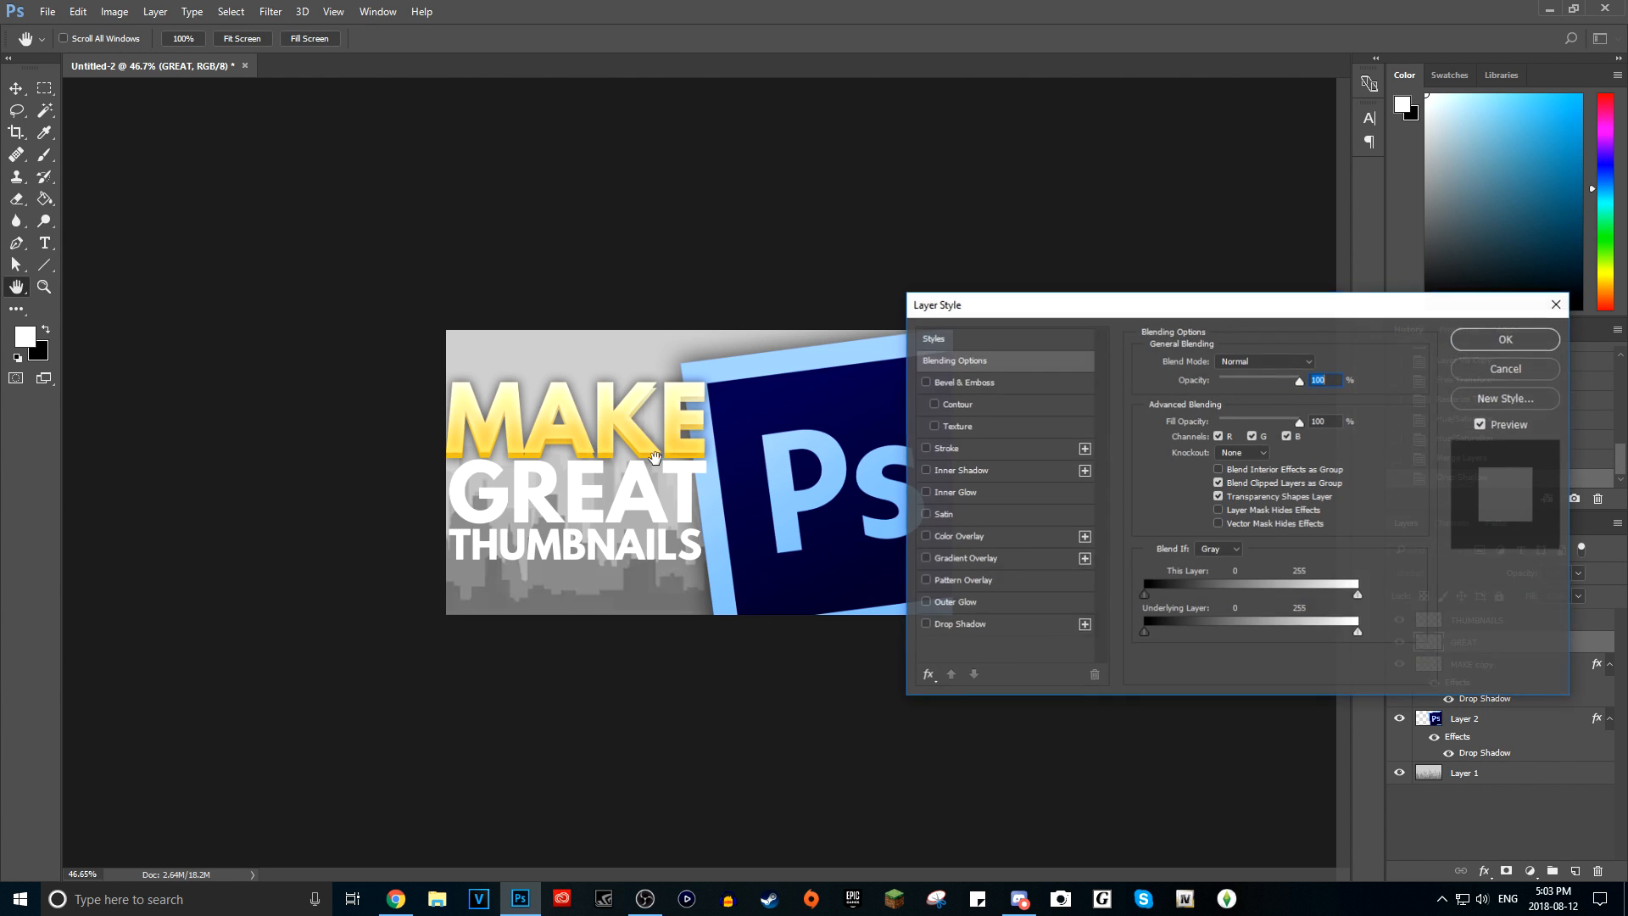
click(1038, 564)
click(1247, 400)
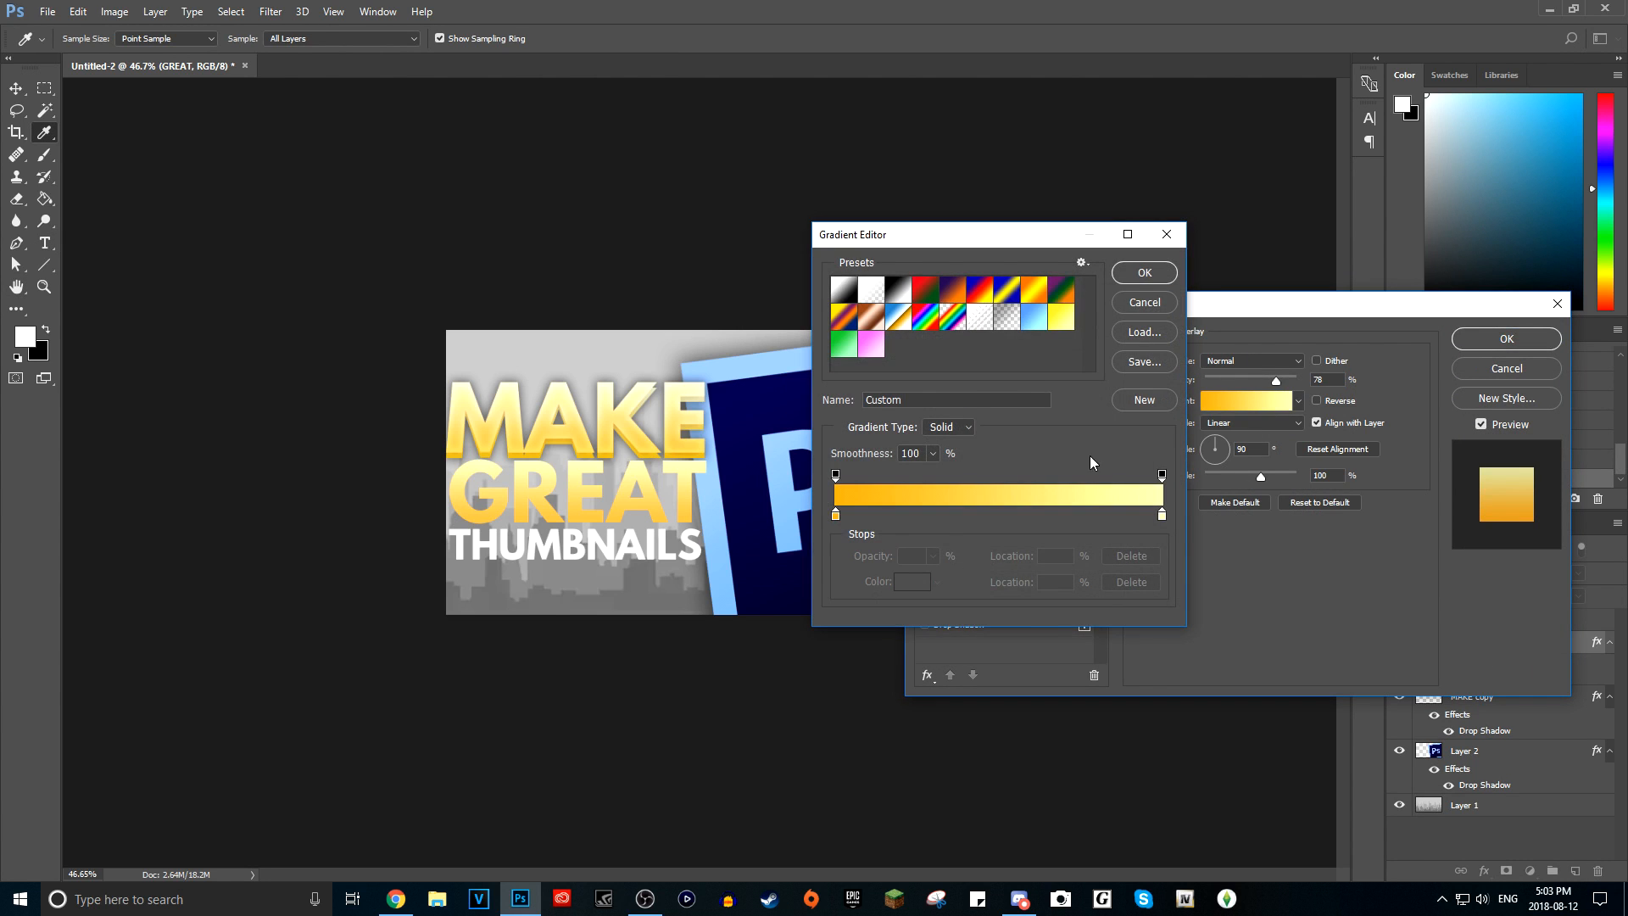
click(1034, 316)
click(1144, 273)
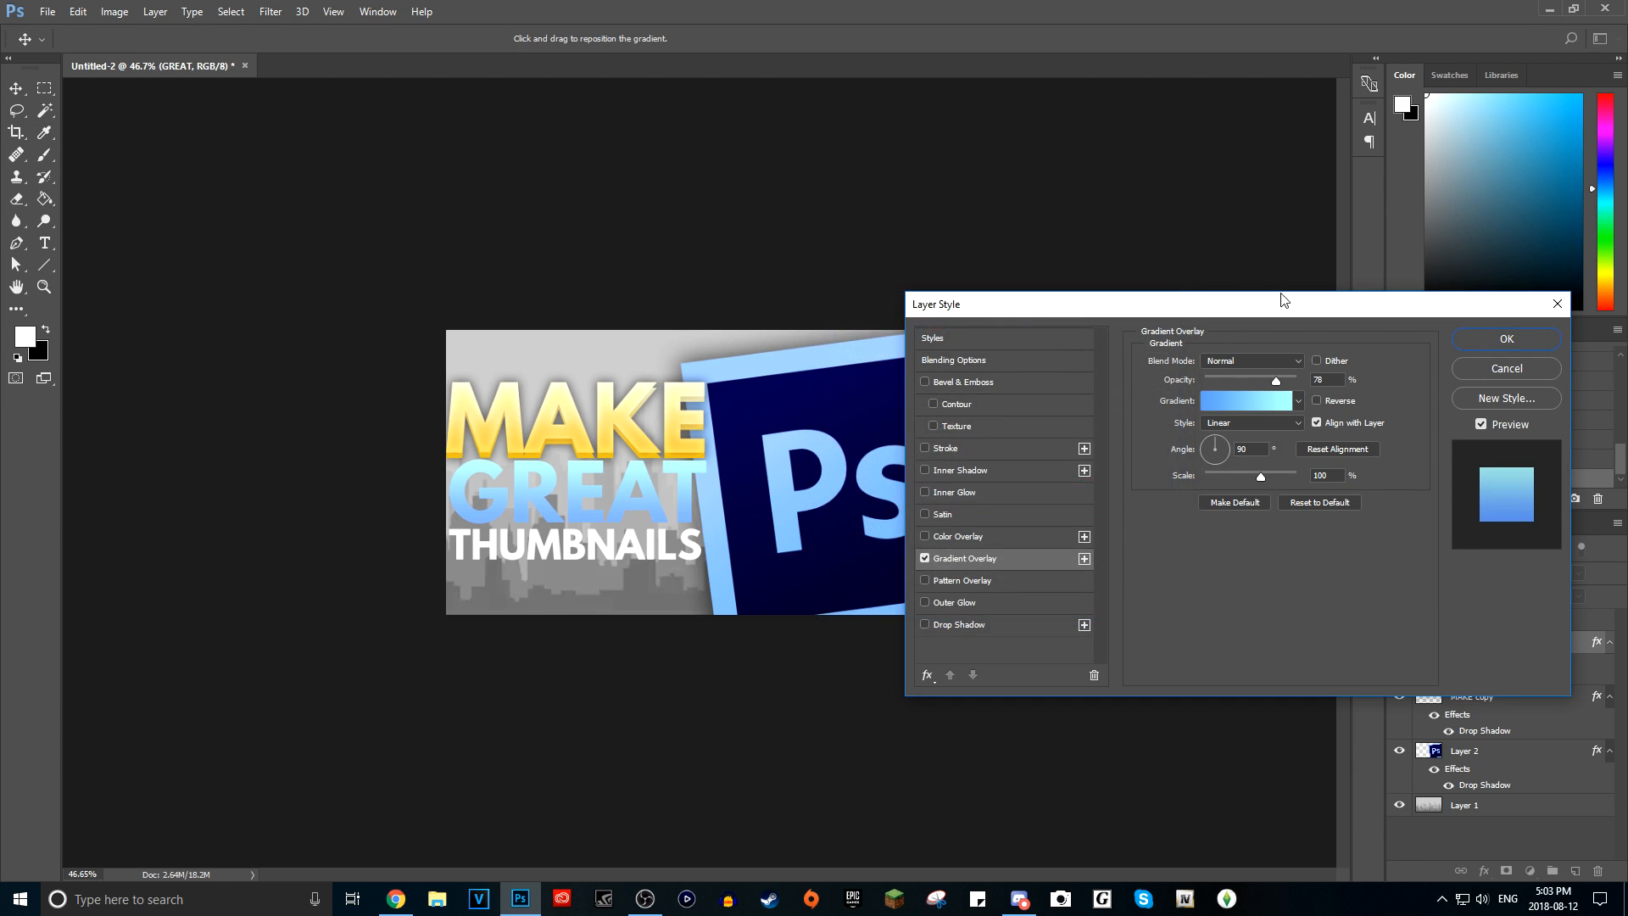
click(1009, 492)
click(1507, 338)
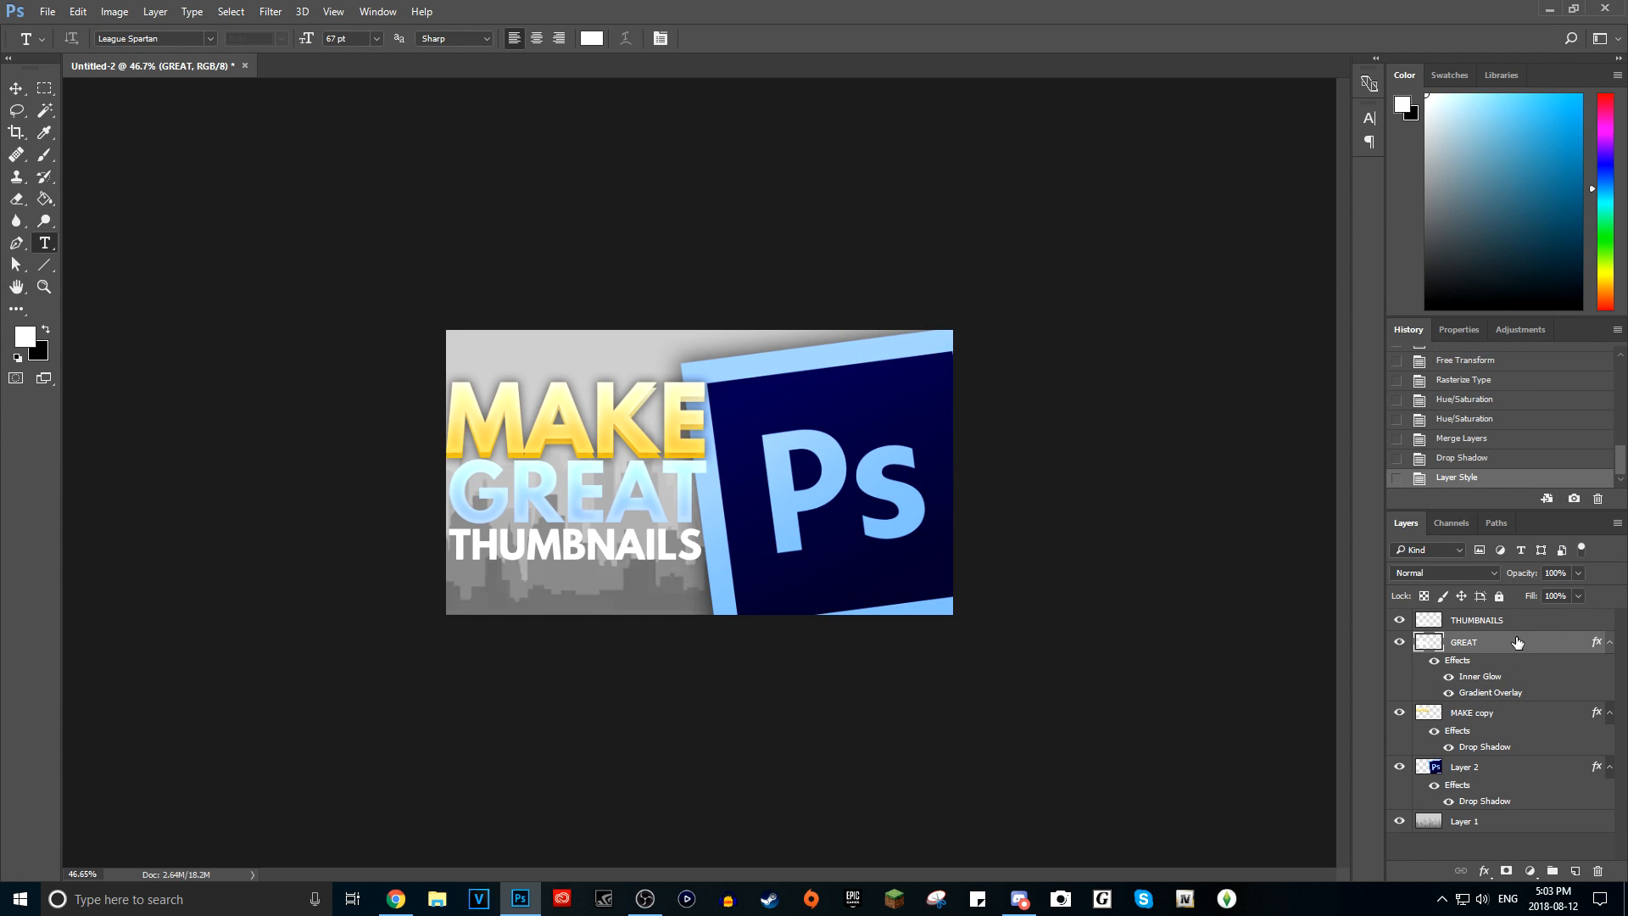
- Duplicate the GREAT layer and shift the lower GREAT layer slightly downward with Free Transform
key(ctrl+j)
click(1533, 714)
key(ctrl+t)
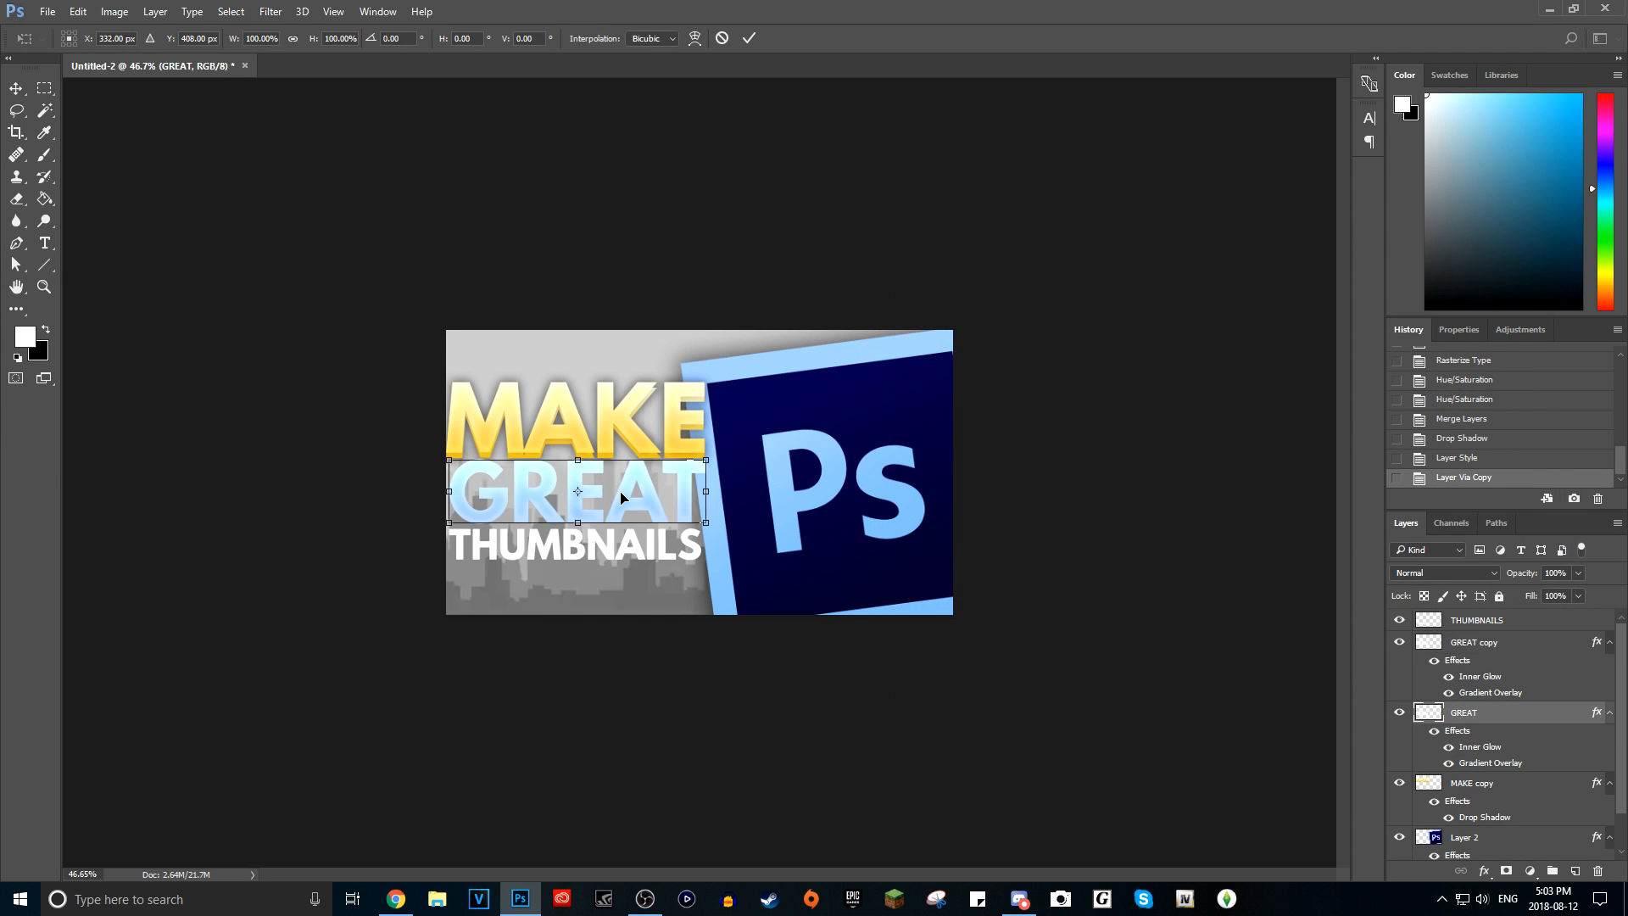
key(Return)
key(t)
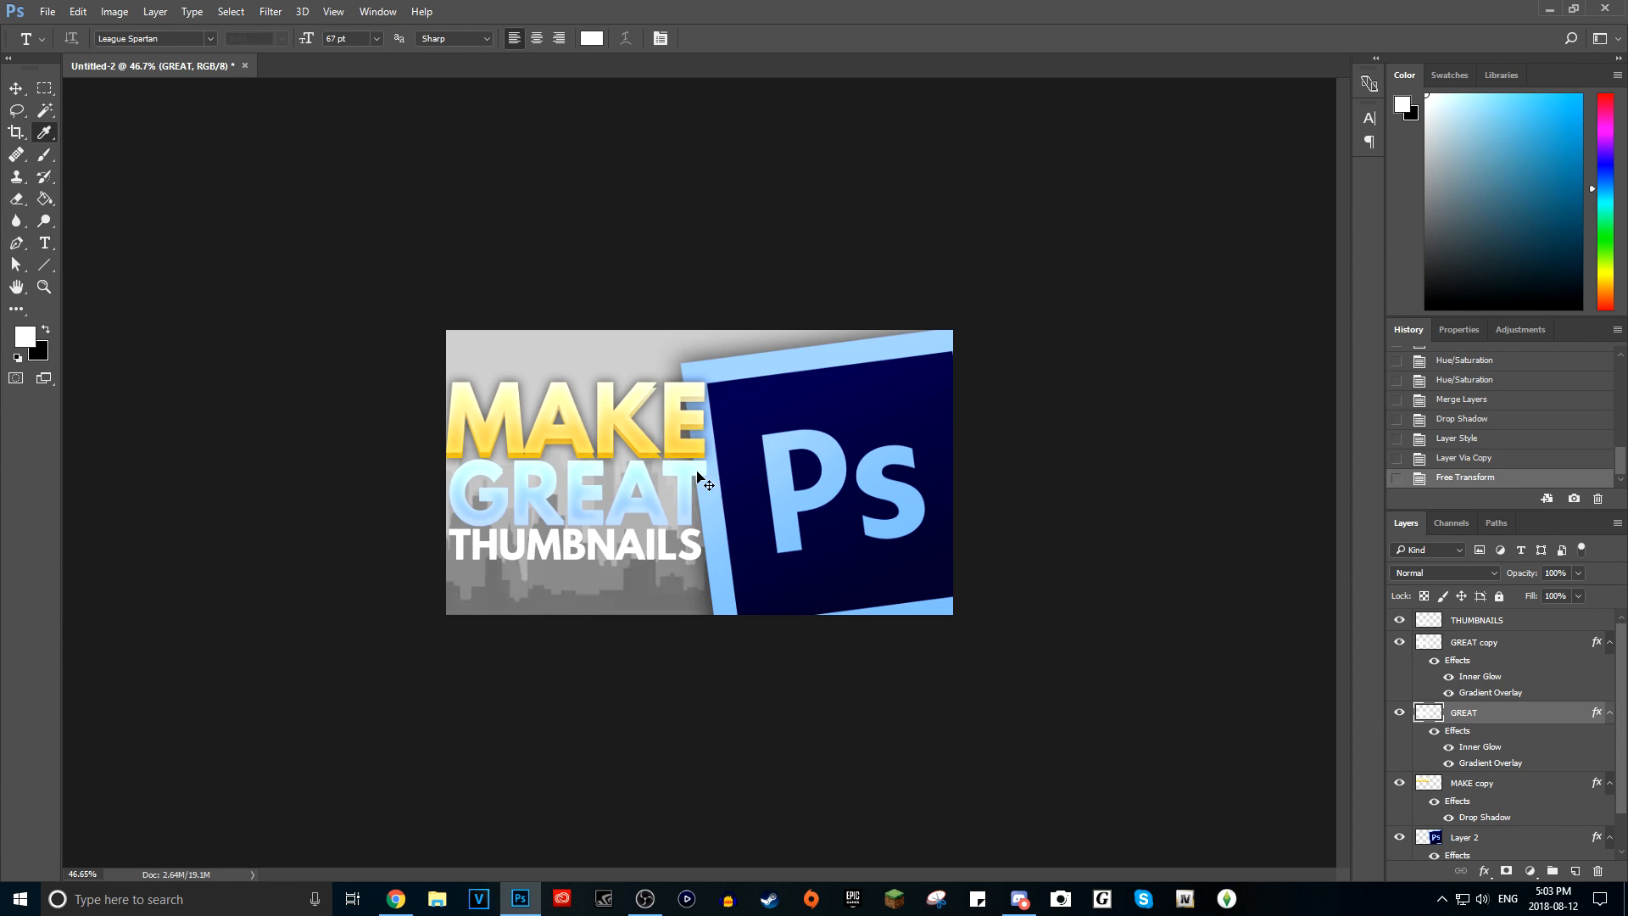
- Darken the lower GREAT layer with a Hue/Saturation adjustment, setting Lightness to -83
key(ctrl+u)
drag(991, 532, 925, 538)
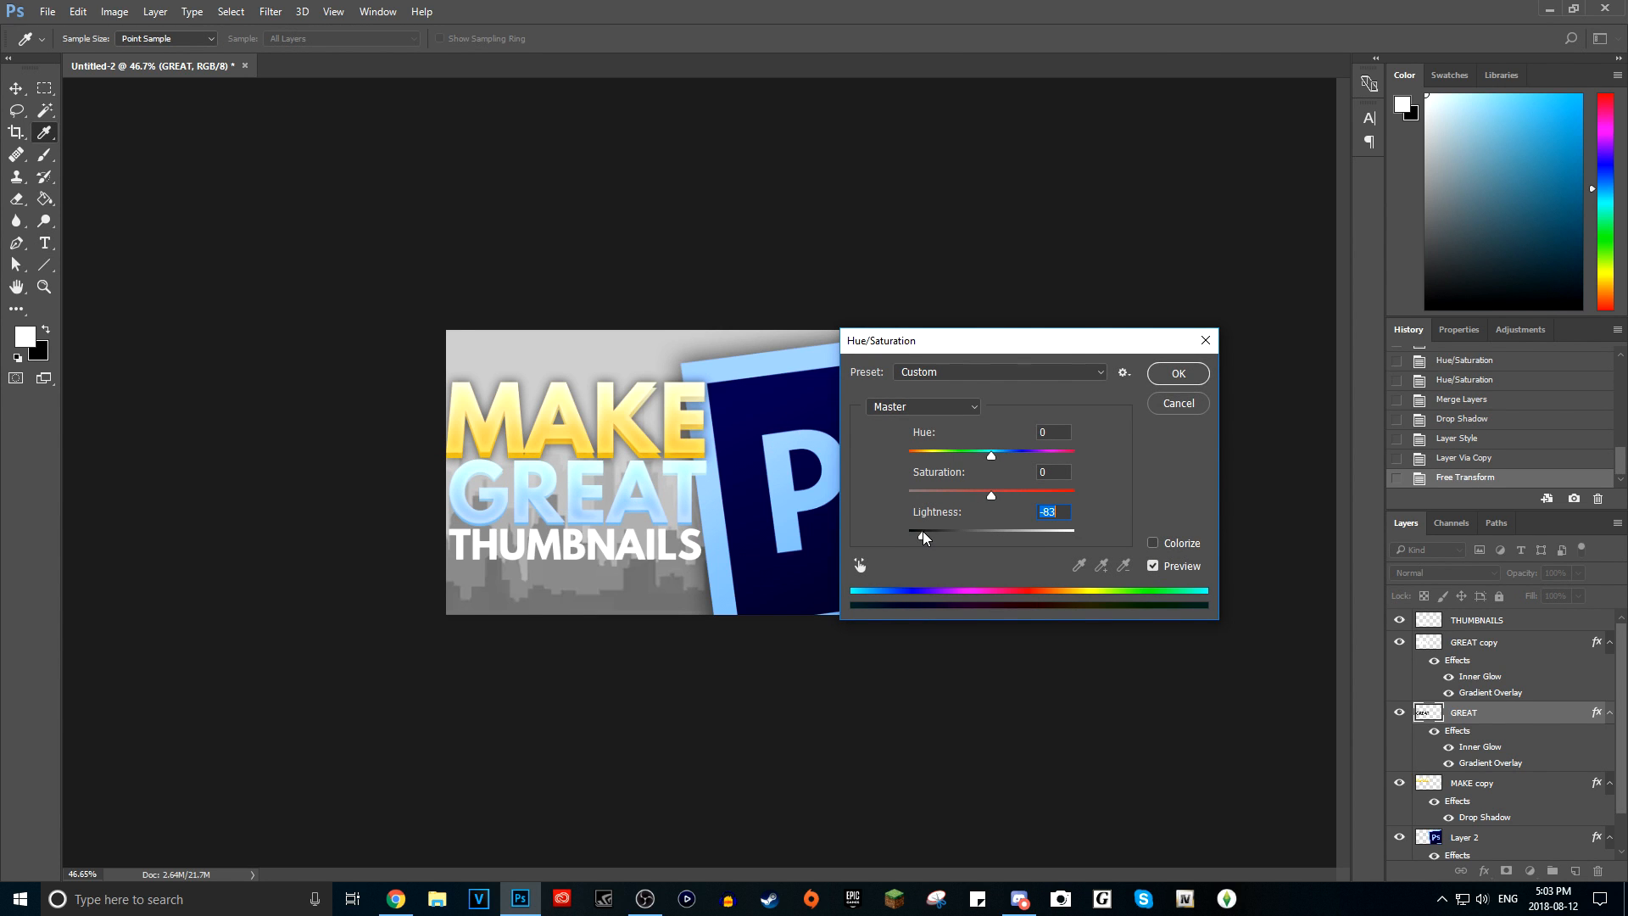
click(1179, 374)
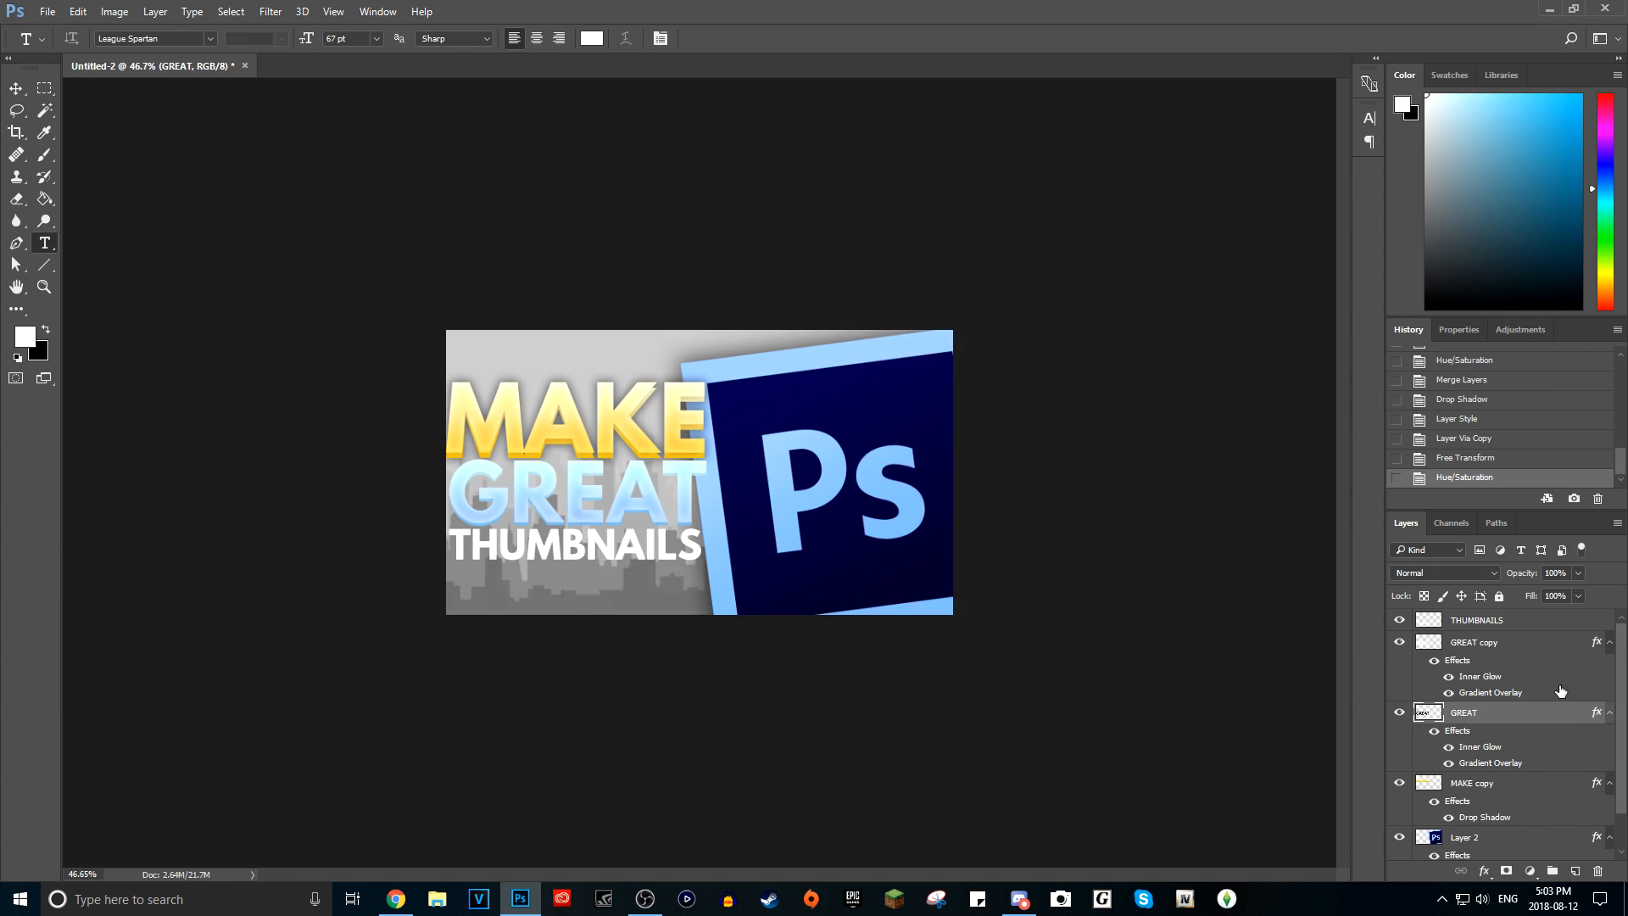
- Add a drop shadow to the lower GREAT layer at 45% opacity and 27 px size, and merge GREAT copy down into it
double_click(1527, 717)
click(1009, 625)
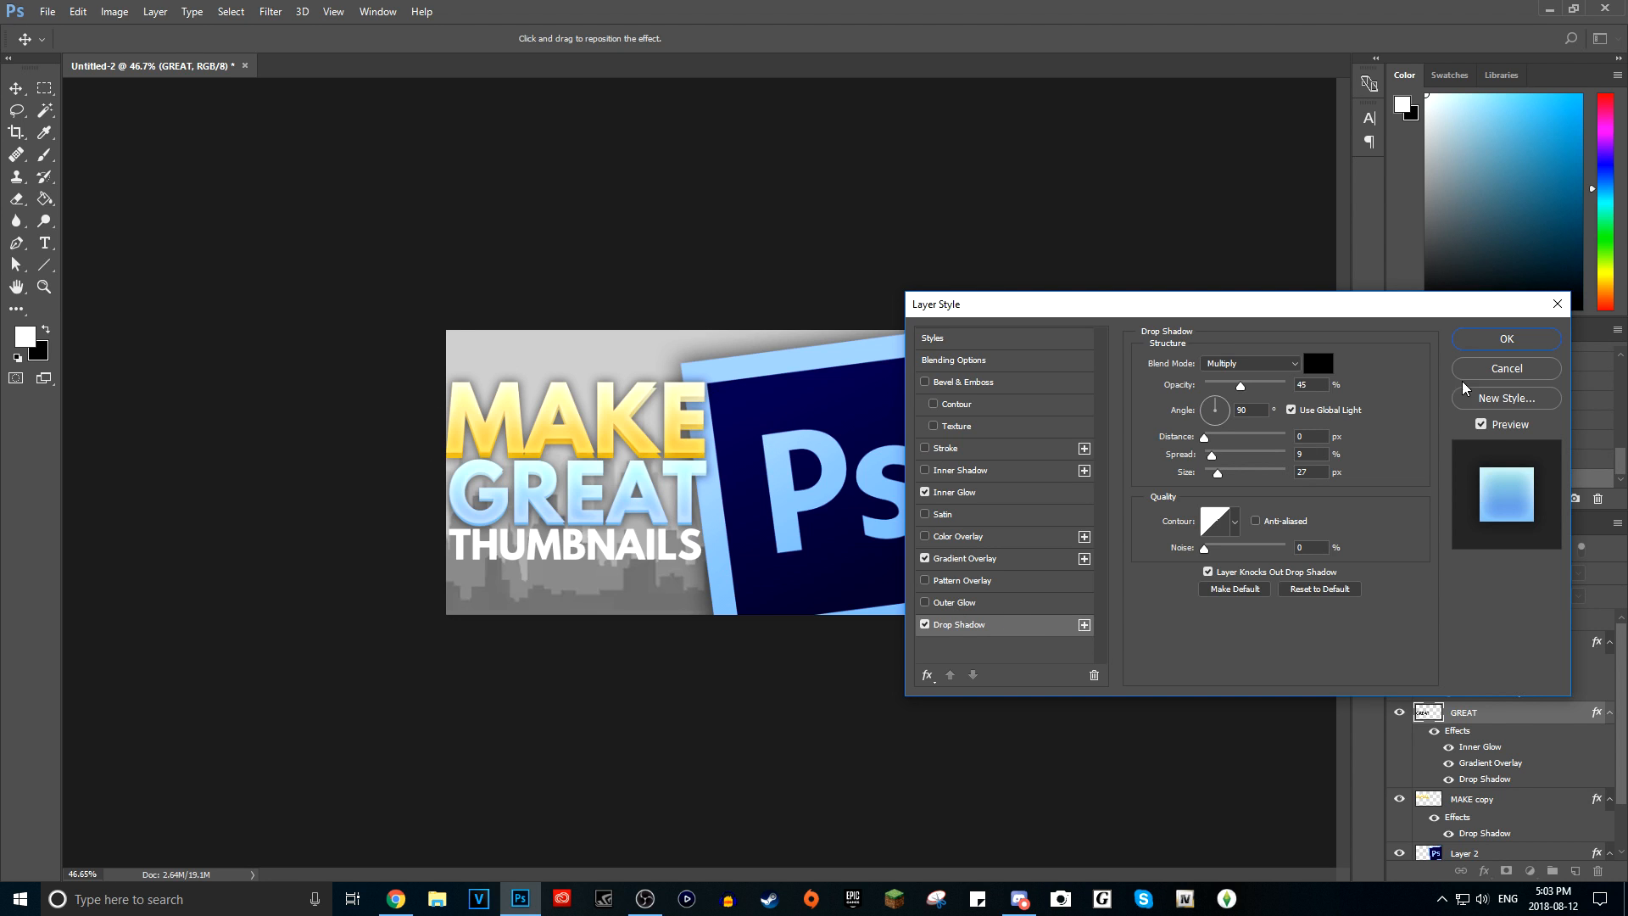
click(1502, 339)
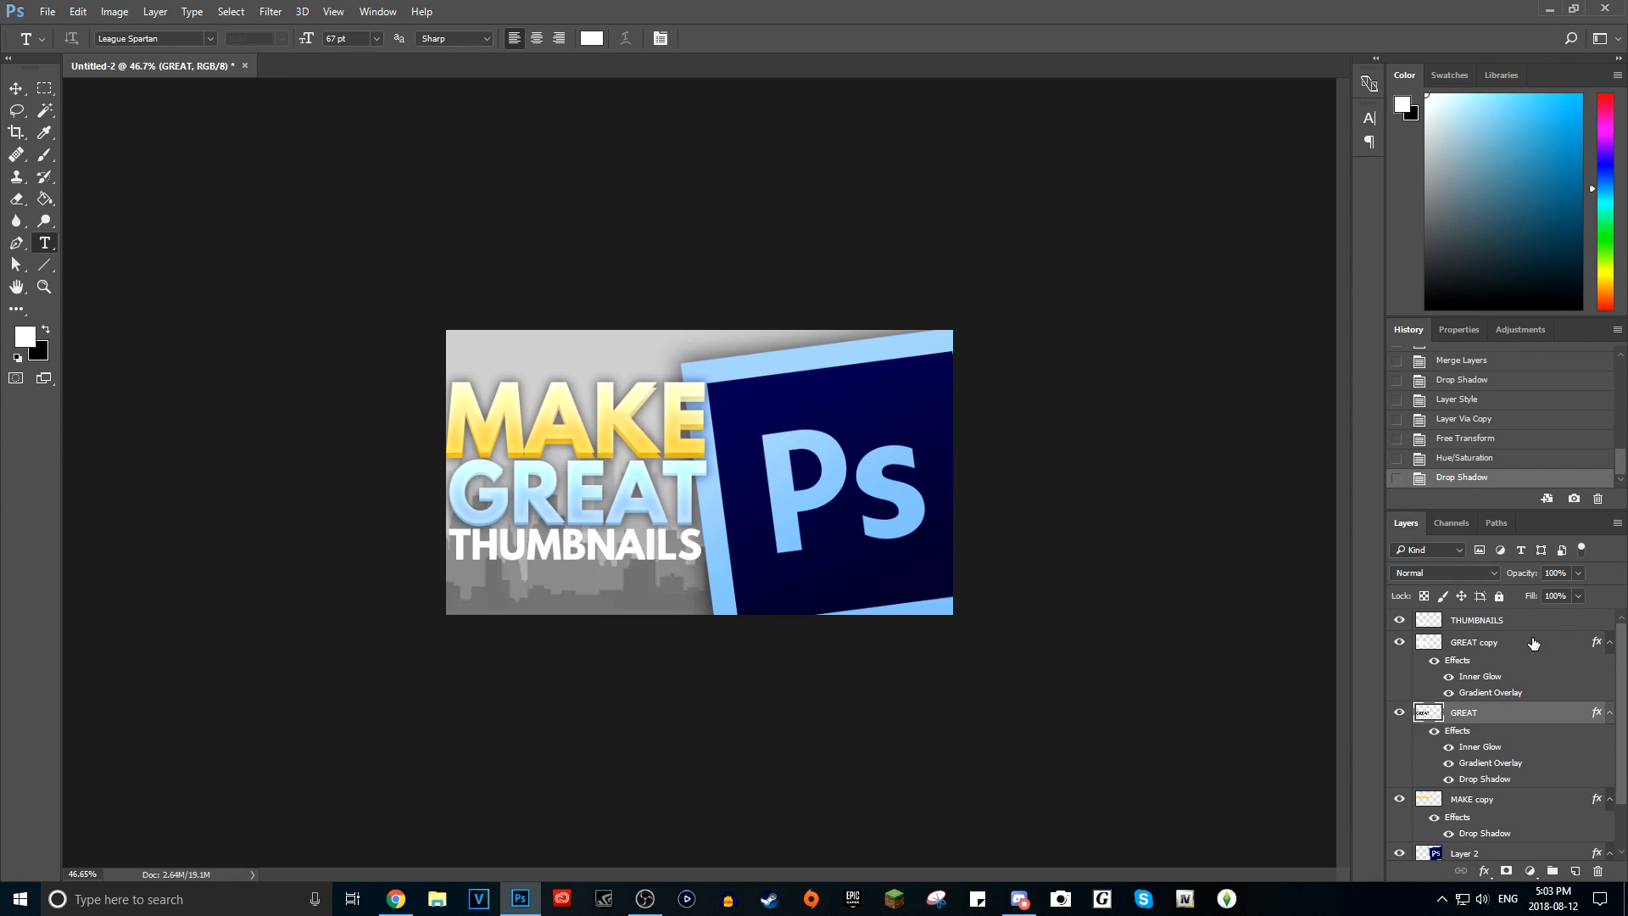
click(1526, 646)
right_click(1524, 655)
click(1527, 620)
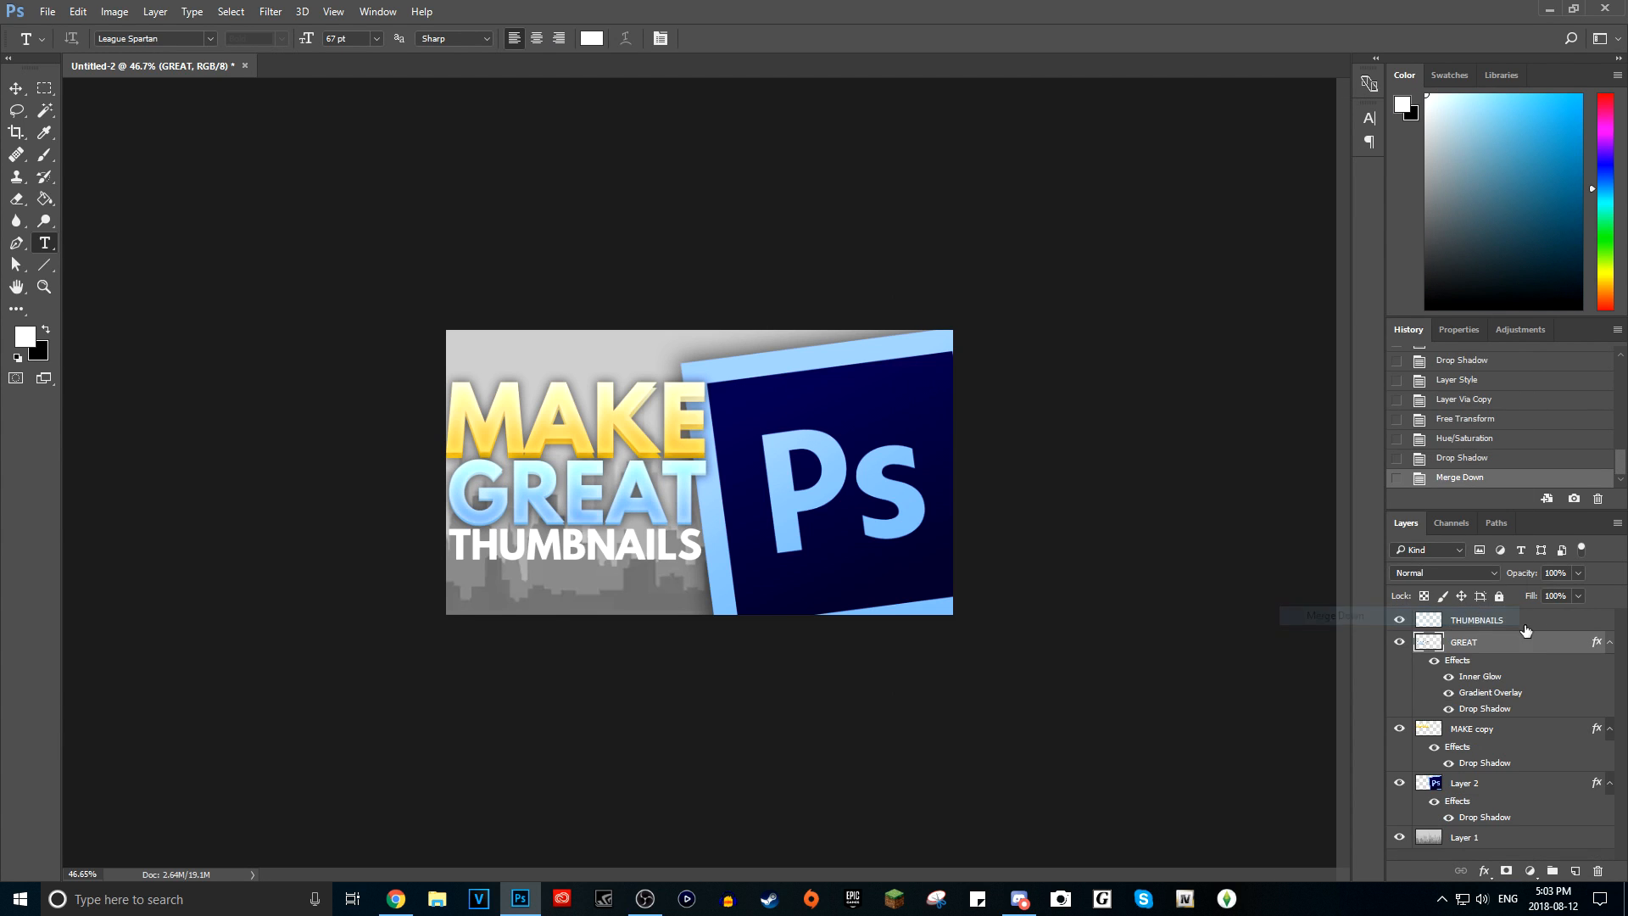
- Apply the pink gradient preset as a Gradient Overlay on the THUMBNAILS layer
double_click(1526, 620)
click(958, 624)
click(926, 624)
click(965, 558)
click(1228, 400)
click(848, 271)
click(1141, 255)
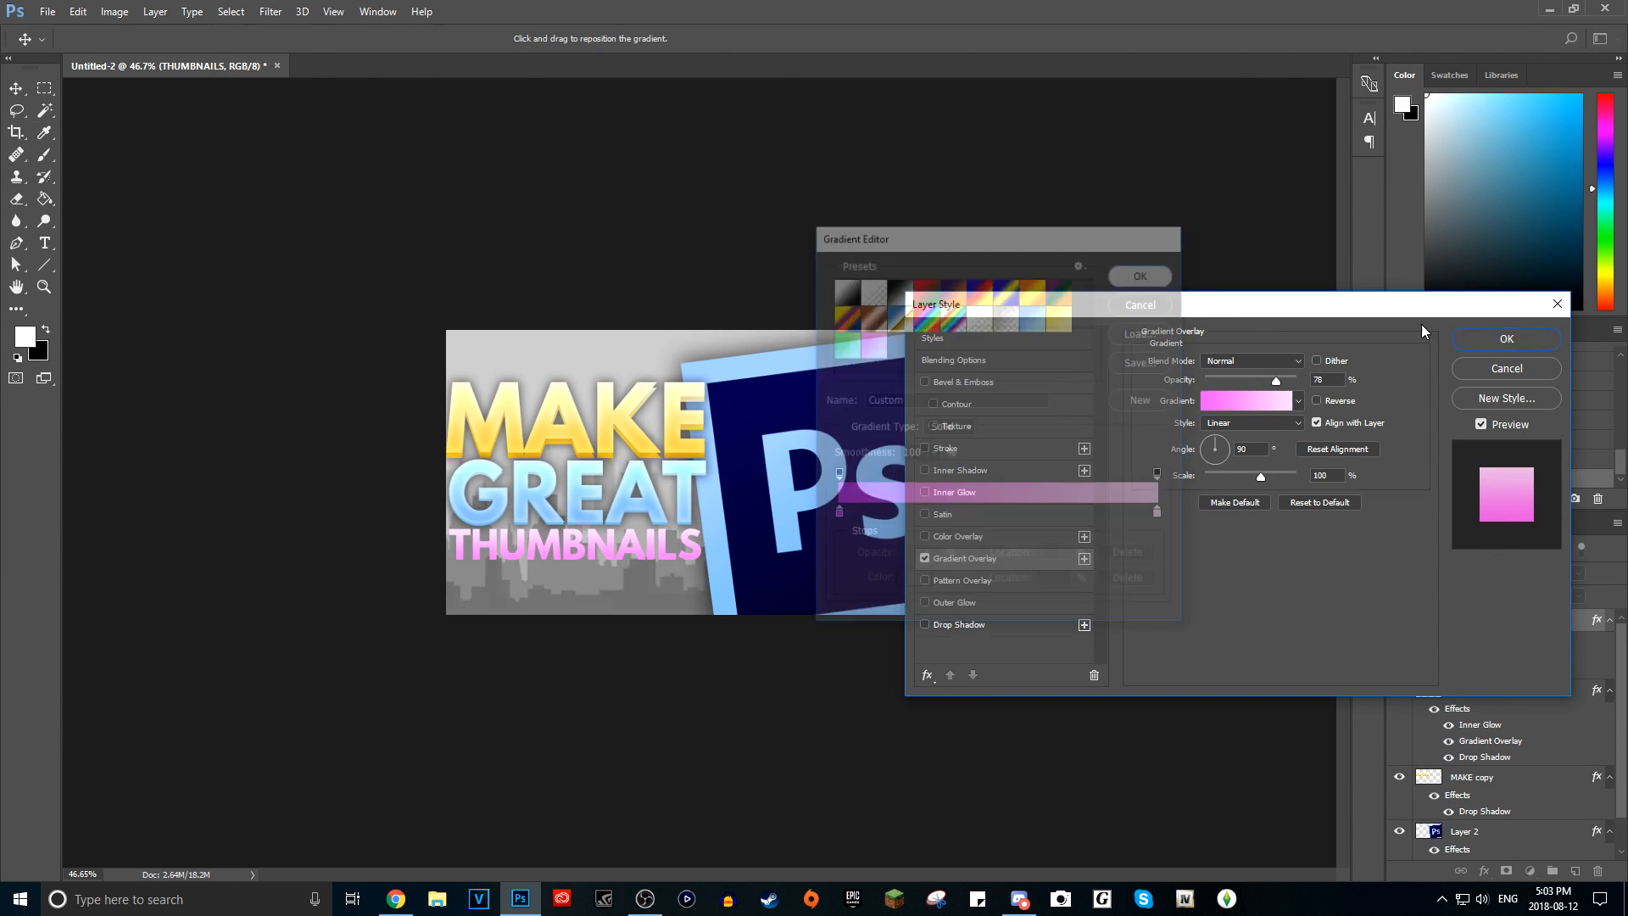
click(1507, 338)
- Duplicate the THUMBNAILS layer and nudge the lower THUMBNAILS layer slightly downward with Free Transform
key(ctrl+j)
key(ctrl+t)
key(Down)
key(Down)
key(Down)
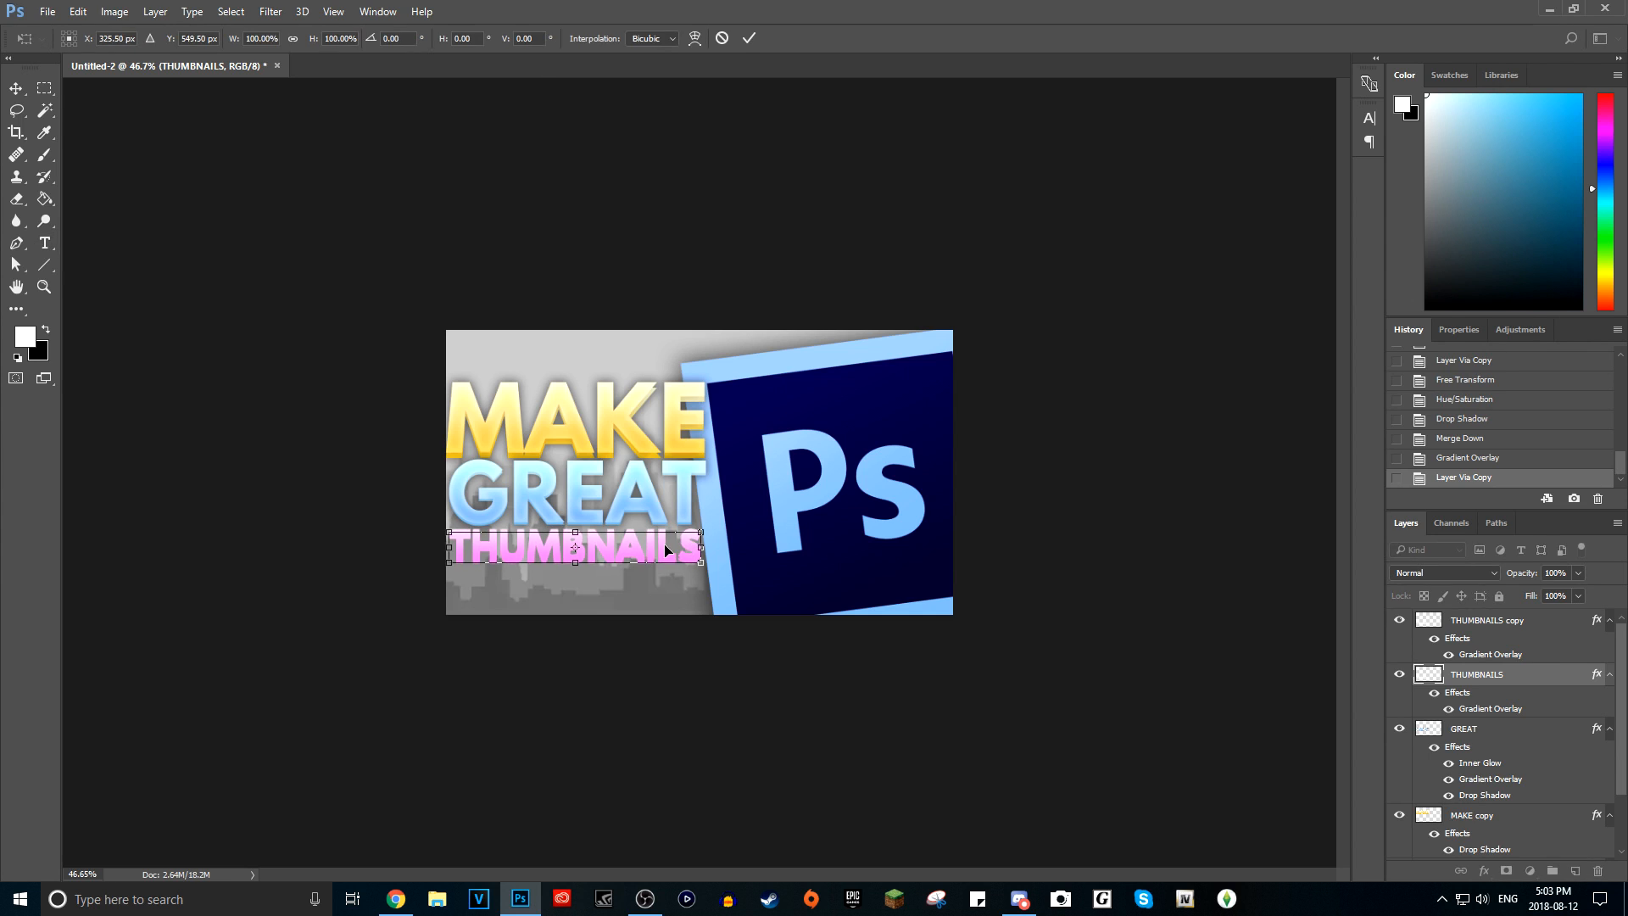
key(Return)
- Darken the lower THUMBNAILS layer by reducing Lightness in Hue/Saturation, and merge THUMBNAILS copy down into it
key(ctrl+u)
drag(991, 530, 944, 531)
click(1172, 373)
right_click(1556, 621)
click(1366, 615)
- Add an Inner Glow of 16 px size and 42% opacity plus a Drop Shadow to the merged THUMBNAILS layer
double_click(1544, 618)
click(1019, 470)
click(1060, 491)
click(1214, 522)
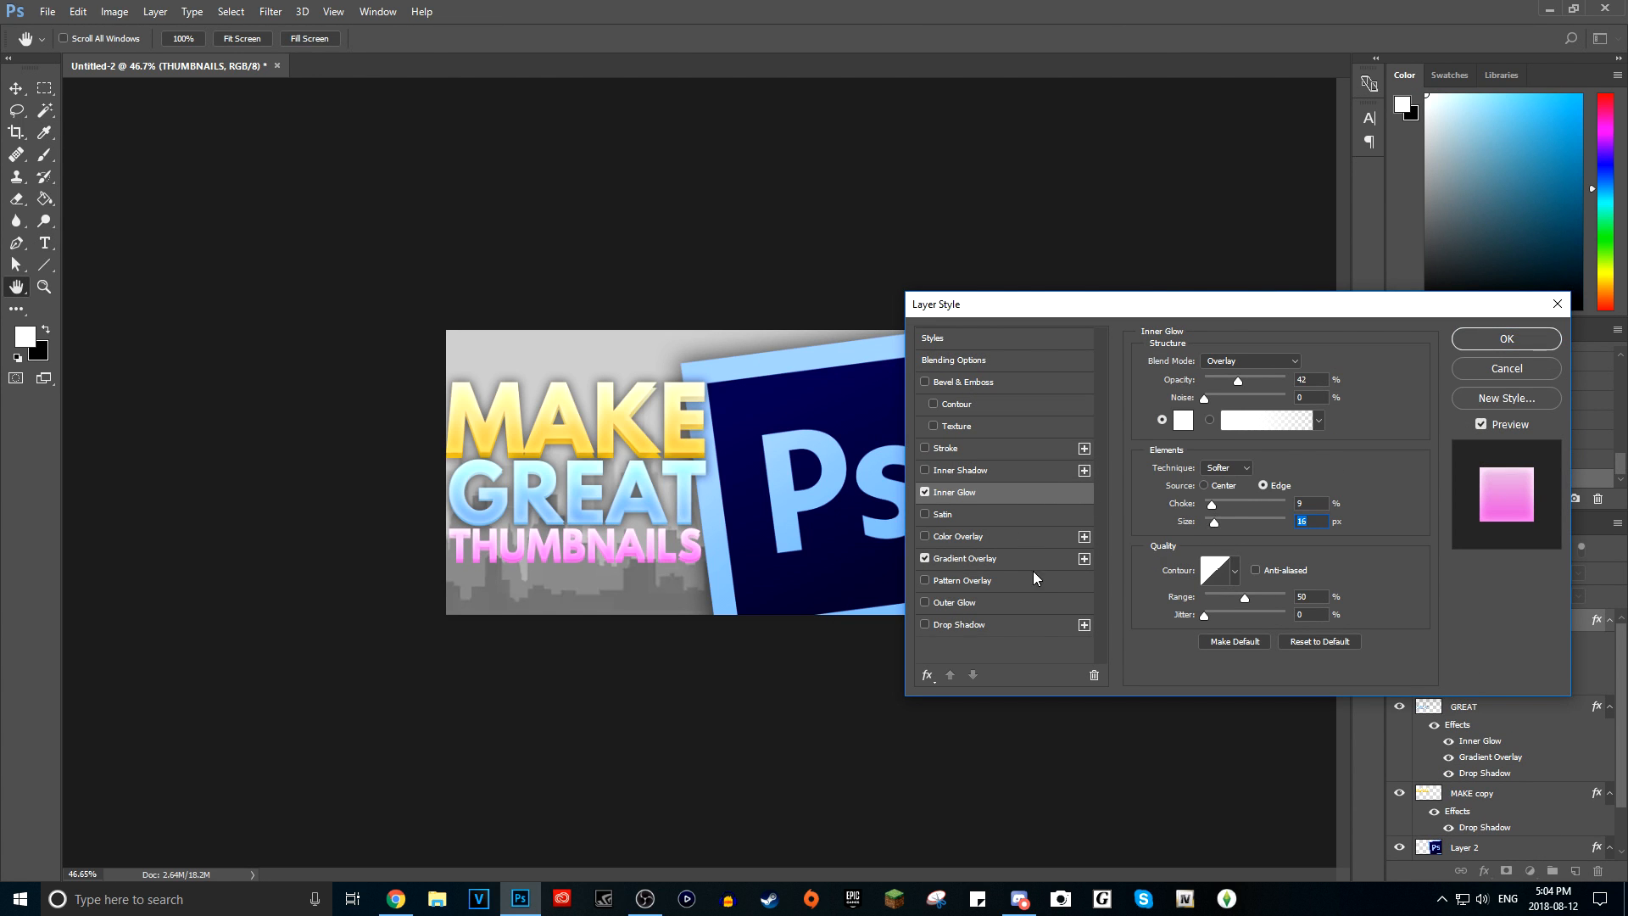
click(1010, 624)
click(1533, 347)
- Check the thumbnail at small size and select the THUMBNAILS, GREAT and MAKE copy layers together
key(t)
scroll(993, 506, down, 5)
scroll(851, 531, up, 3)
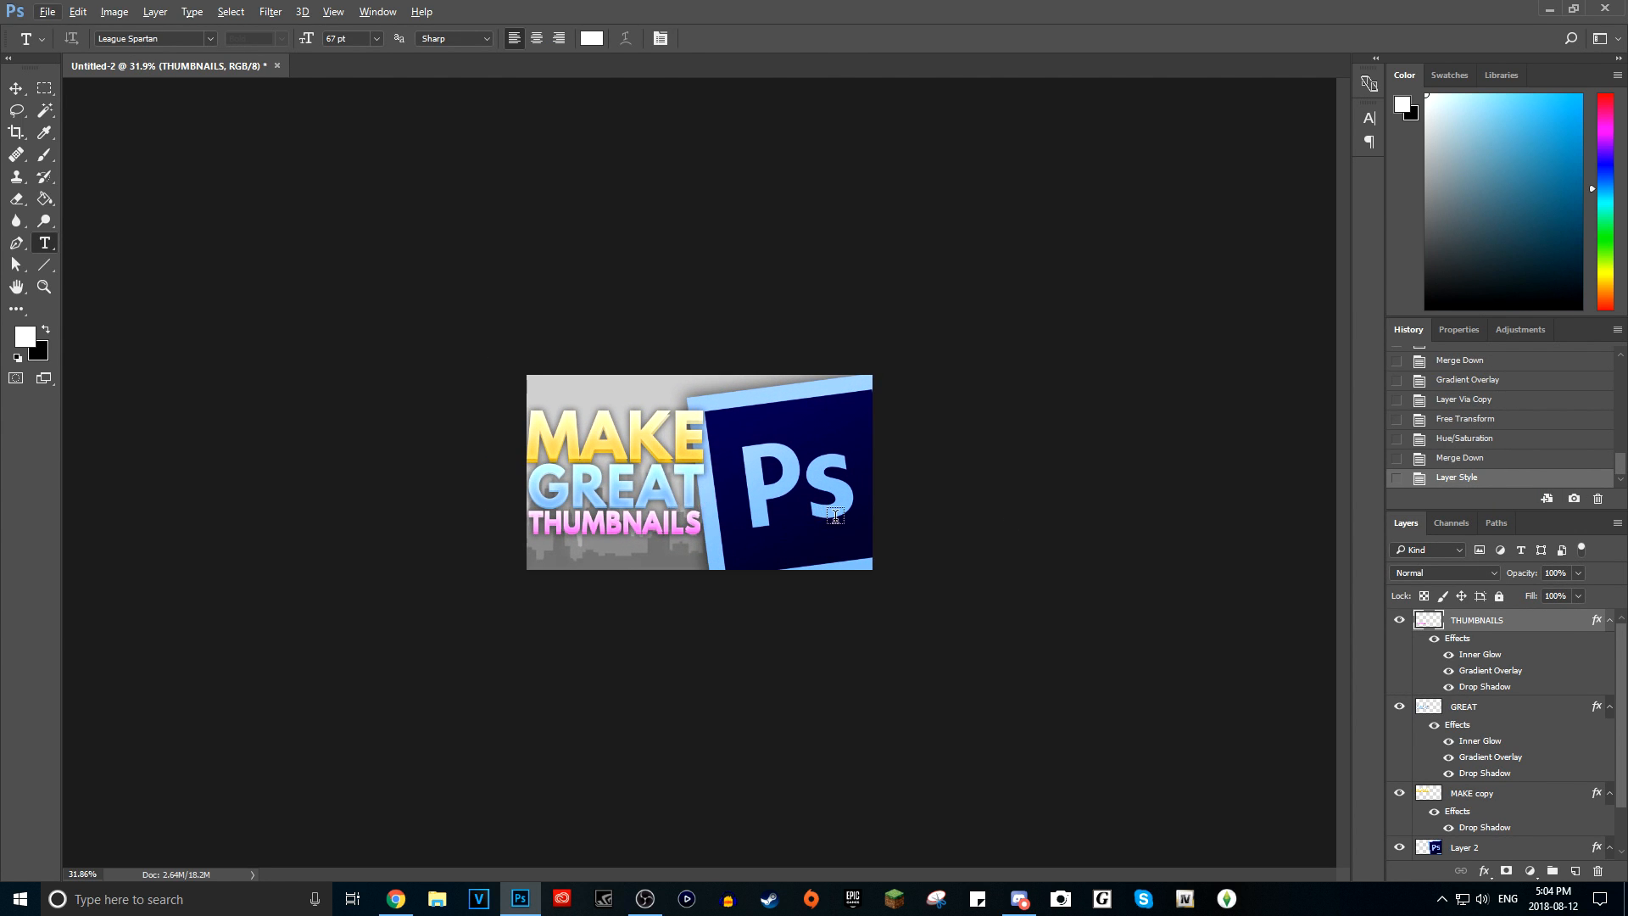
scroll(832, 513, down, 3)
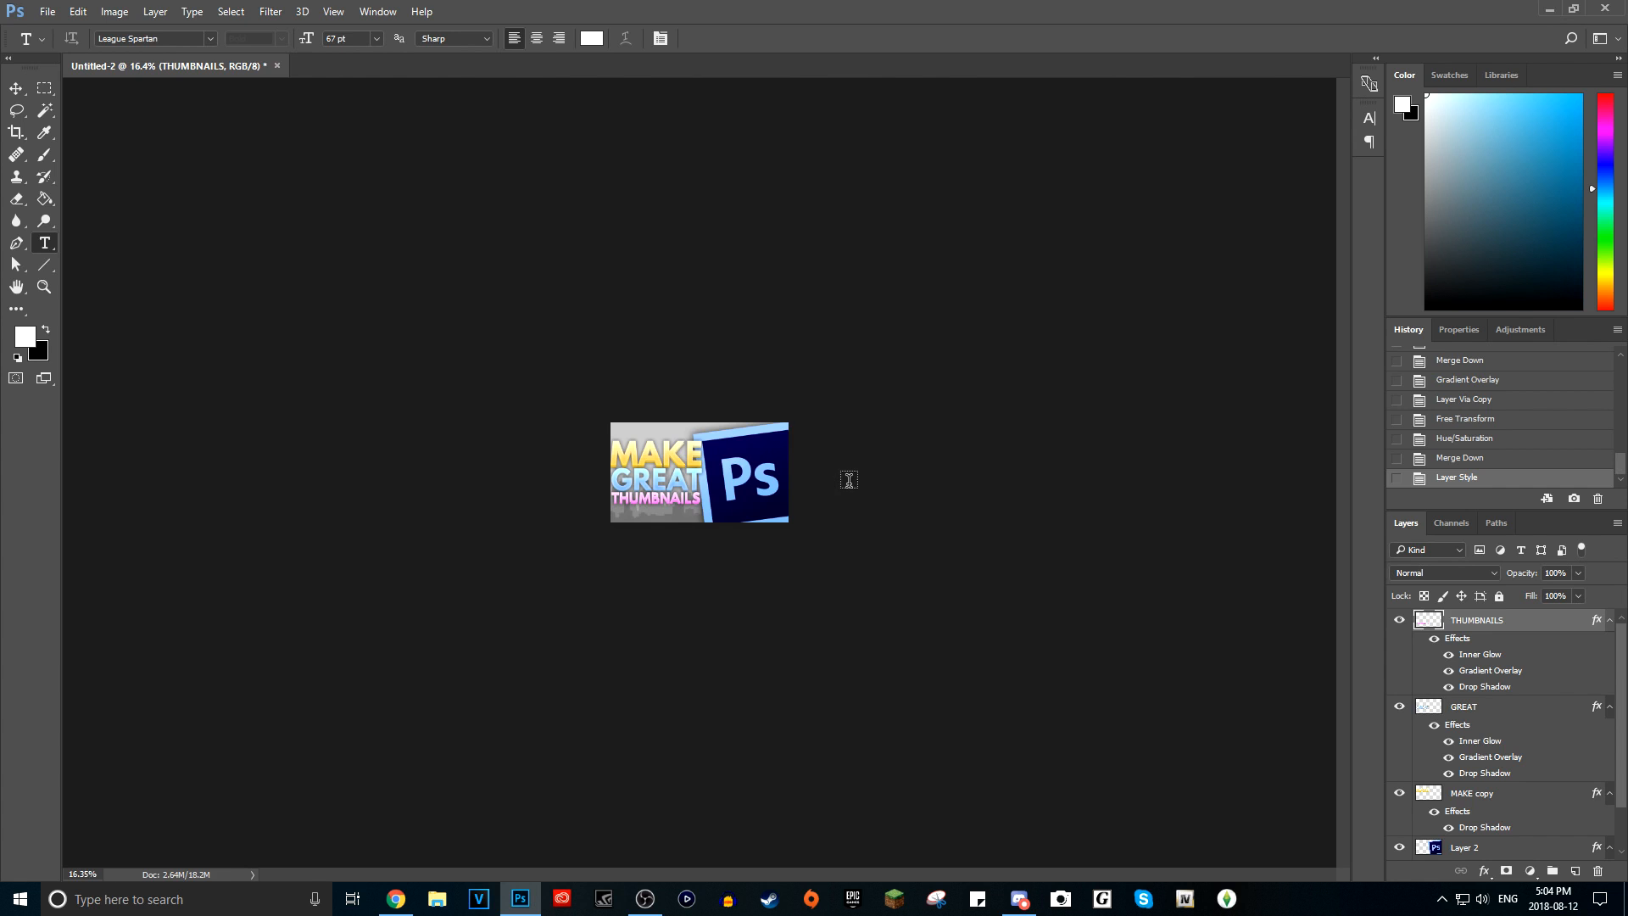
scroll(816, 514, up, 4)
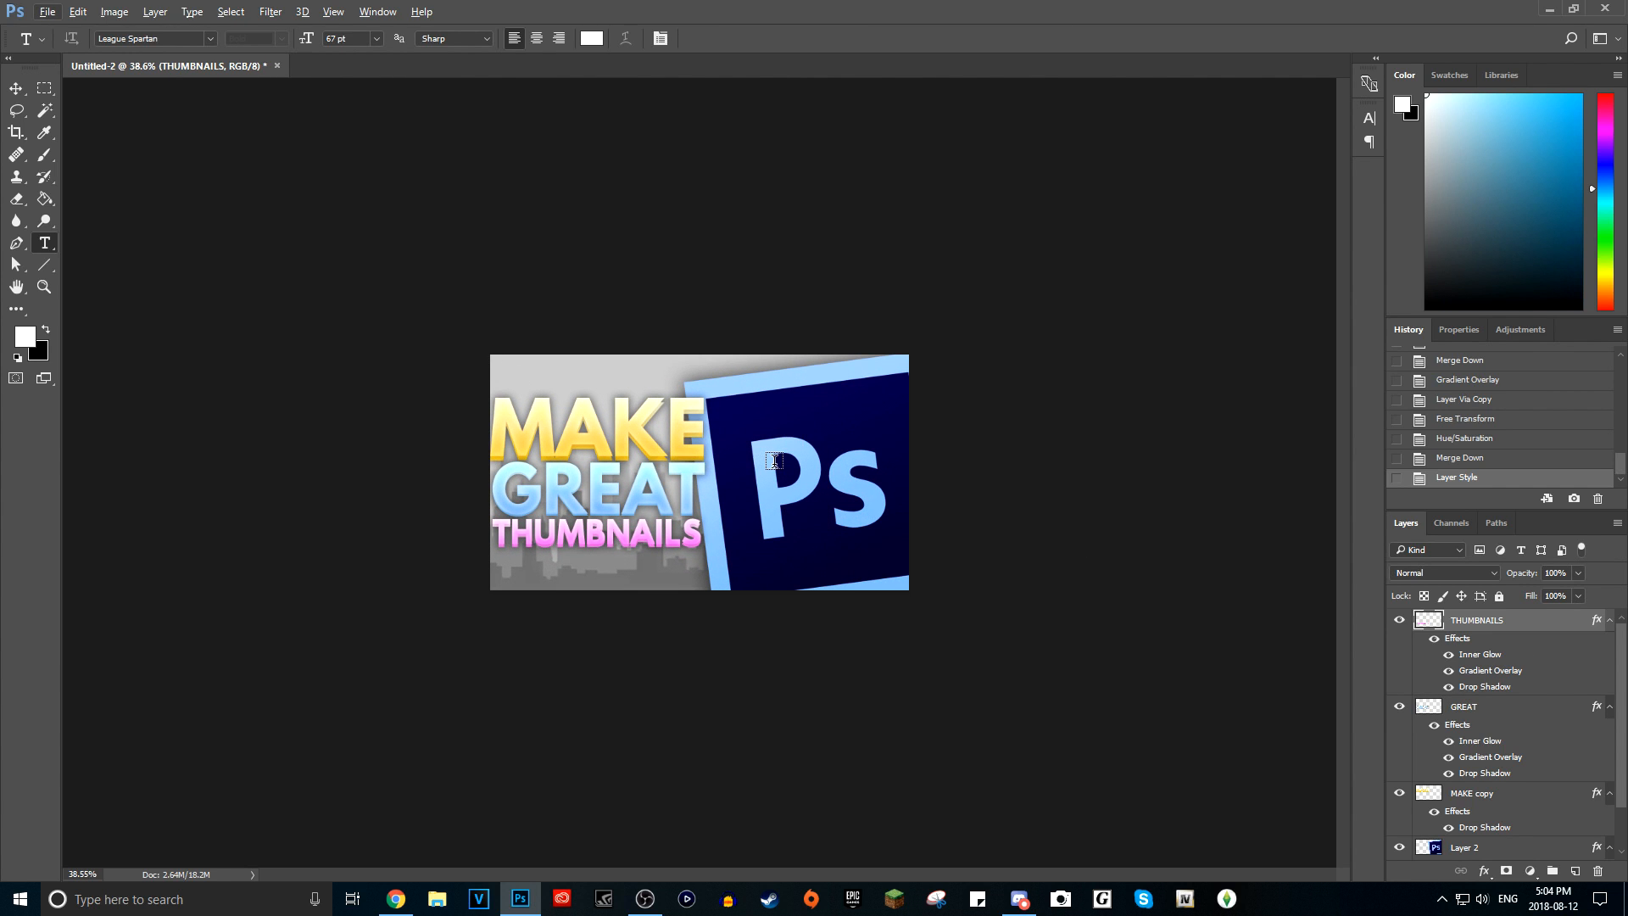
key(alt)
shift+click(1525, 800)
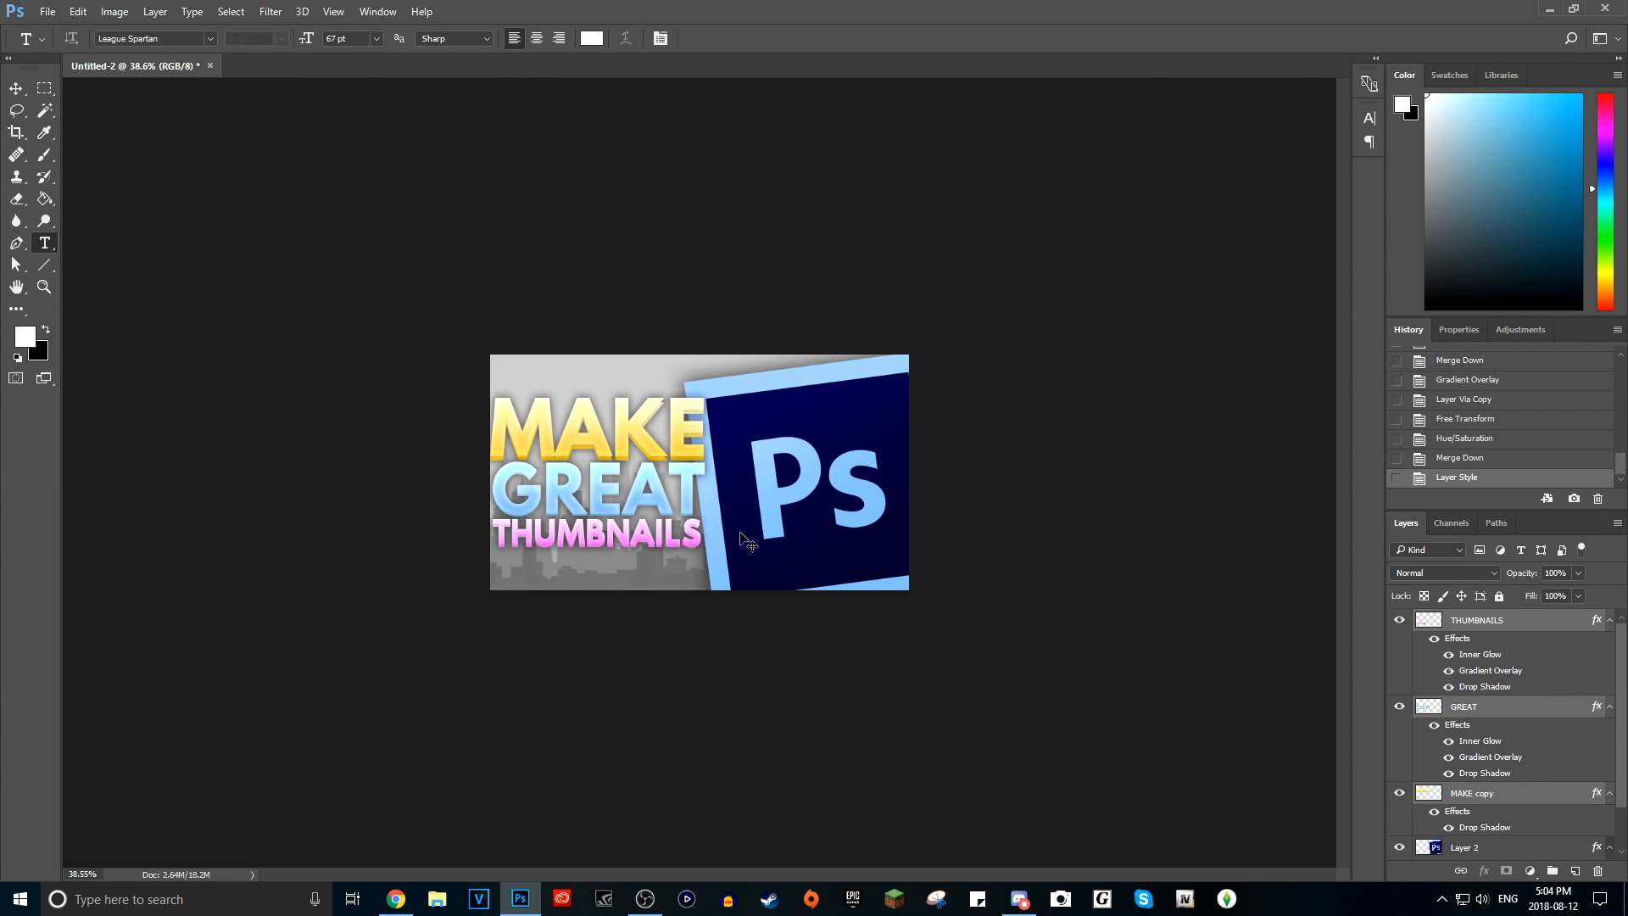
- Try enlarging the three title layers to about 117% and moving them over the Photoshop logo
key(ctrl+t)
drag(704, 395, 741, 385)
drag(715, 472, 774, 473)
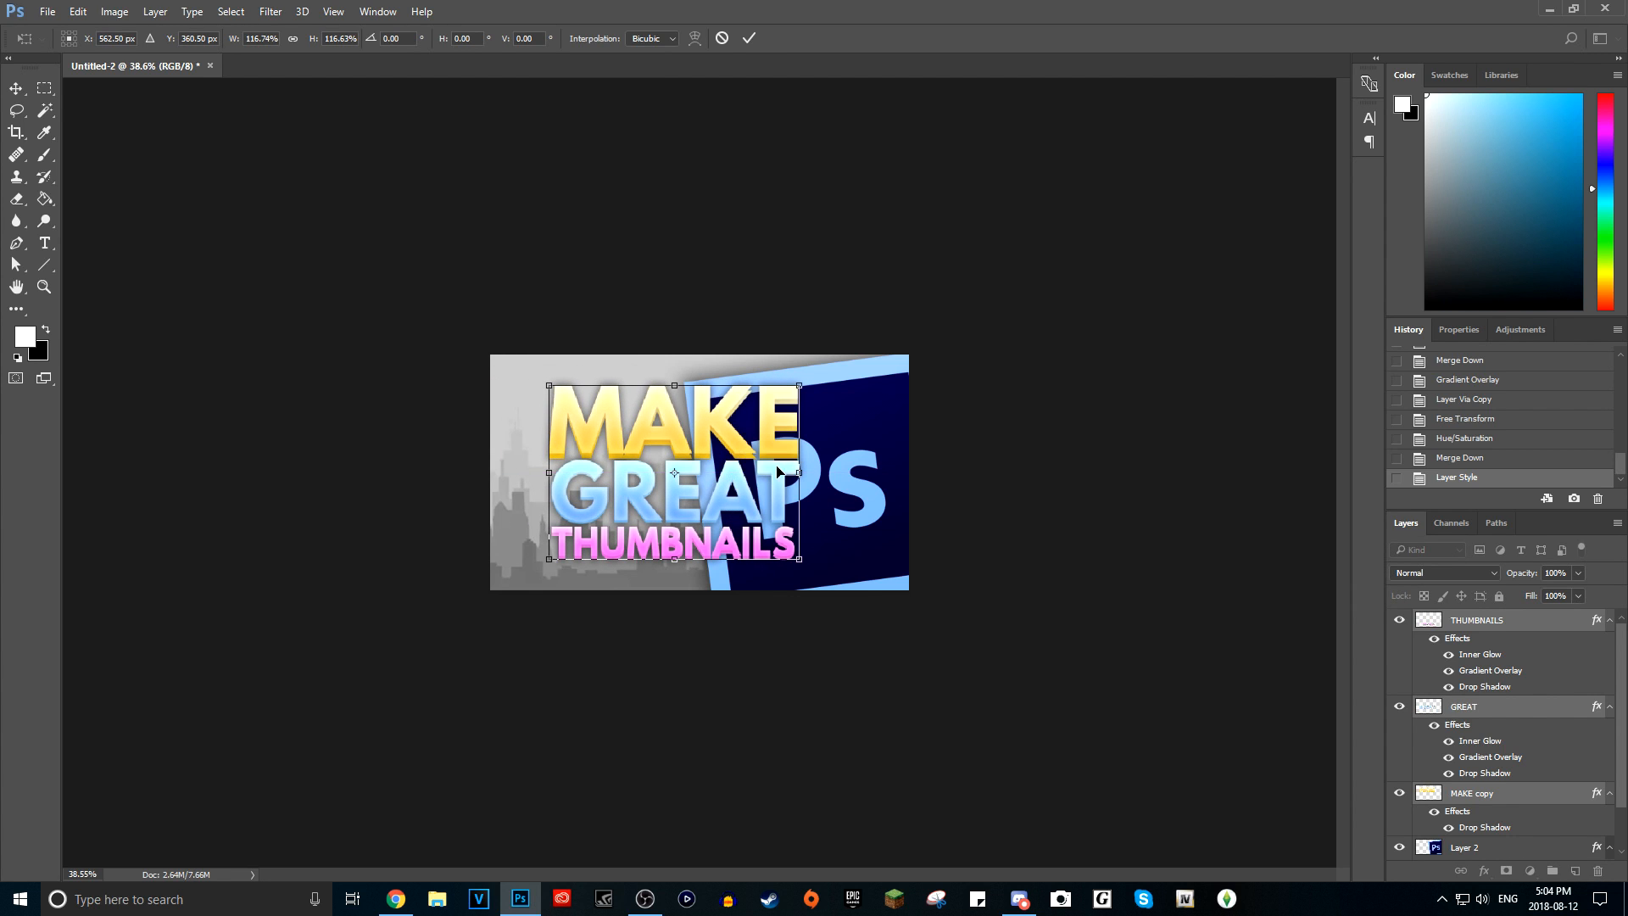
key(ctrl+z)
- Try tapering the title's right side and enlarging it to about 127% width with Free Transform, and undo the transform
mouse_move(708, 395)
mouse_down()
mouse_move(749, 356)
mouse_move(729, 381)
mouse_up()
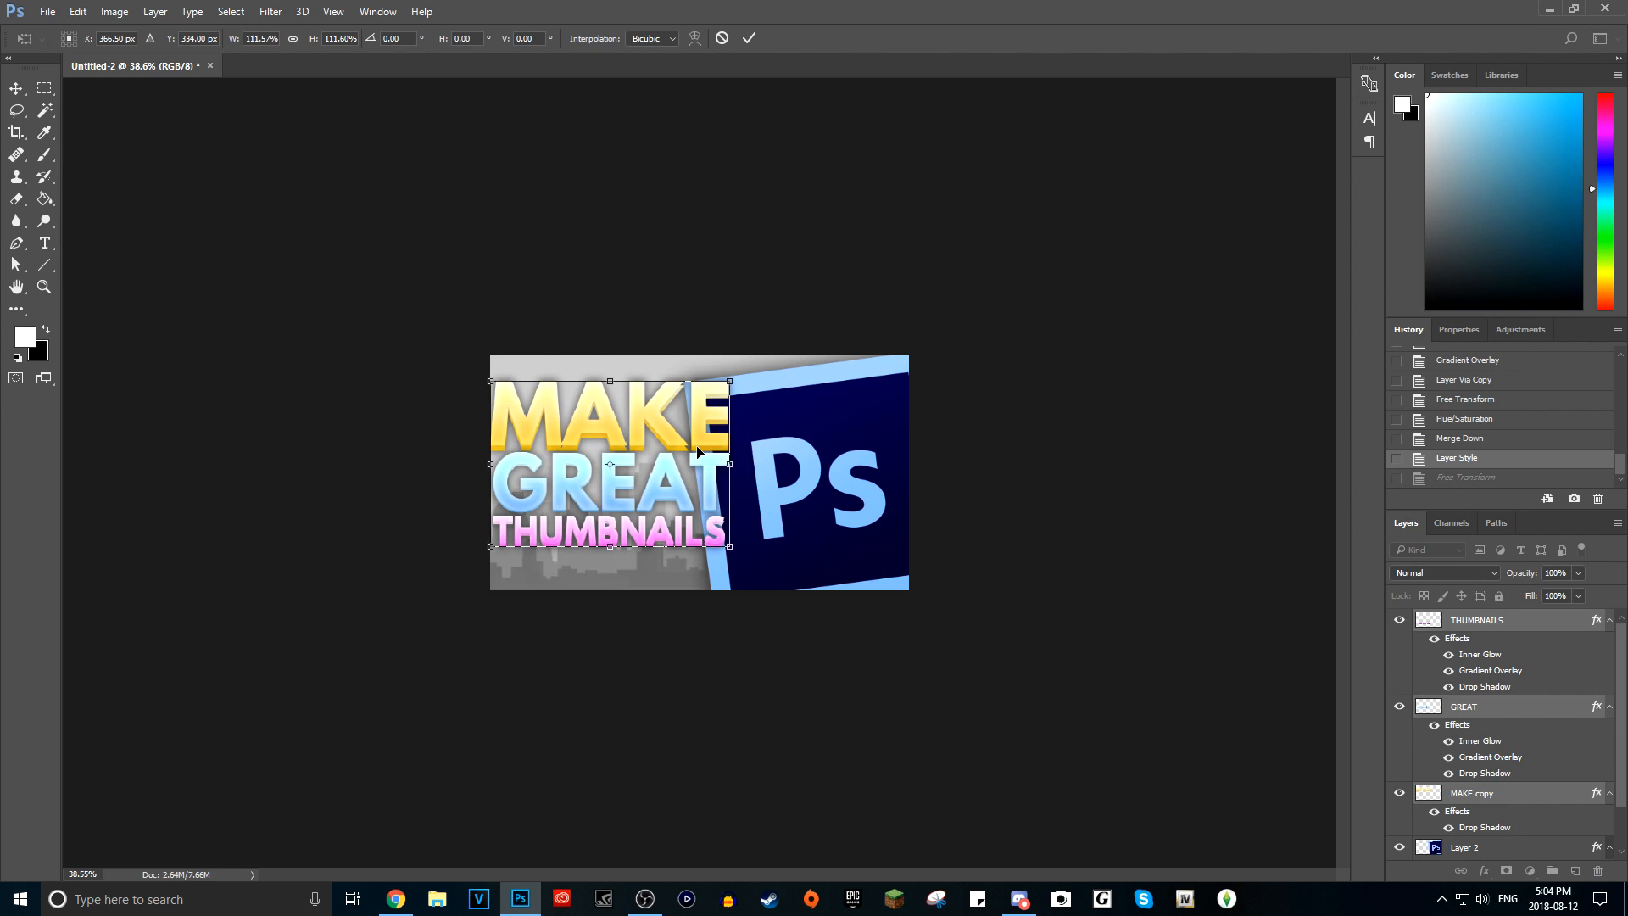
drag(697, 449, 699, 454)
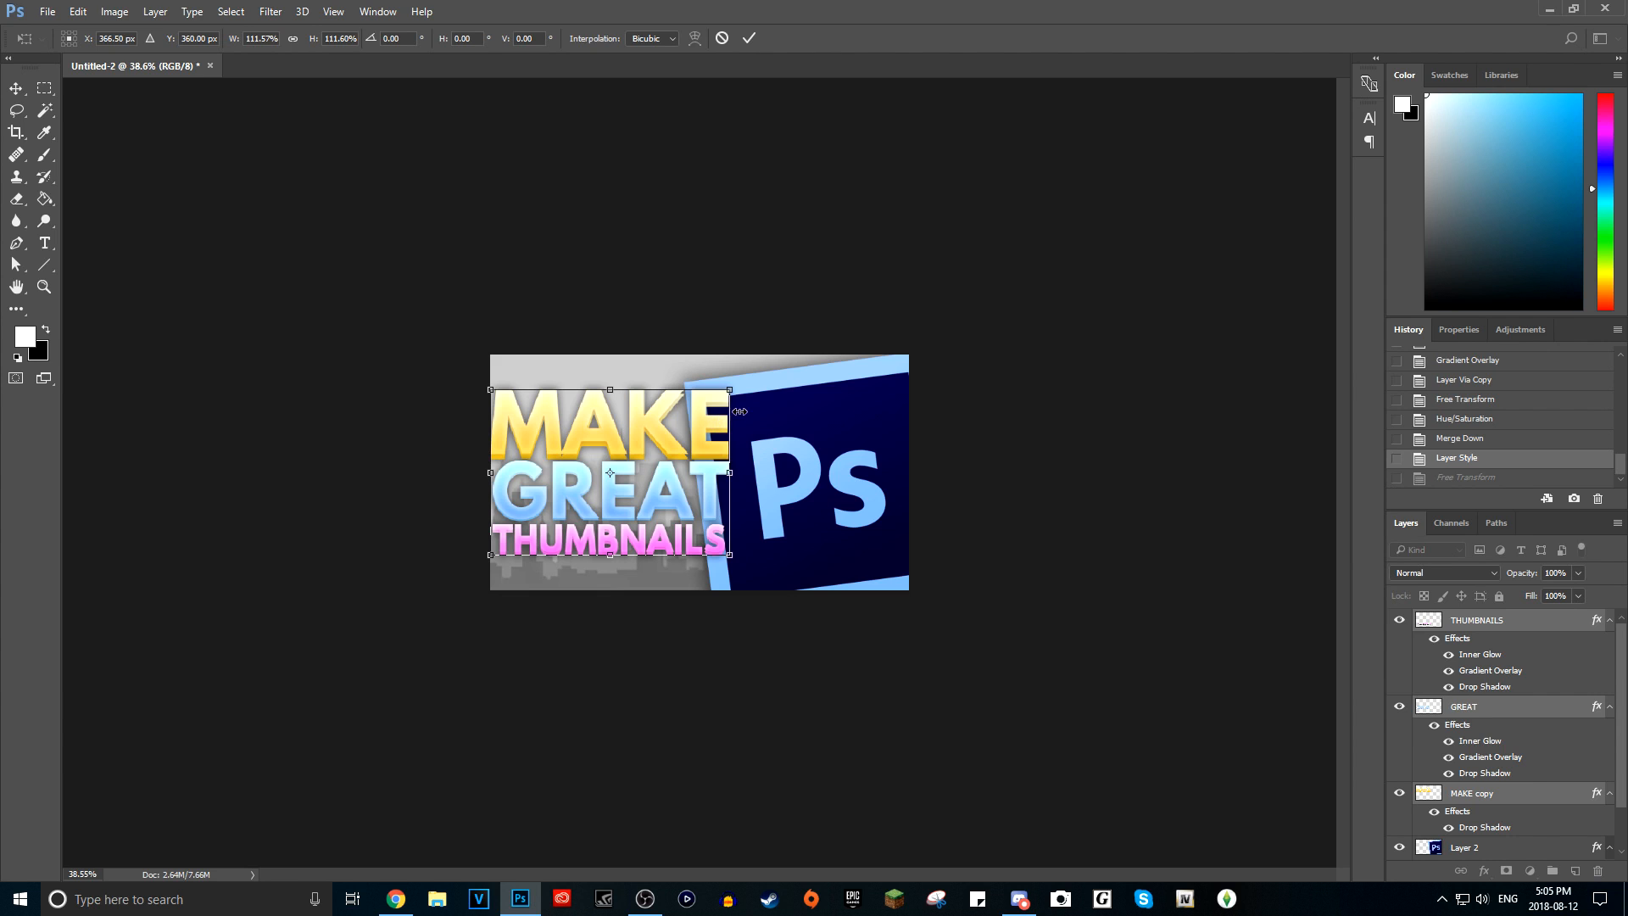
mouse_move(732, 392)
mouse_down()
mouse_move(698, 362)
mouse_move(687, 372)
mouse_move(759, 396)
mouse_move(800, 365)
mouse_move(831, 377)
mouse_move(678, 395)
mouse_move(705, 383)
mouse_move(782, 406)
mouse_move(733, 413)
mouse_move(773, 373)
mouse_move(737, 398)
mouse_move(679, 366)
mouse_move(744, 378)
mouse_move(721, 413)
mouse_up()
drag(729, 556, 750, 517)
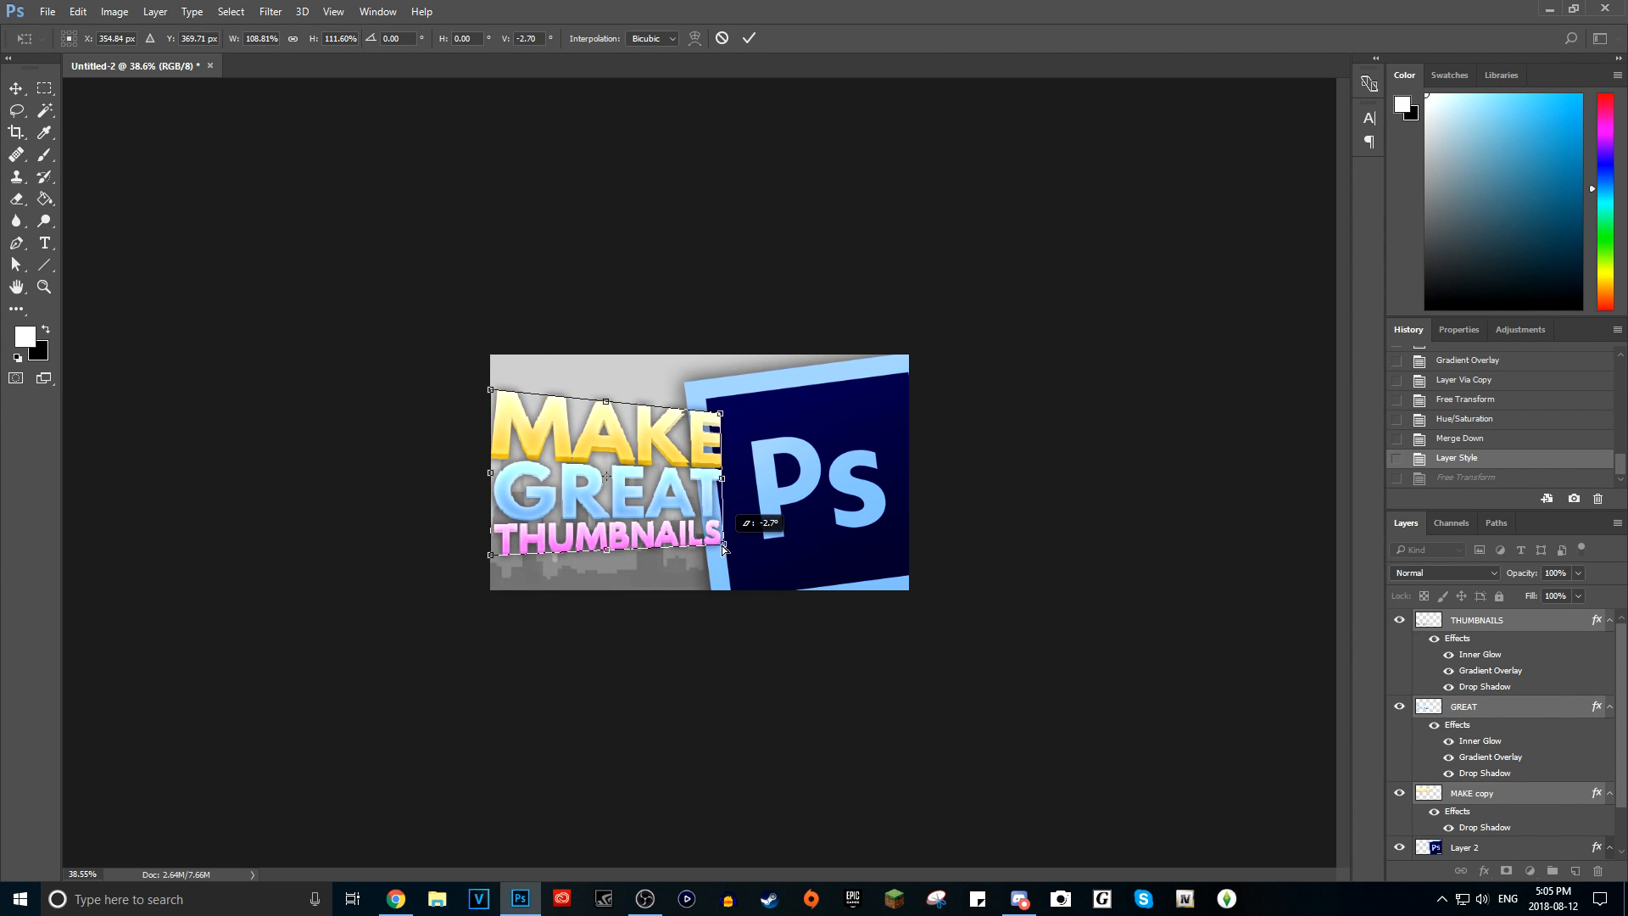
drag(725, 409, 758, 400)
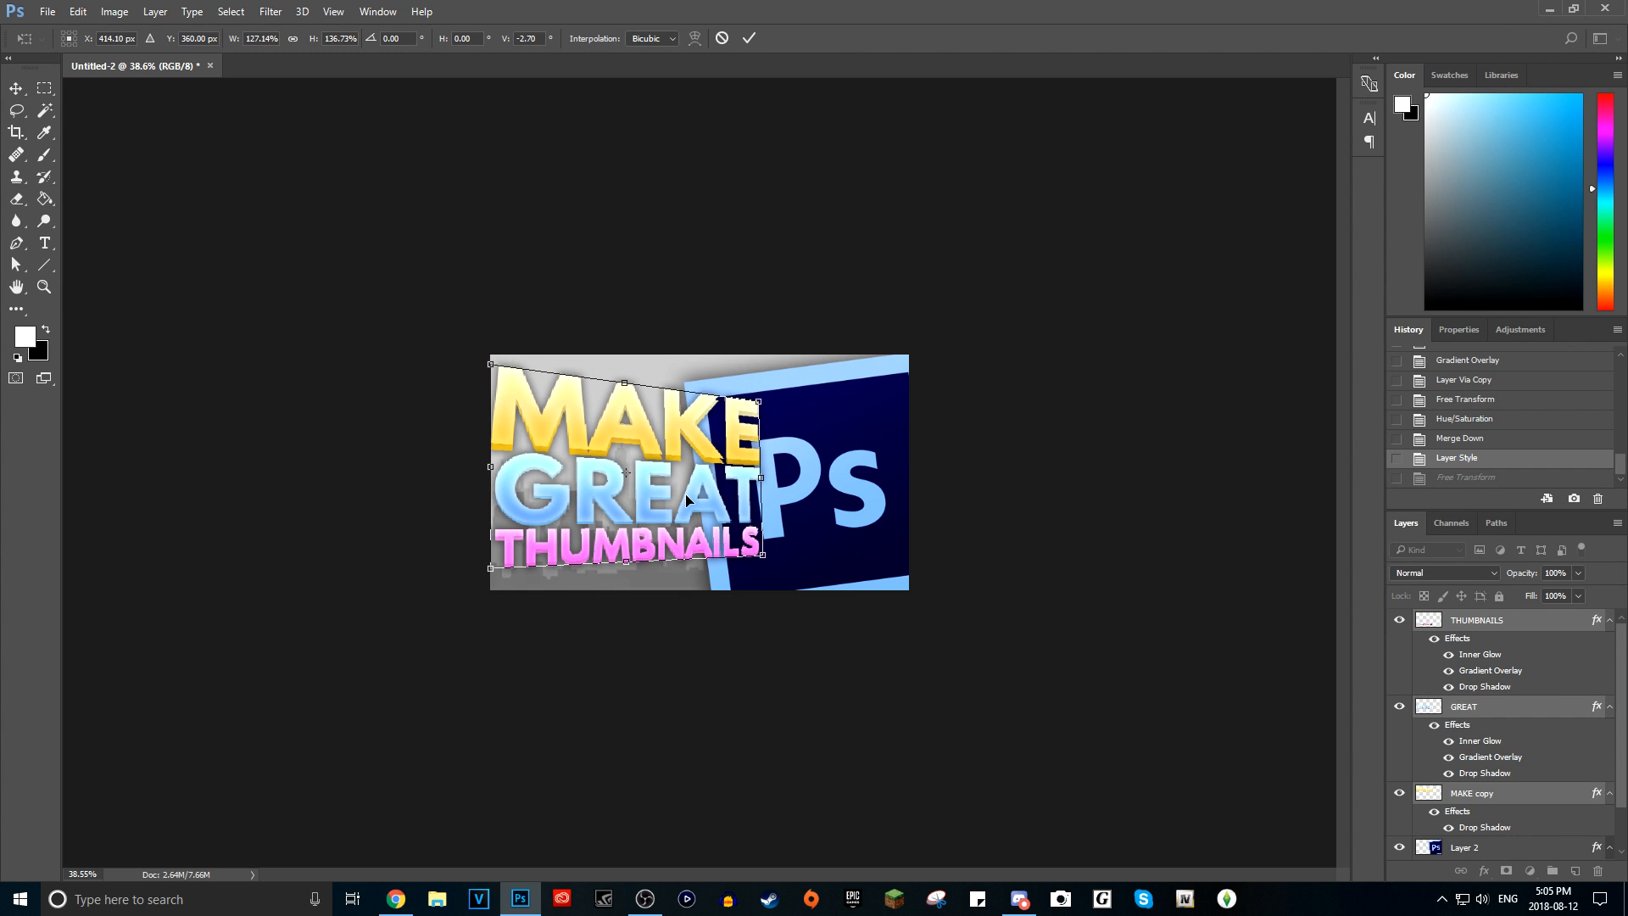
key(Return)
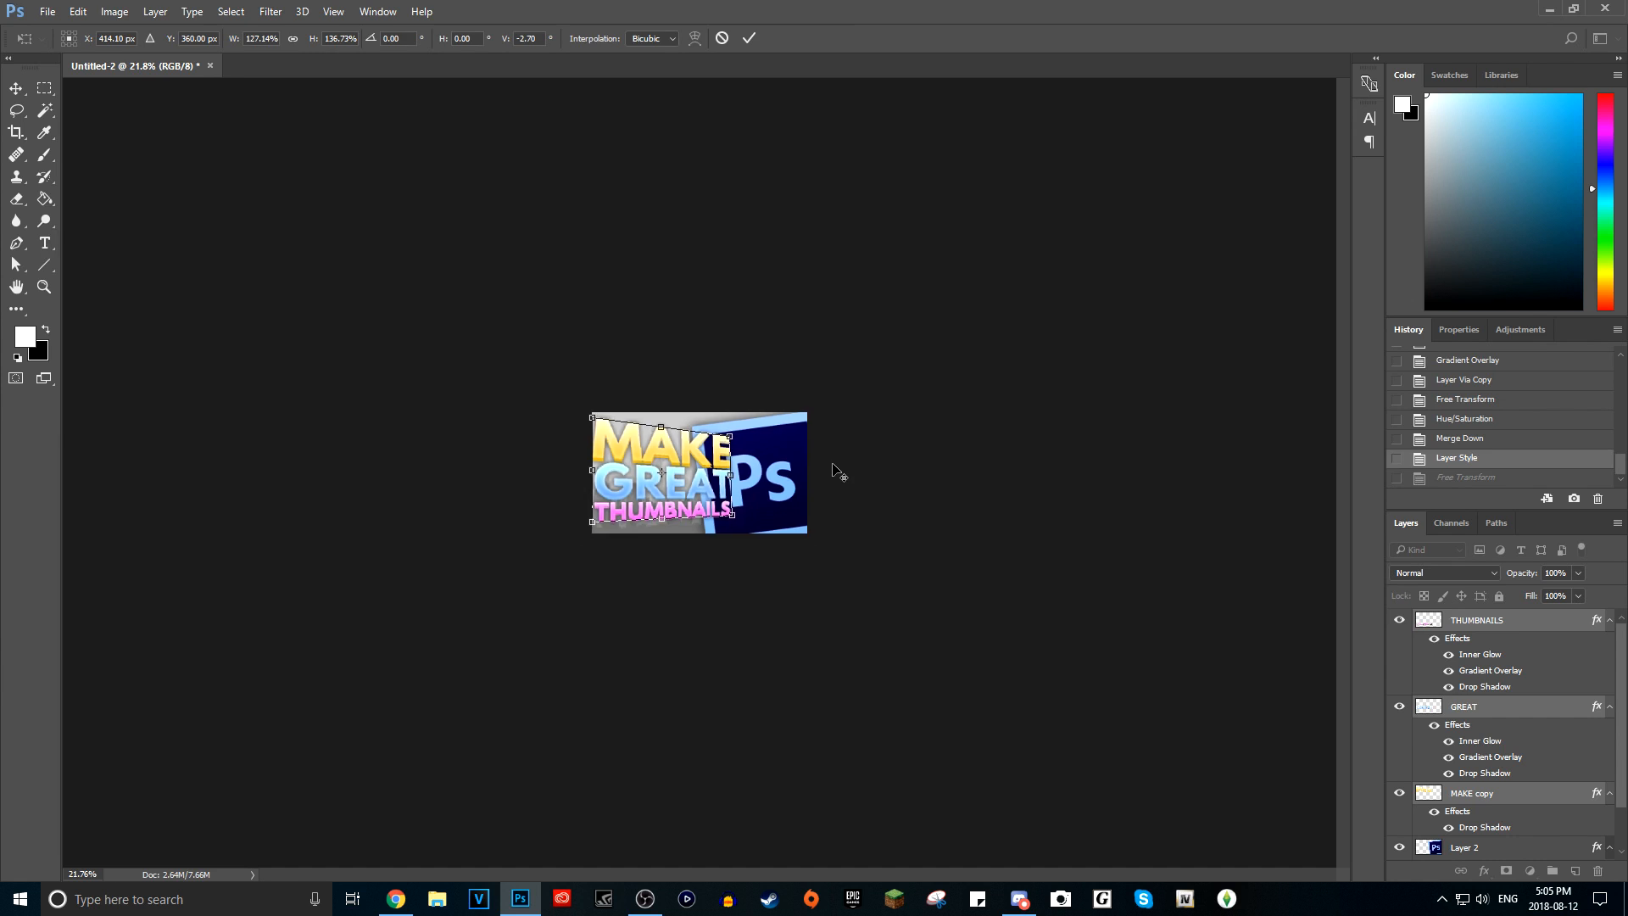
scroll(886, 513, up, 1)
key(t)
key(ctrl+z)
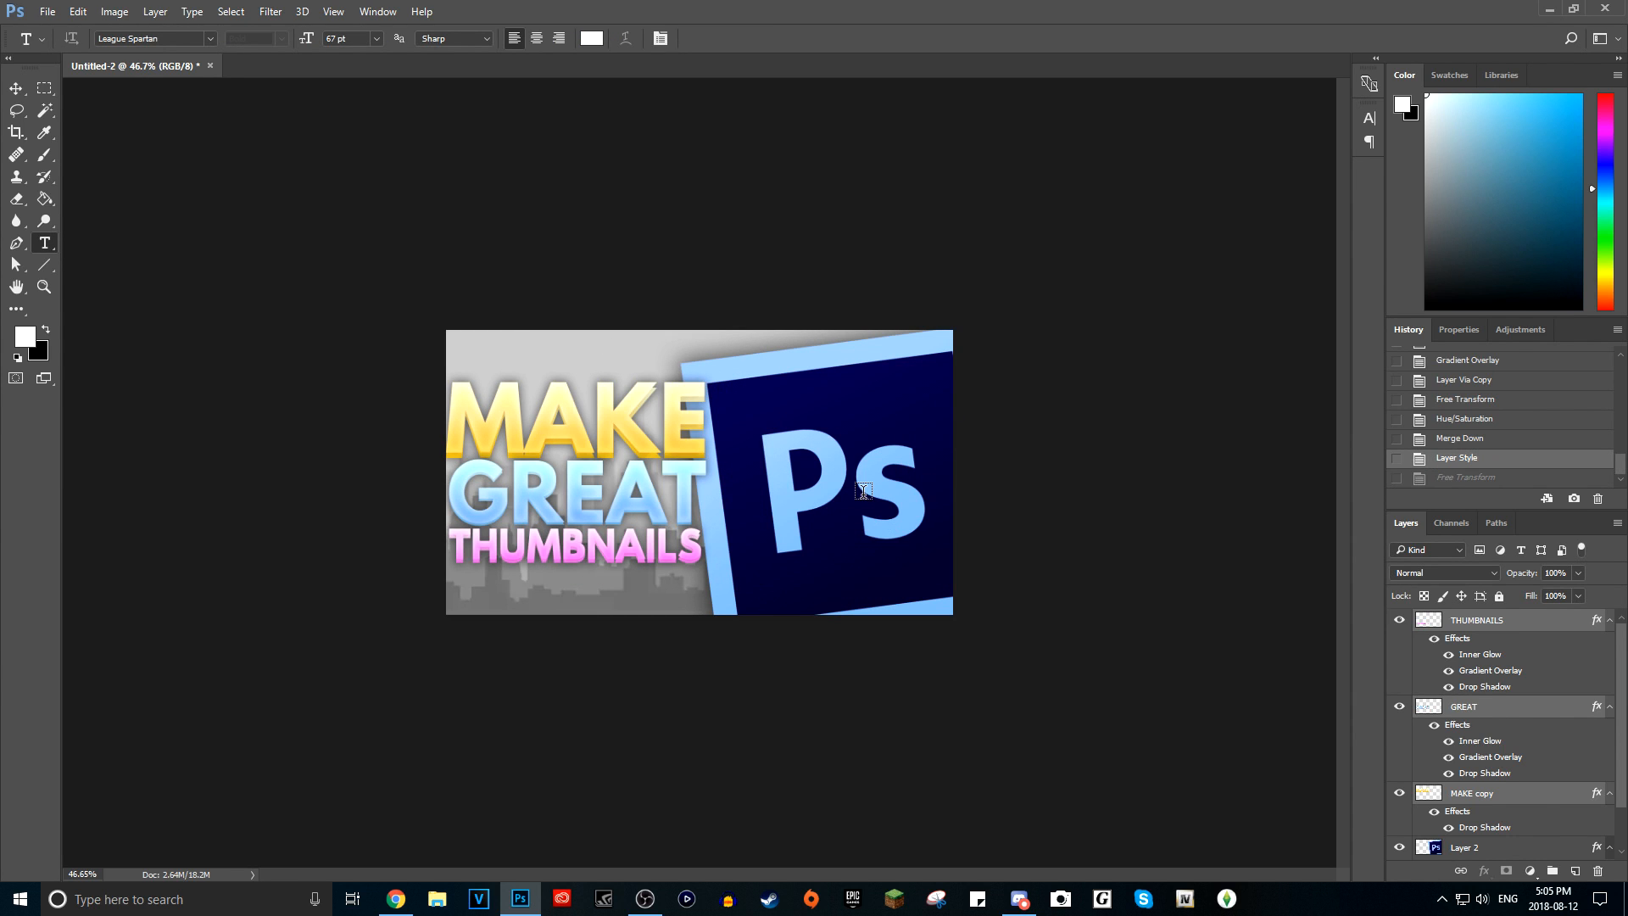
- Distort the three title layers so they taper toward the logo, and enlarge them to about 125% width and 123% height
key(ctrl+t)
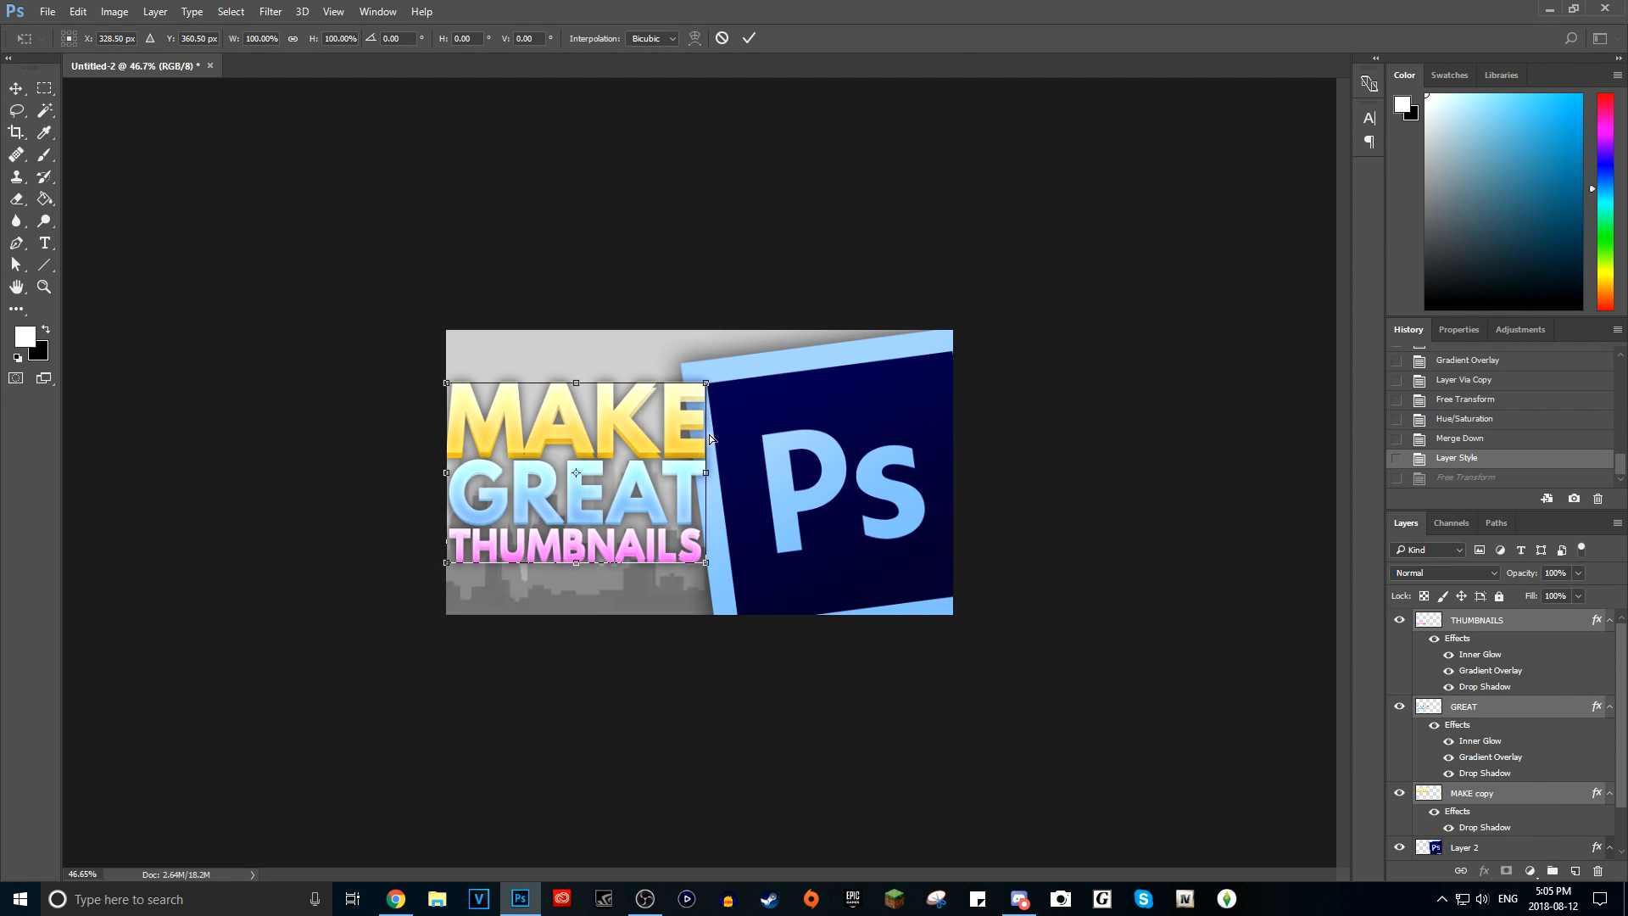
mouse_move(707, 447)
mouse_down()
mouse_move(709, 397)
mouse_move(714, 459)
mouse_move(712, 387)
mouse_move(718, 490)
mouse_move(716, 435)
mouse_move(720, 471)
mouse_up()
drag(717, 399, 777, 361)
scroll(711, 459, down, 5)
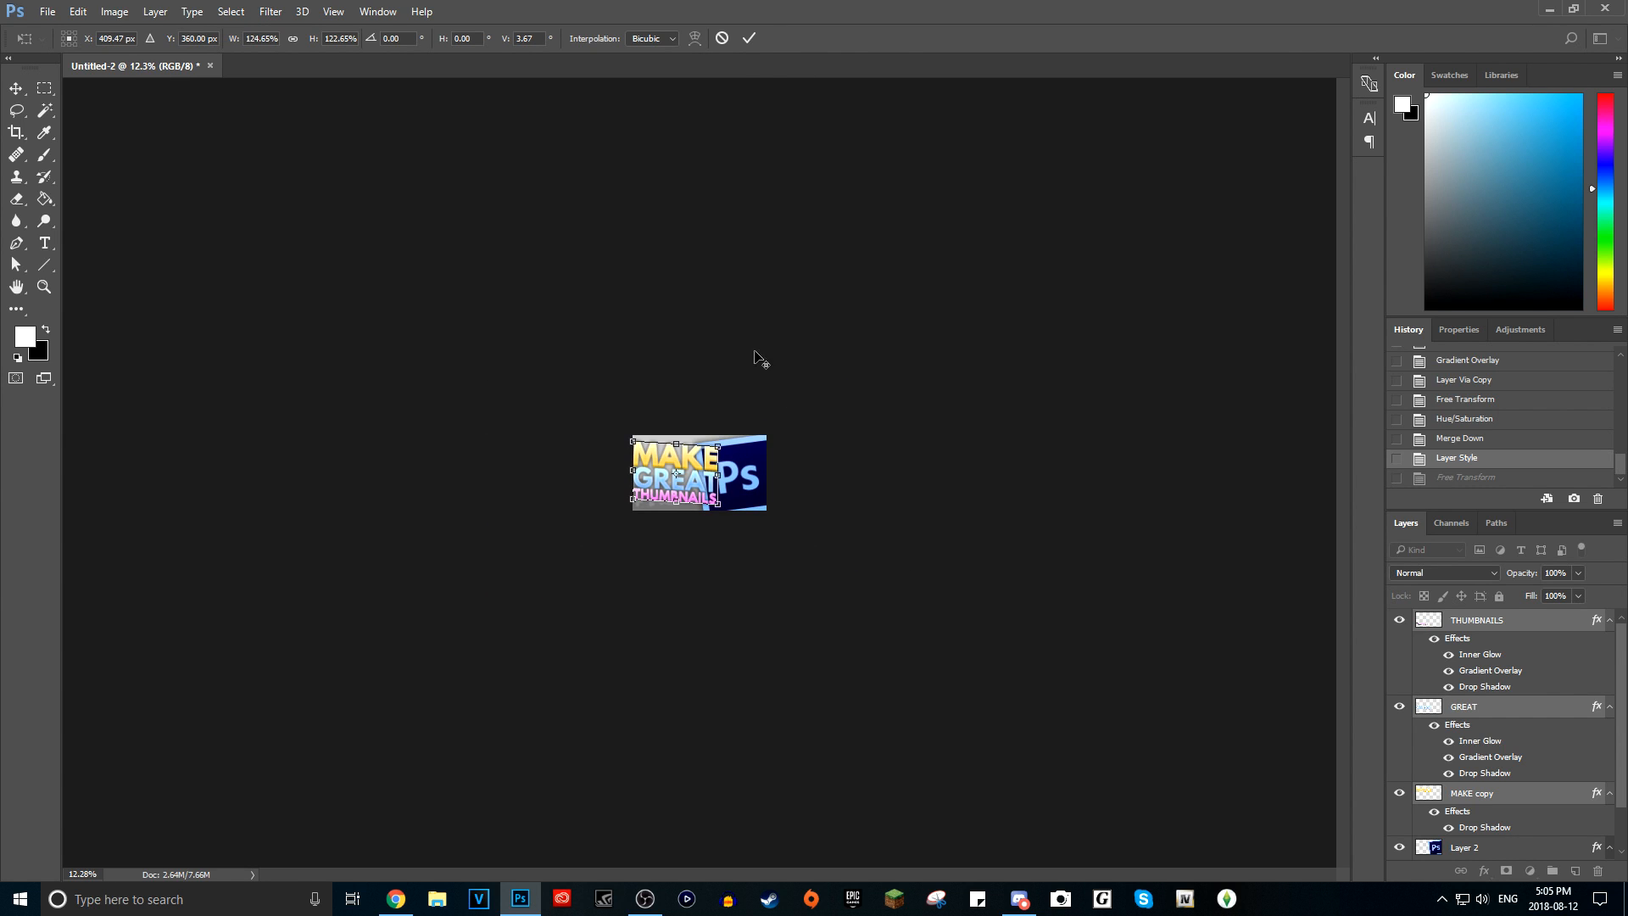
click(749, 38)
key(t)
scroll(848, 484, up, 2)
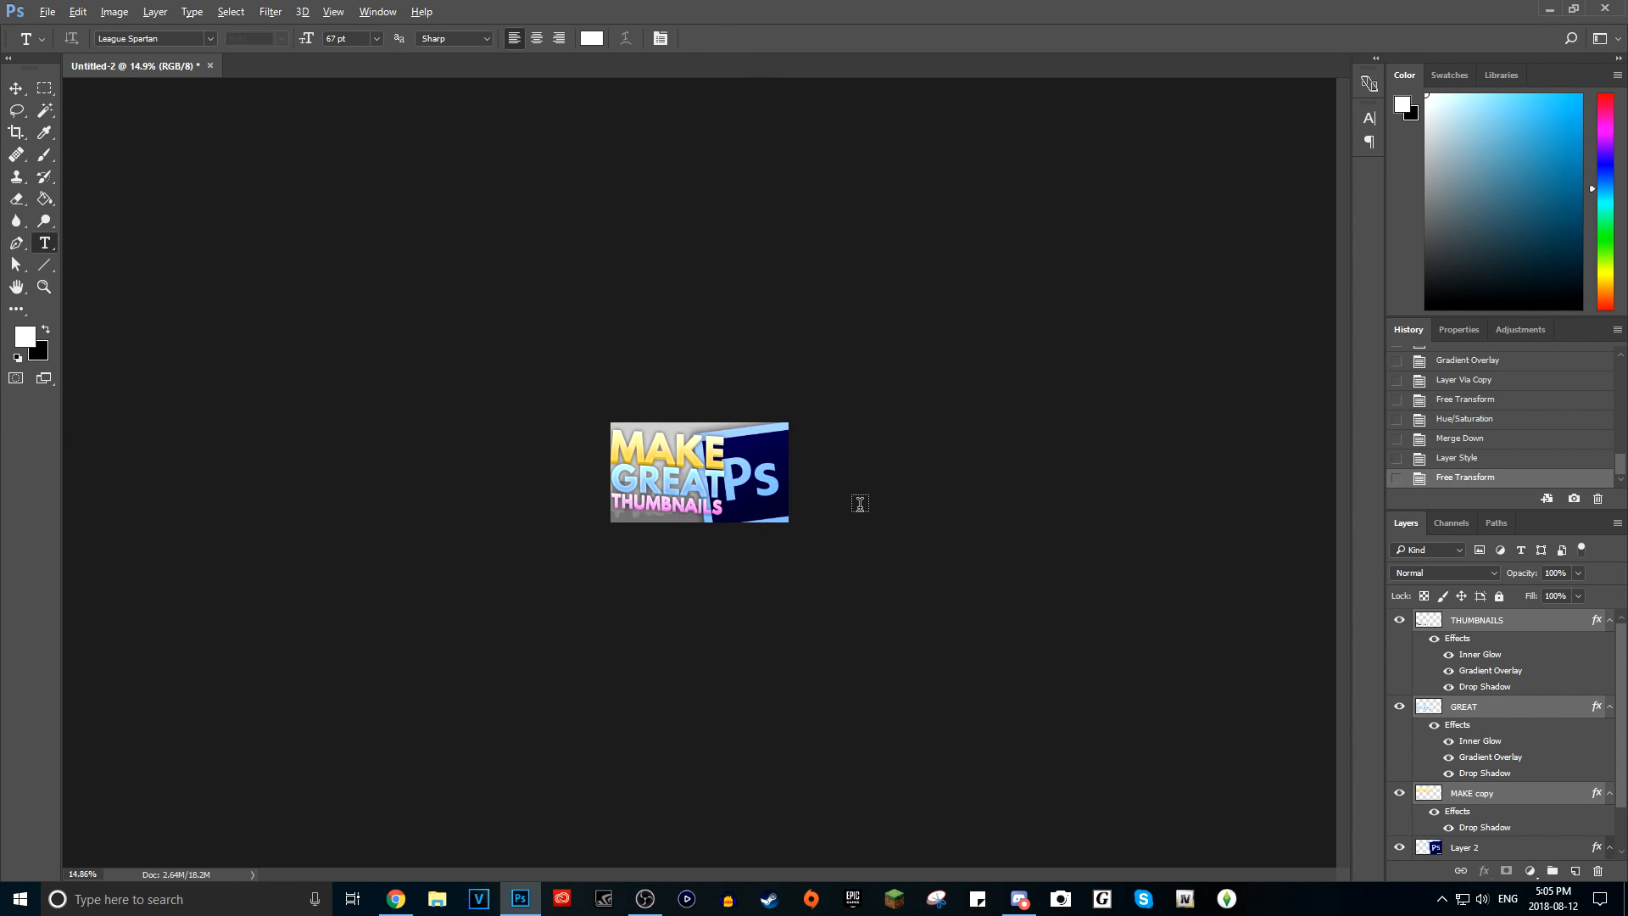
scroll(860, 504, up, 1)
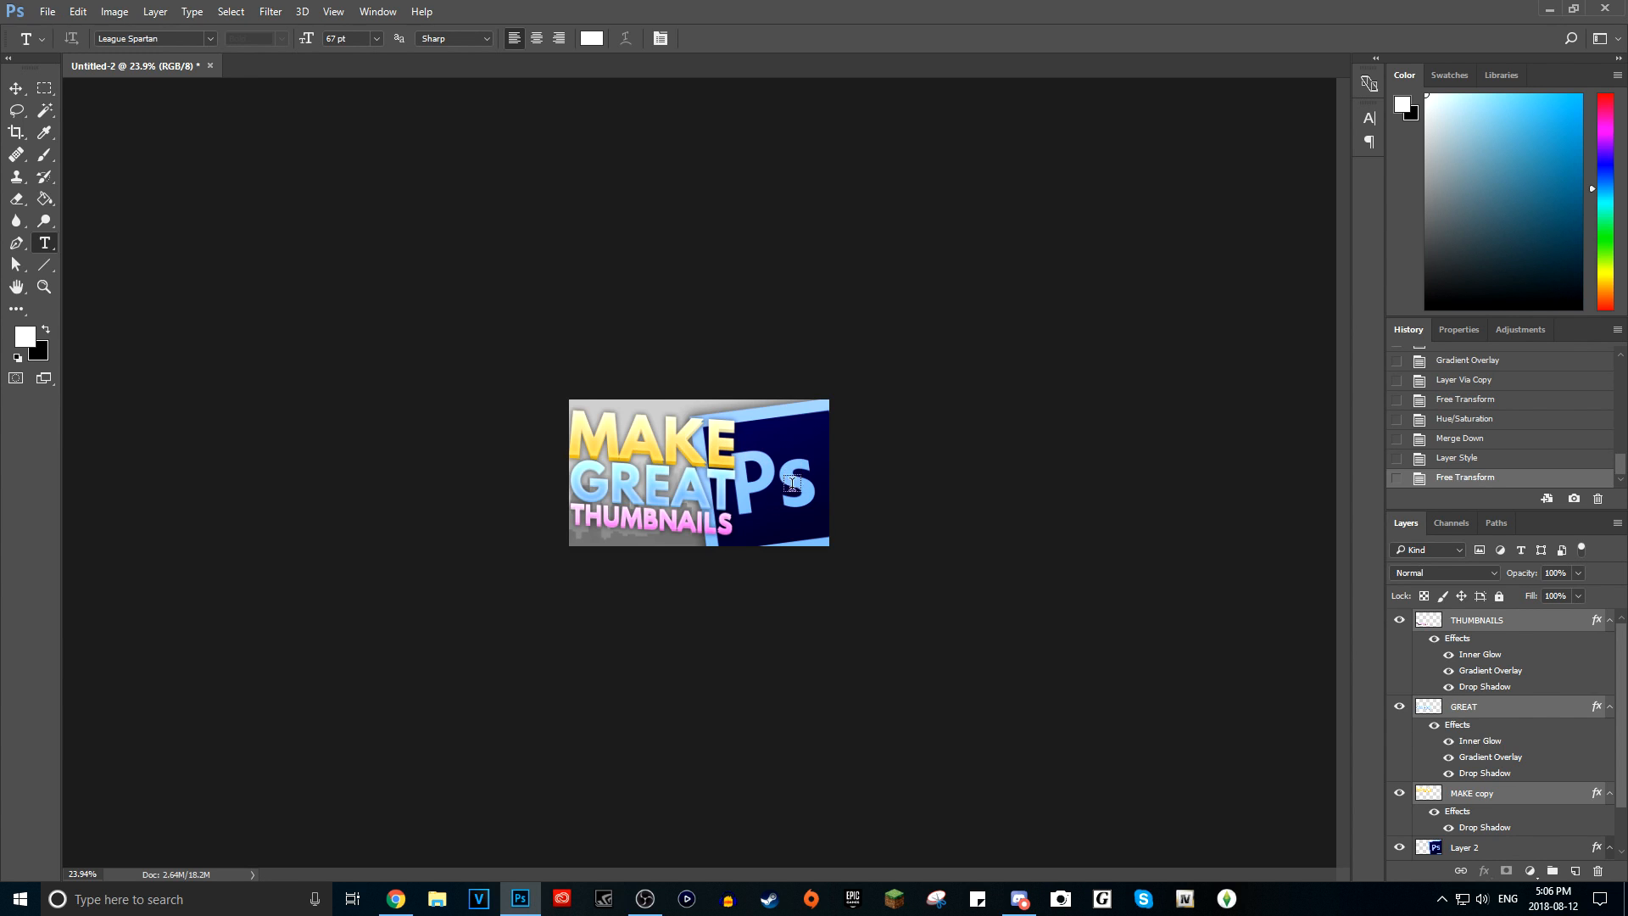
- Merge the THUMBNAILS, GREAT and MAKE copy layers into a single title layer
scroll(793, 472, up, 1)
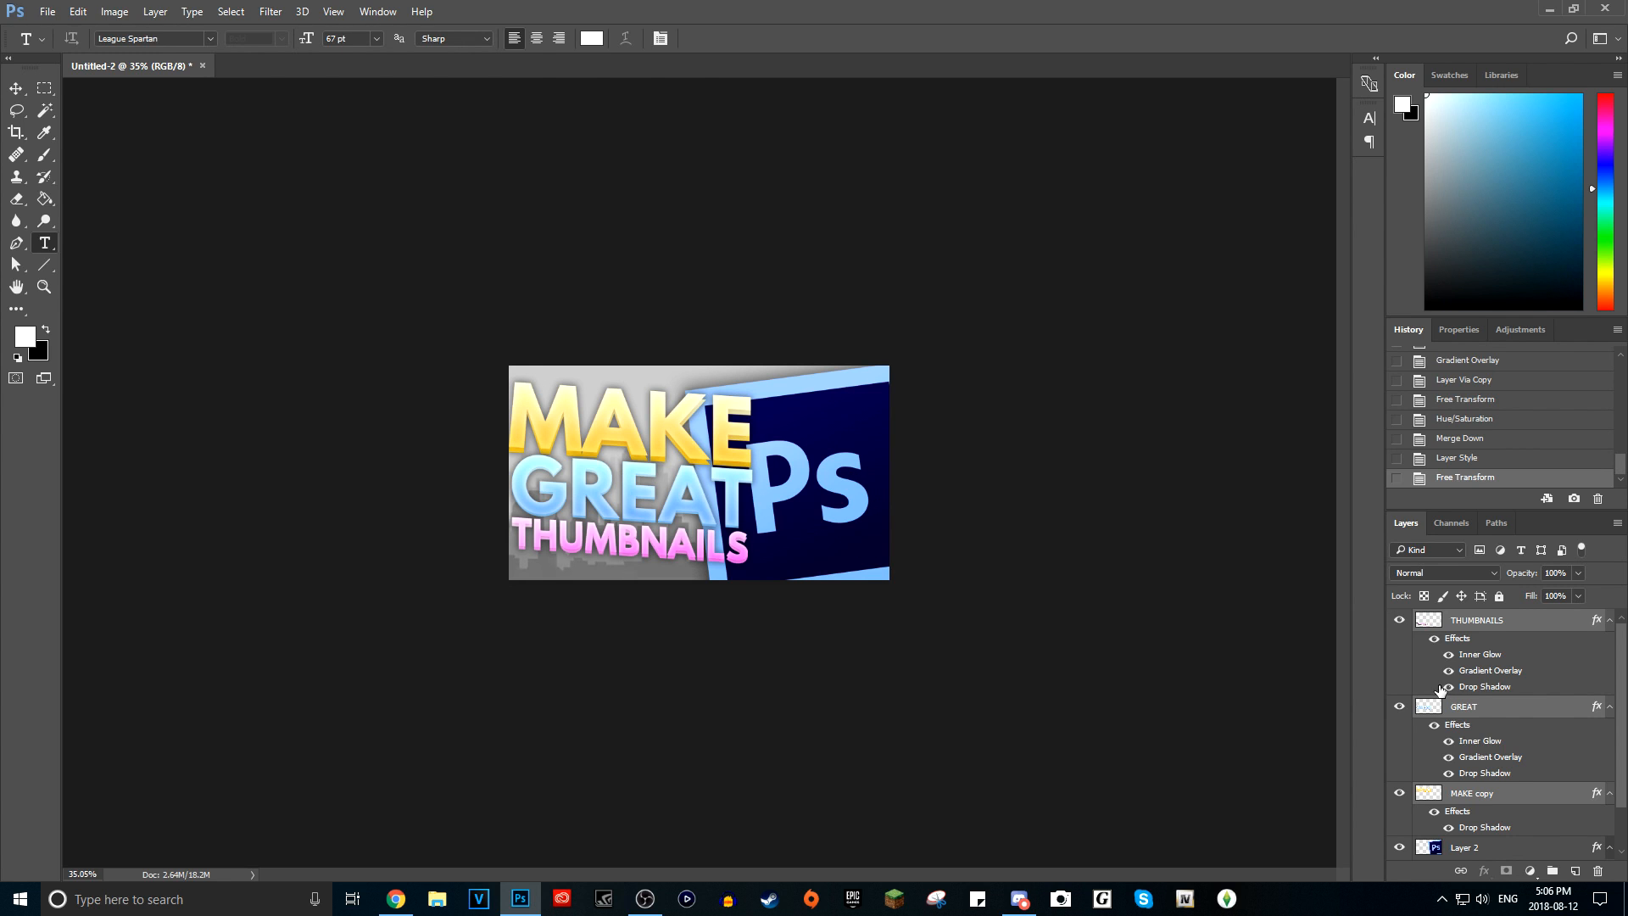
click(1525, 628)
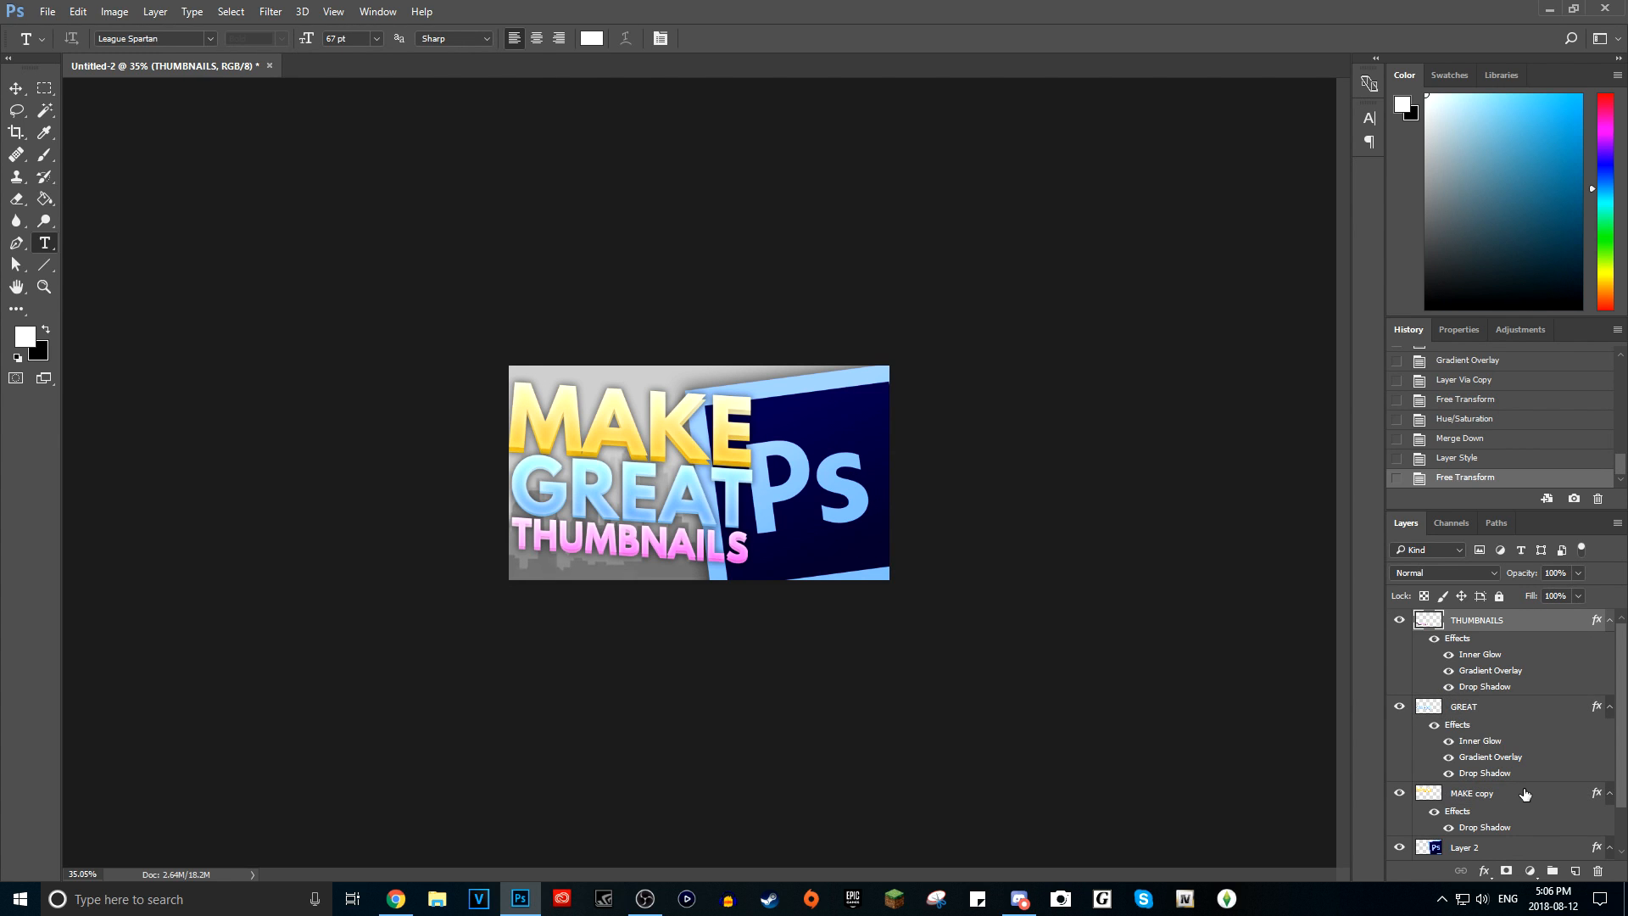
shift+click(1525, 795)
right_click(1531, 797)
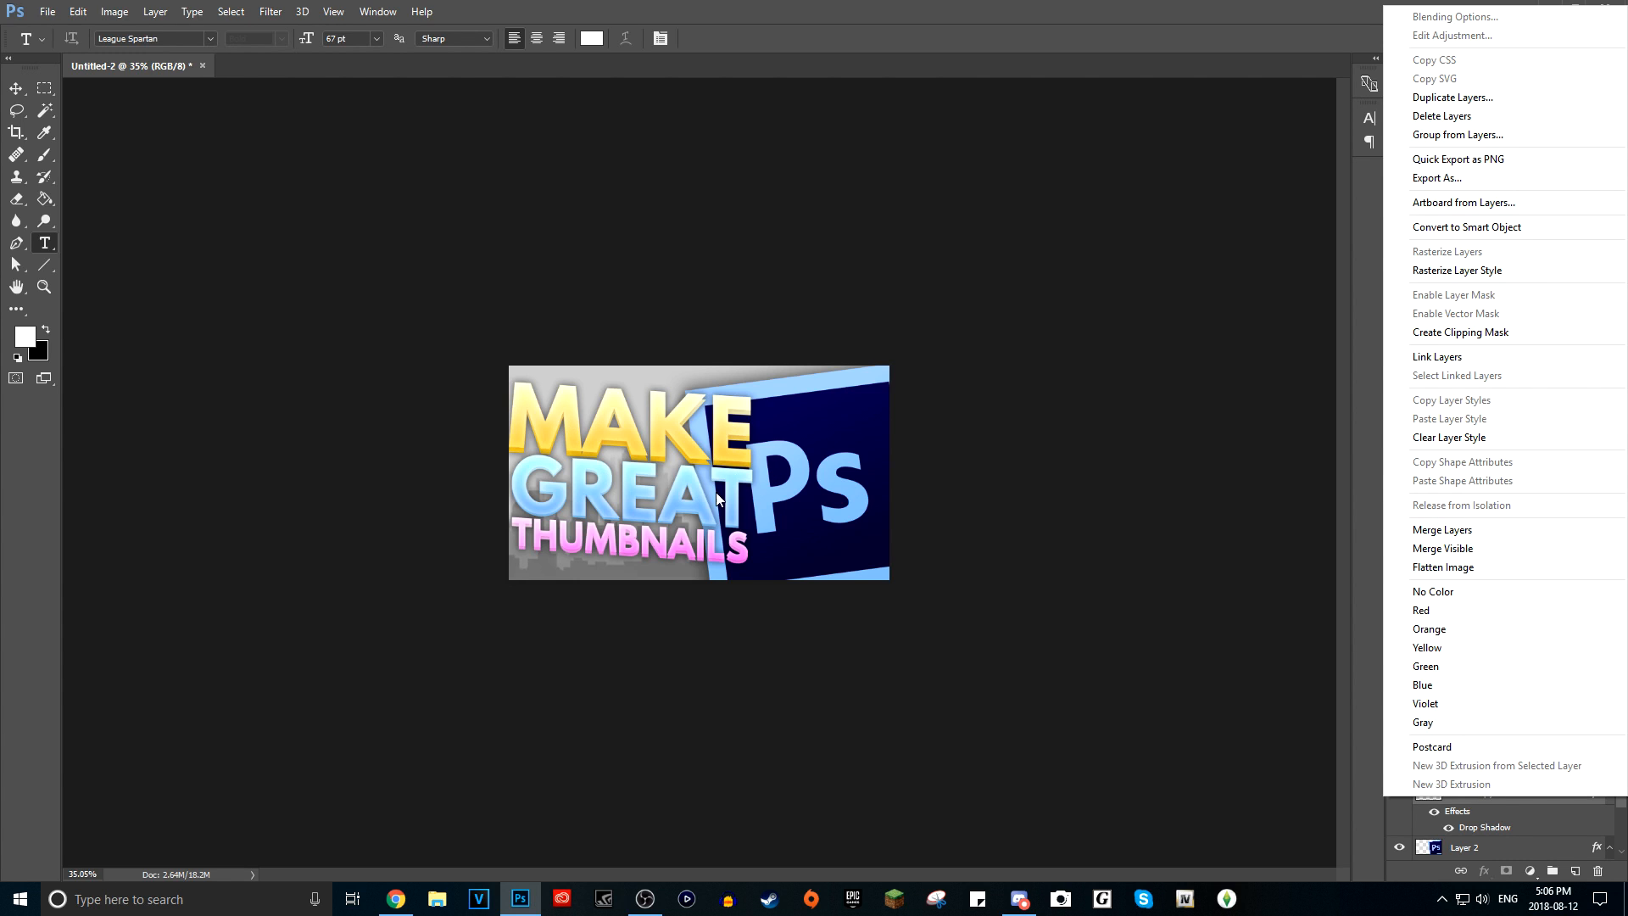
click(1498, 531)
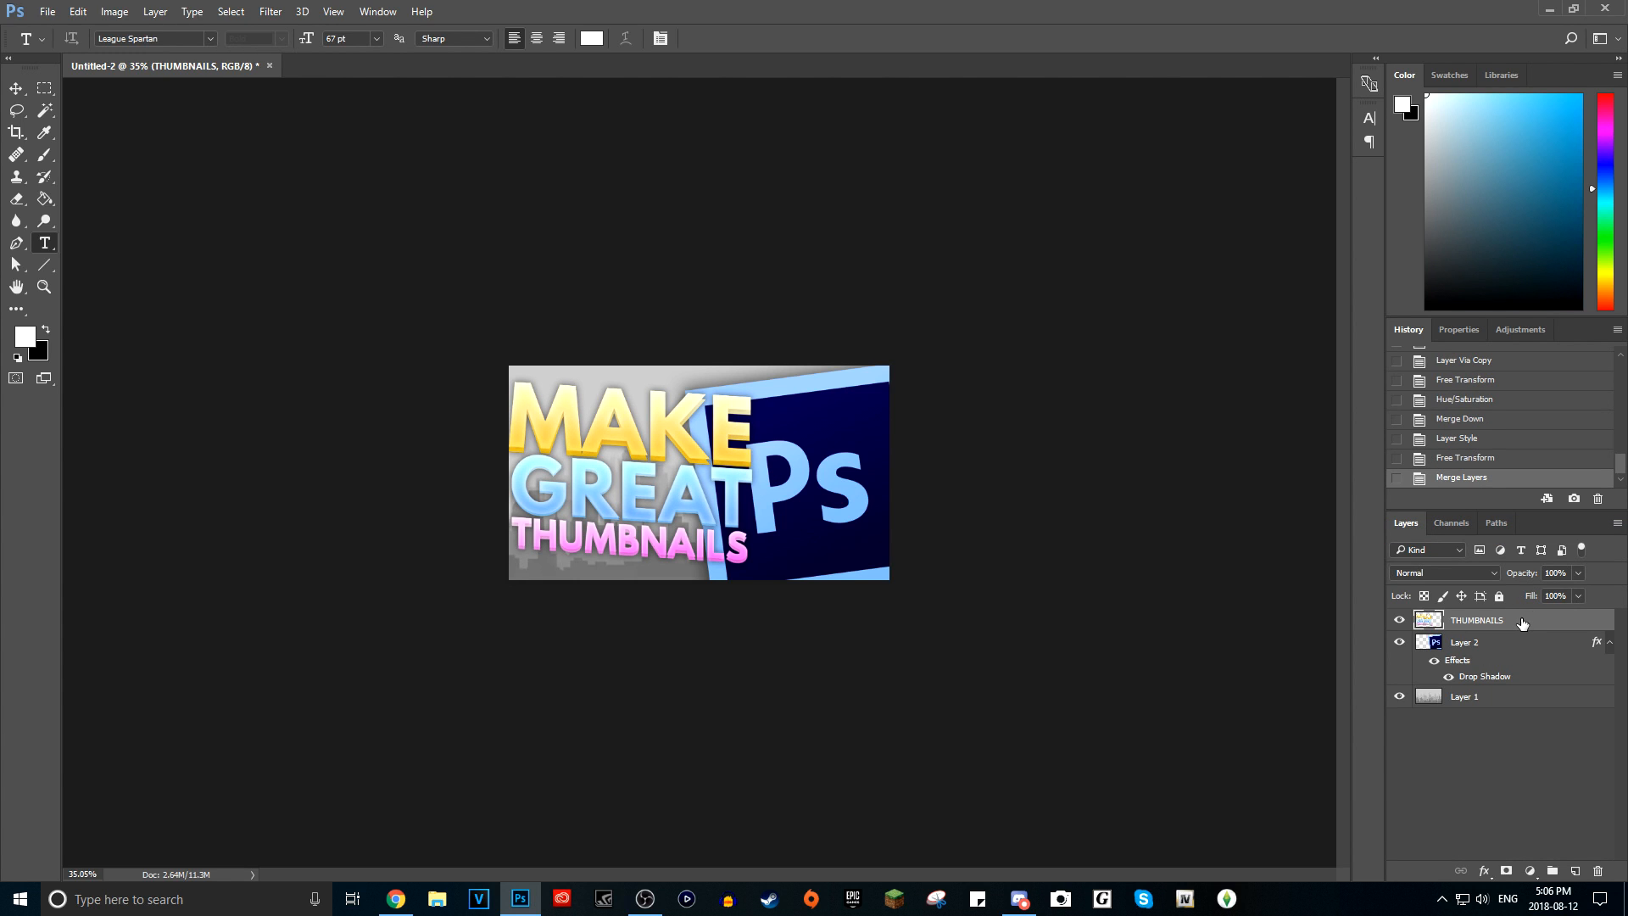
- Try a drop shadow and a white 21 px outside stroke on the merged title, and cancel the layer style
double_click(1523, 624)
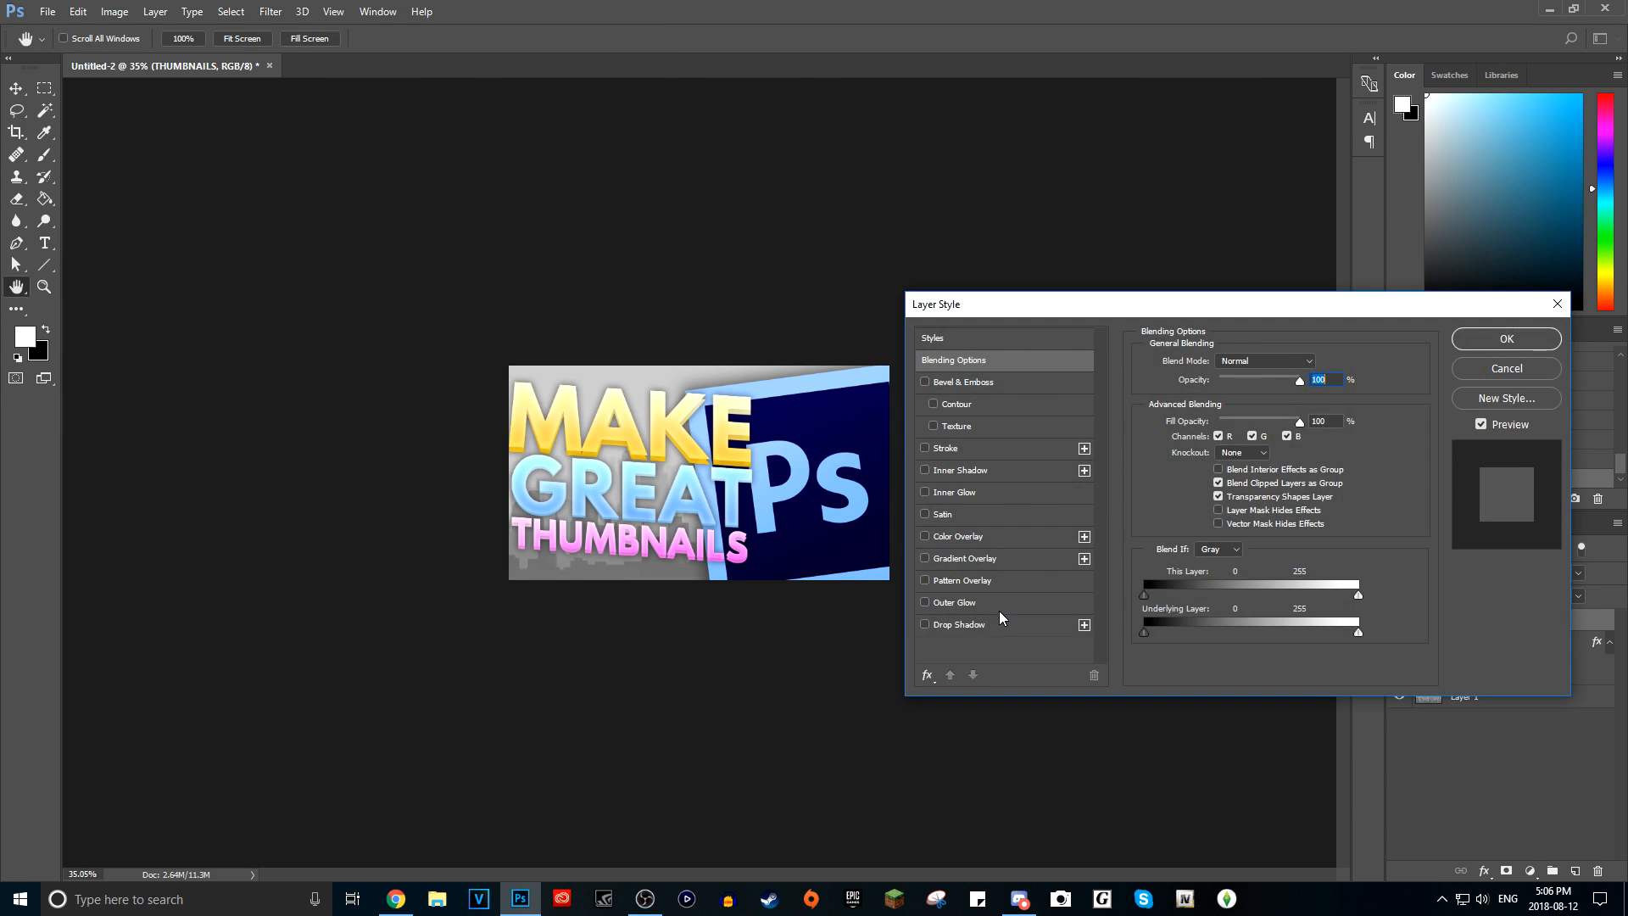
click(1000, 624)
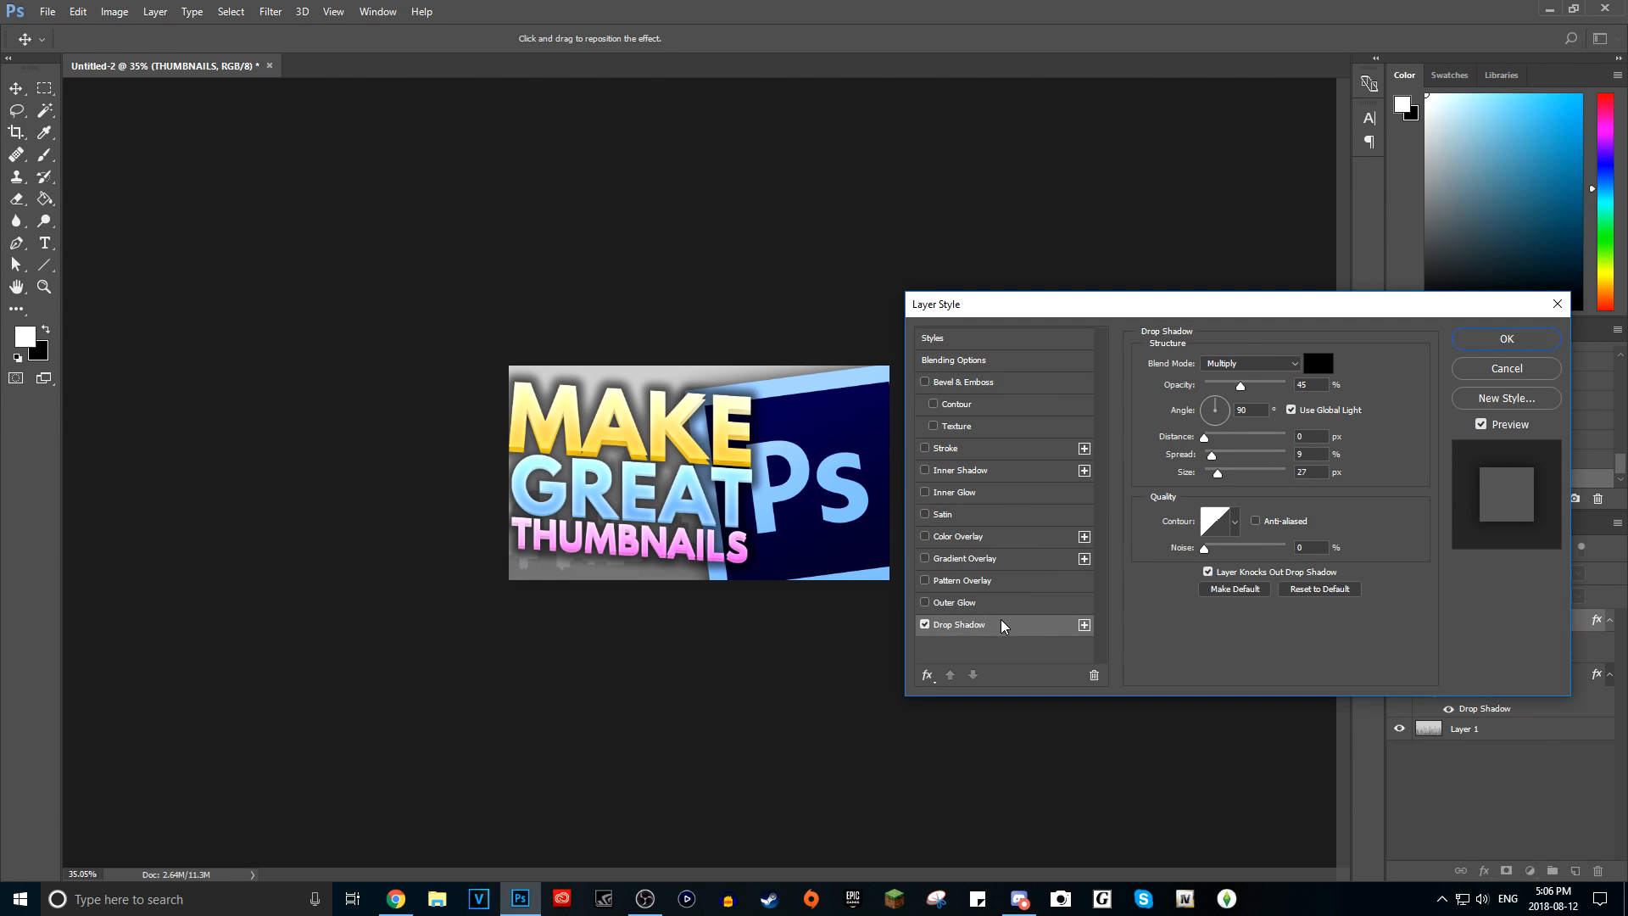
click(928, 624)
click(993, 448)
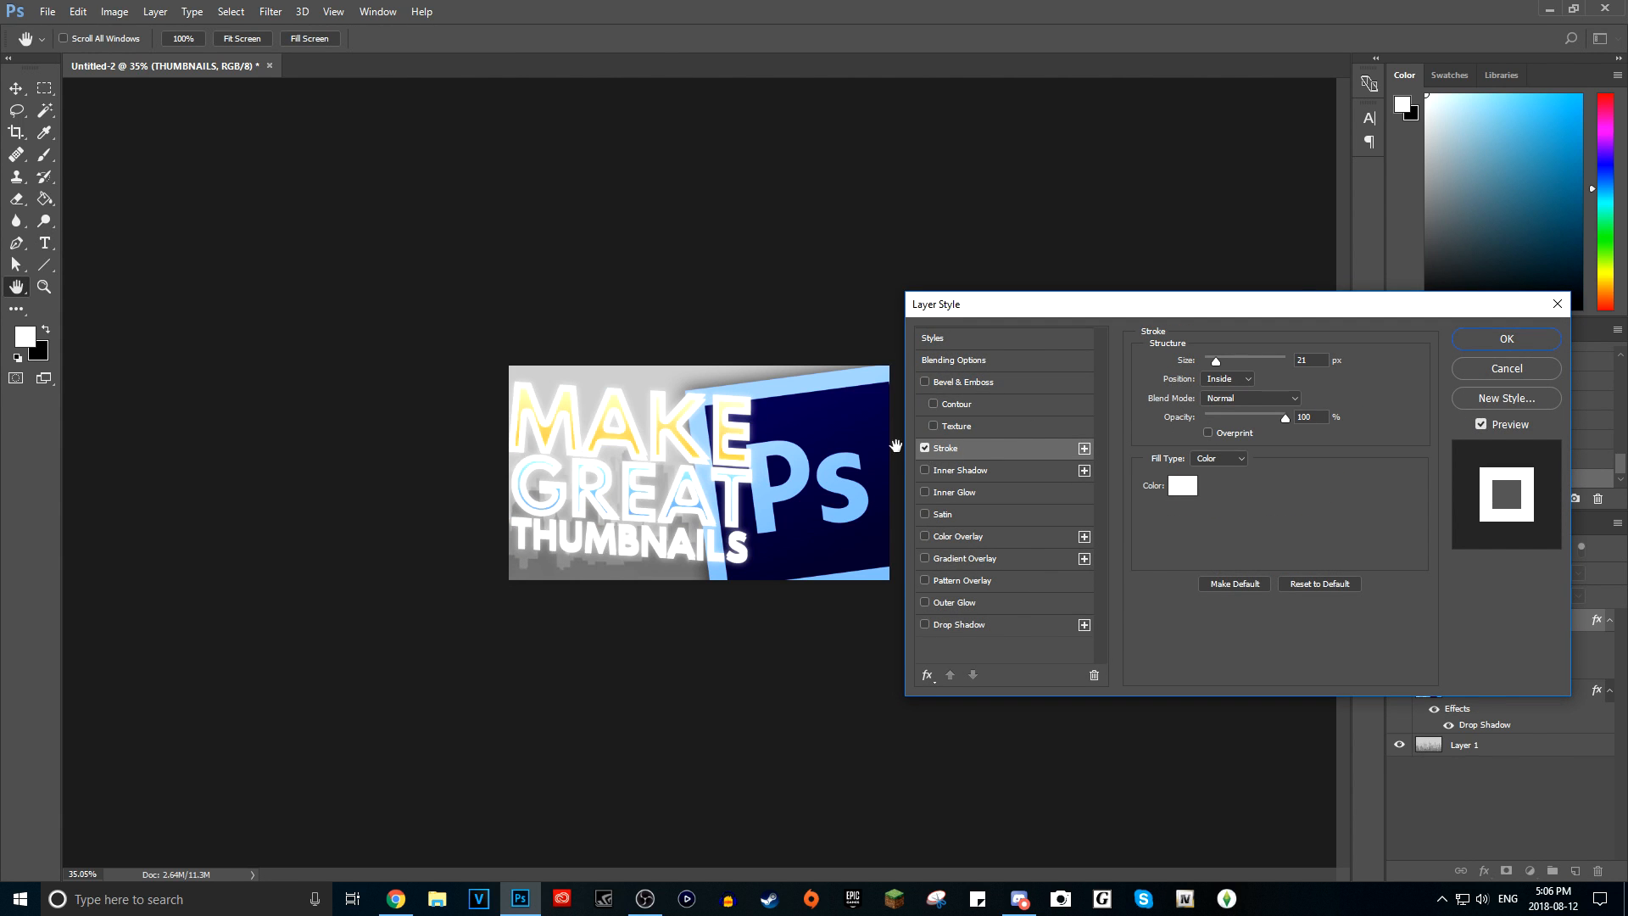
click(1227, 379)
click(1221, 392)
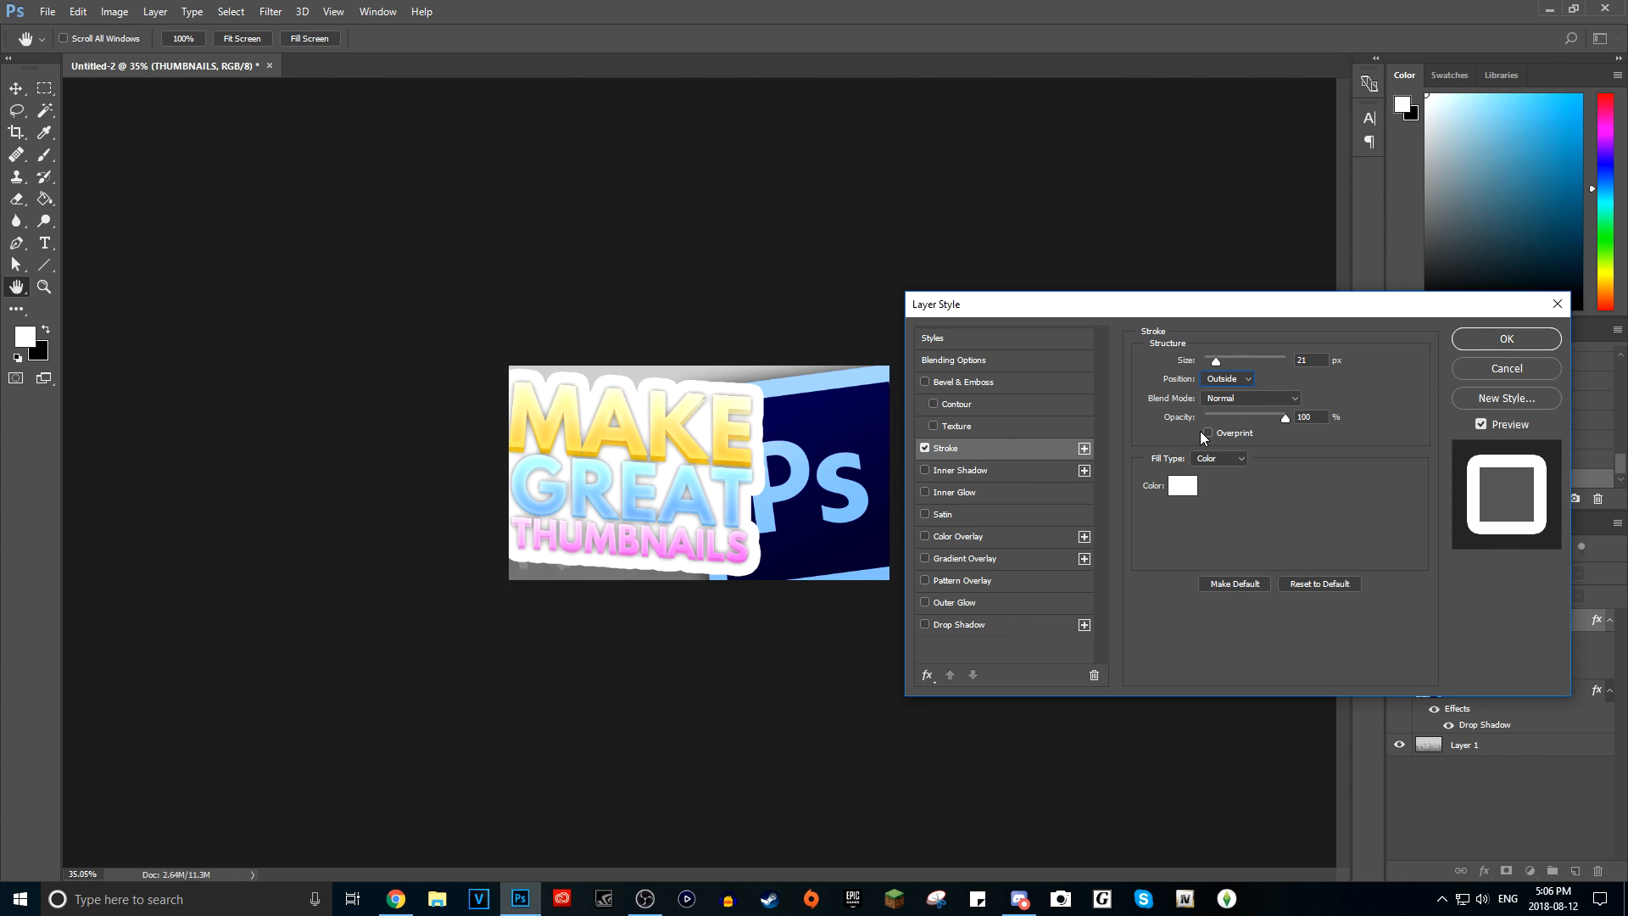
click(924, 447)
click(1455, 370)
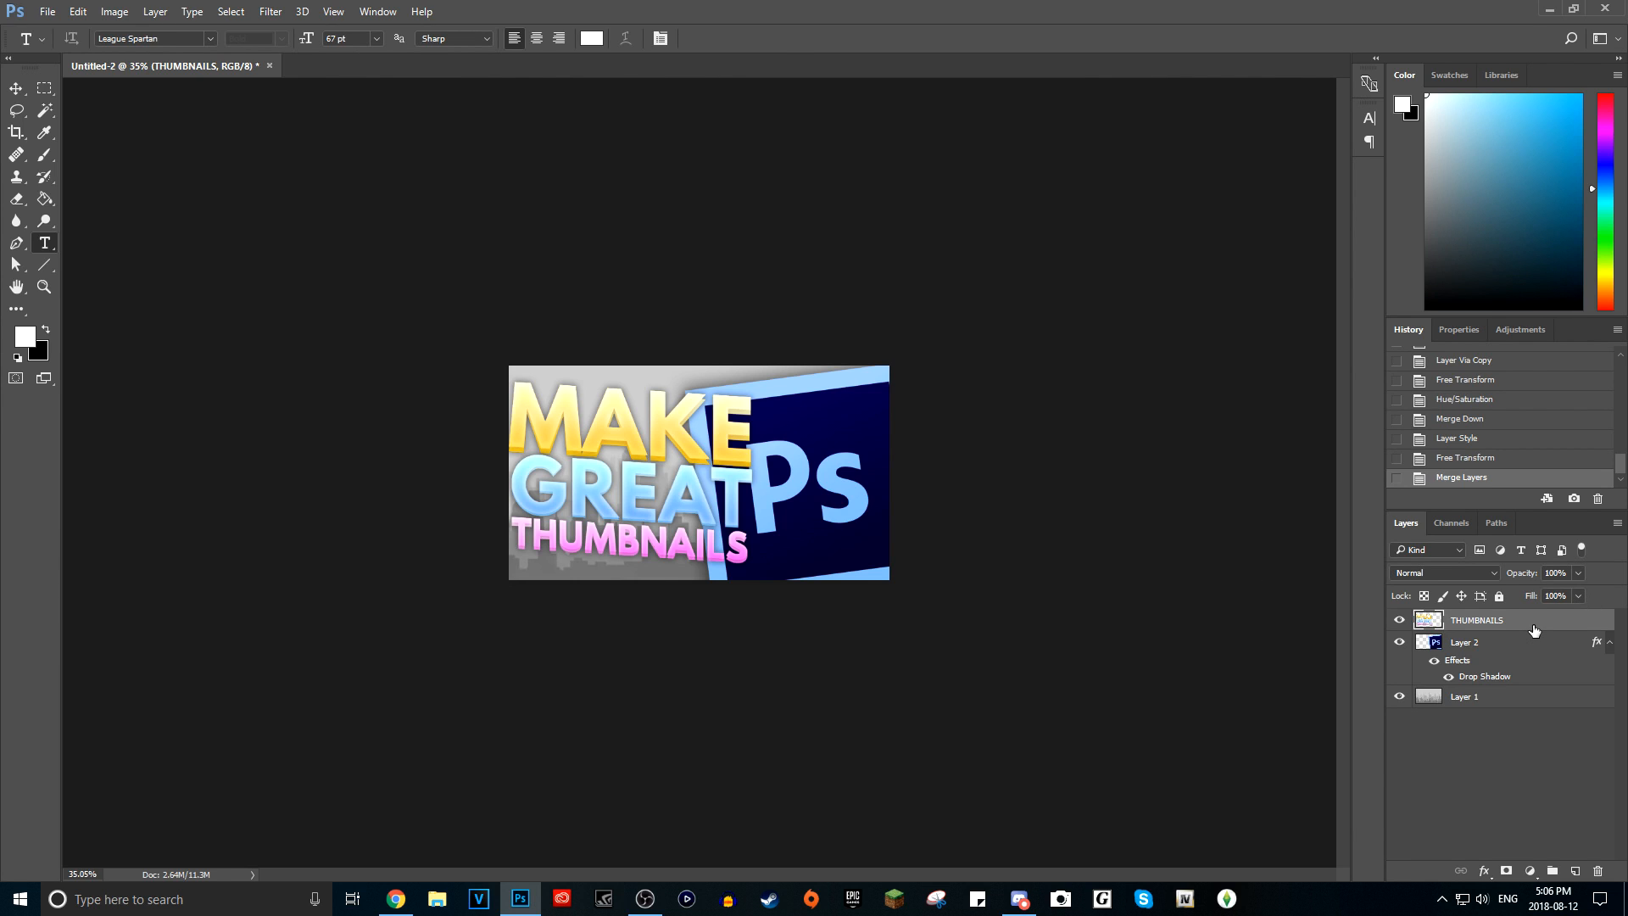
- Add a new layer above the title, fill it with white and set its Fill to 0%
key(ctrl+shift+n)
click(969, 291)
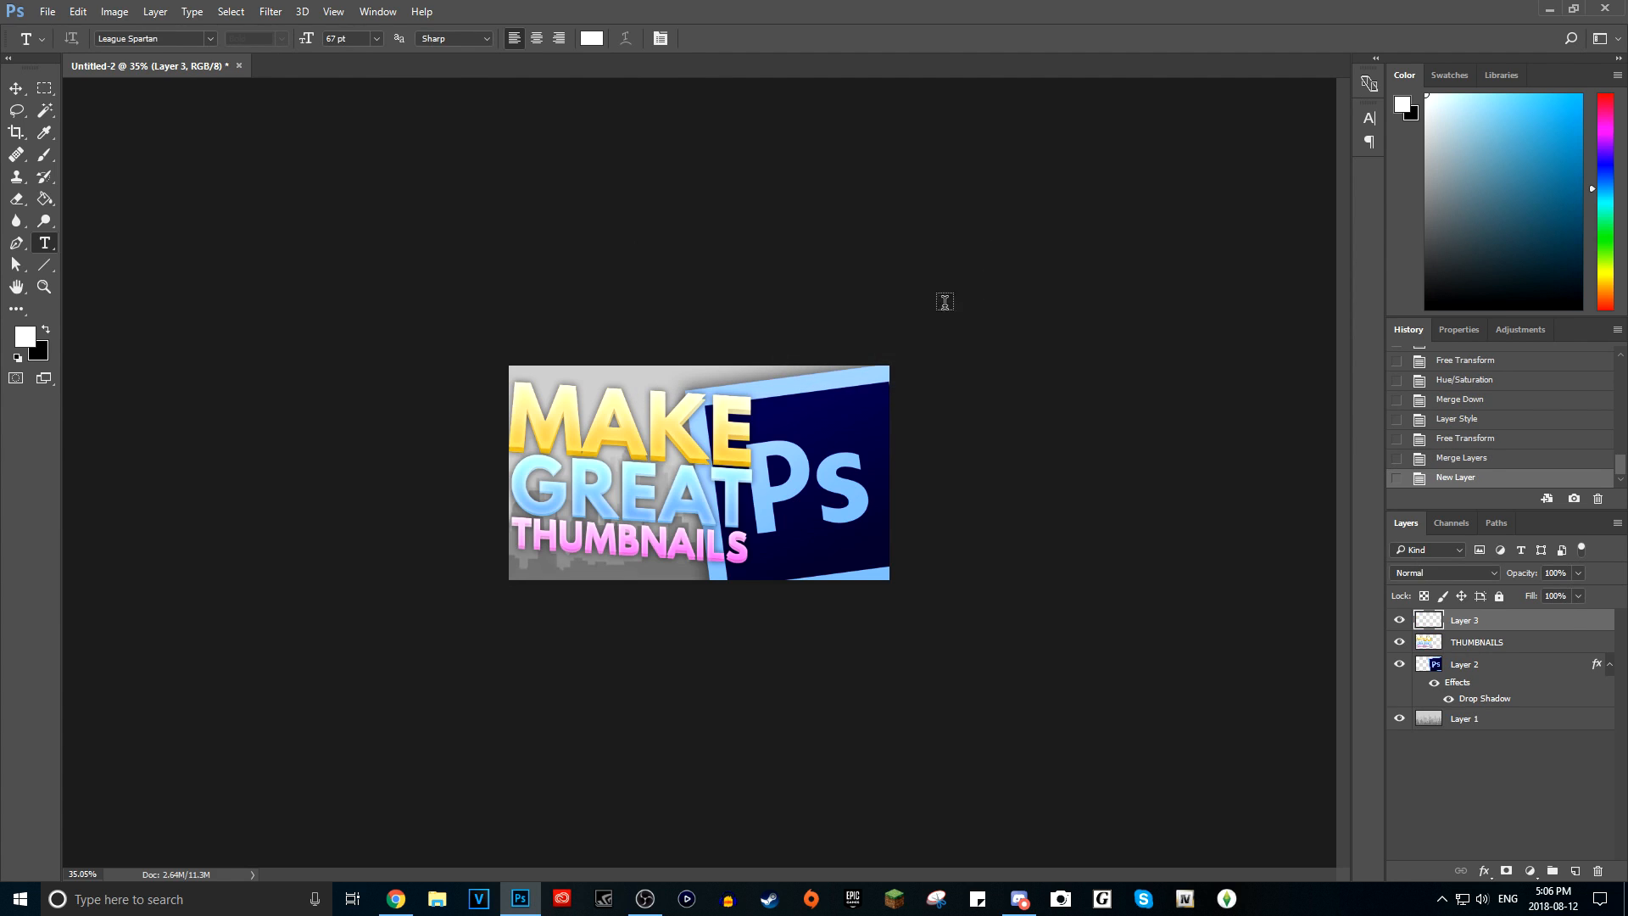
key(alt+BackSpace)
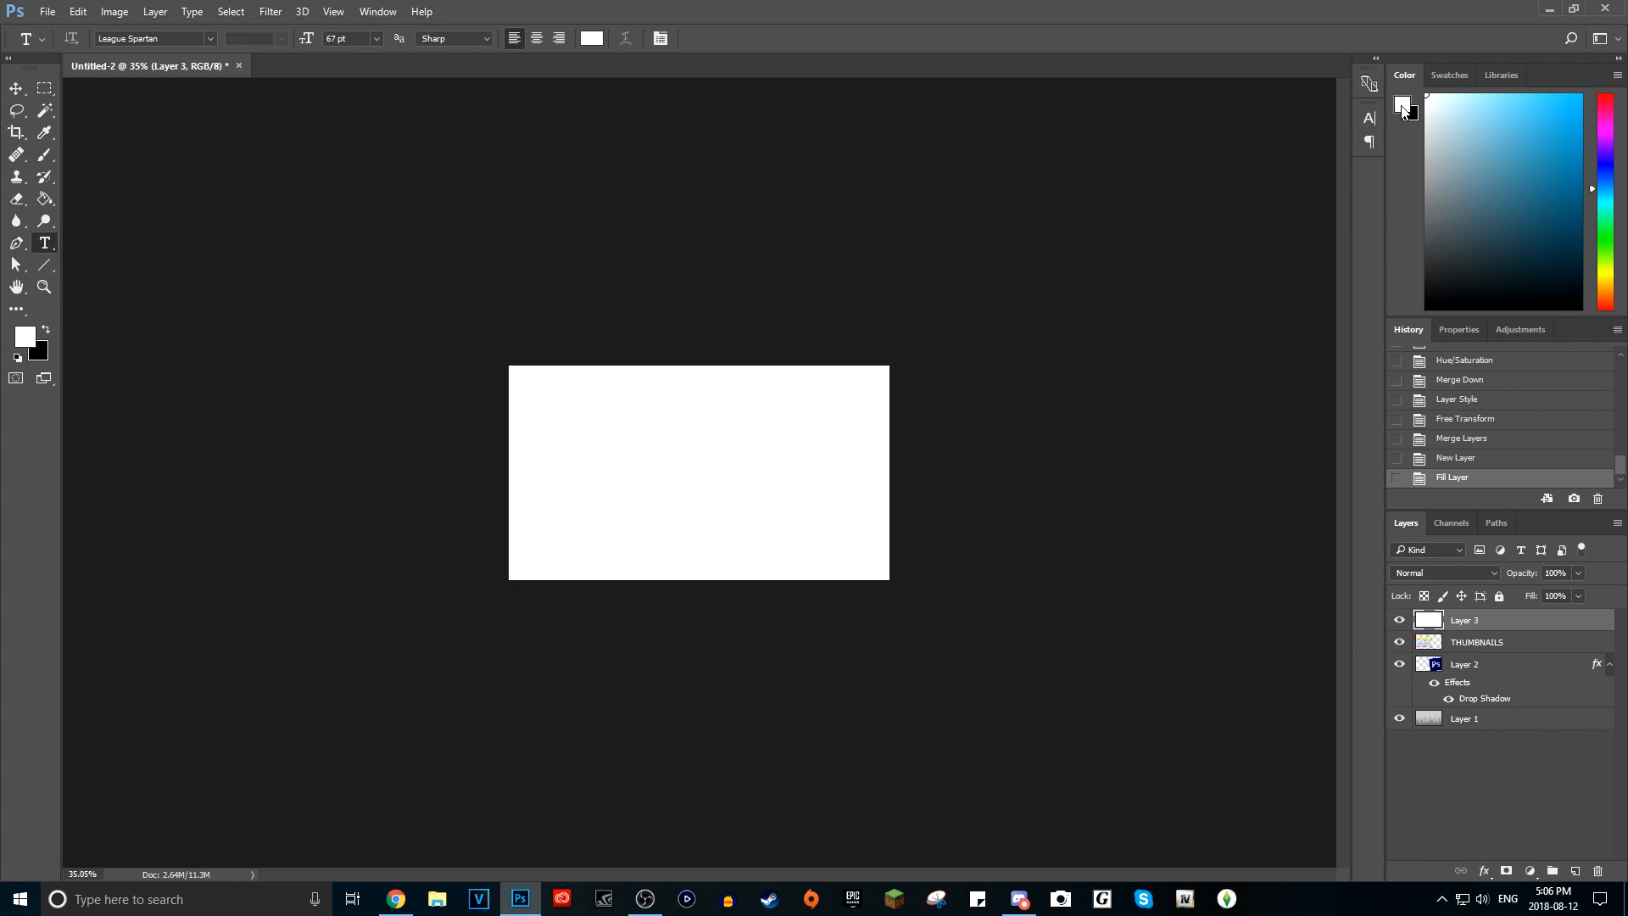
click(1579, 597)
drag(1570, 614, 1412, 641)
click(1615, 628)
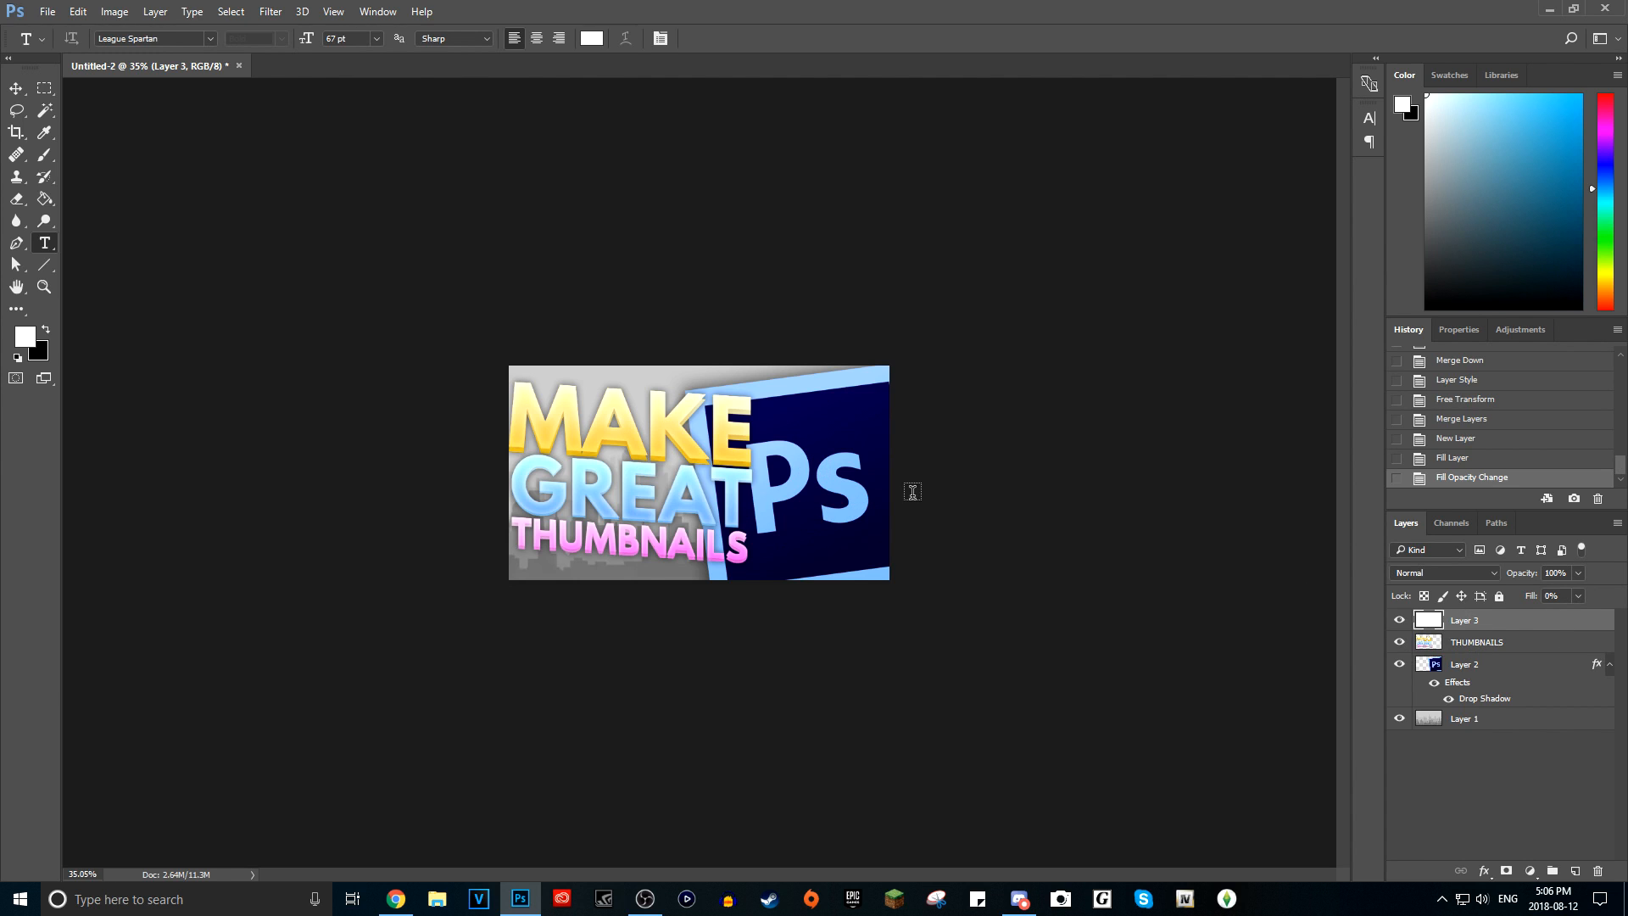
- Try an inner shadow and an inner glow on the white-filled layer, and switch both effects off
double_click(1540, 628)
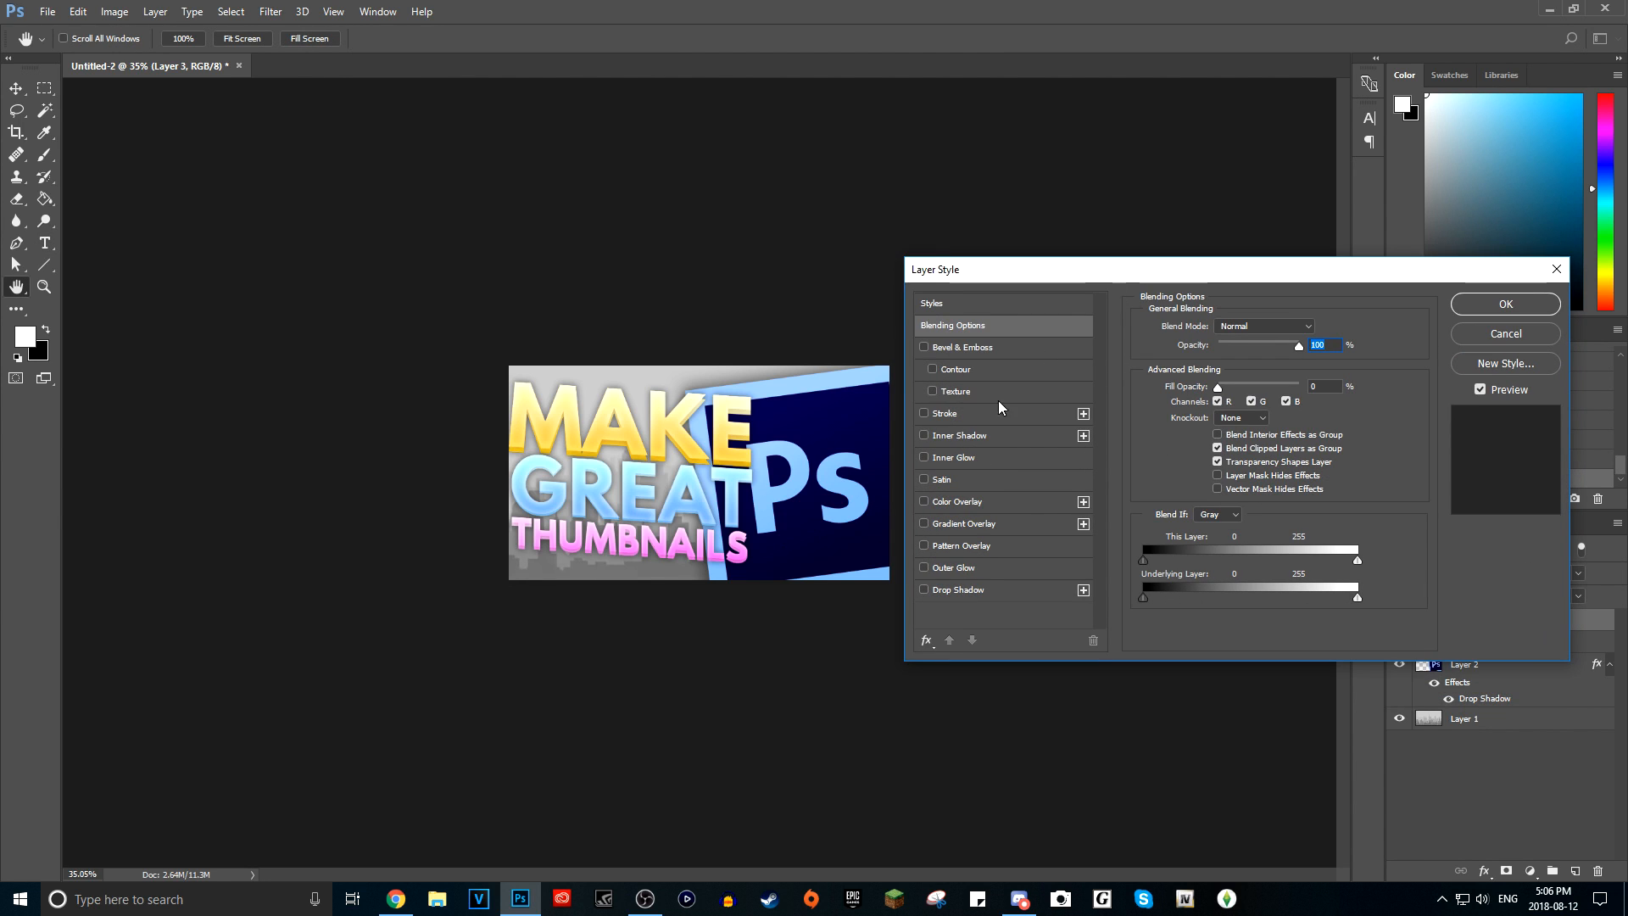
click(1005, 438)
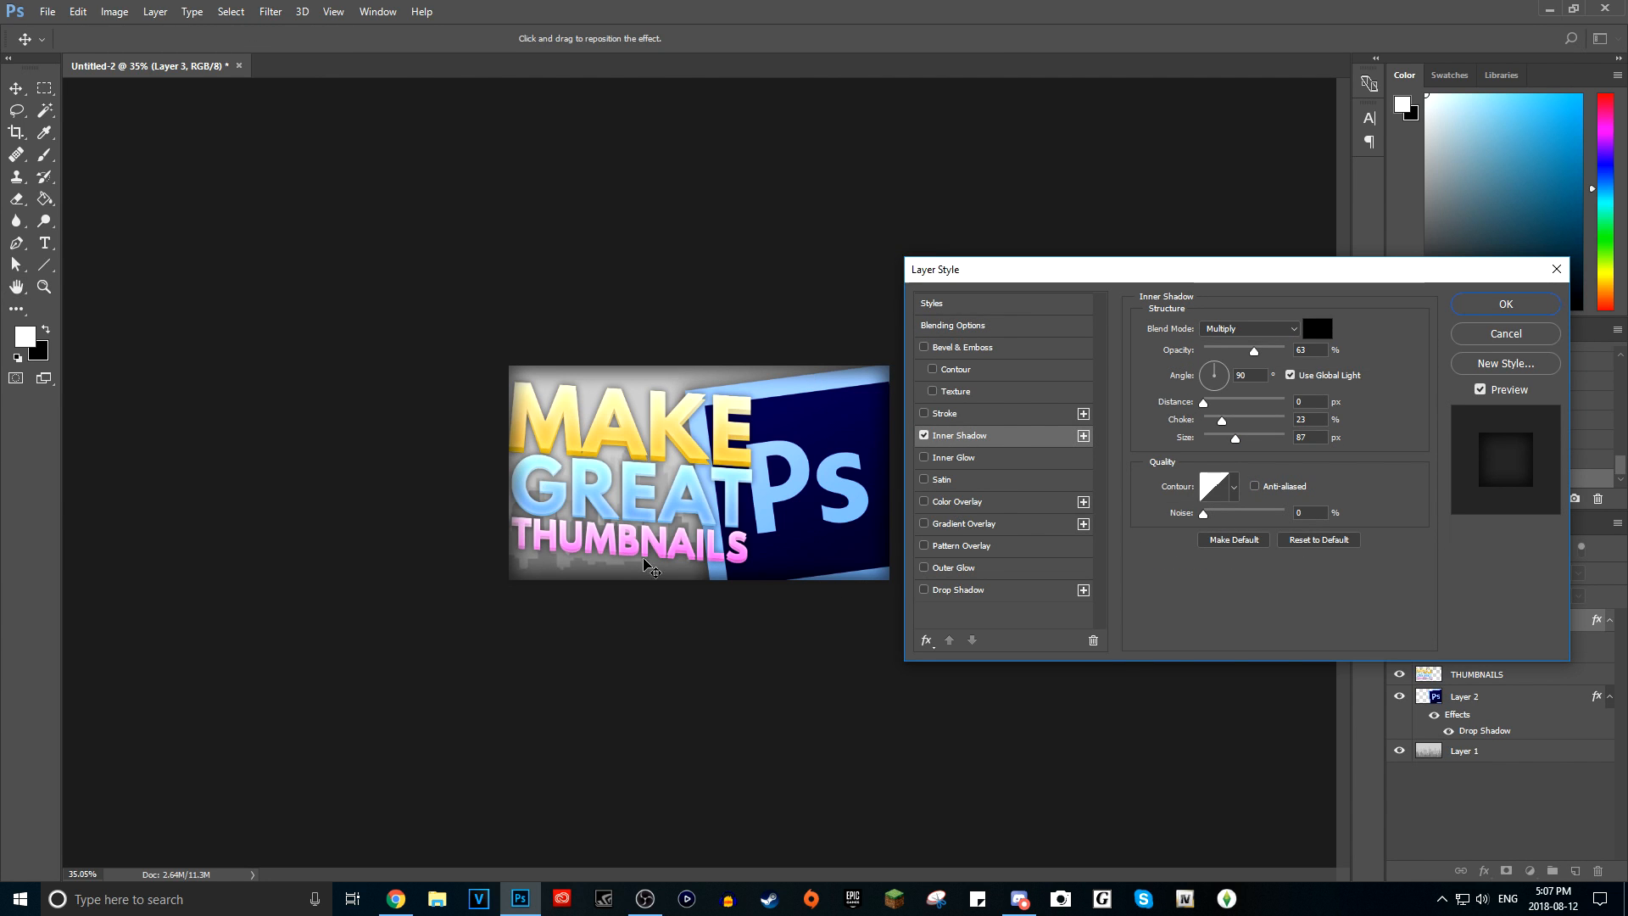
click(924, 436)
click(925, 458)
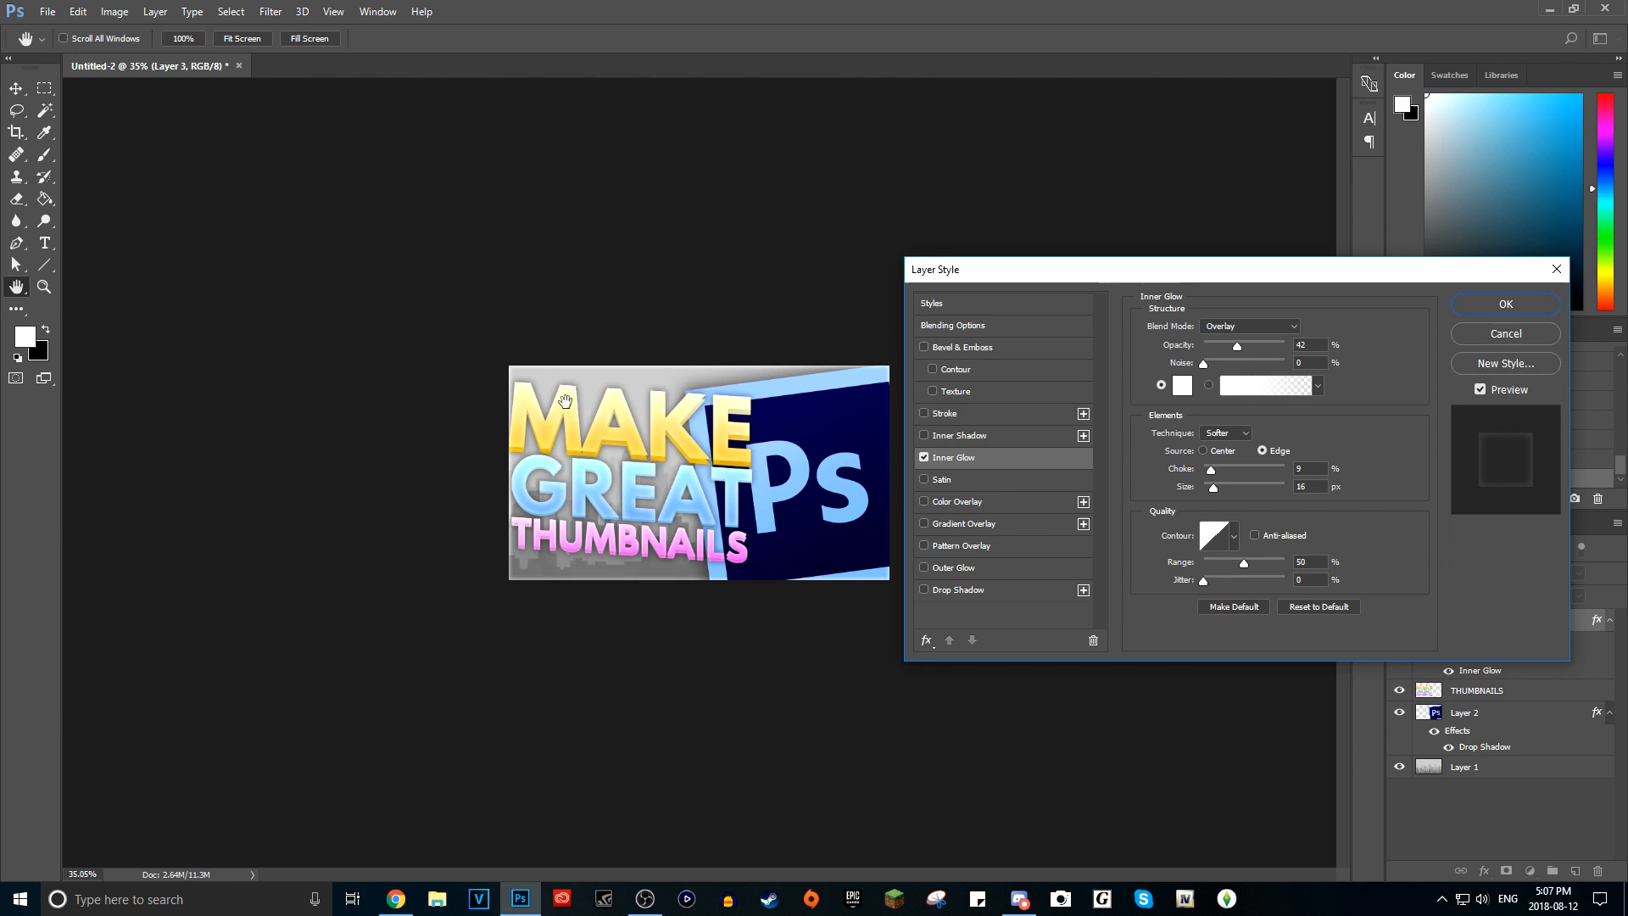
click(924, 458)
- Add a white 21 px stroke to the white-filled layer, positioned inside its edges as a border
click(1004, 414)
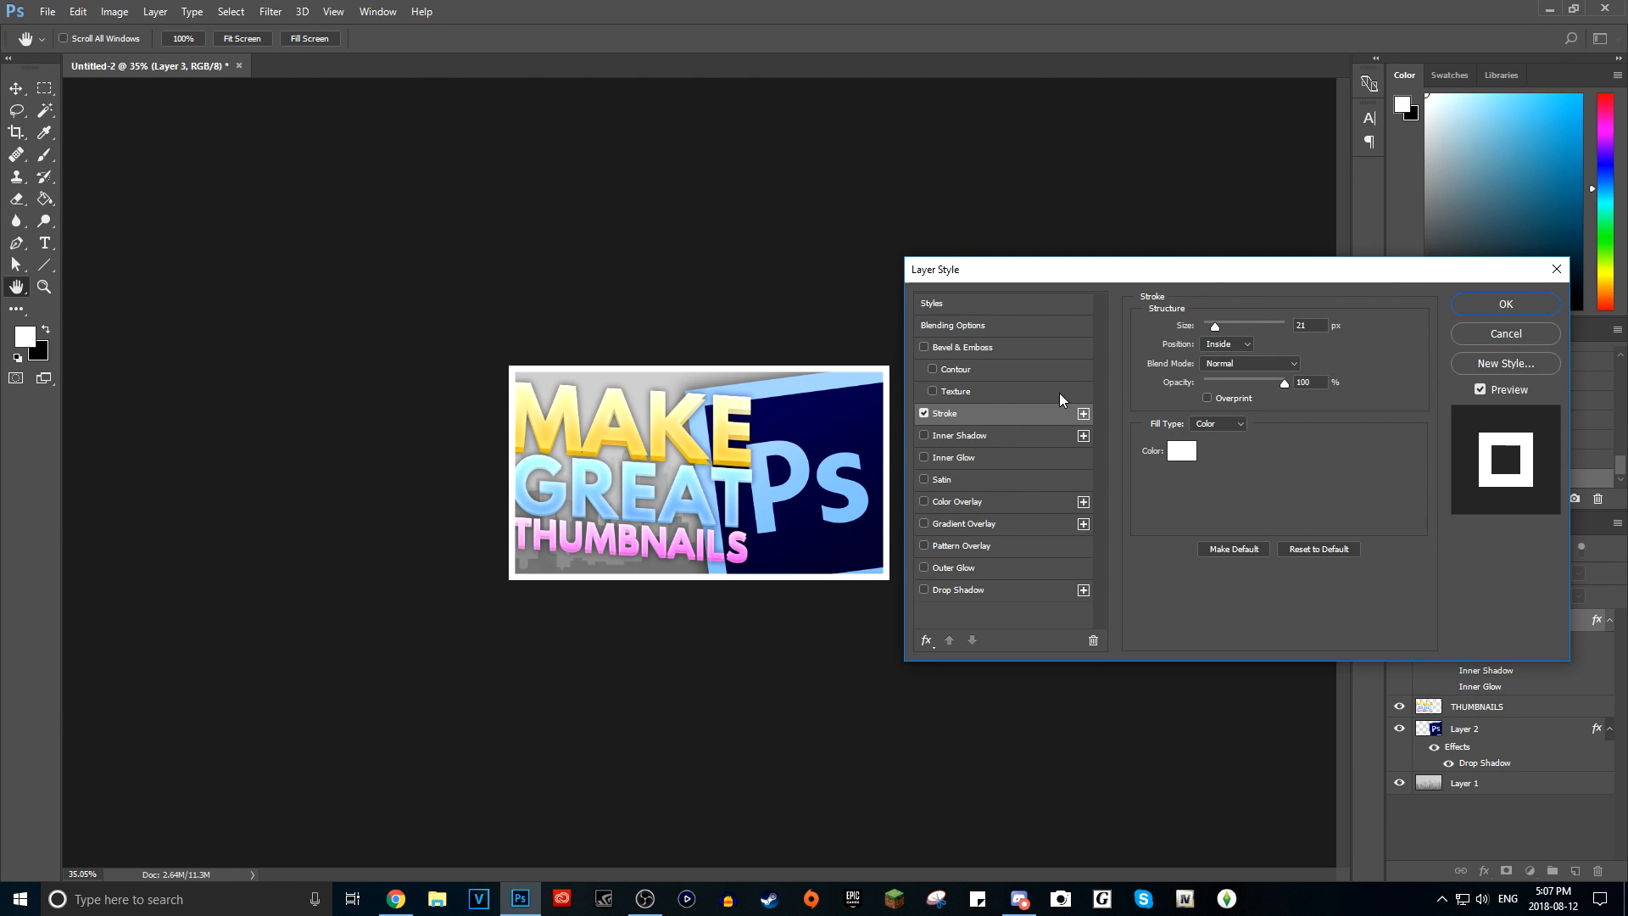
click(1233, 345)
click(1235, 362)
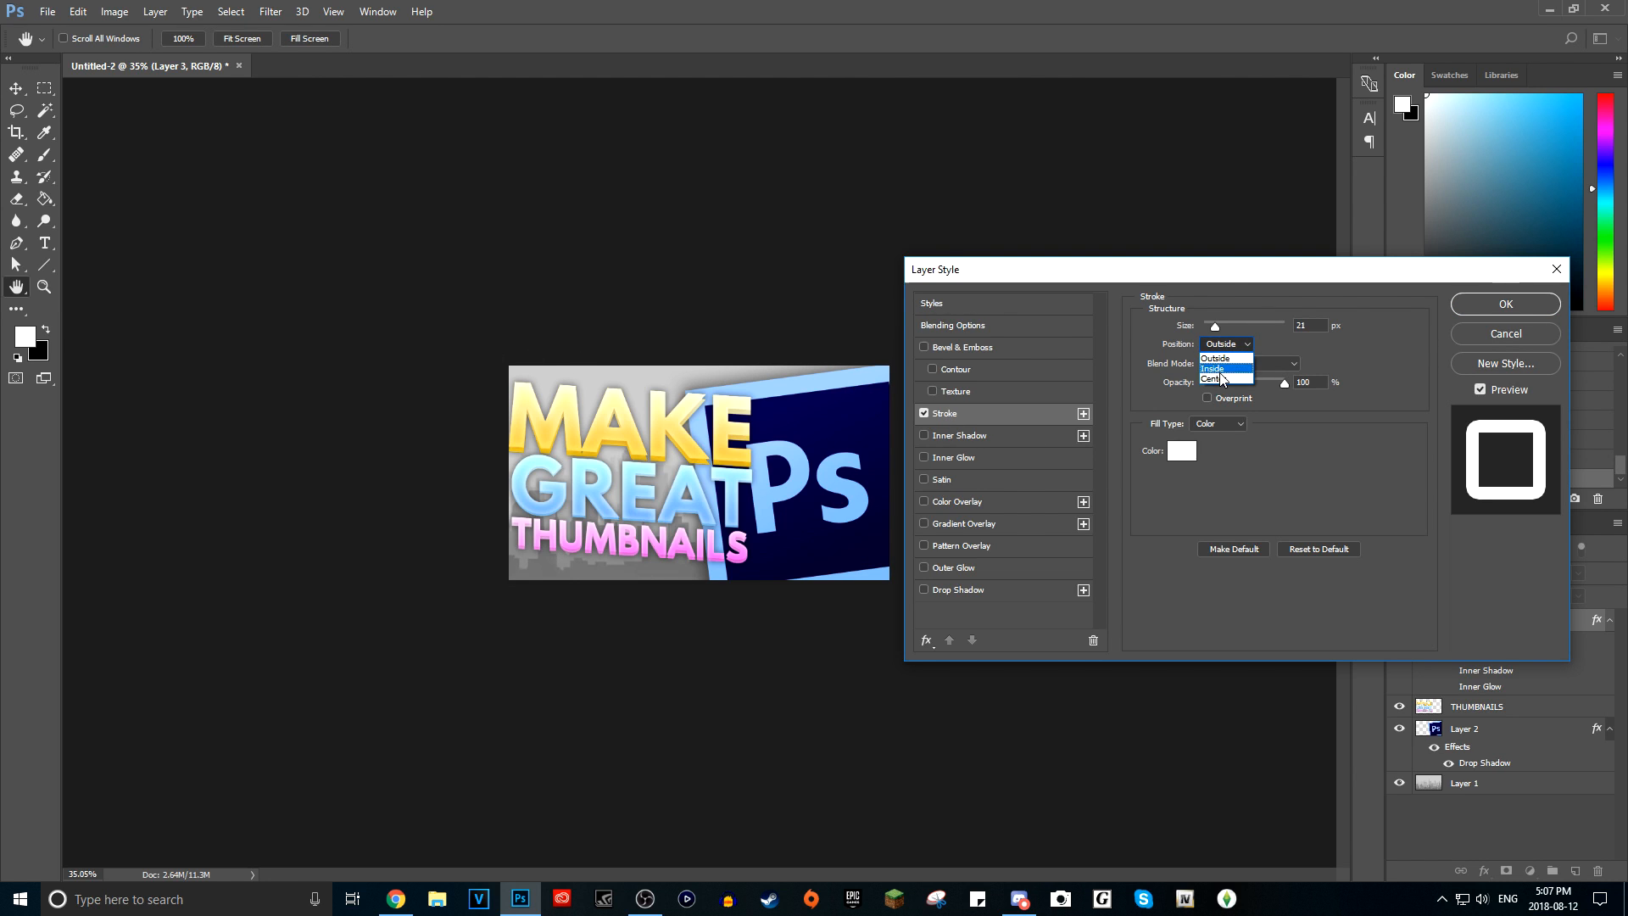
click(1220, 372)
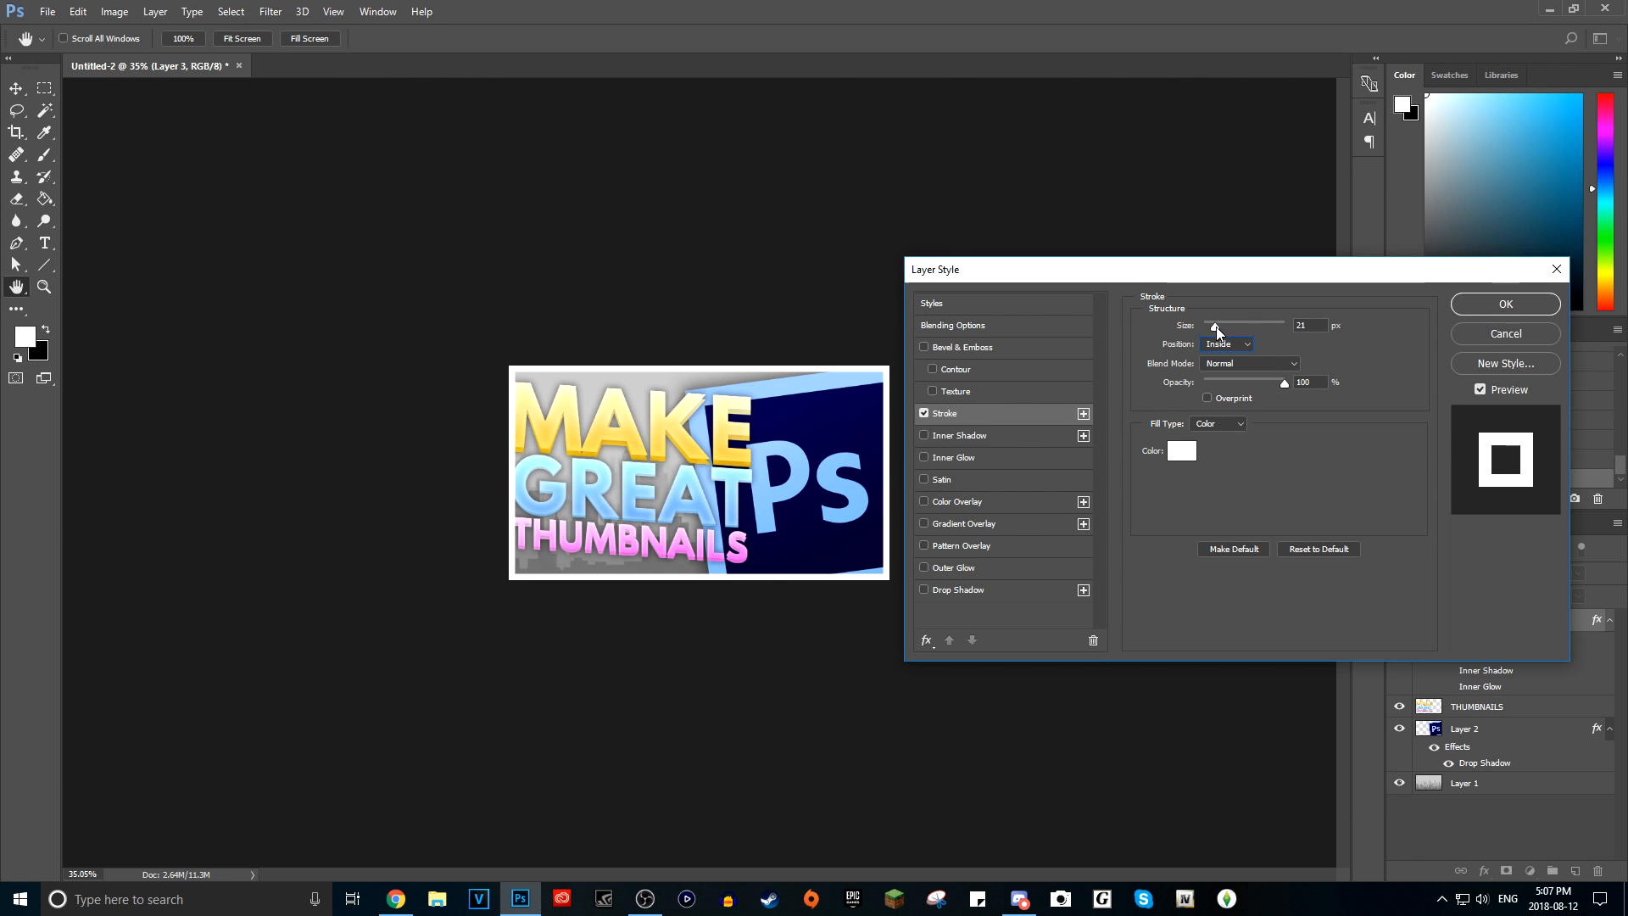
drag(1214, 327, 1214, 331)
- Set the border stroke to Overlay blending at 54% opacity, apply it and check the thumbnail at different sizes
click(1277, 363)
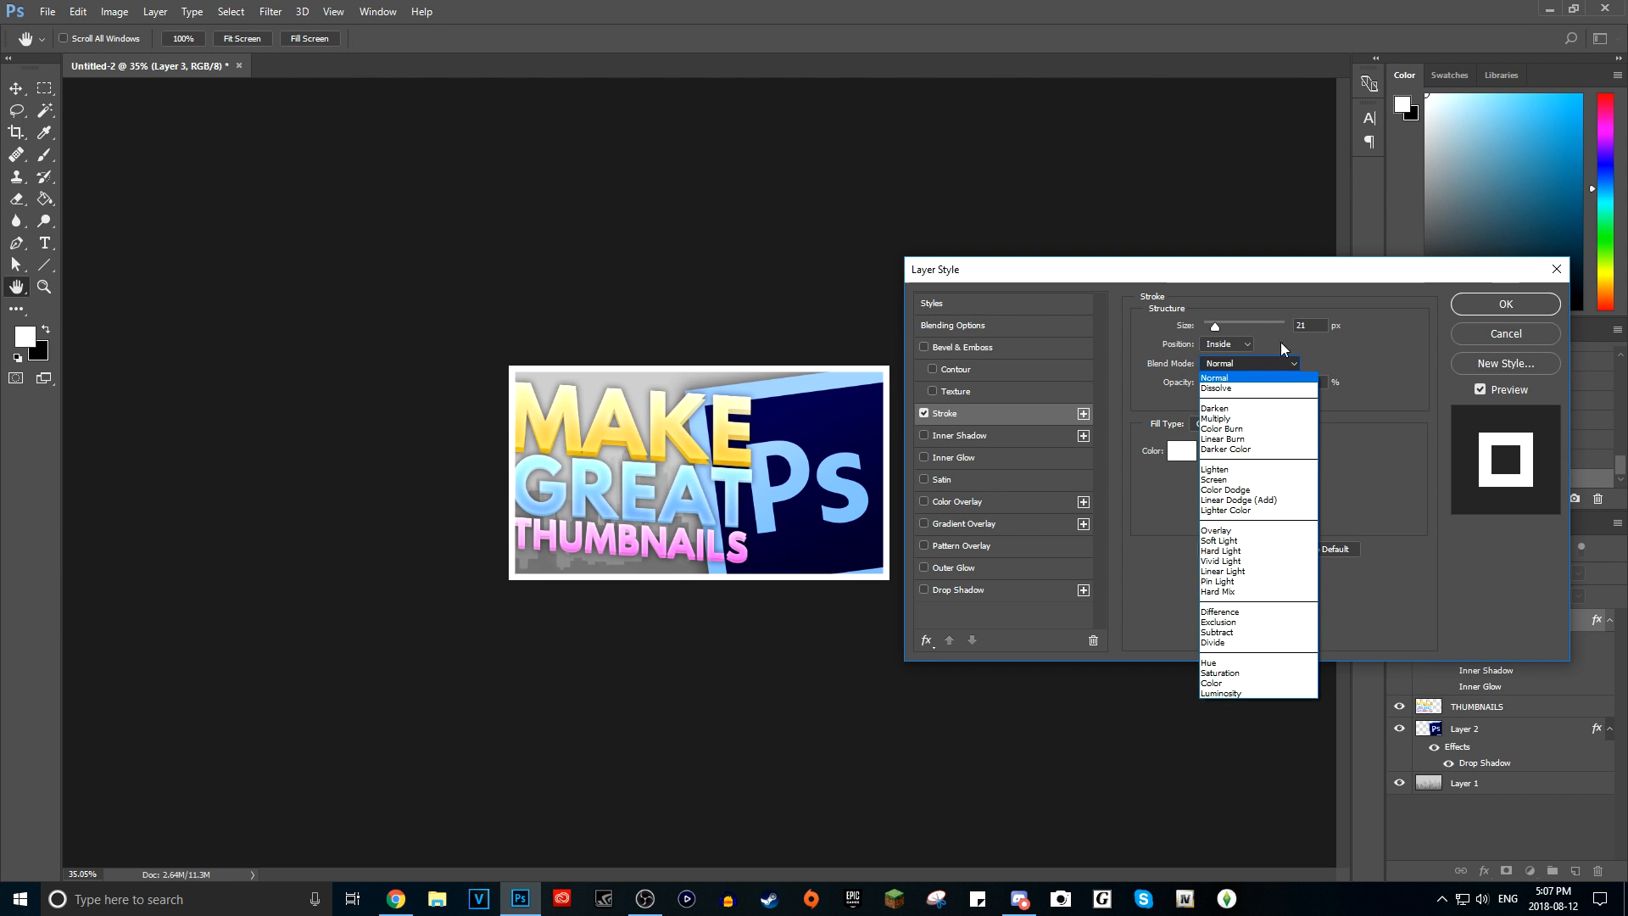
click(1277, 532)
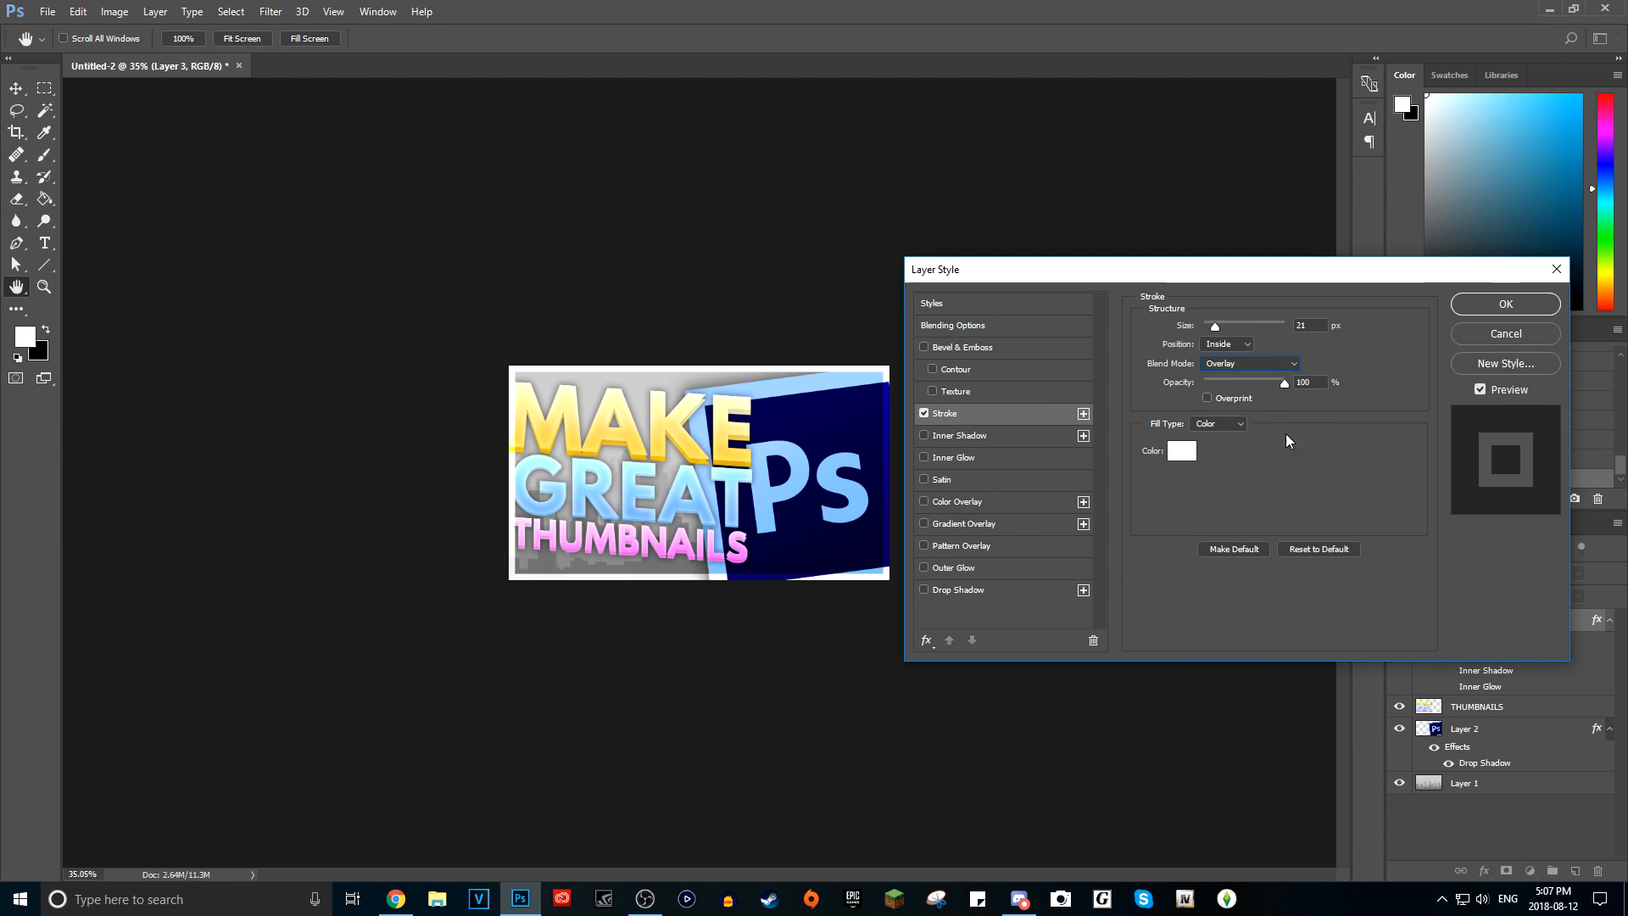
drag(1284, 383, 1248, 393)
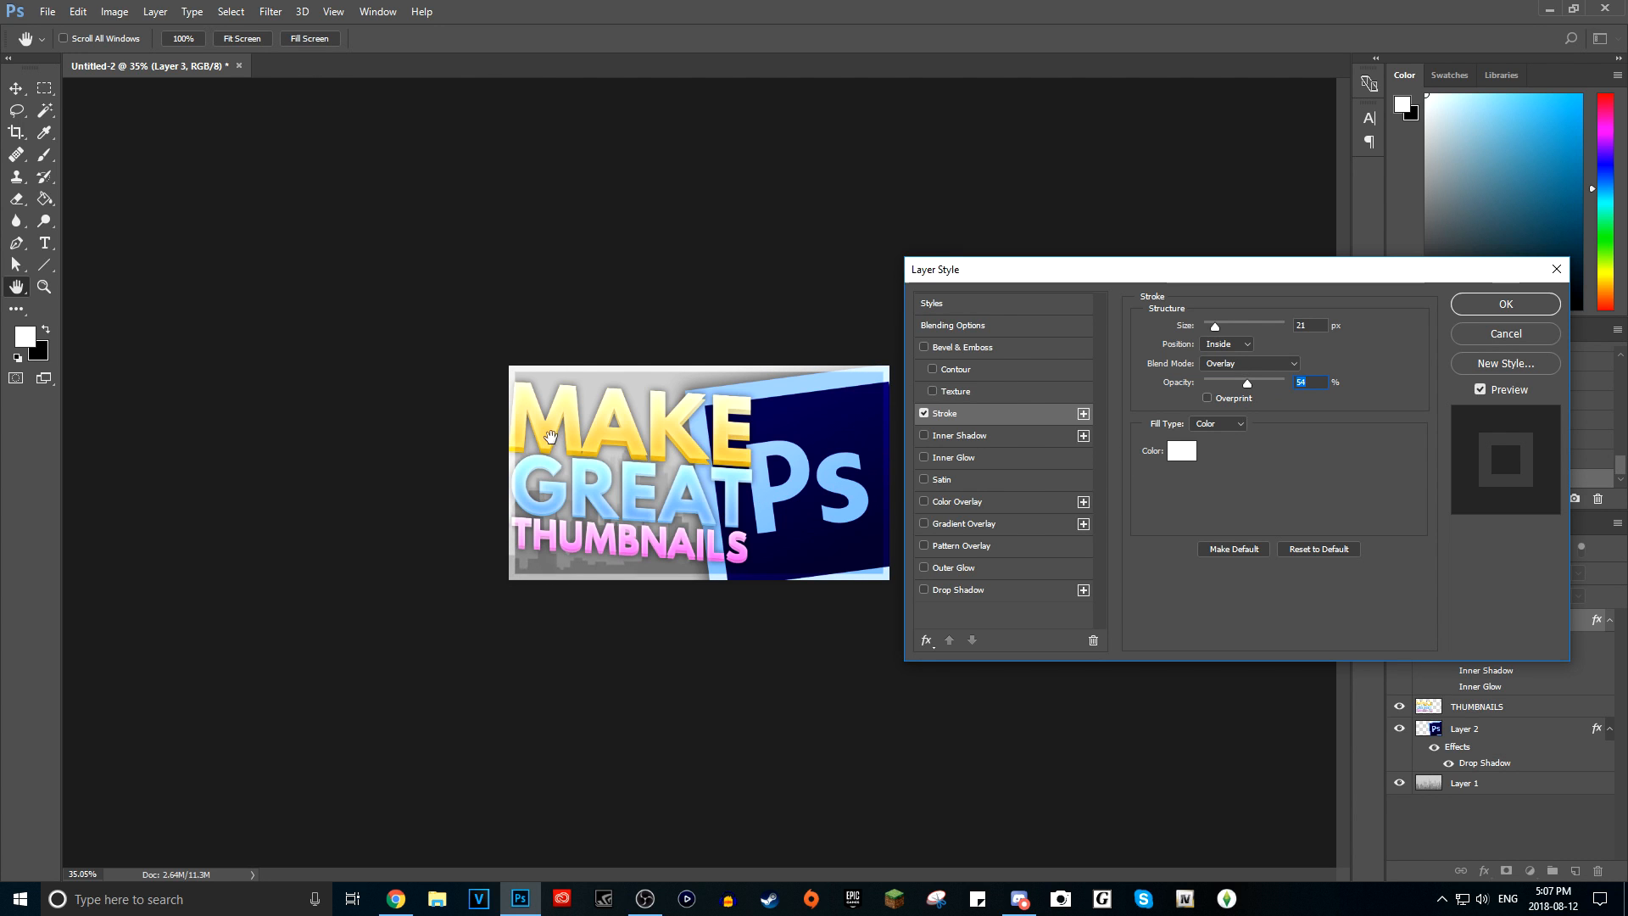
key(Return)
drag(698, 473, 764, 543)
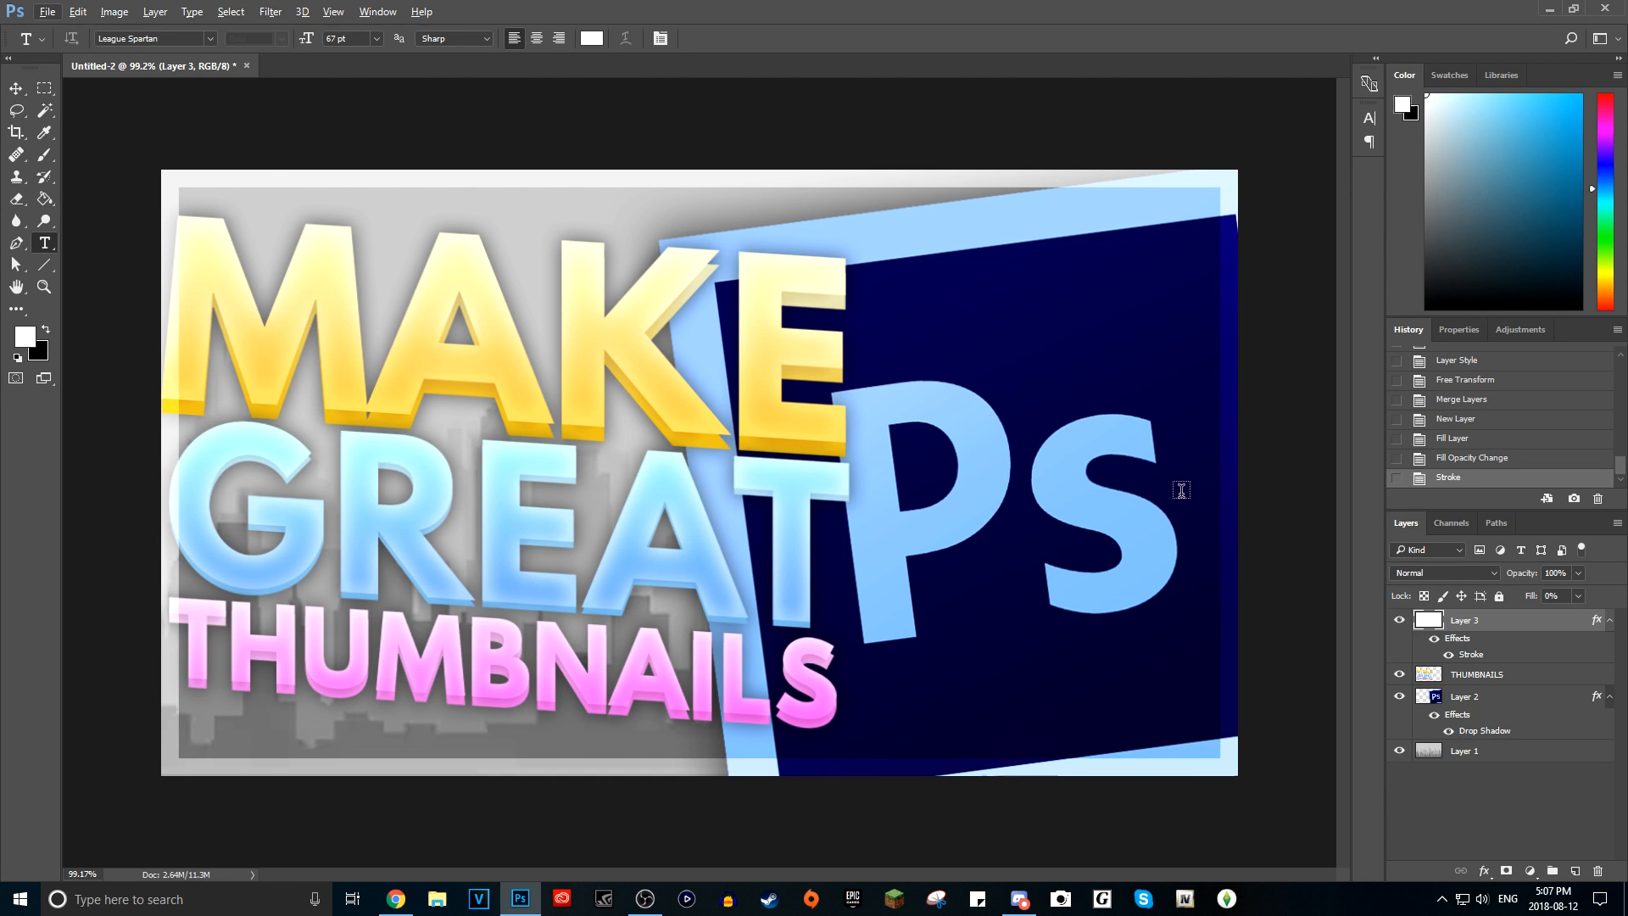
scroll(1182, 490, down, 10)
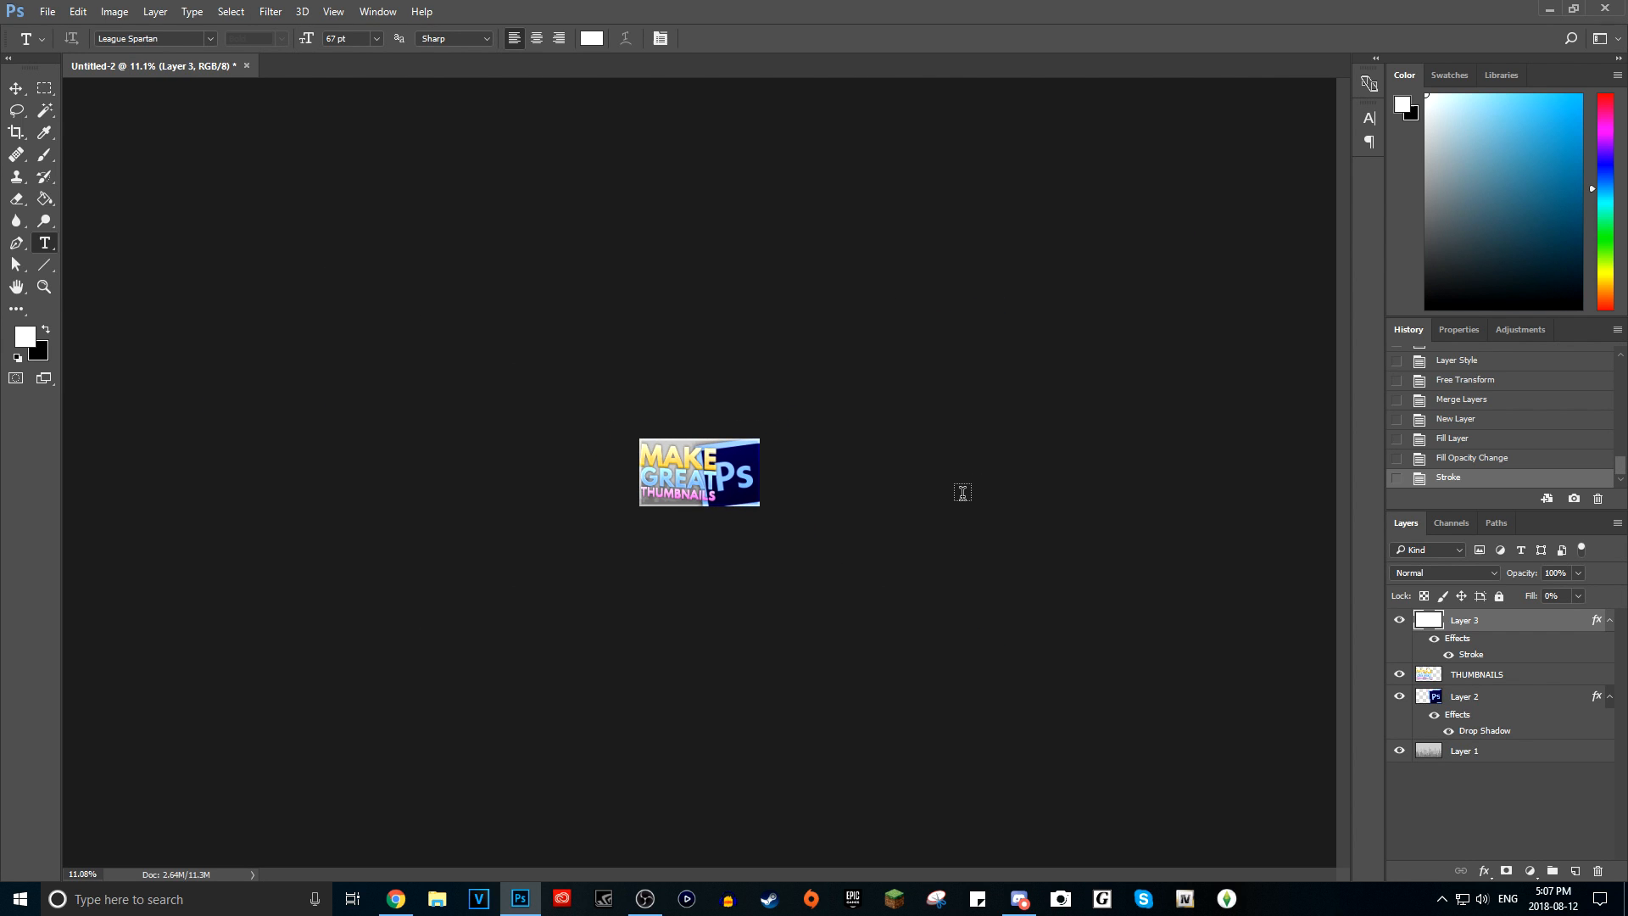
scroll(778, 531, up, 5)
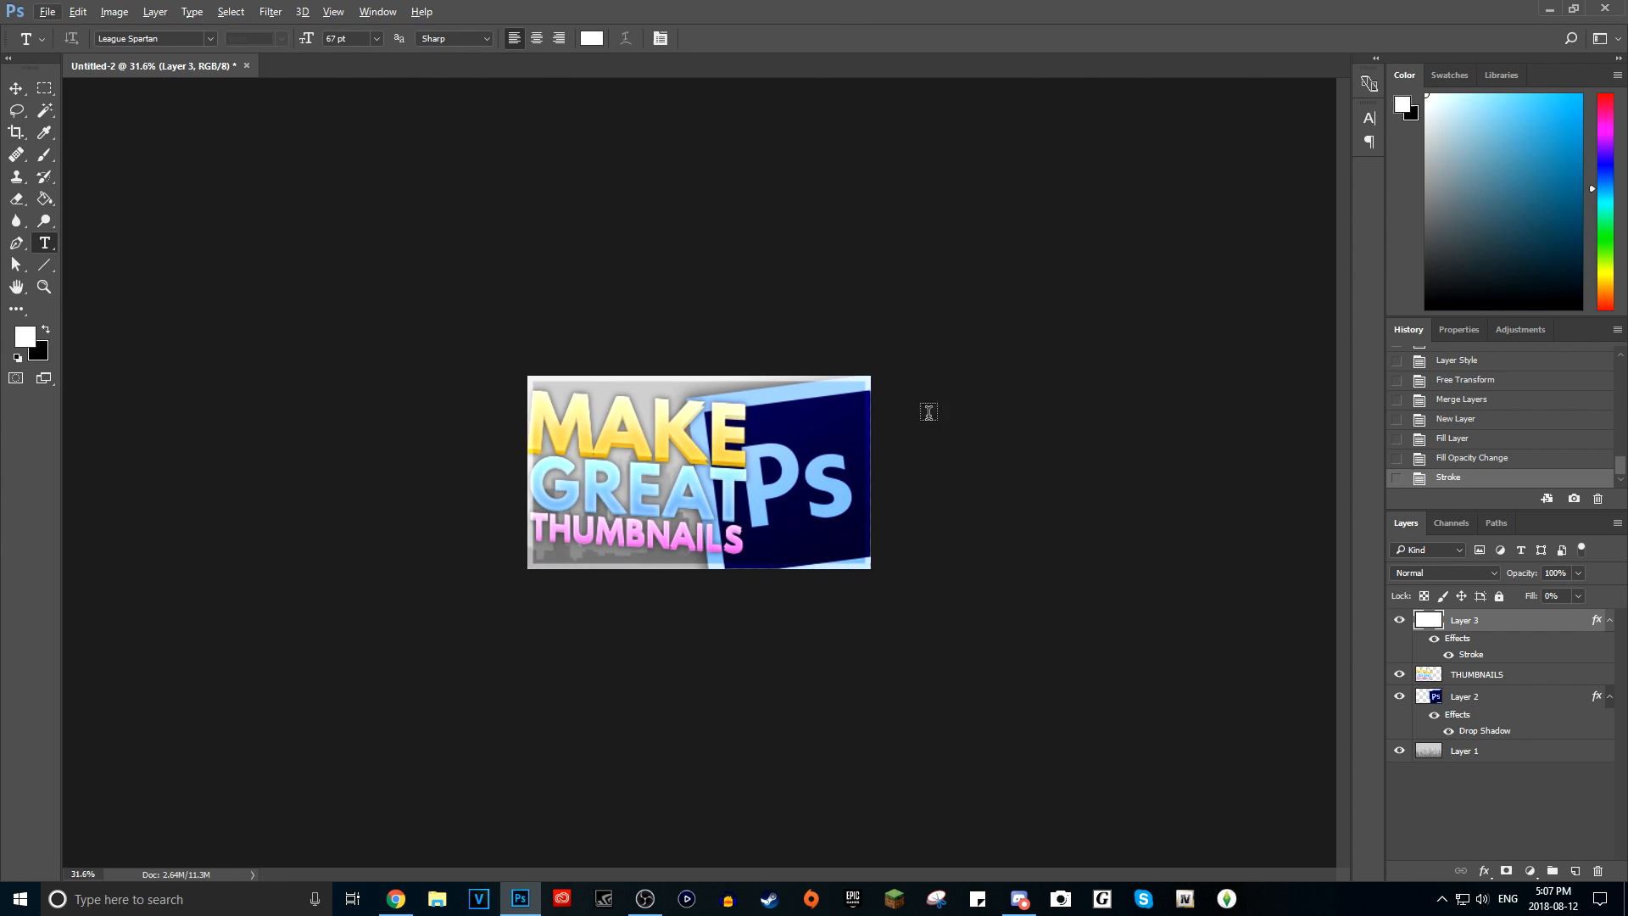
scroll(542, 506, down, 1)
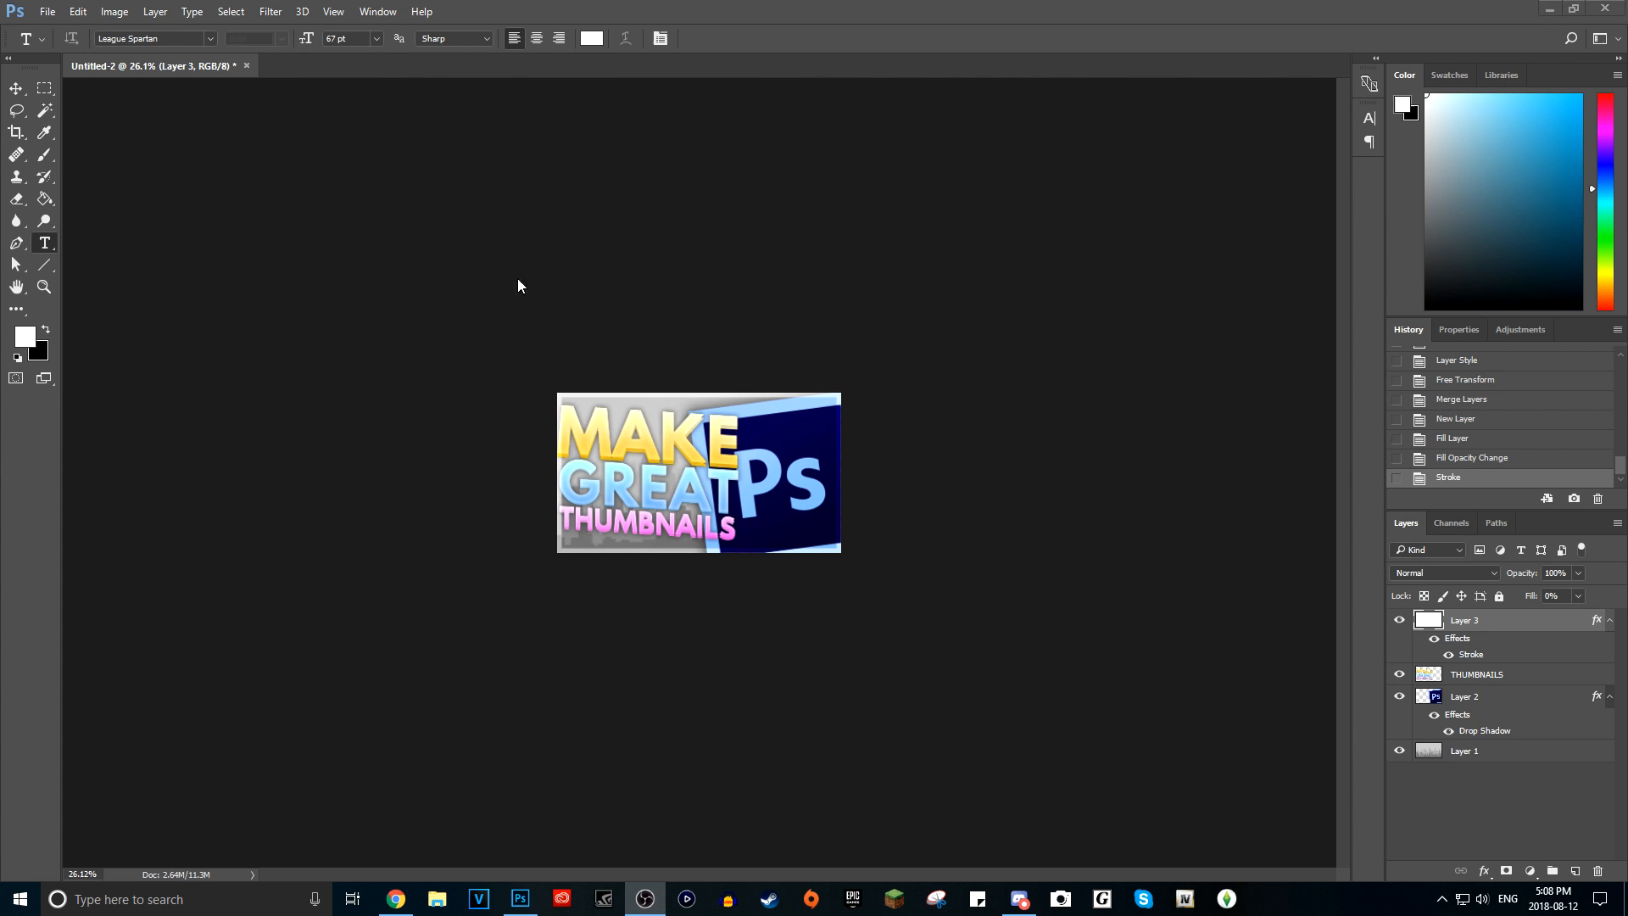
- Start saving the thumbnail under a new name in the Thumbnails folder, with JPEG as the file type
click(48, 11)
mouse_move(68, 9)
click(82, 200)
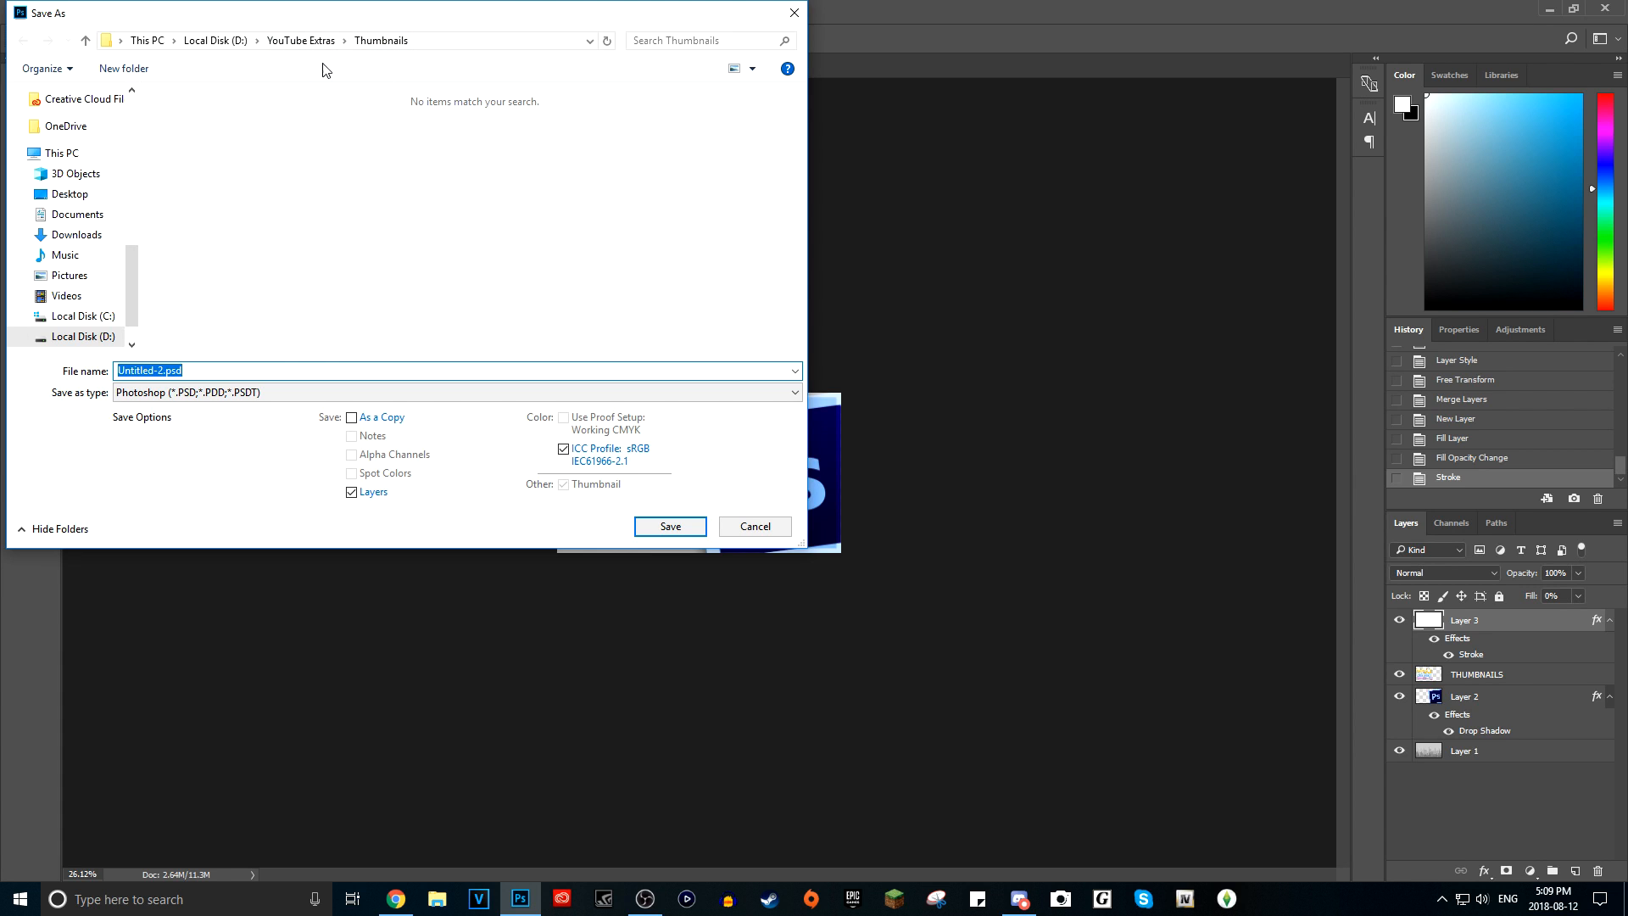
click(263, 396)
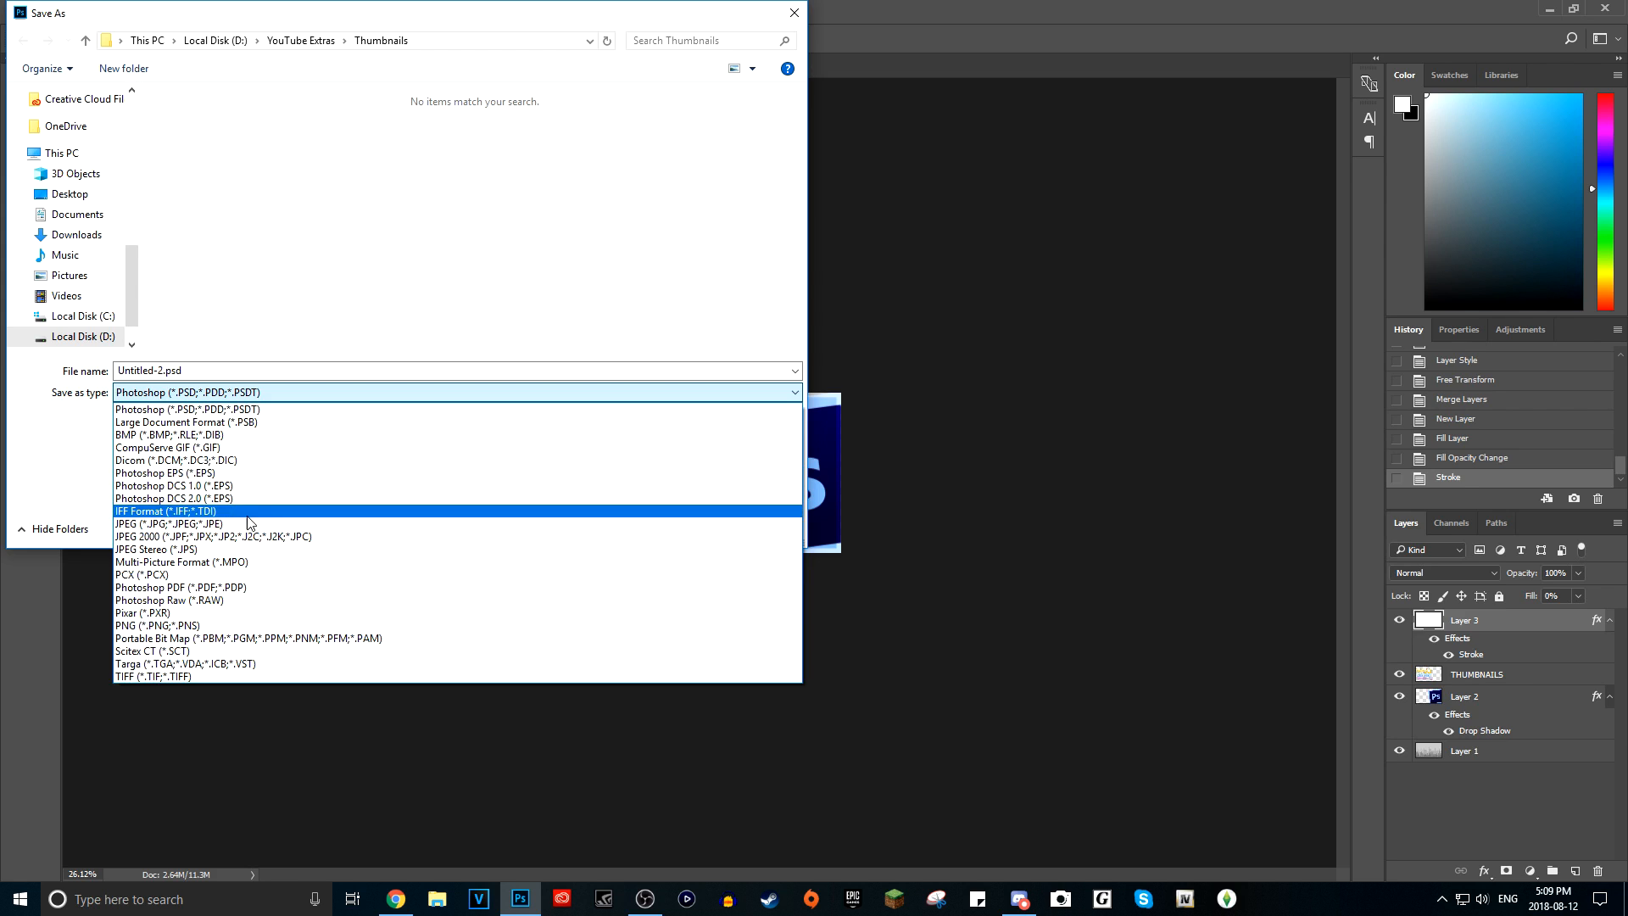
click(210, 534)
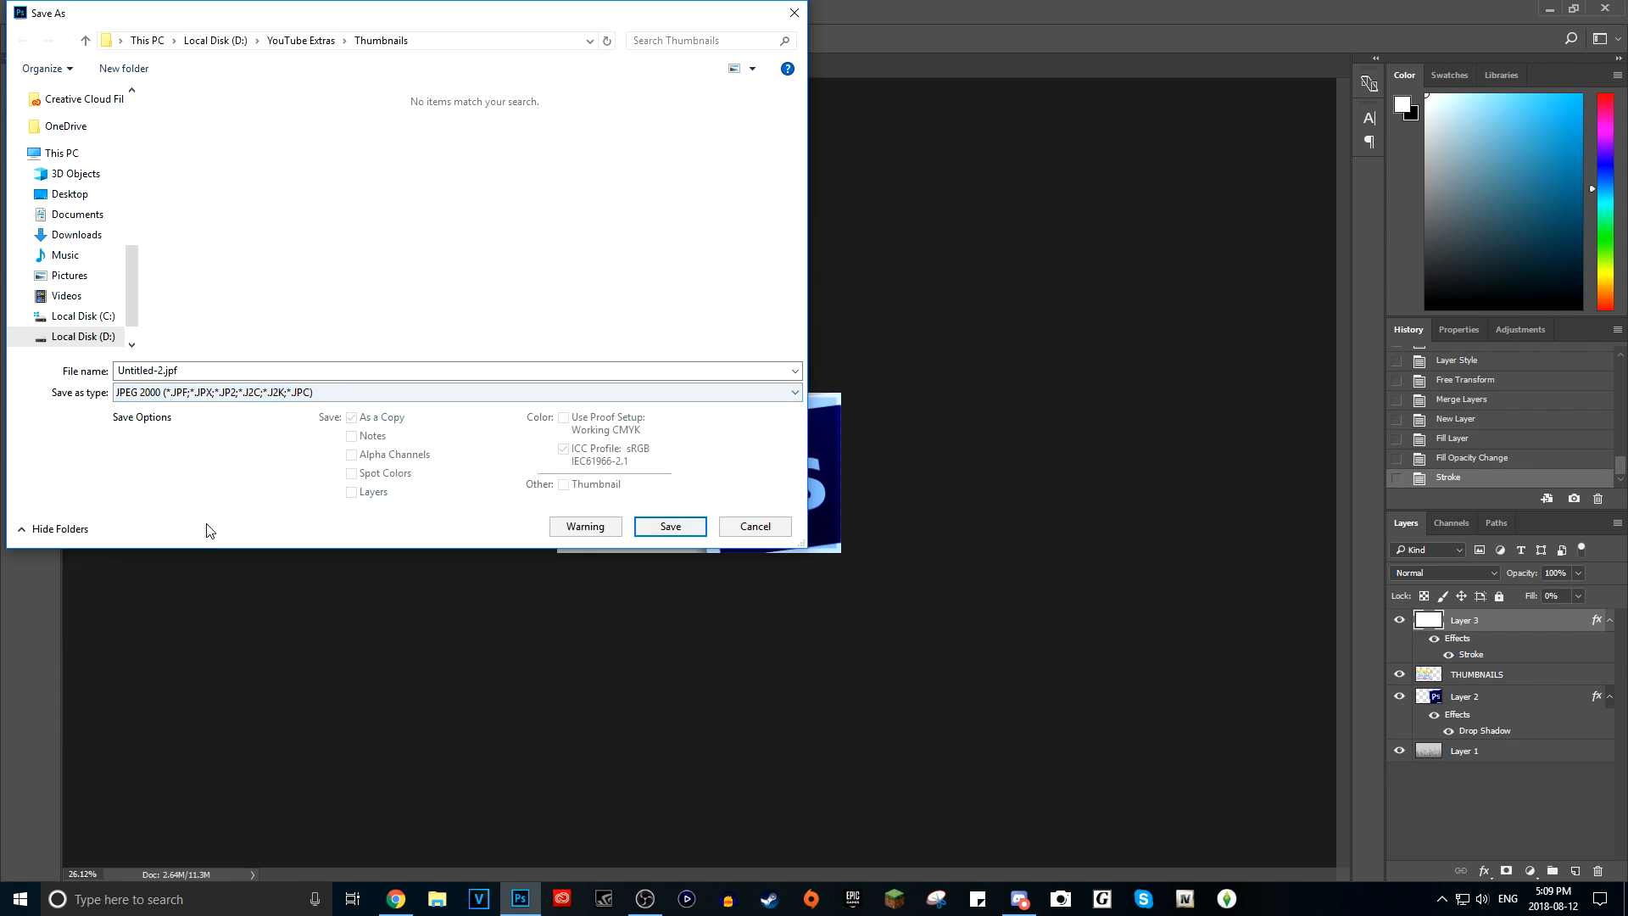
click(215, 393)
click(184, 523)
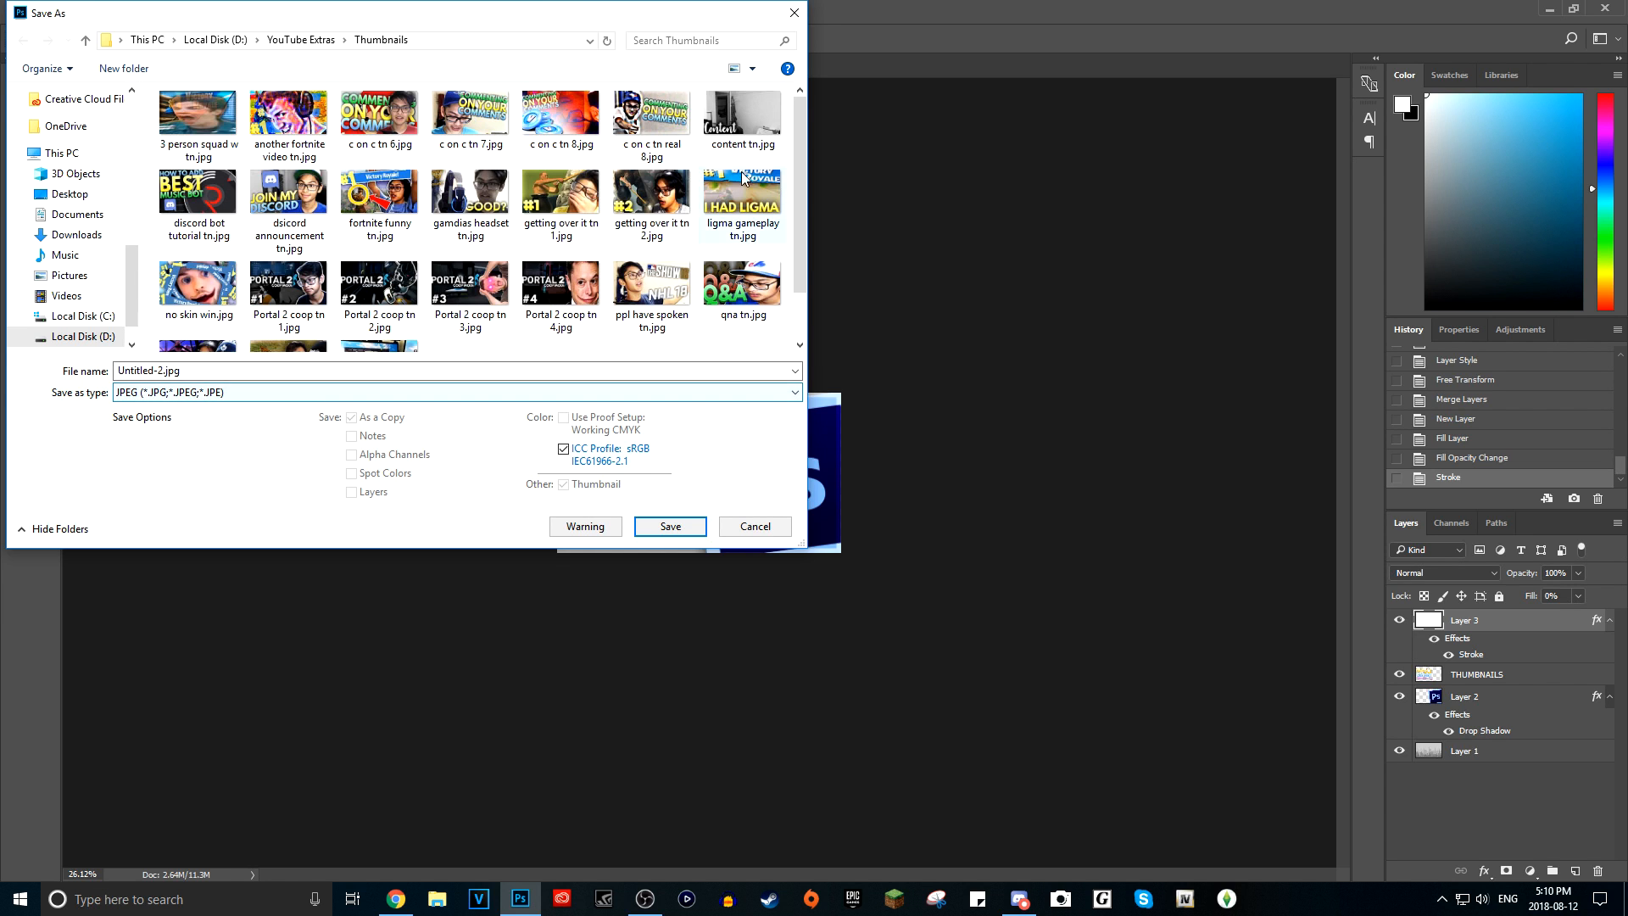
- Name the JPEG file "tutorial" and save it in the Thumbnails folder
mouse_move(556, 19)
mouse_down()
mouse_move(1091, 625)
mouse_move(651, 188)
mouse_move(556, 26)
mouse_up()
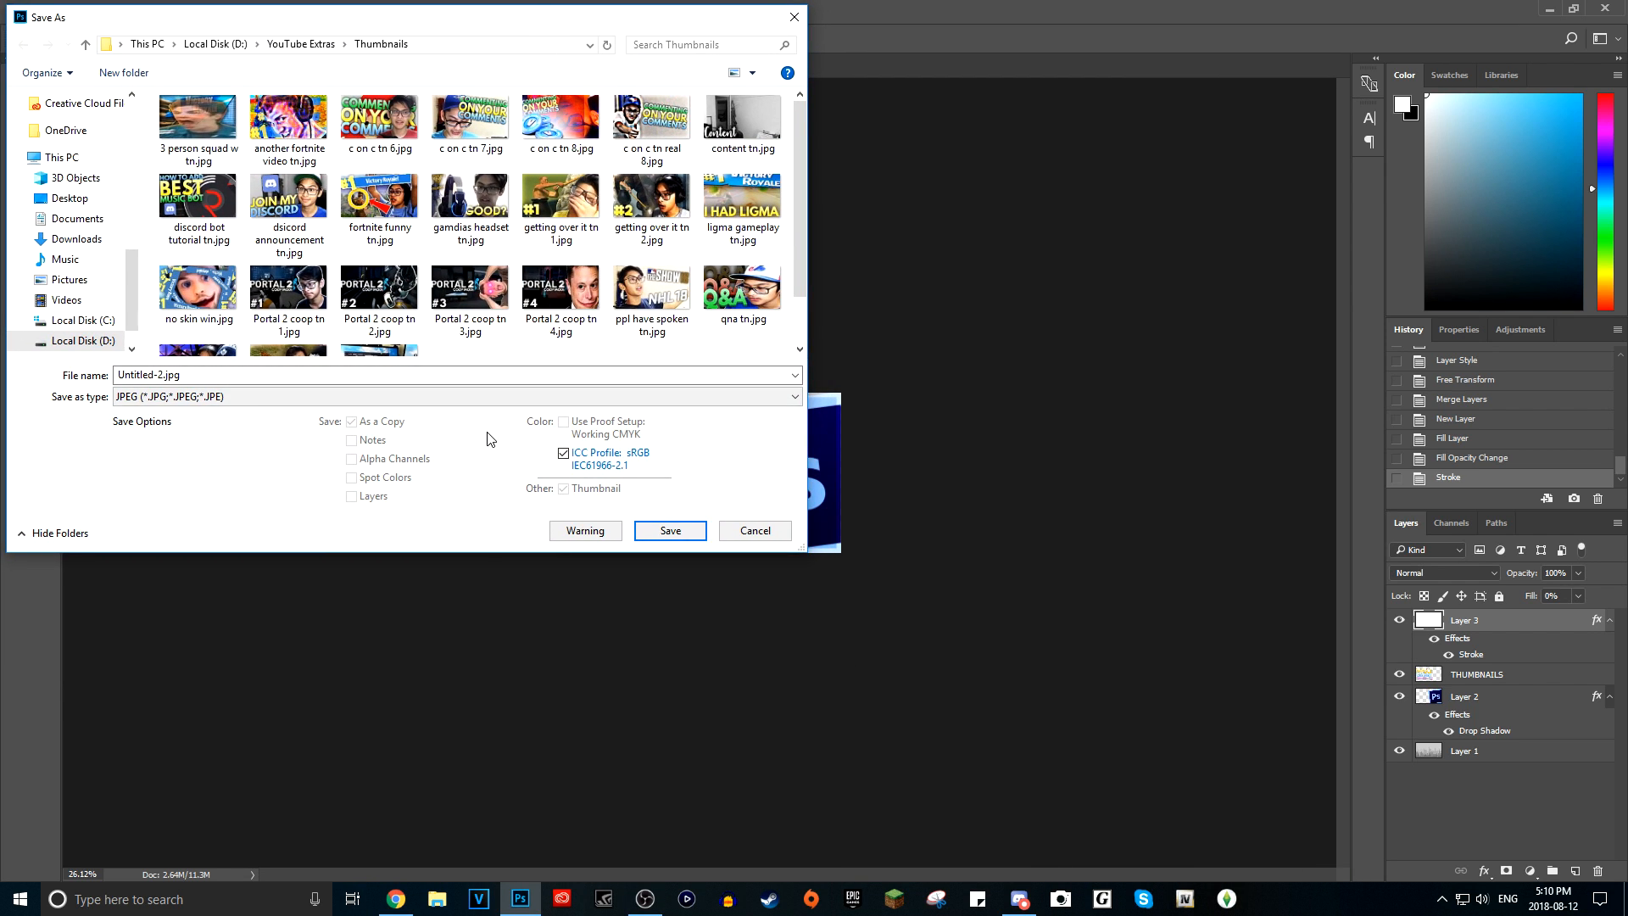
click(164, 376)
double_click(163, 377)
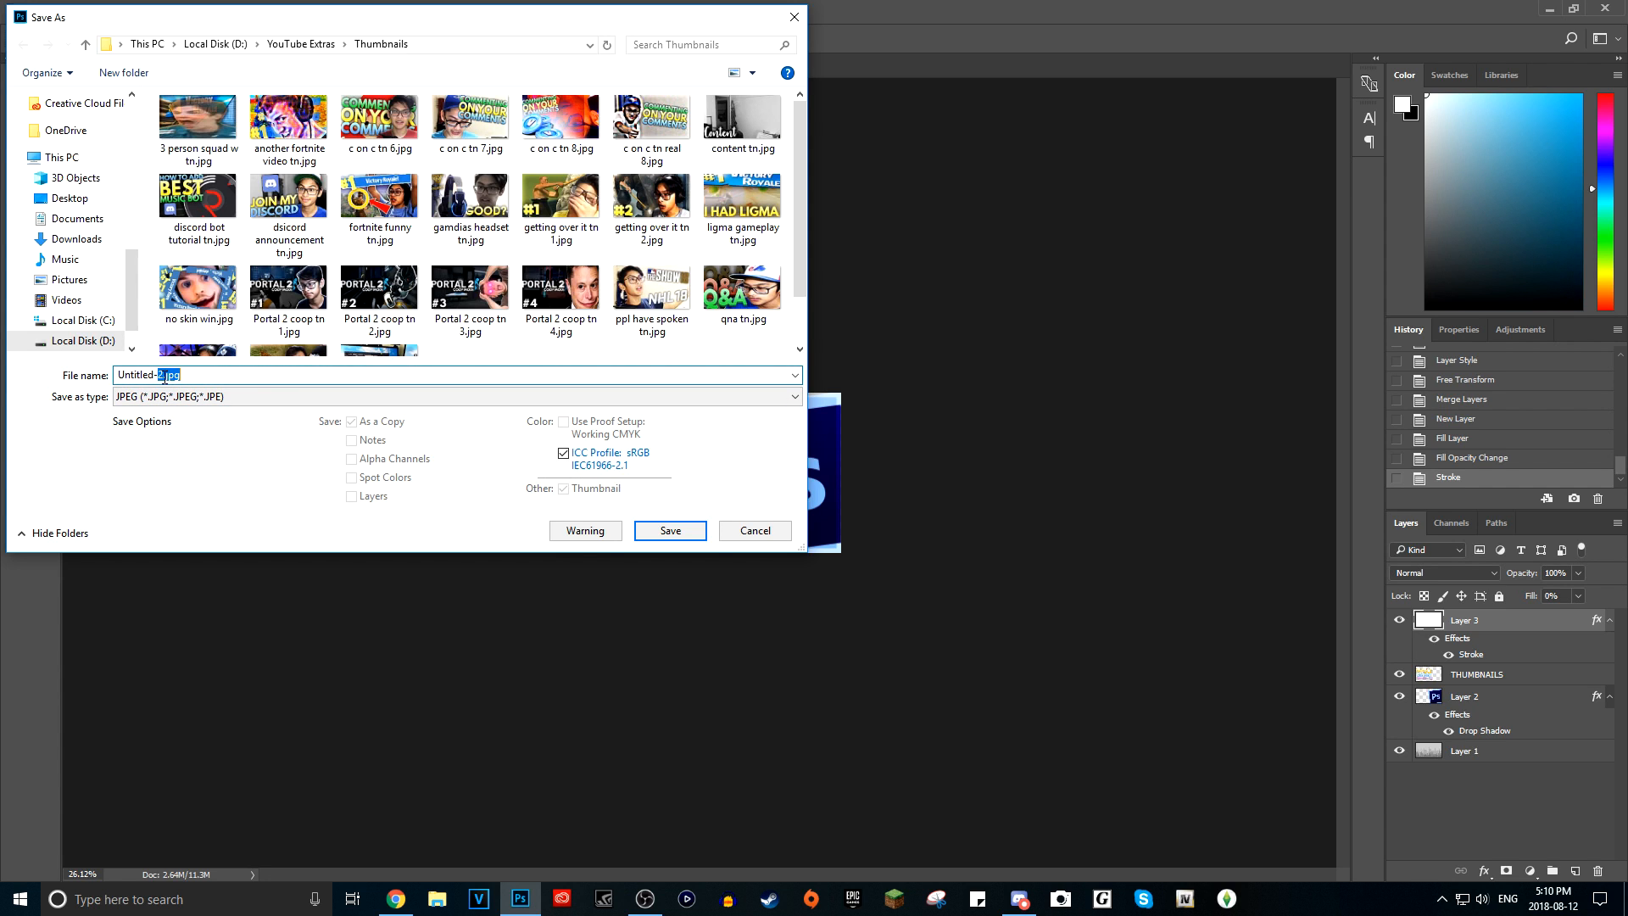
drag(162, 376, 114, 377)
text(tutorial)
click(683, 536)
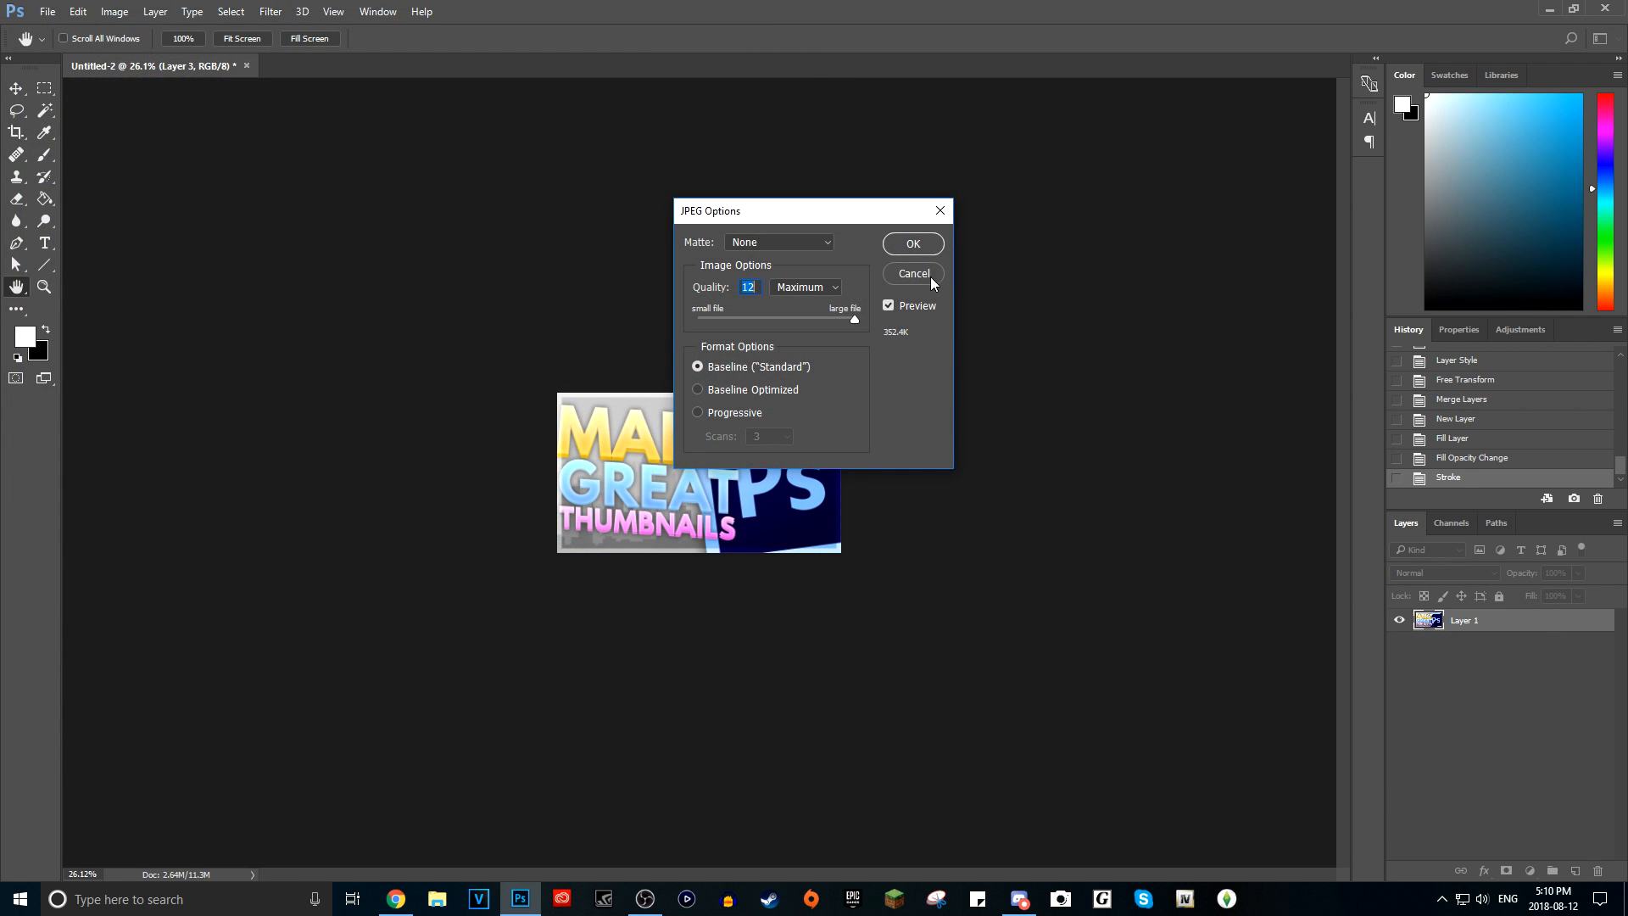
- Export the JPEG at quality 12 (Maximum) with the Baseline ("Standard") format
drag(856, 319, 1153, 385)
click(806, 286)
click(797, 340)
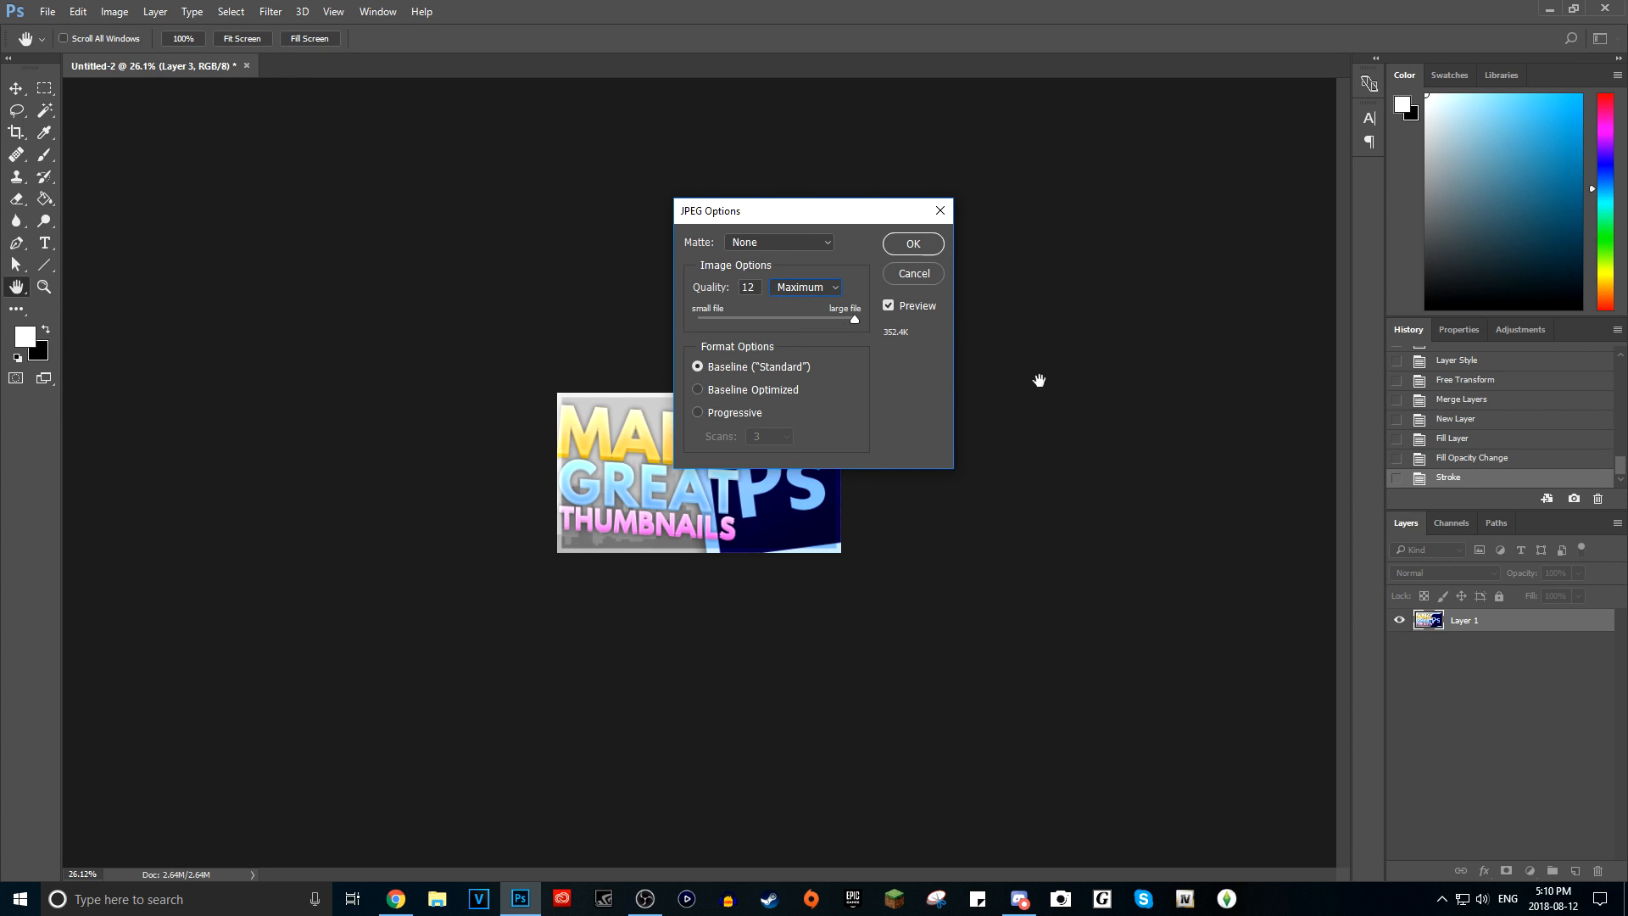
click(913, 244)
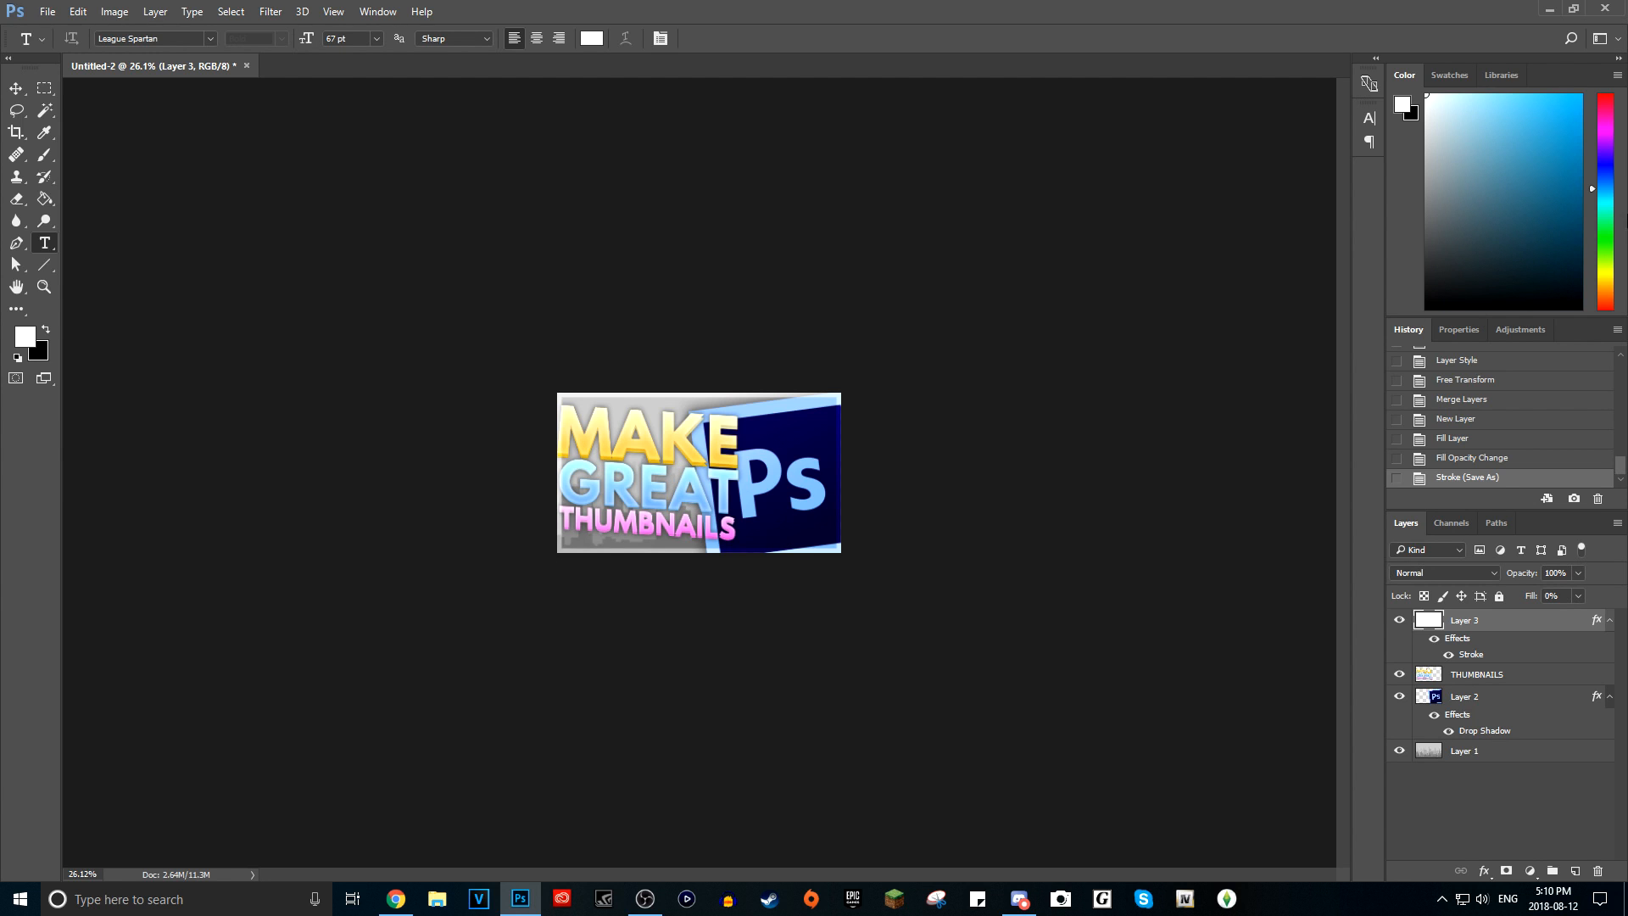
- Quit Photoshop without saving the changes to the Untitled-2 document
click(1605, 7)
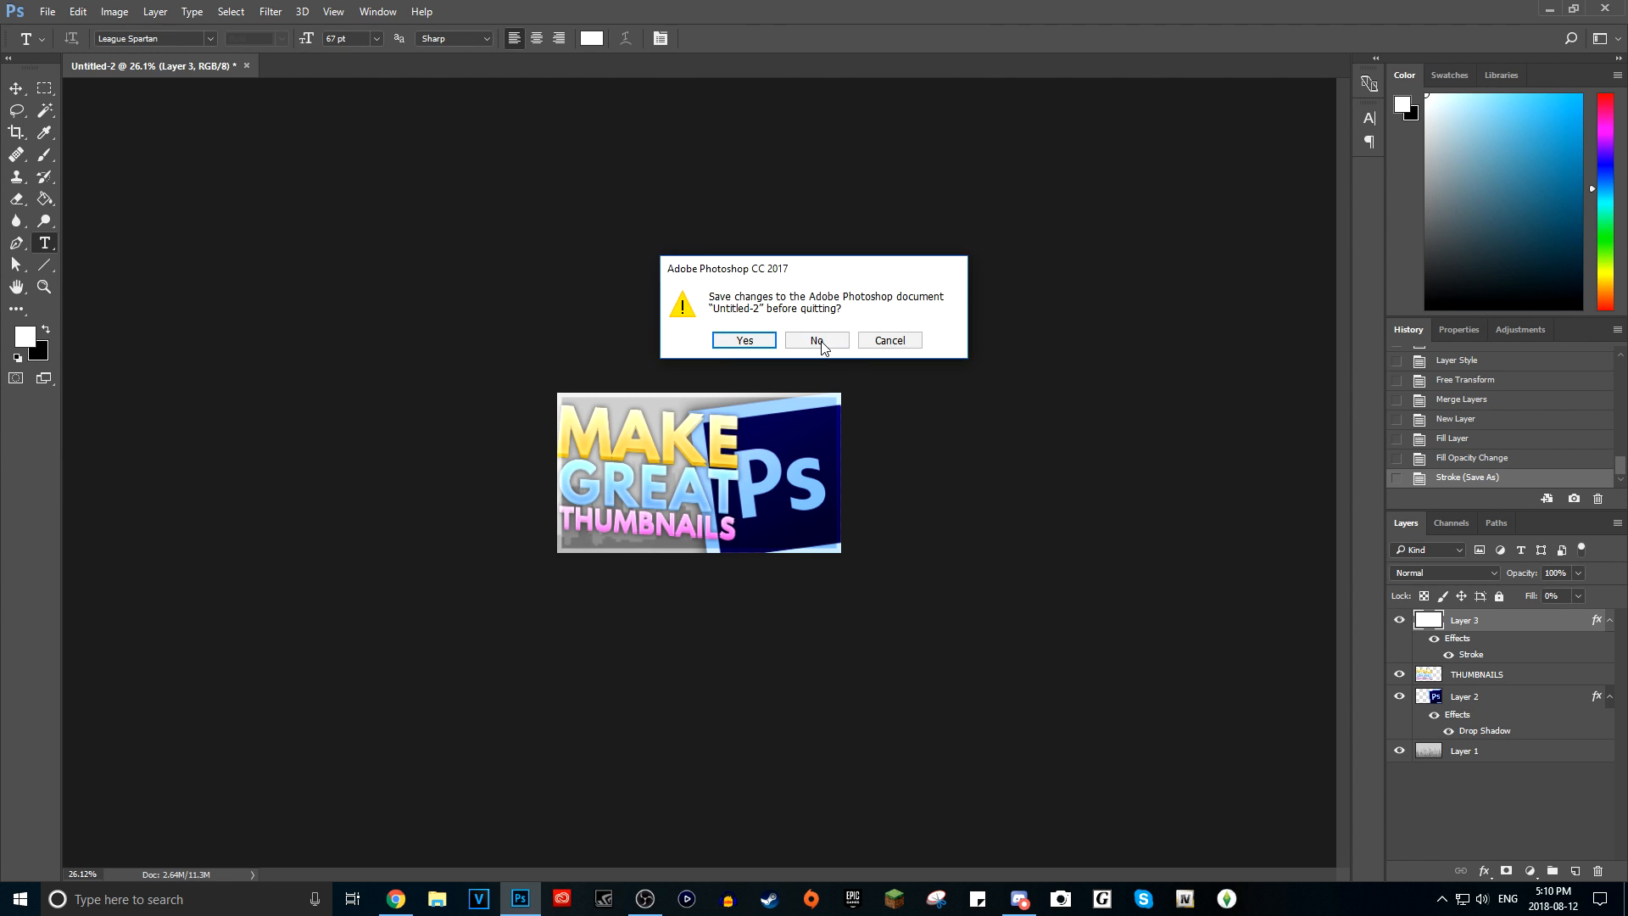
click(819, 340)
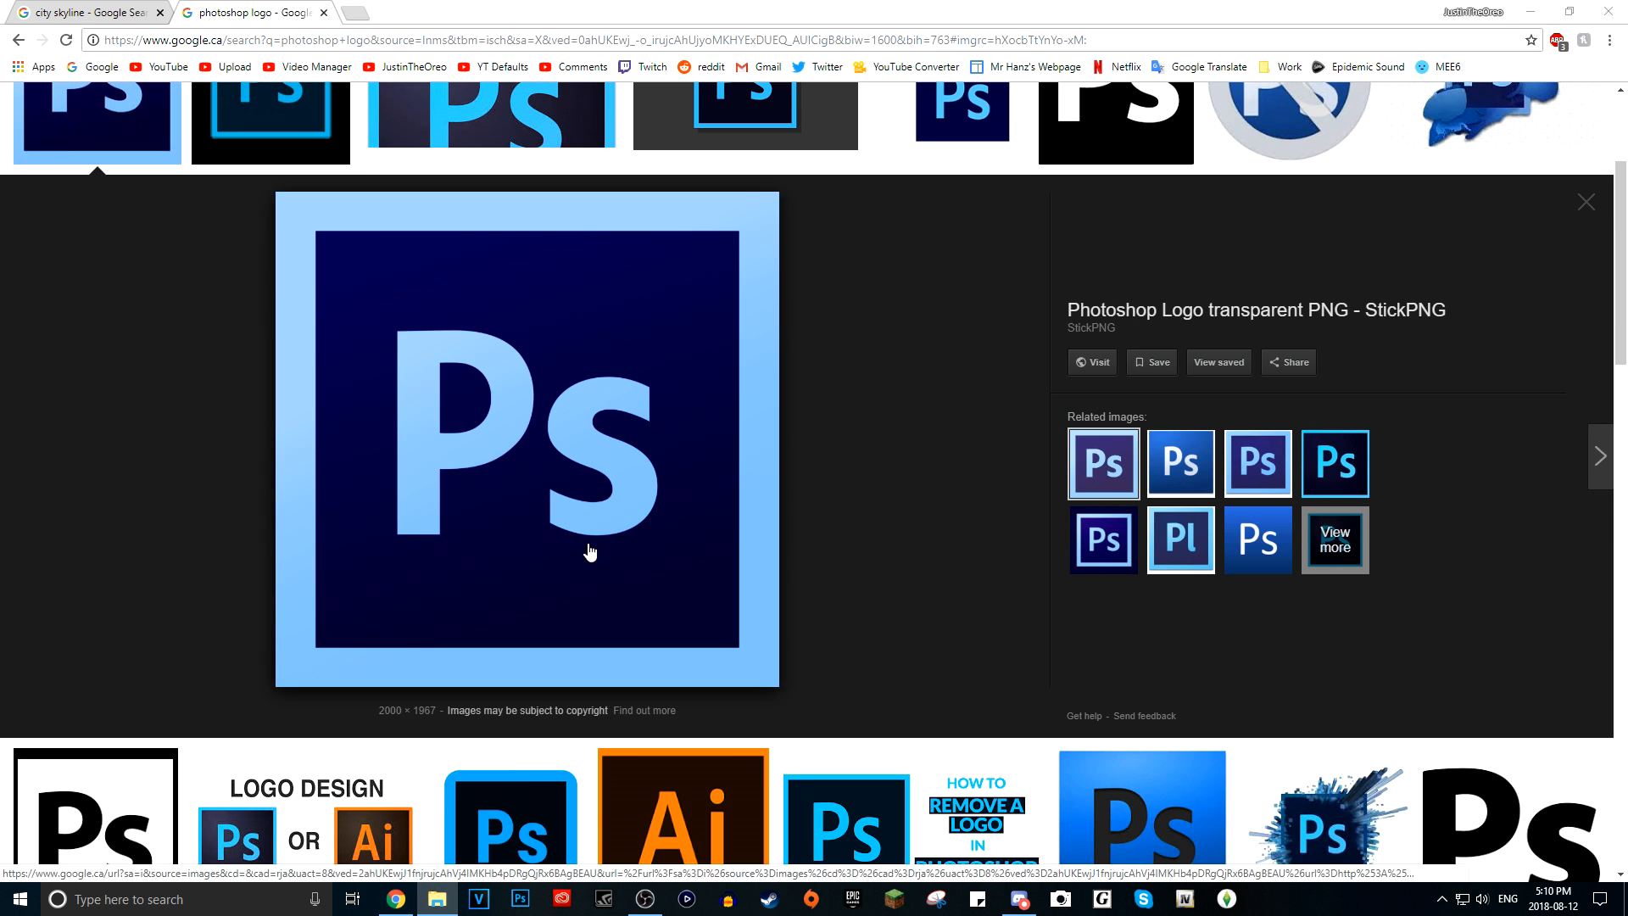
key(alt+Tab)
click(628, 550)
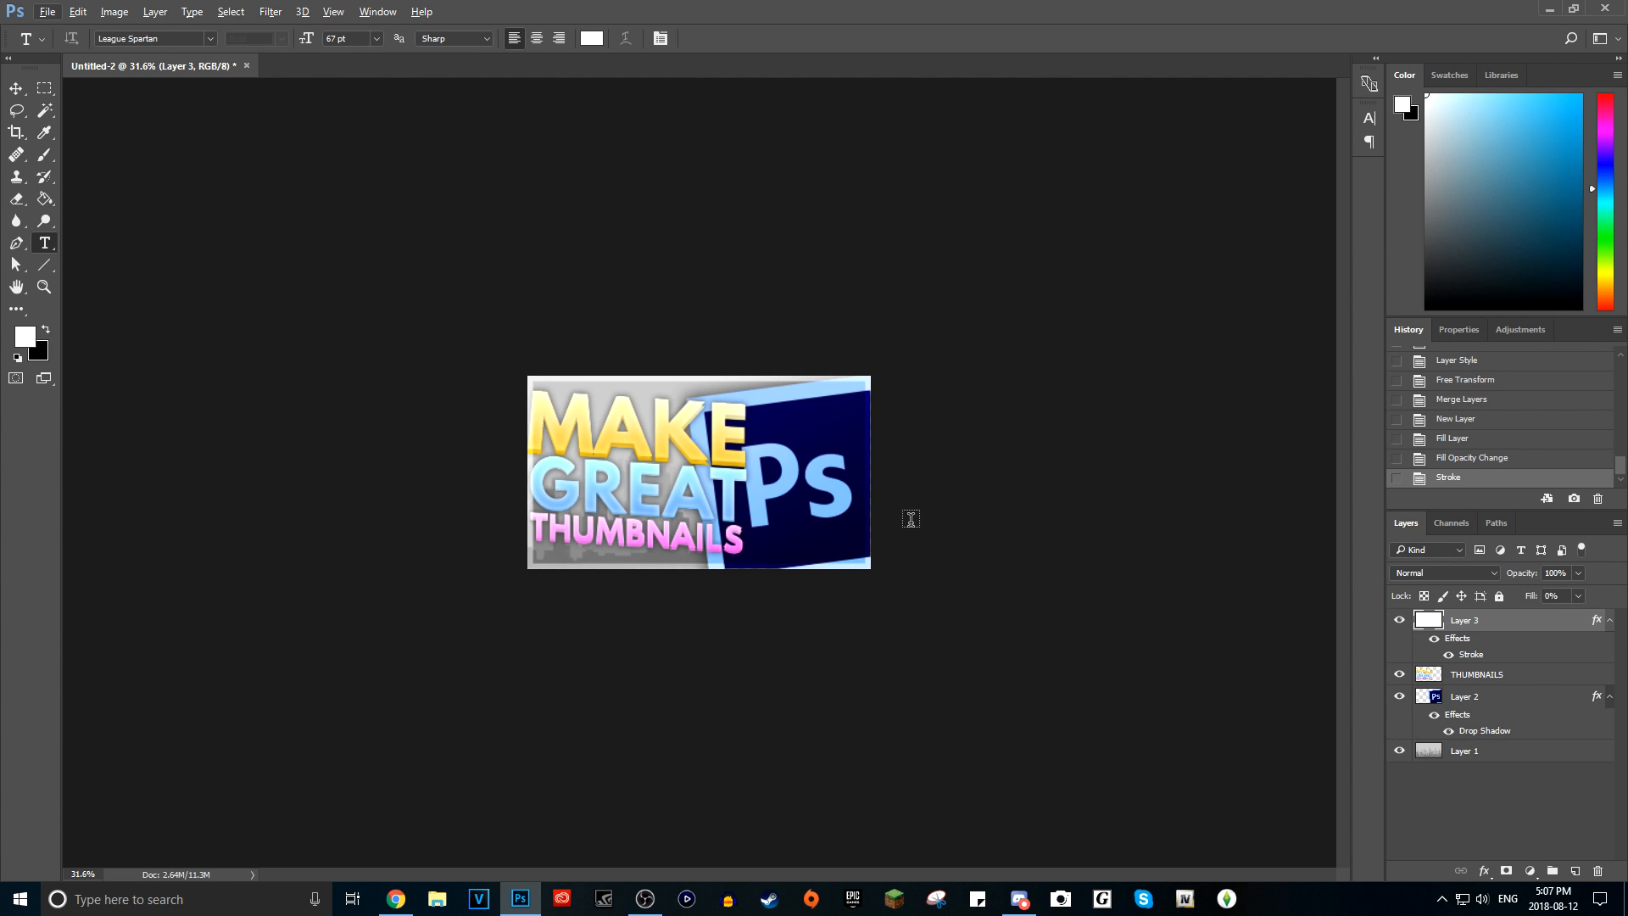
scroll(910, 520, down, 3)
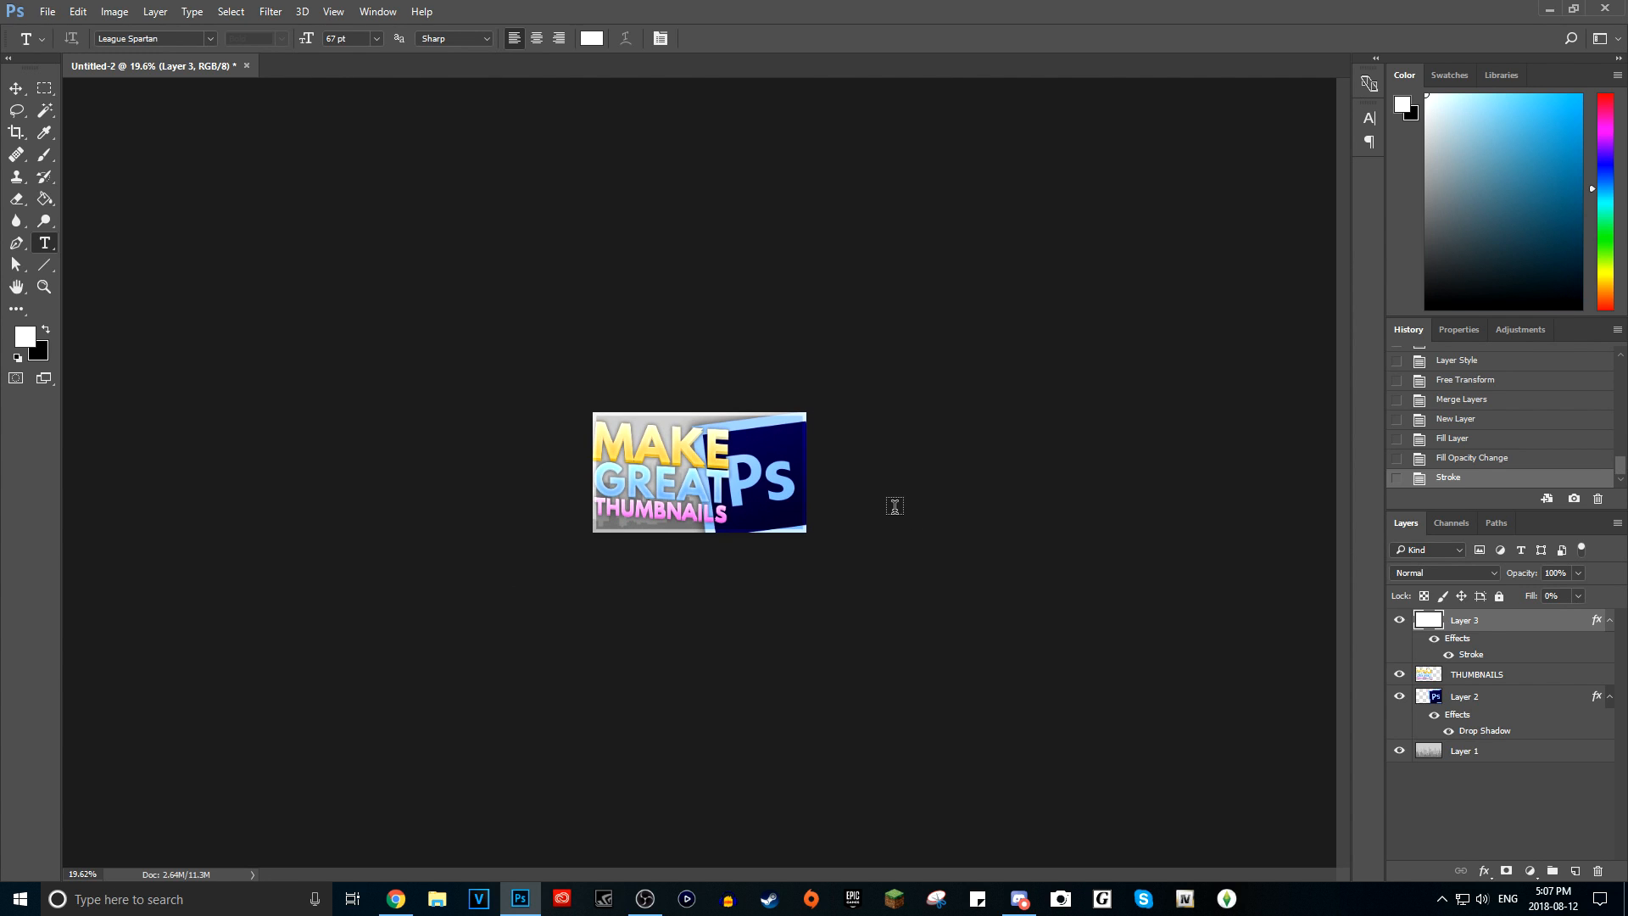
scroll(895, 506, up, 5)
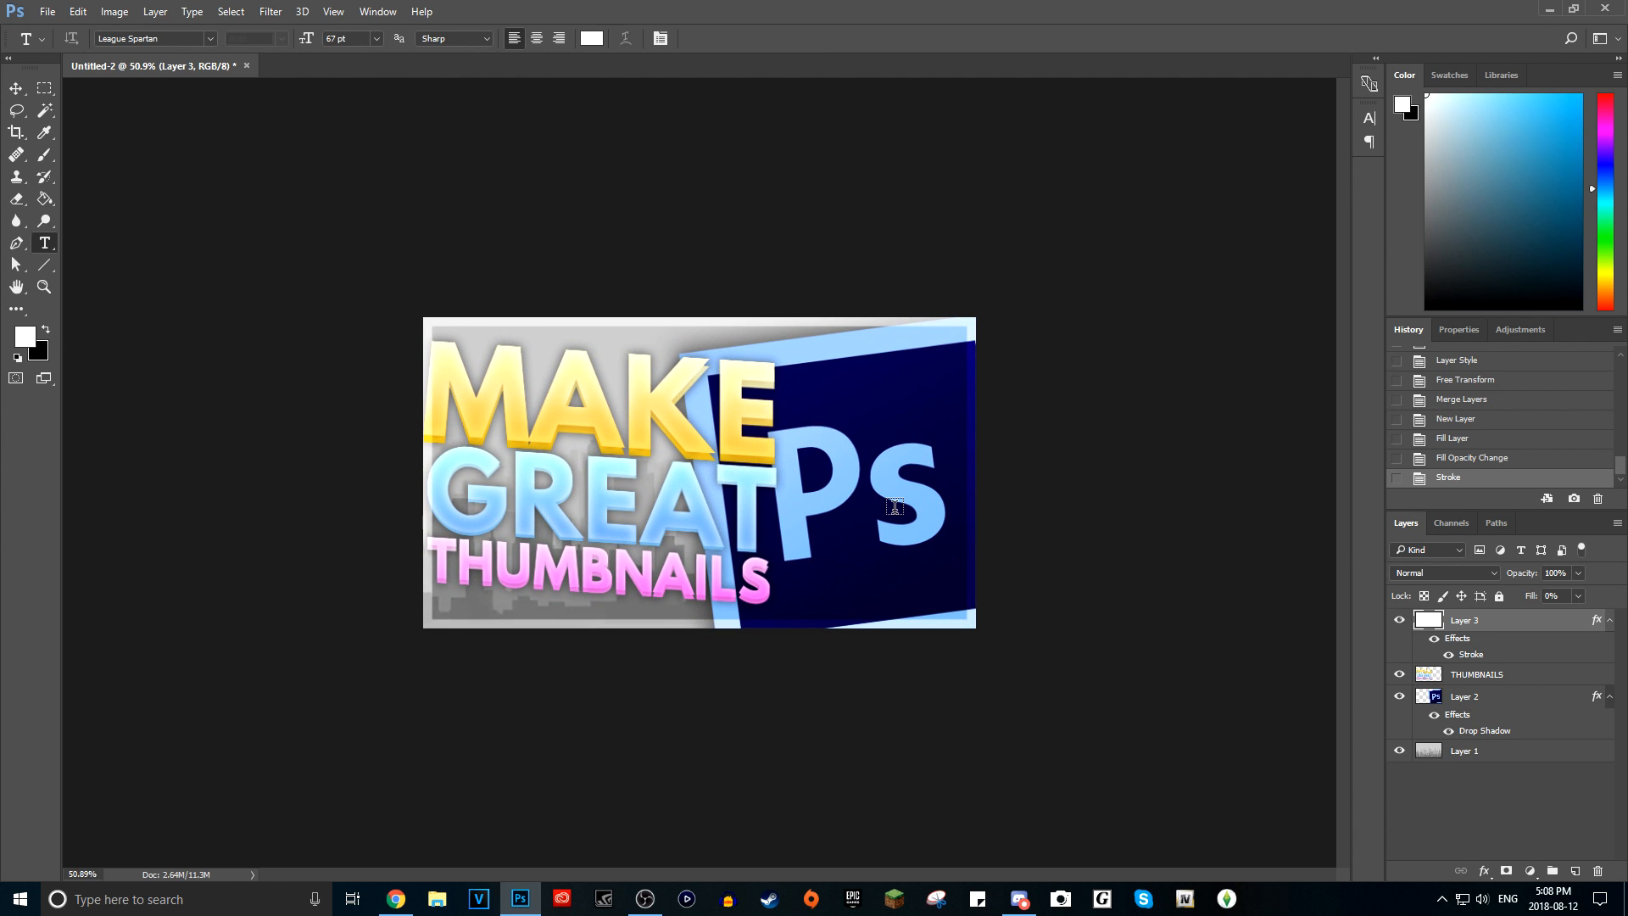
scroll(895, 507, down, 3)
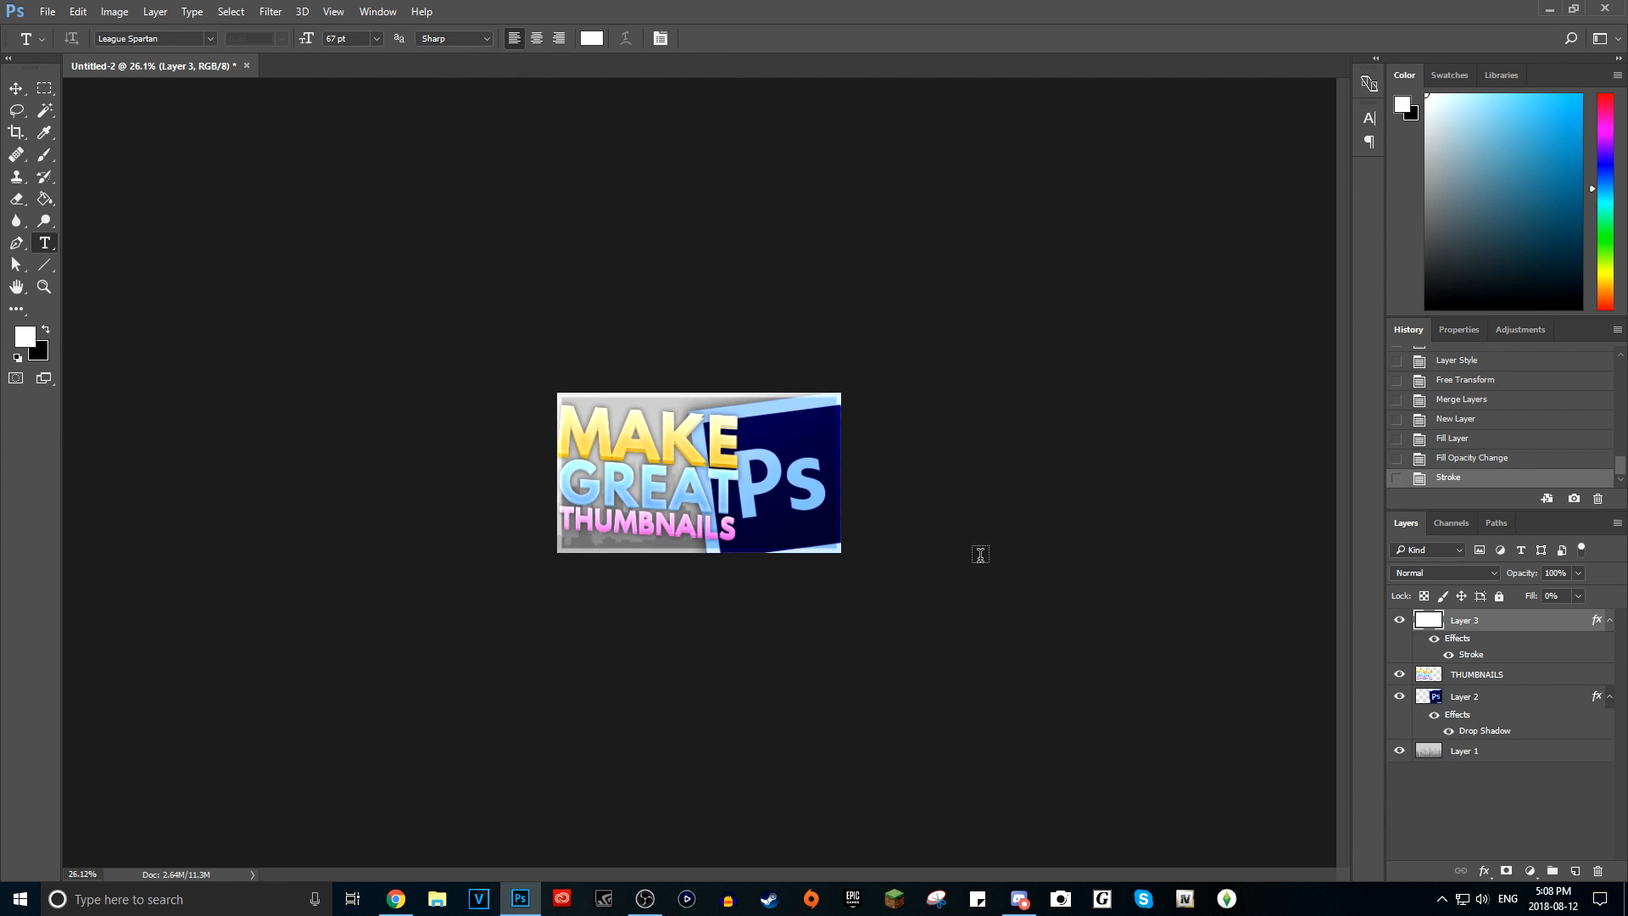